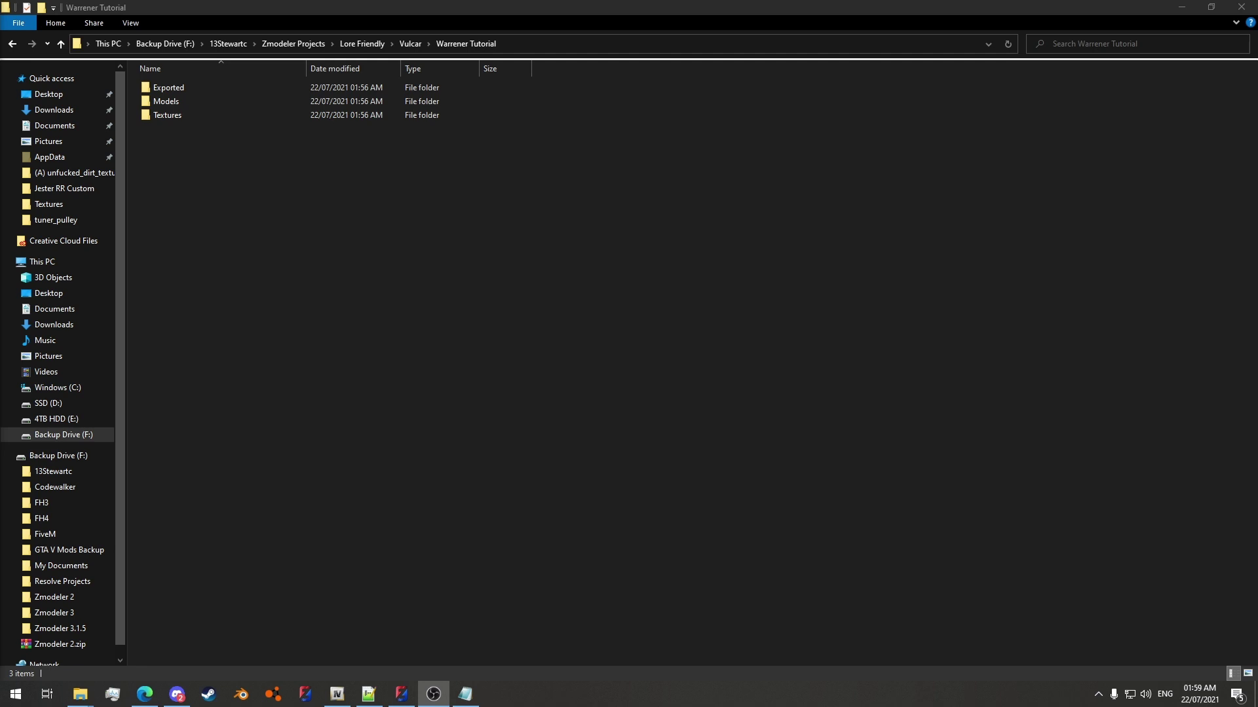
Switch to OpenIV and extract warrener2.yft, warrener2.ytd and warrener2_hi.yft into the Warrener Tutorial project's Models folder.
drag(602, 358, 473, 394)
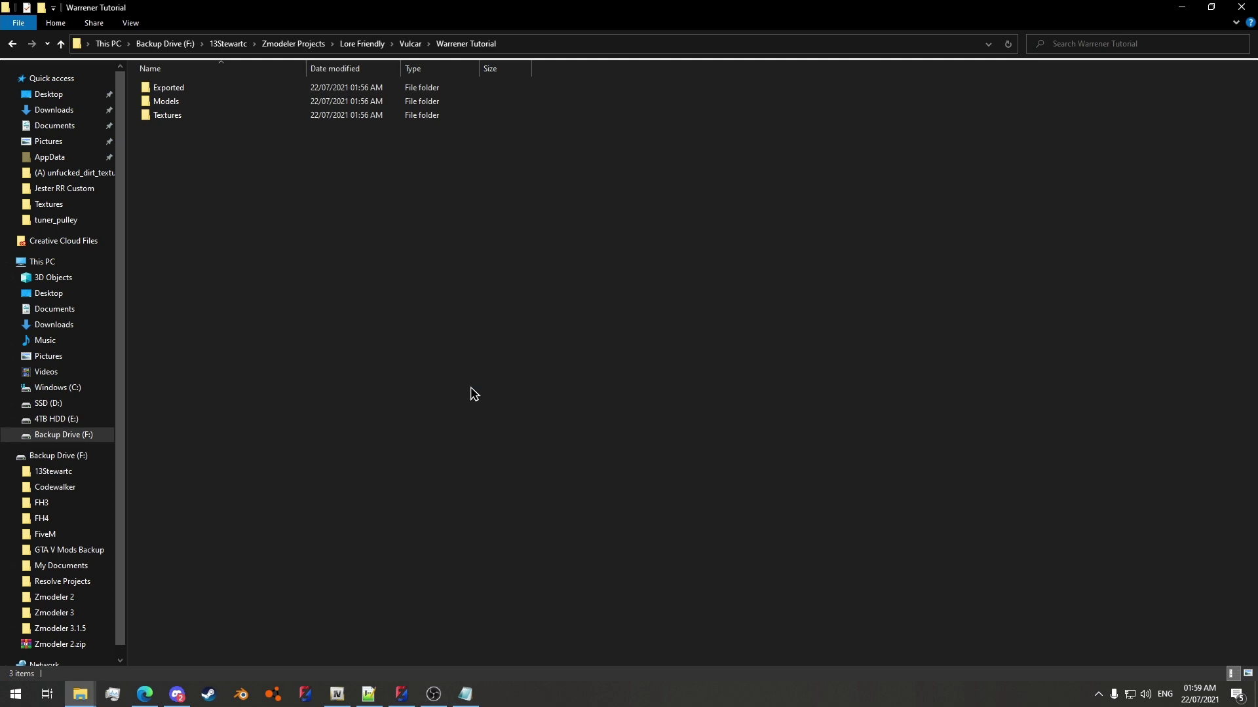
click(337, 693)
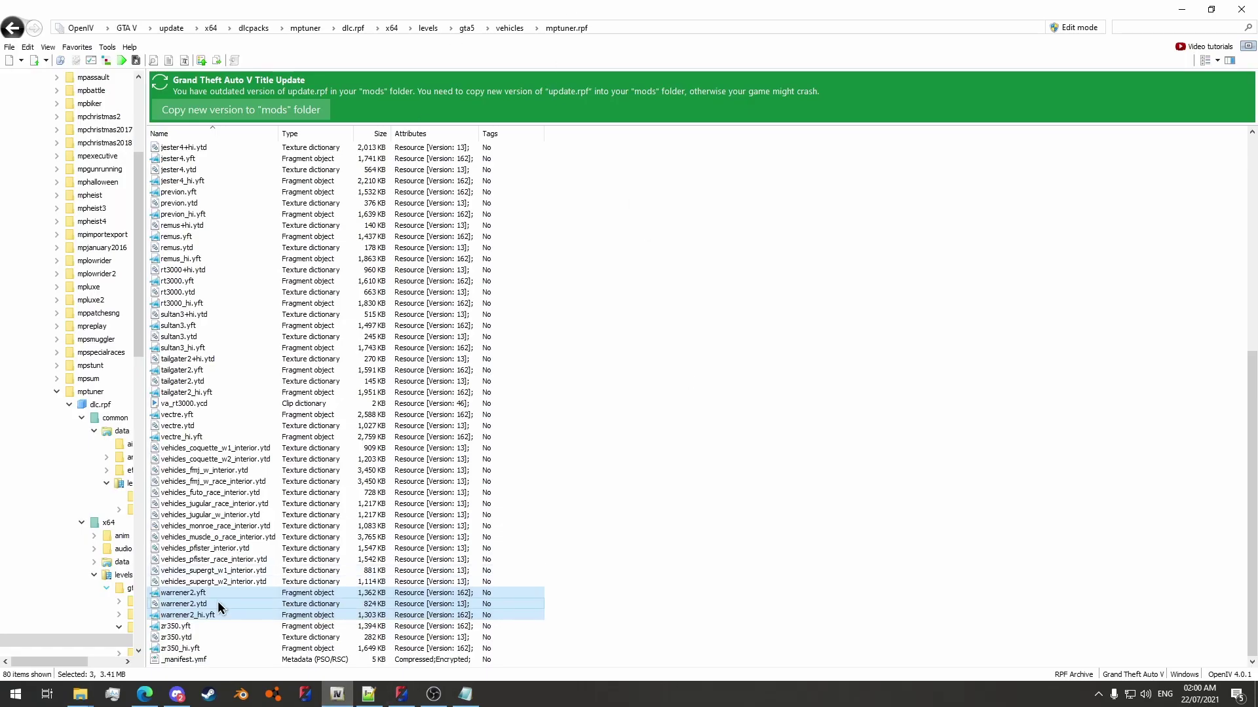
double_click(358, 16)
drag(503, 598, 165, 102)
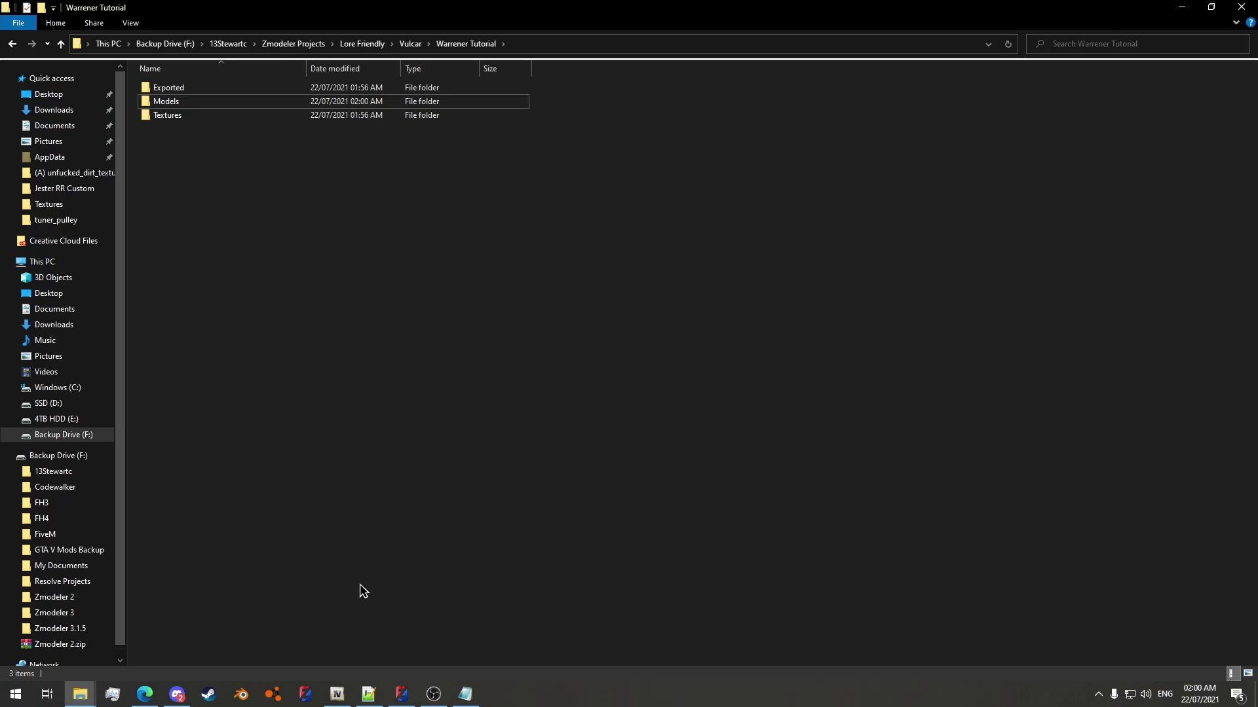
Switch to ZModeler, start an import and browse to the Lore Friendly folder.
click(401, 693)
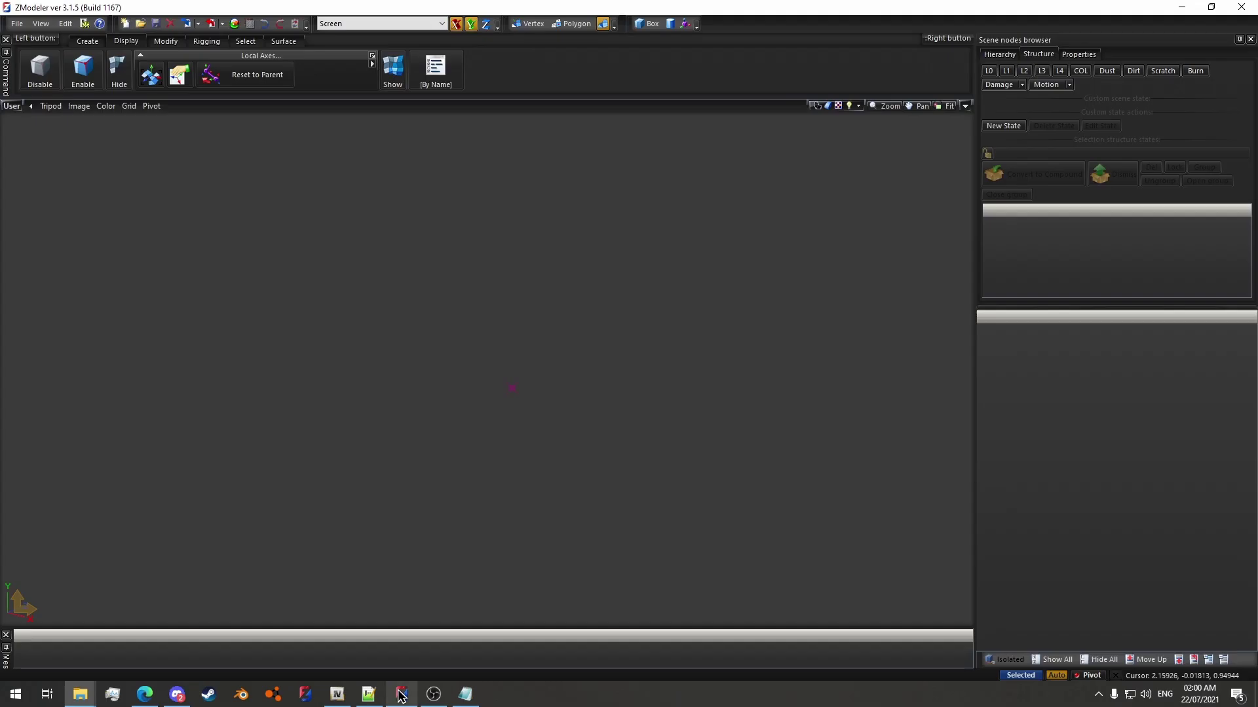
click(17, 24)
click(40, 123)
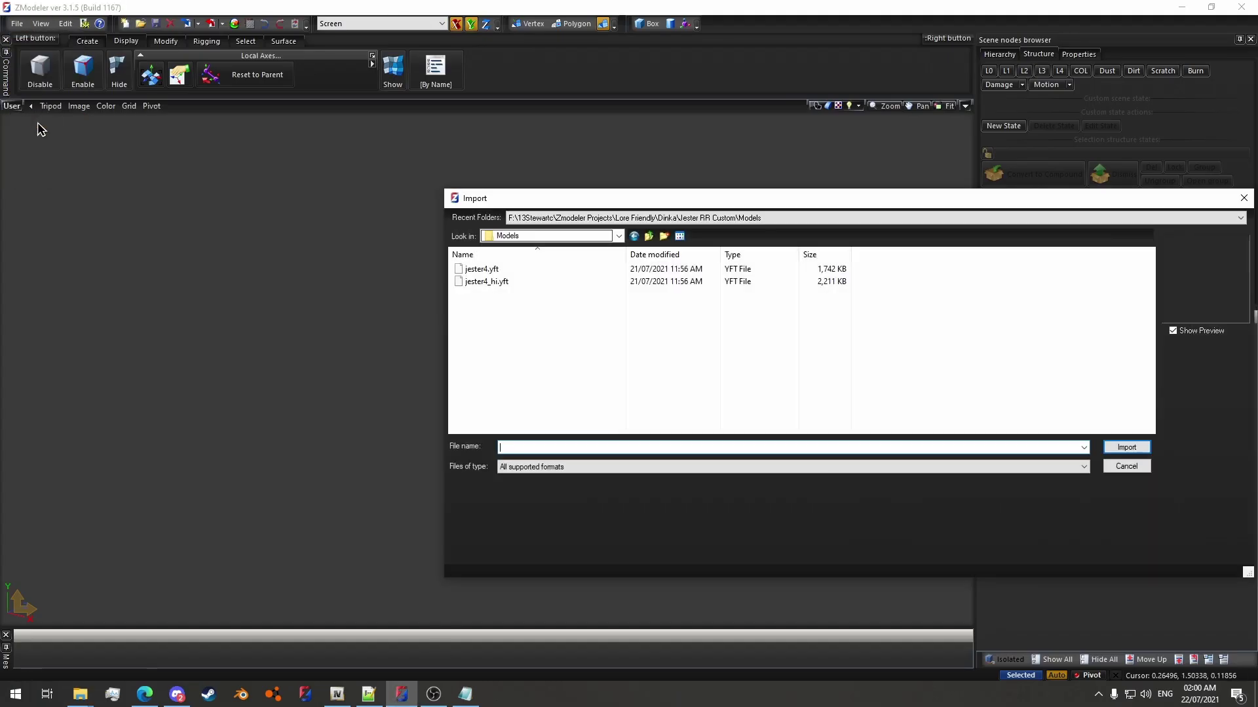
click(517, 236)
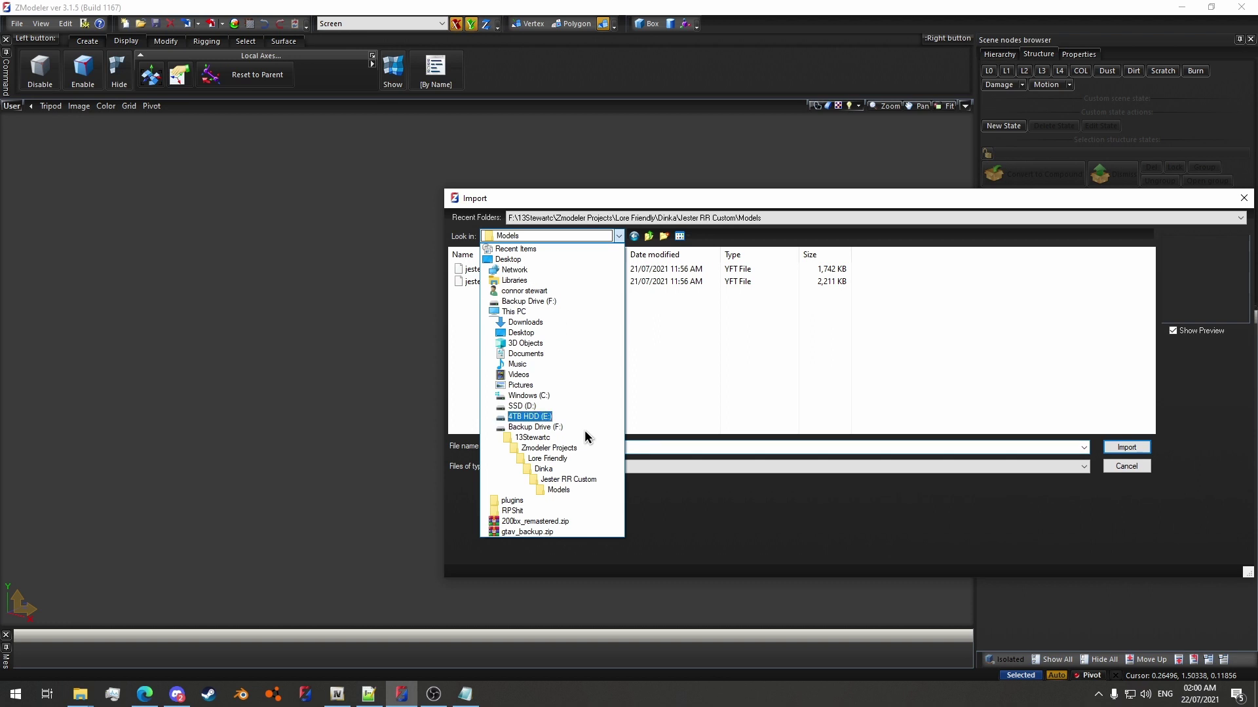
click(561, 459)
Browse to Vulcar\Warrener Tutorial\Models and select warrener2.yft and warrener2_hi.yft for import.
scroll(563, 347, down, 4)
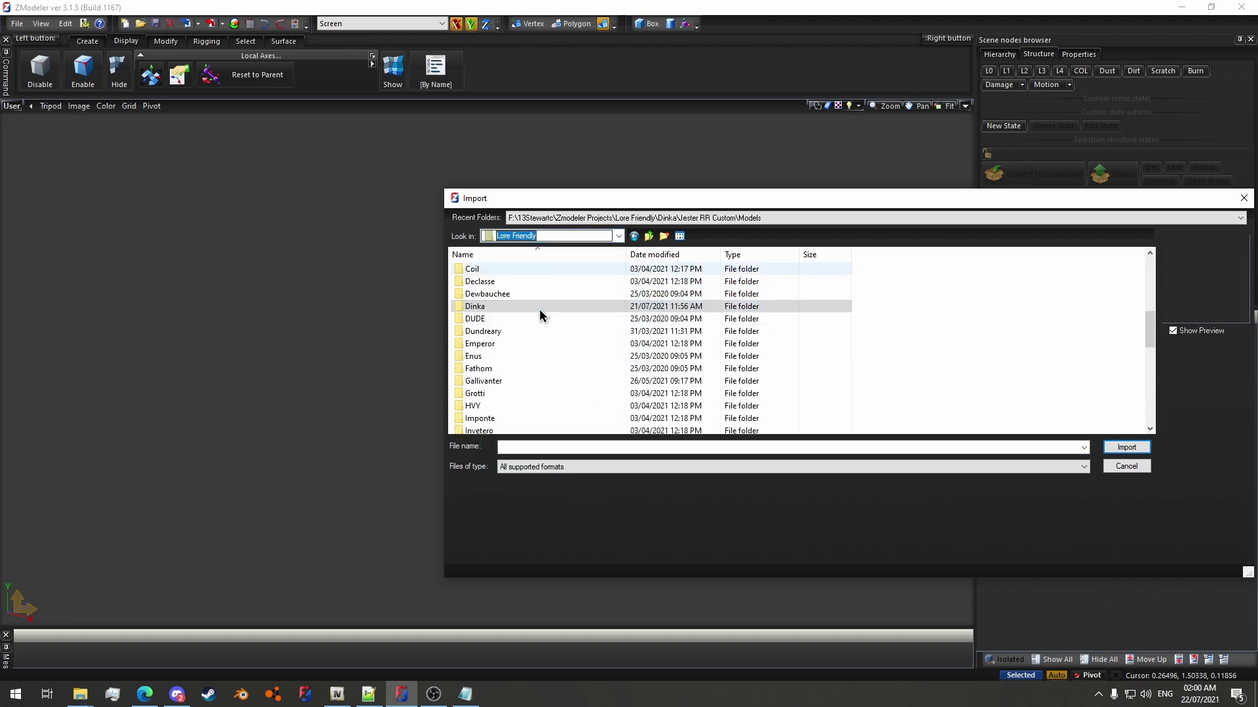
click(530, 356)
scroll(527, 359, down, 5)
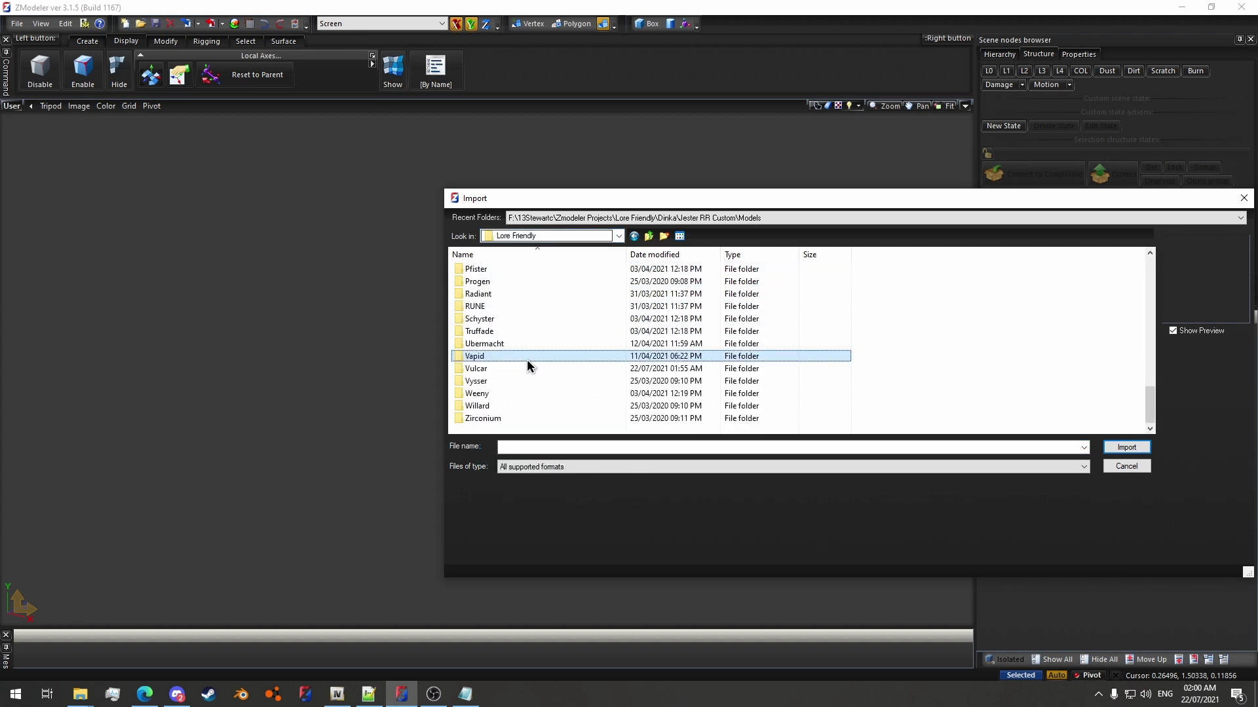
double_click(514, 368)
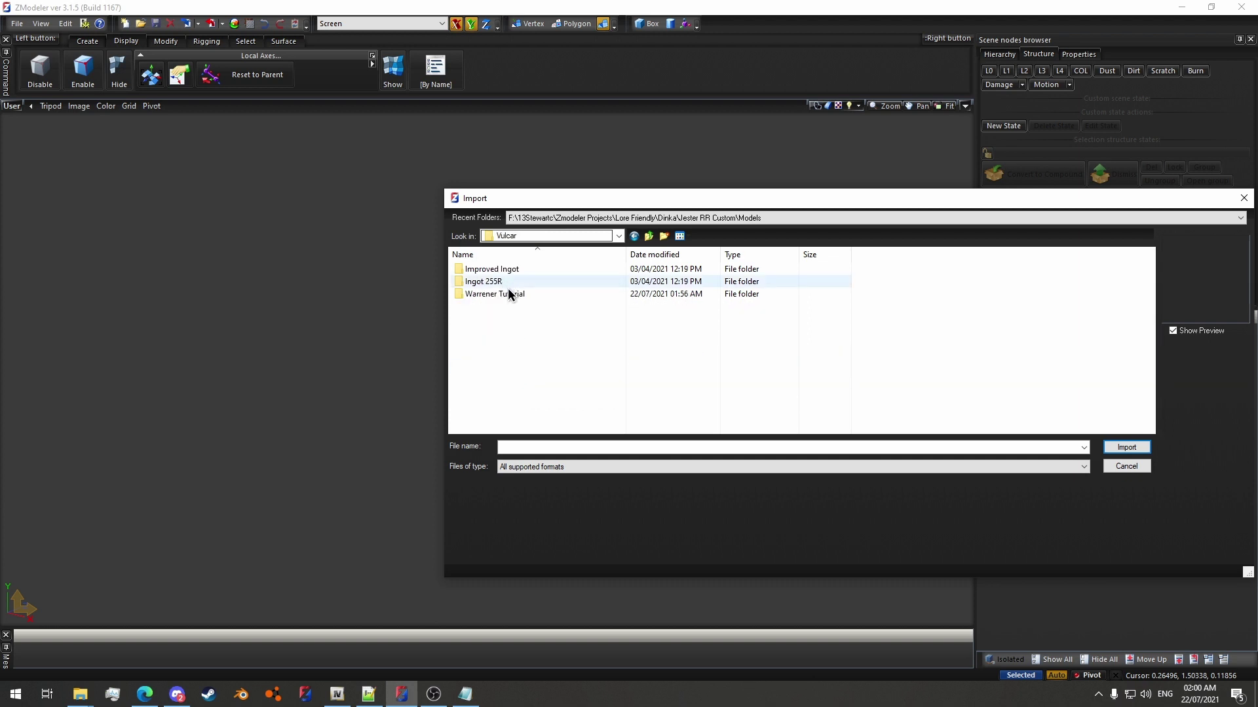
double_click(508, 293)
double_click(499, 281)
click(505, 280)
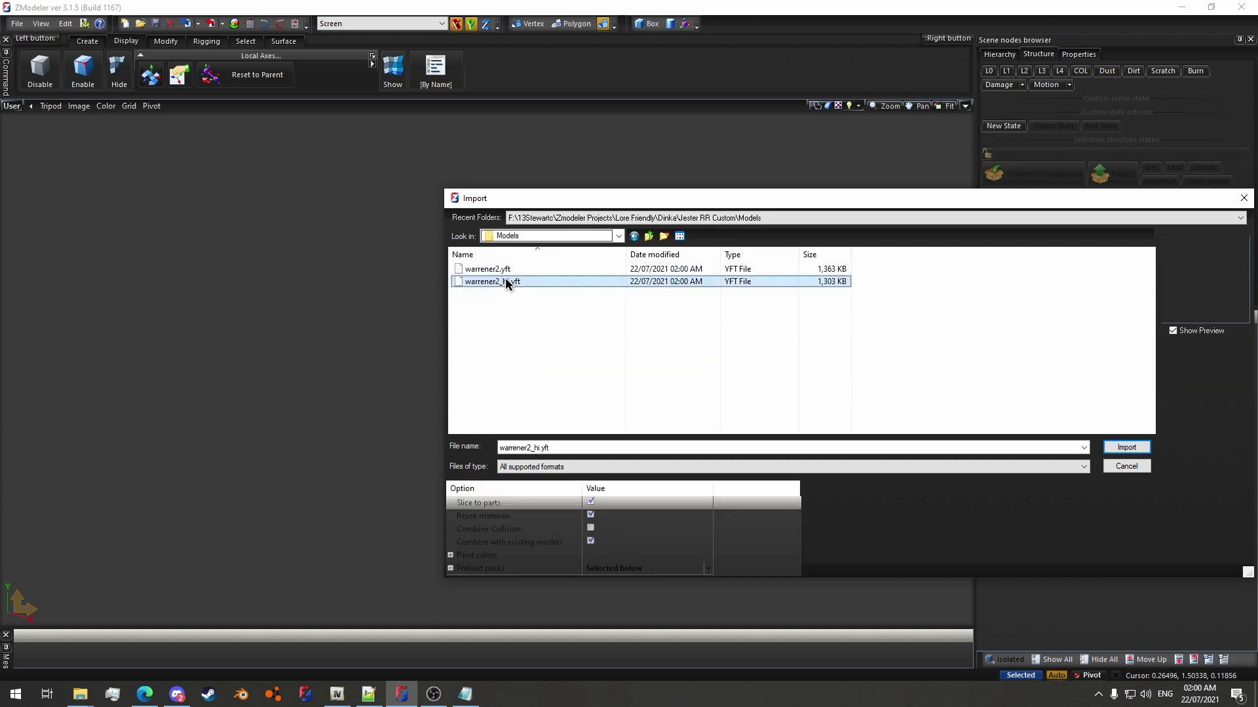
shift+click(504, 269)
Review the texture packs listed under the Preload packs import option.
click(646, 570)
scroll(643, 557, down, 2)
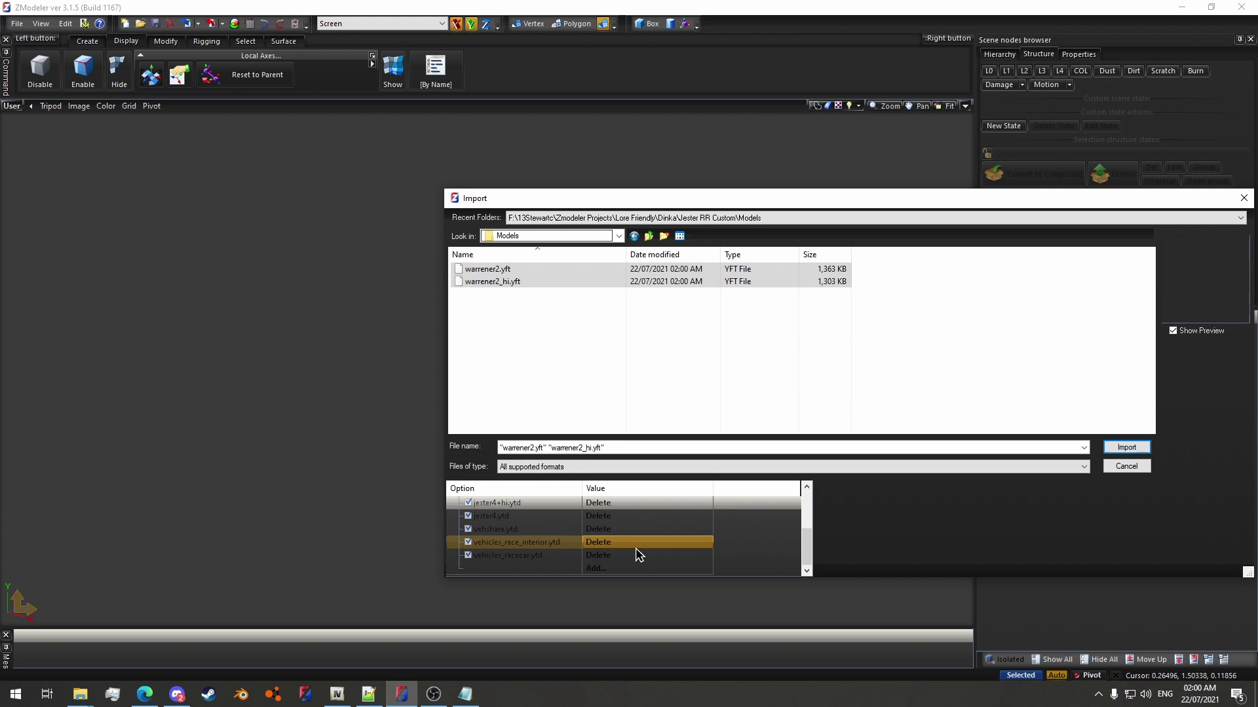
scroll(674, 547, up, 2)
scroll(667, 532, down, 1)
click(670, 535)
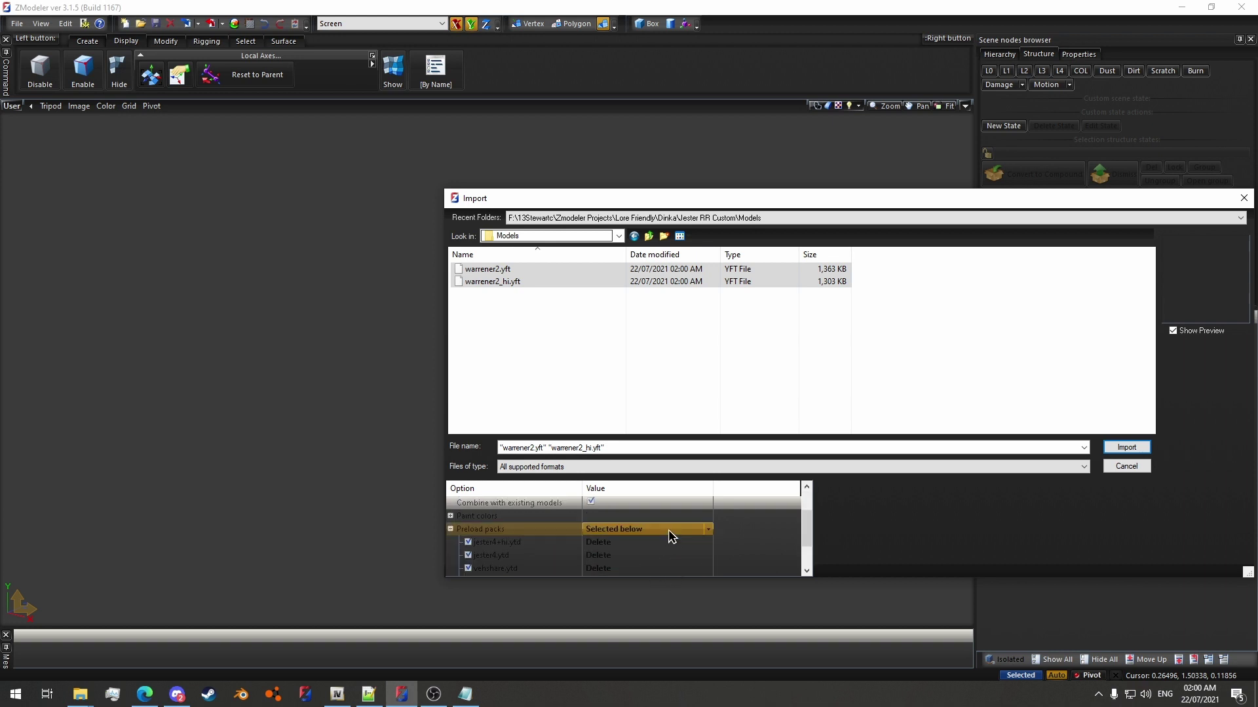
click(676, 547)
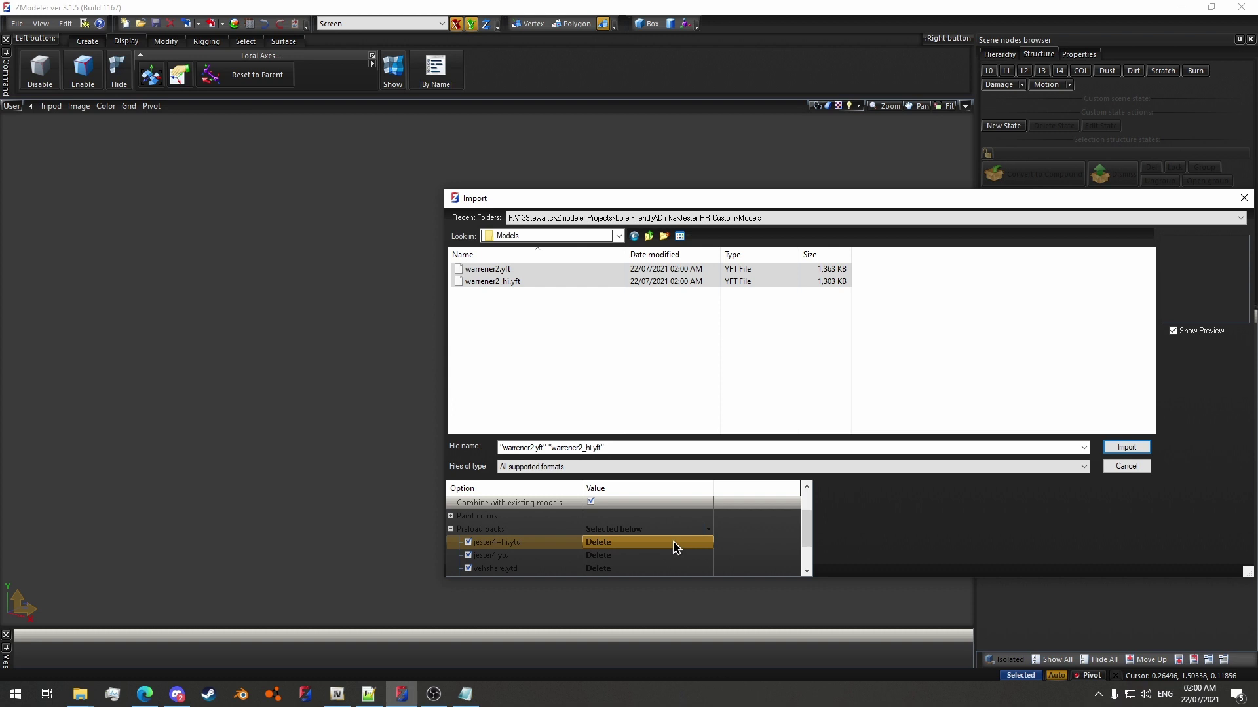
scroll(671, 547, down, 1)
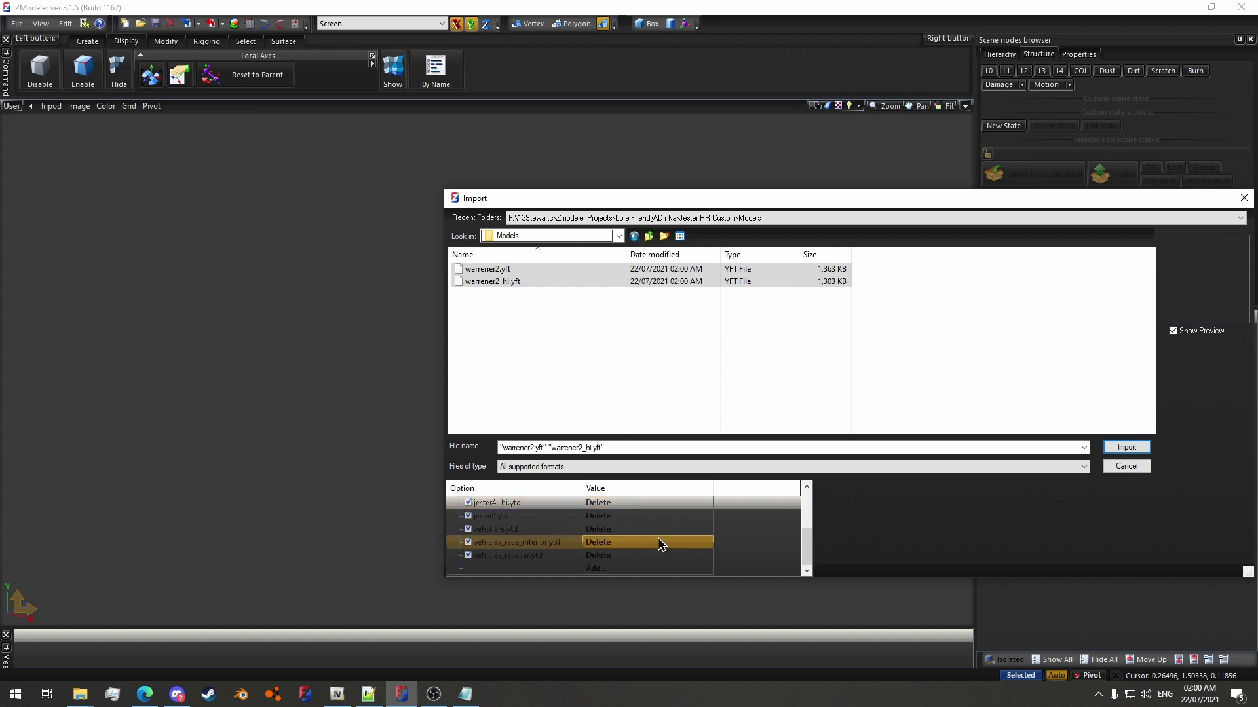
scroll(649, 521, up, 1)
scroll(614, 547, down, 3)
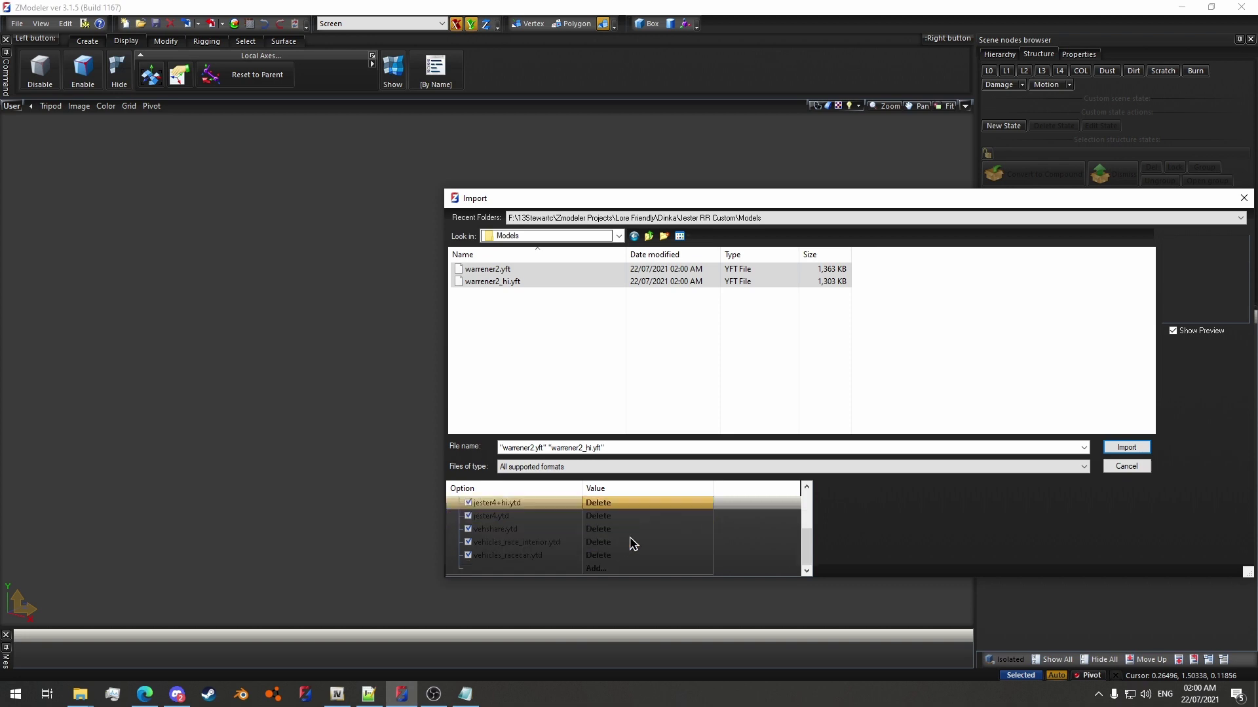
Add warrener2.ytd from Vulcar\Warrener Tutorial\Models to the preloaded texture packs.
click(615, 569)
click(606, 570)
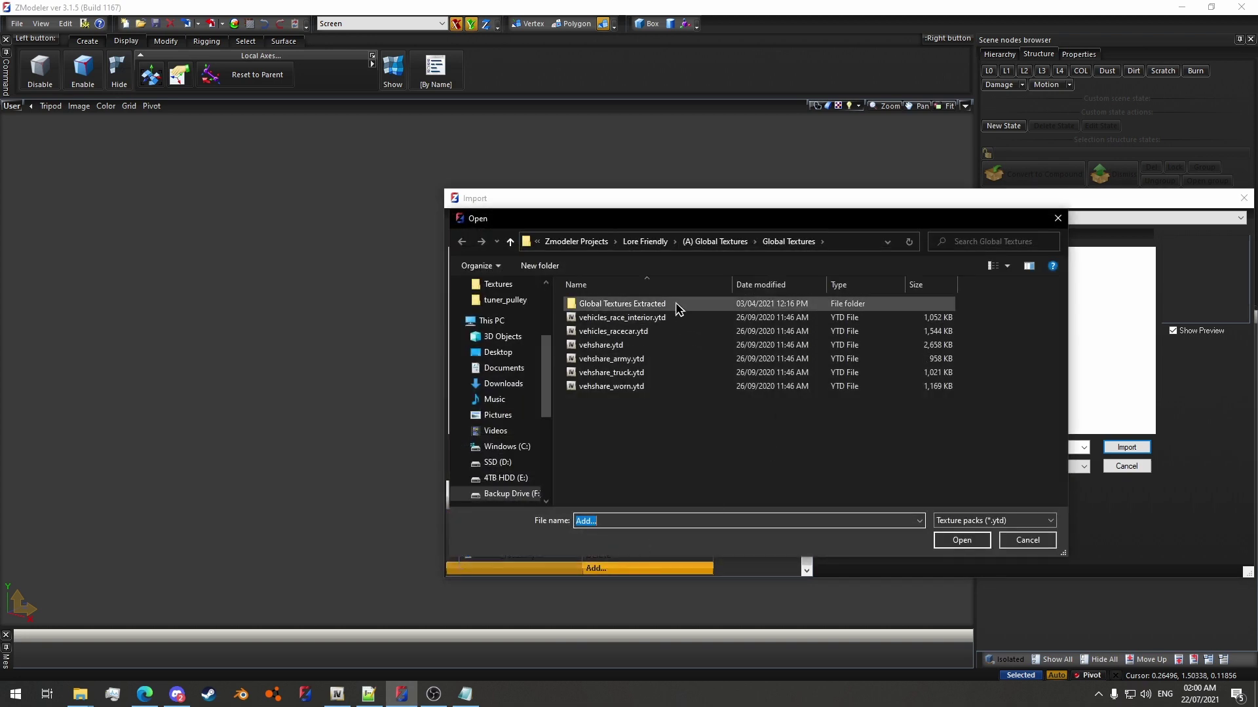
scroll(514, 393, up, 3)
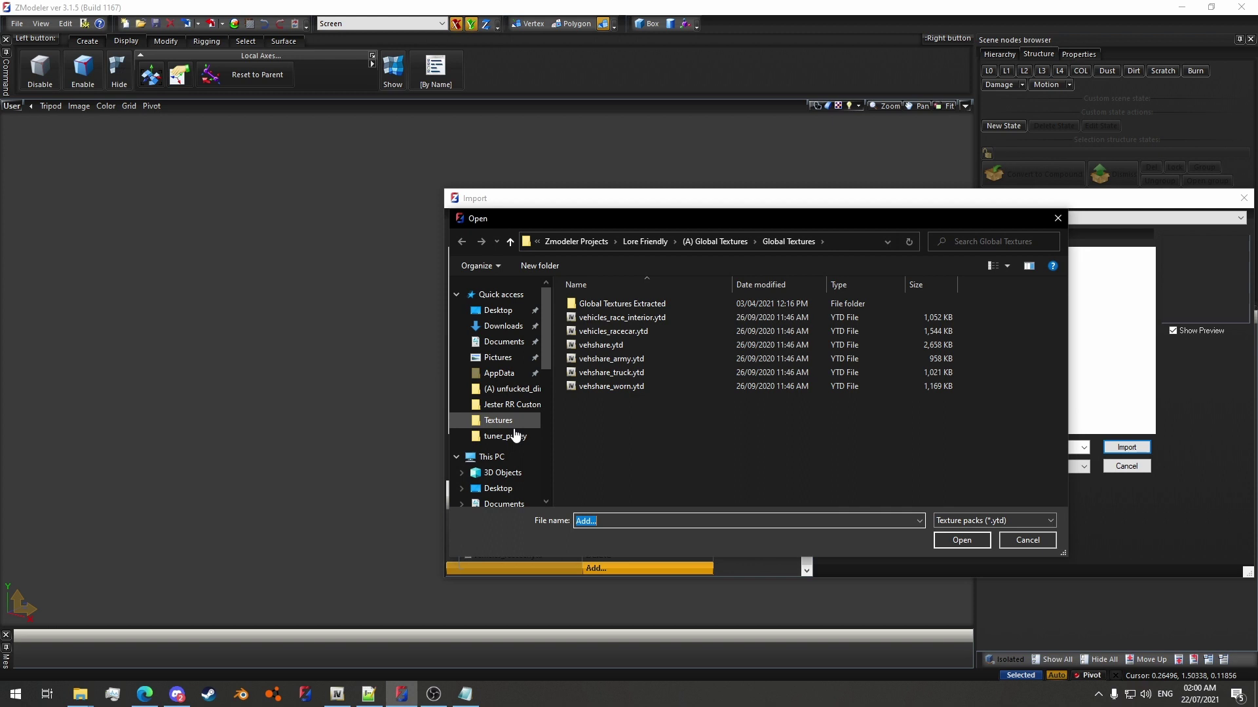
click(510, 405)
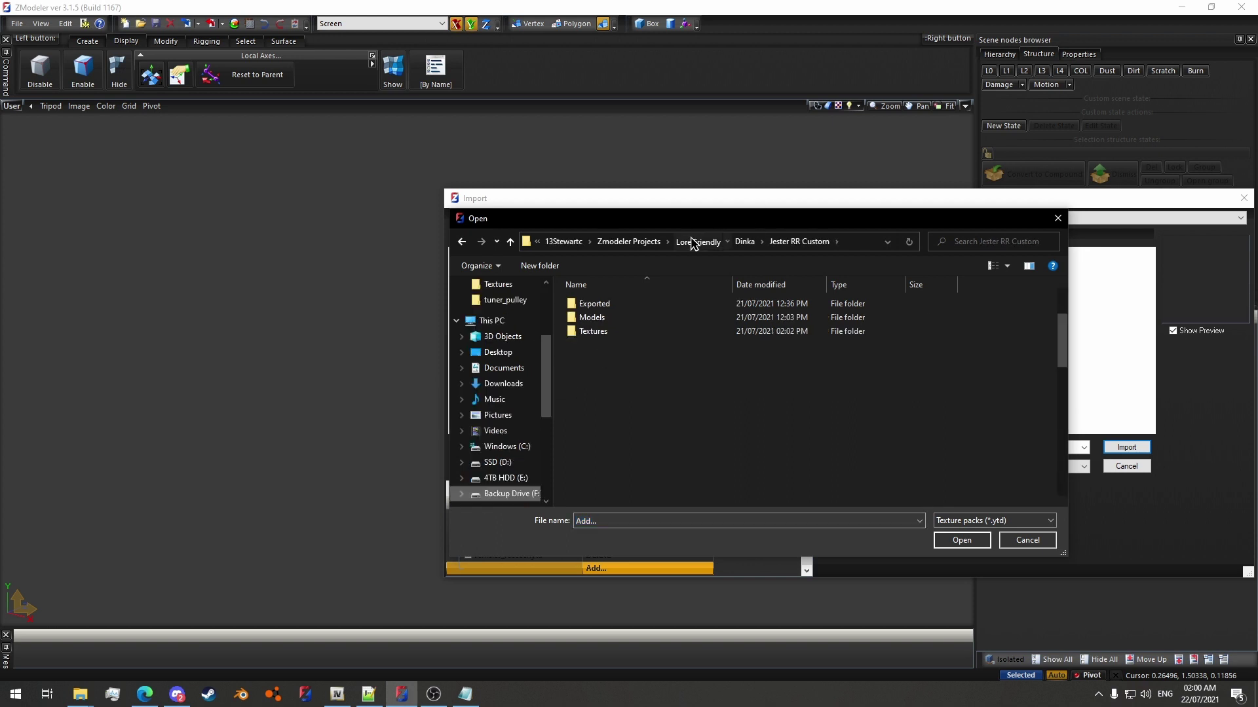
click(681, 241)
click(676, 382)
scroll(676, 387, down, 10)
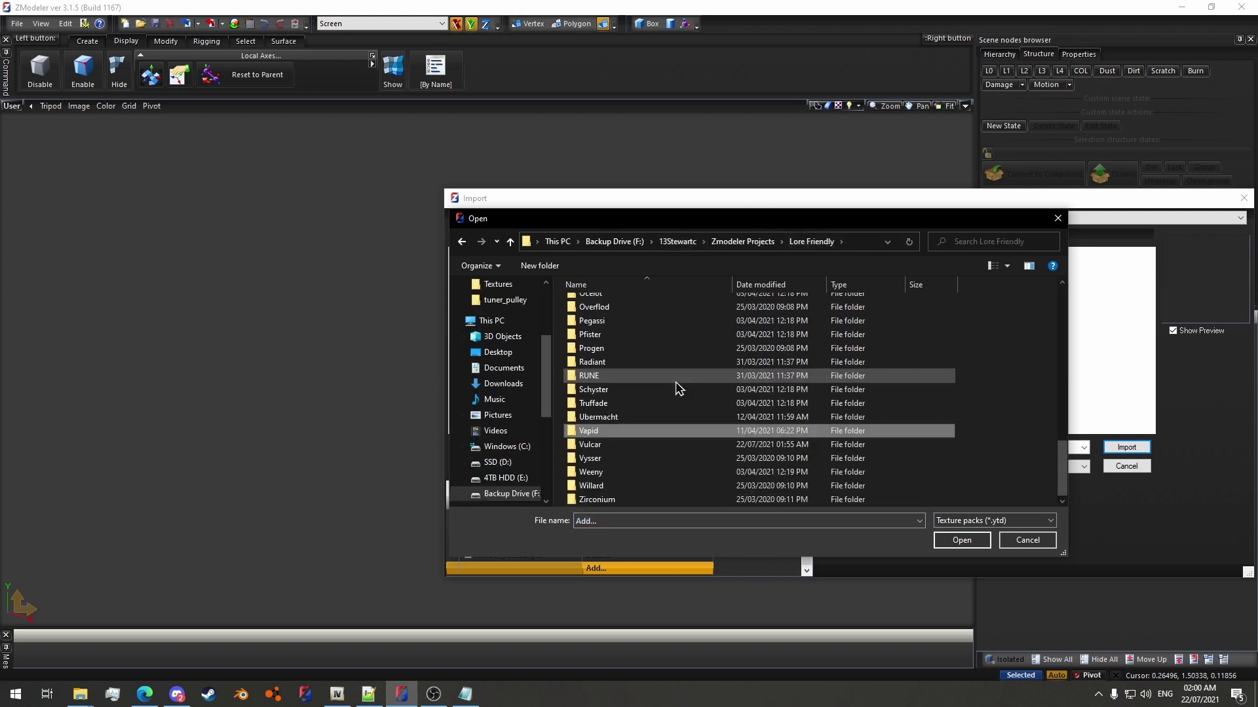
double_click(606, 443)
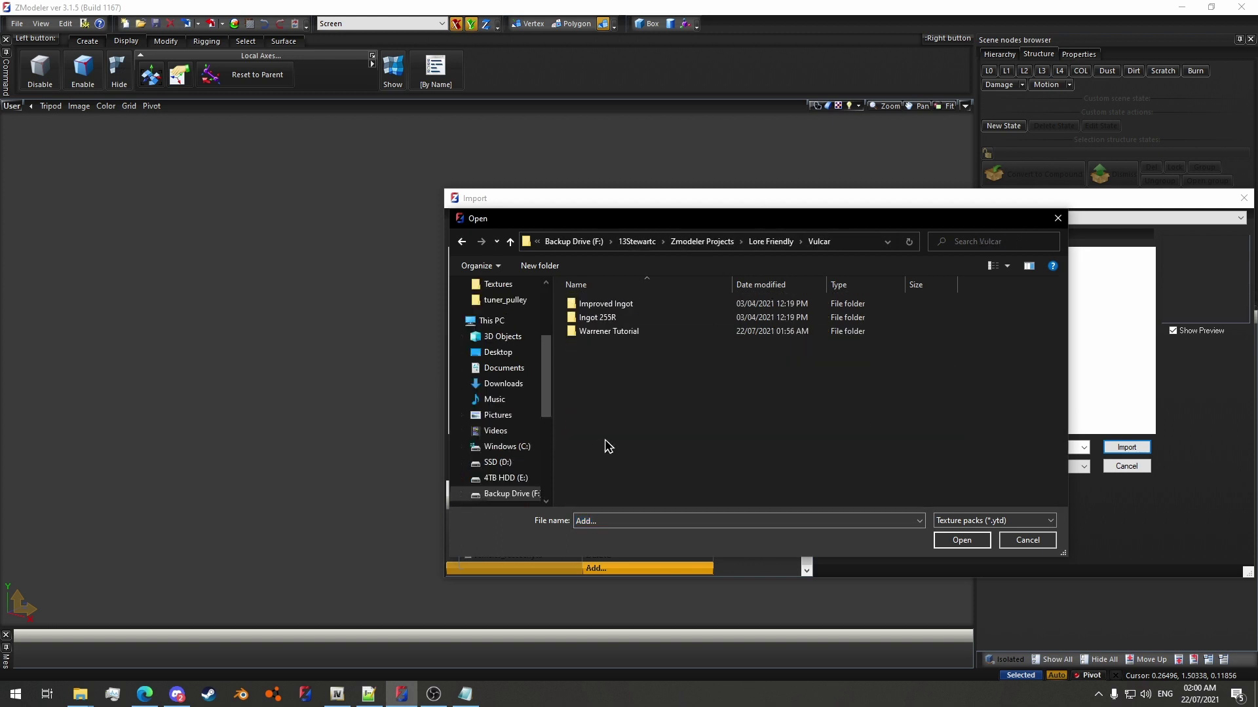
double_click(635, 331)
double_click(631, 317)
click(603, 303)
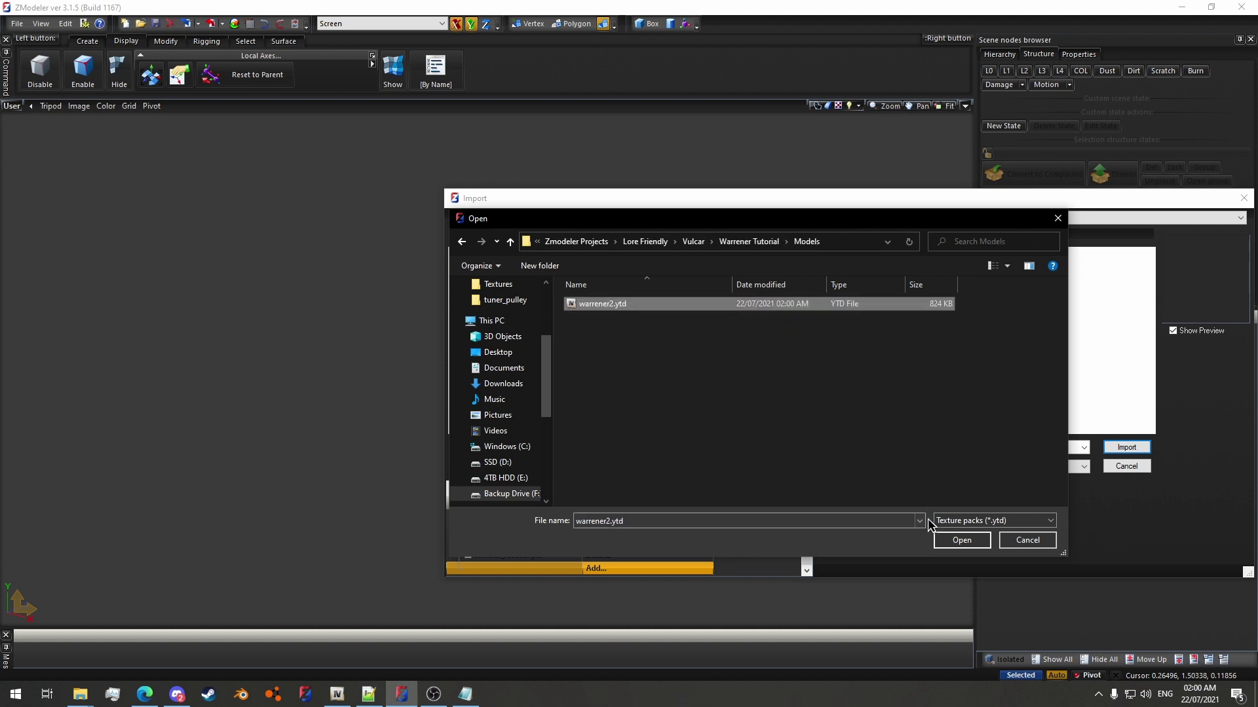
click(961, 540)
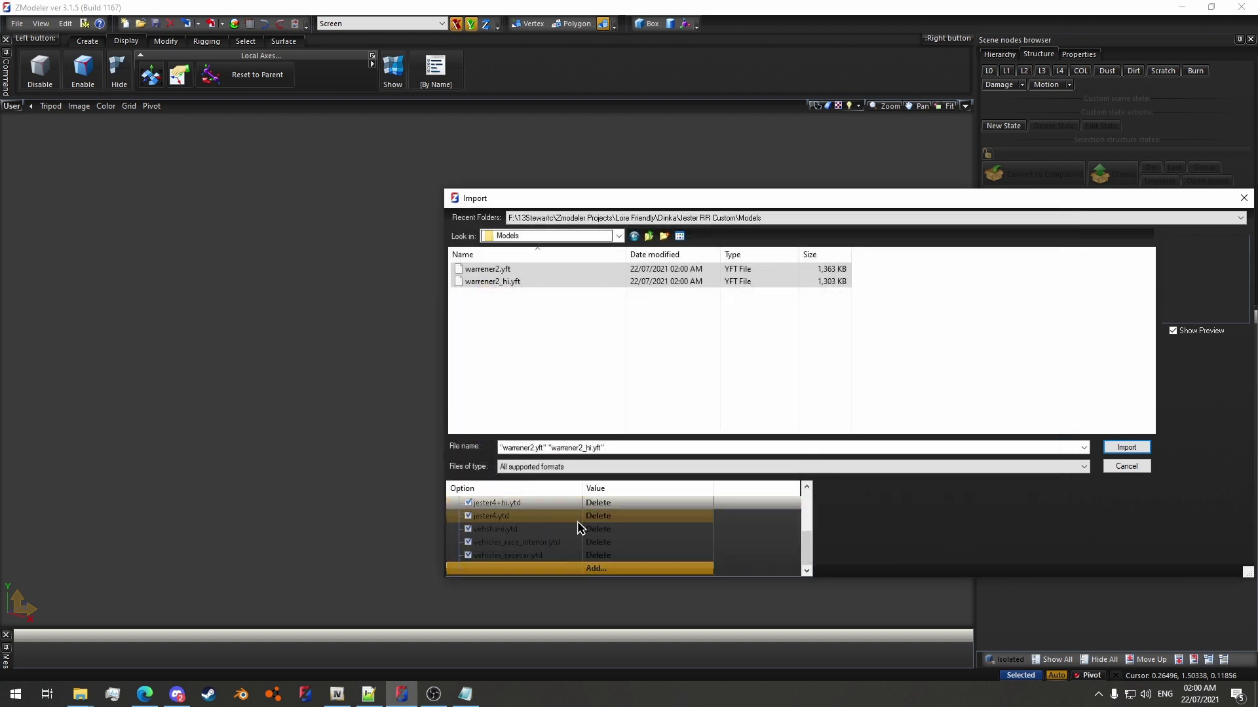
Import the two Warrener model files and display the L0 level of detail.
click(1126, 447)
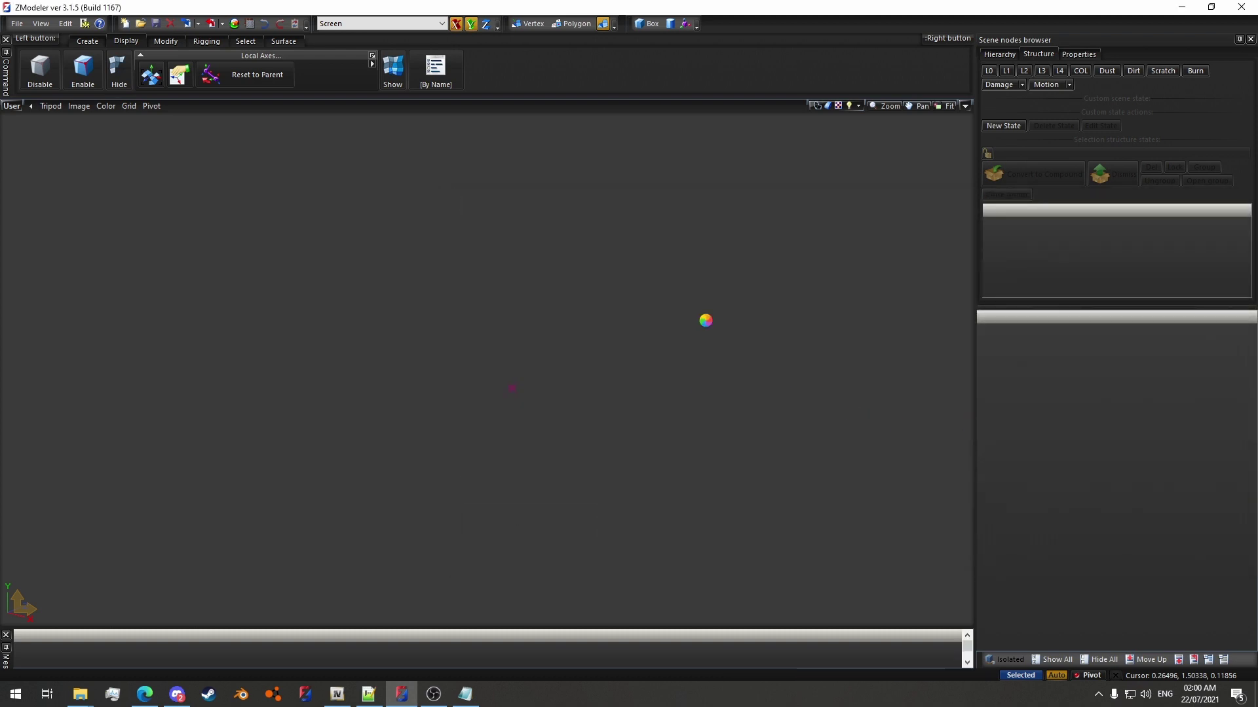
click(989, 71)
middle_drag(267, 296, 274, 308)
drag(213, 237, 235, 260)
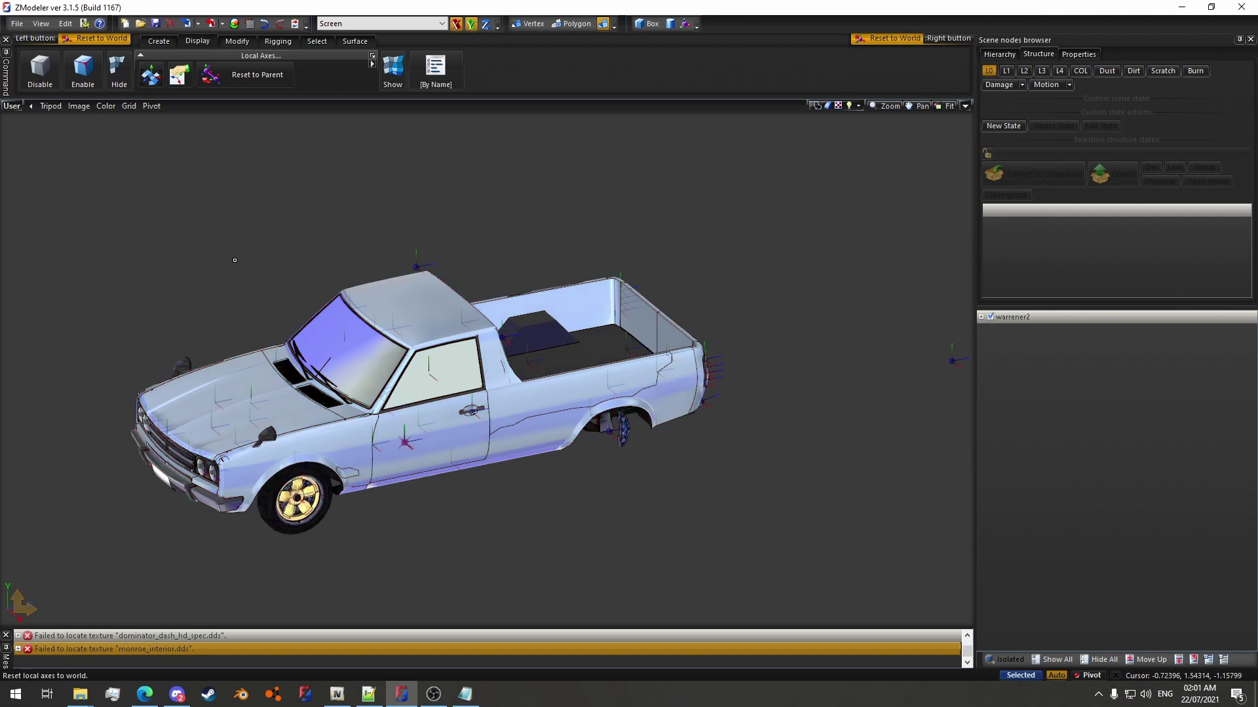
Select every part of the L0 truck model and apply Reset to World to their local axes.
drag(80, 183, 832, 611)
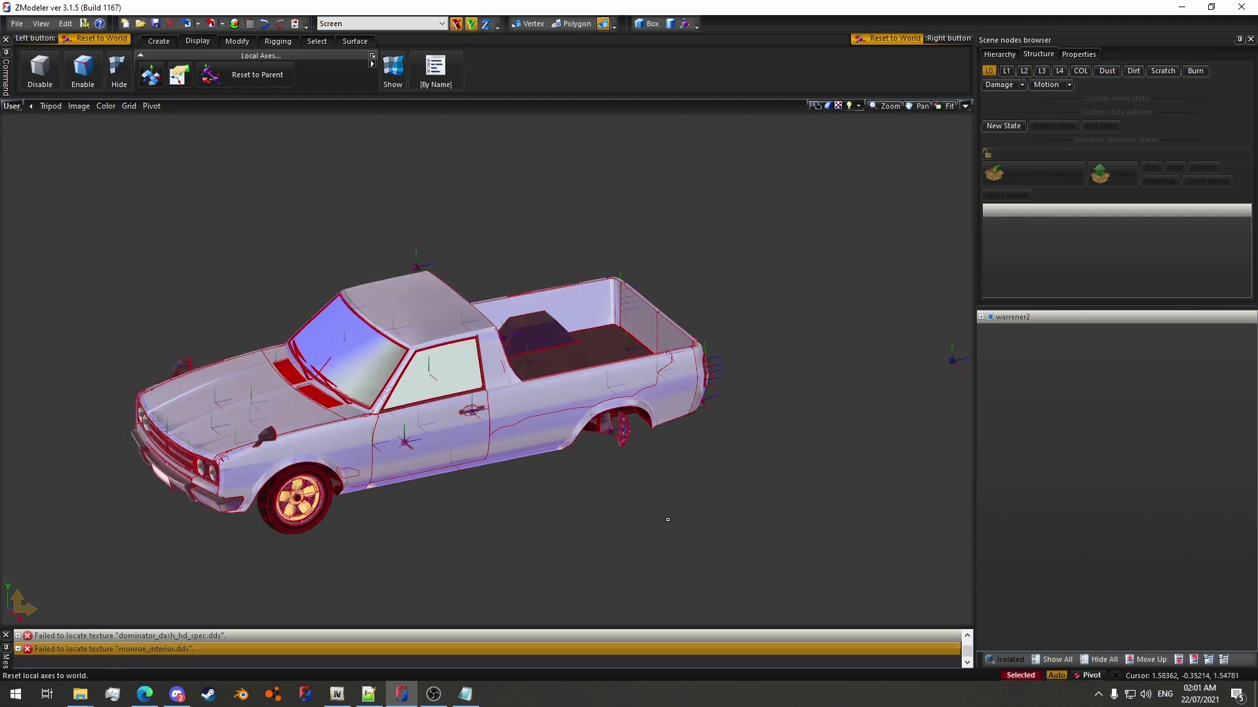
scroll(623, 505, down, 3)
scroll(623, 505, up, 4)
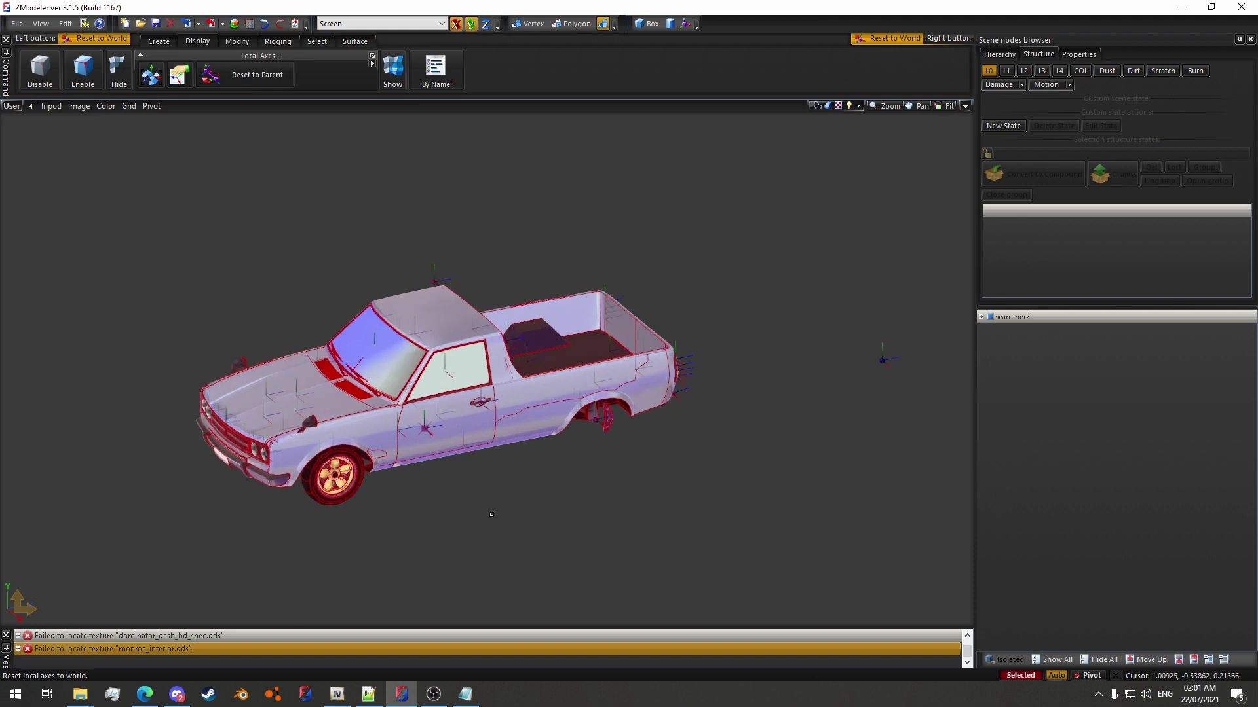
click(499, 537)
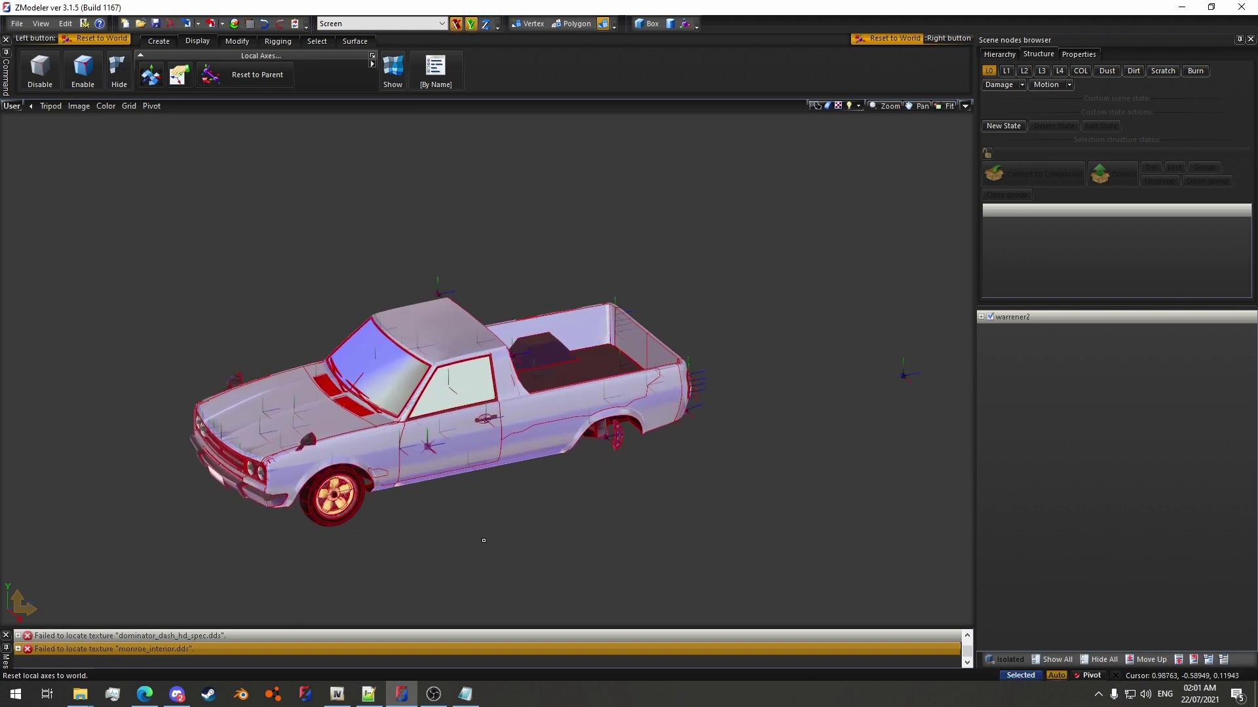
scroll(499, 543, up, 2)
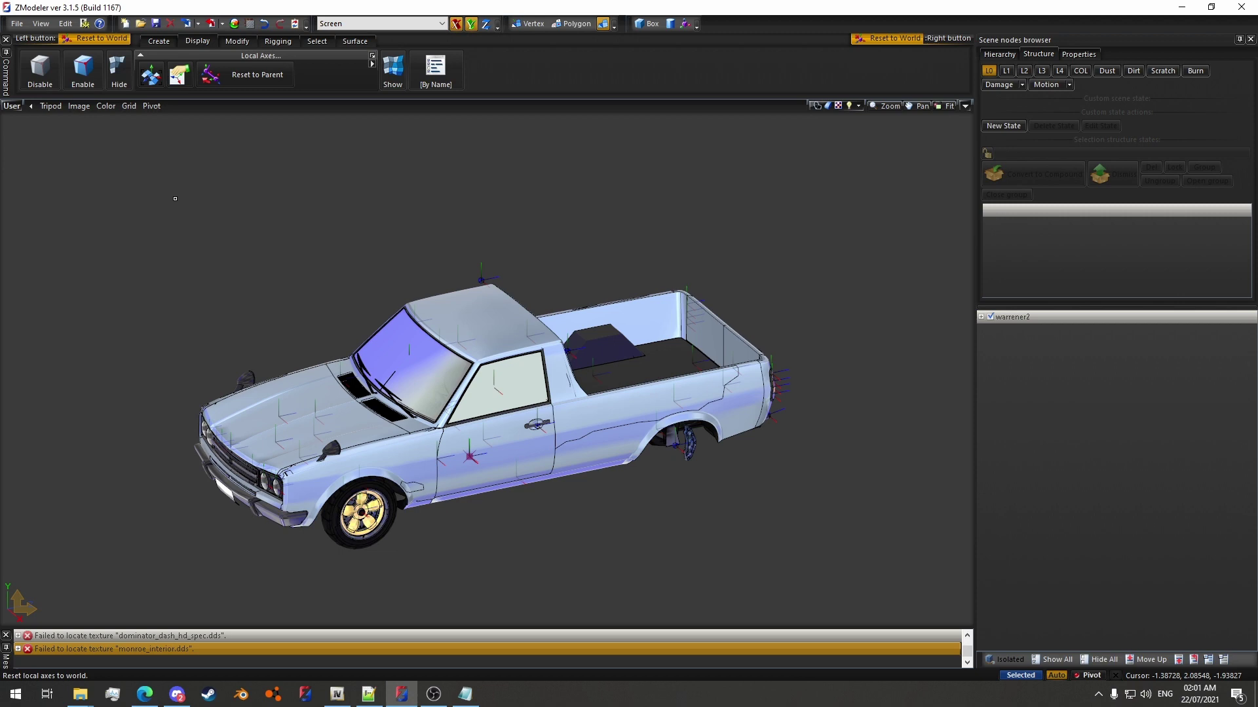
Save the scene as "ss" in the Lore Friendly\Vulcar\Warrener Tutorial folder.
click(155, 24)
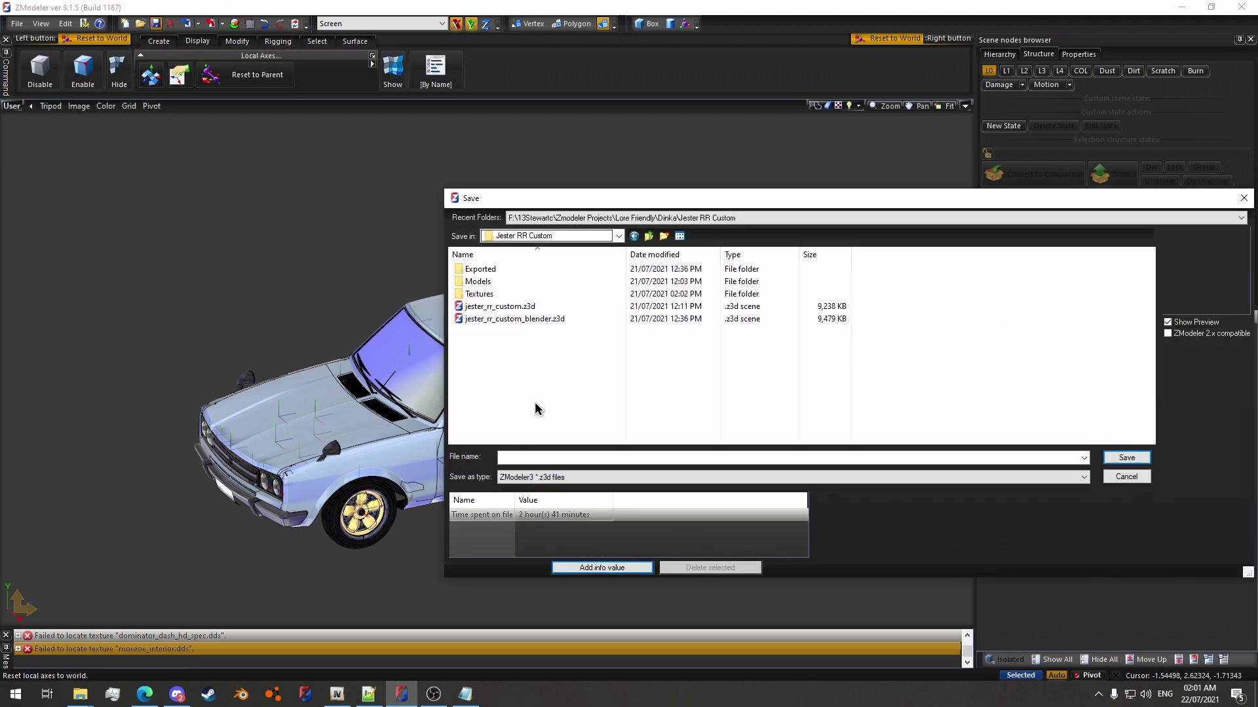
click(508, 235)
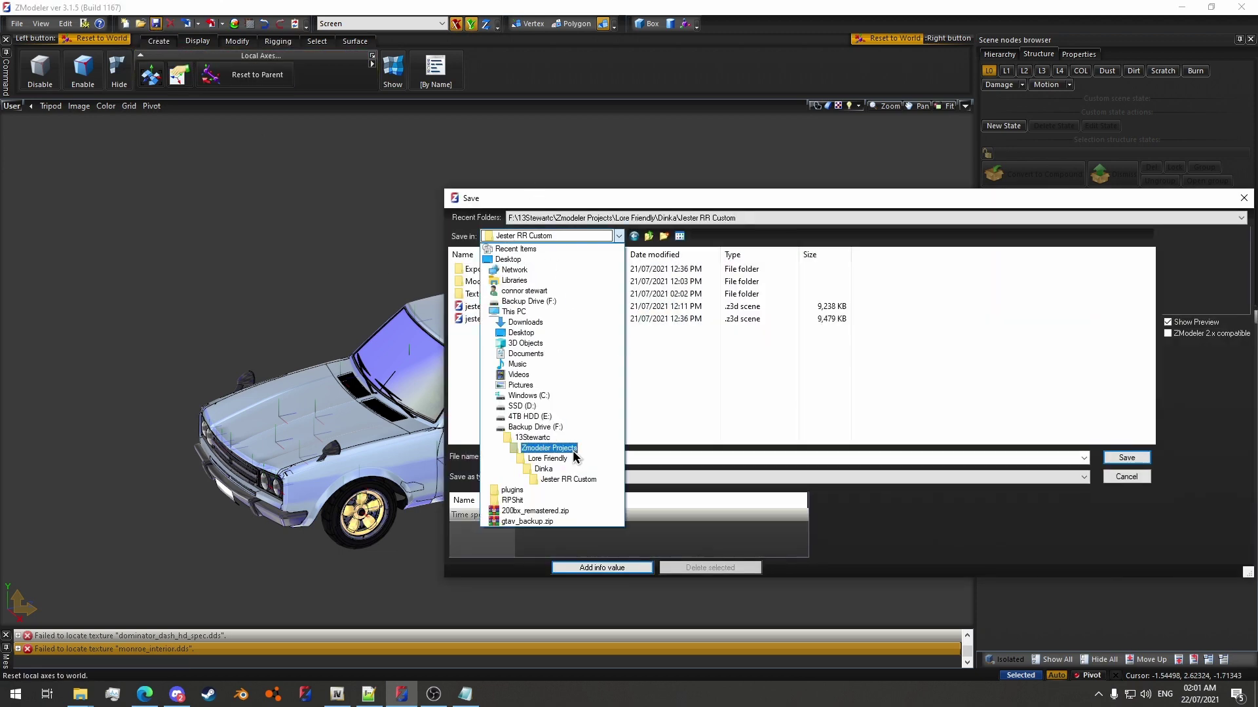
click(569, 449)
double_click(505, 270)
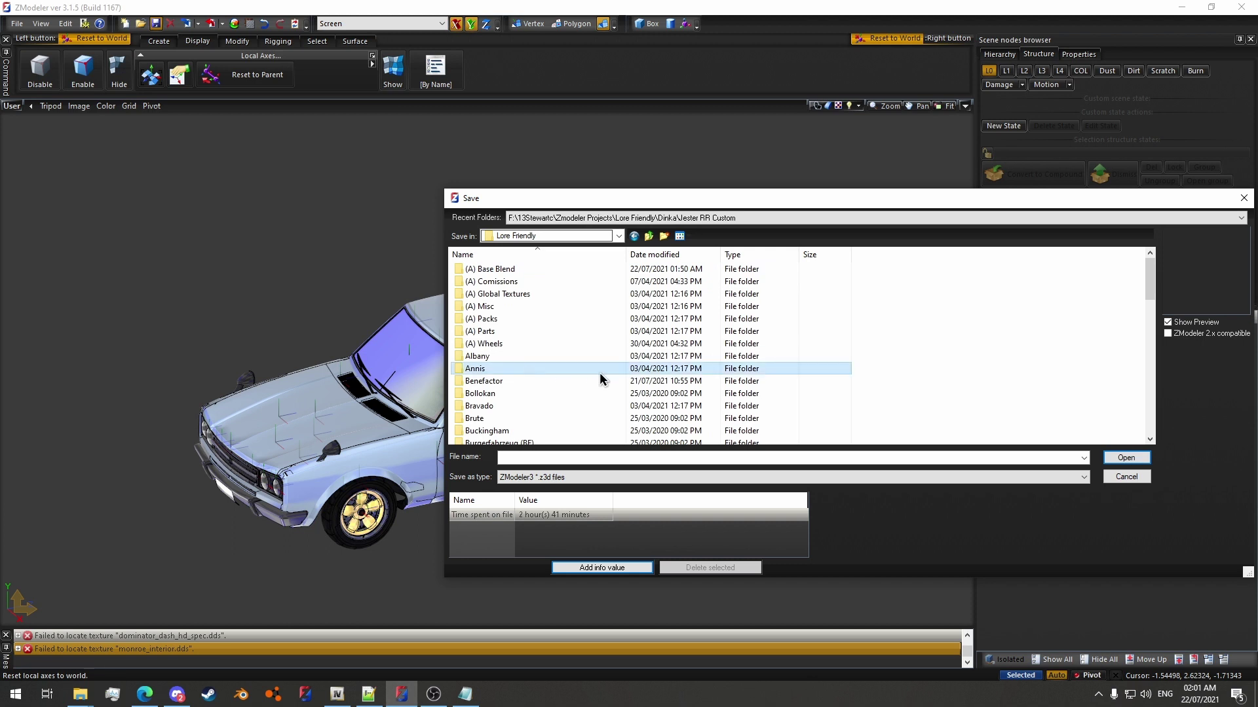
scroll(557, 373, down, 12)
double_click(513, 374)
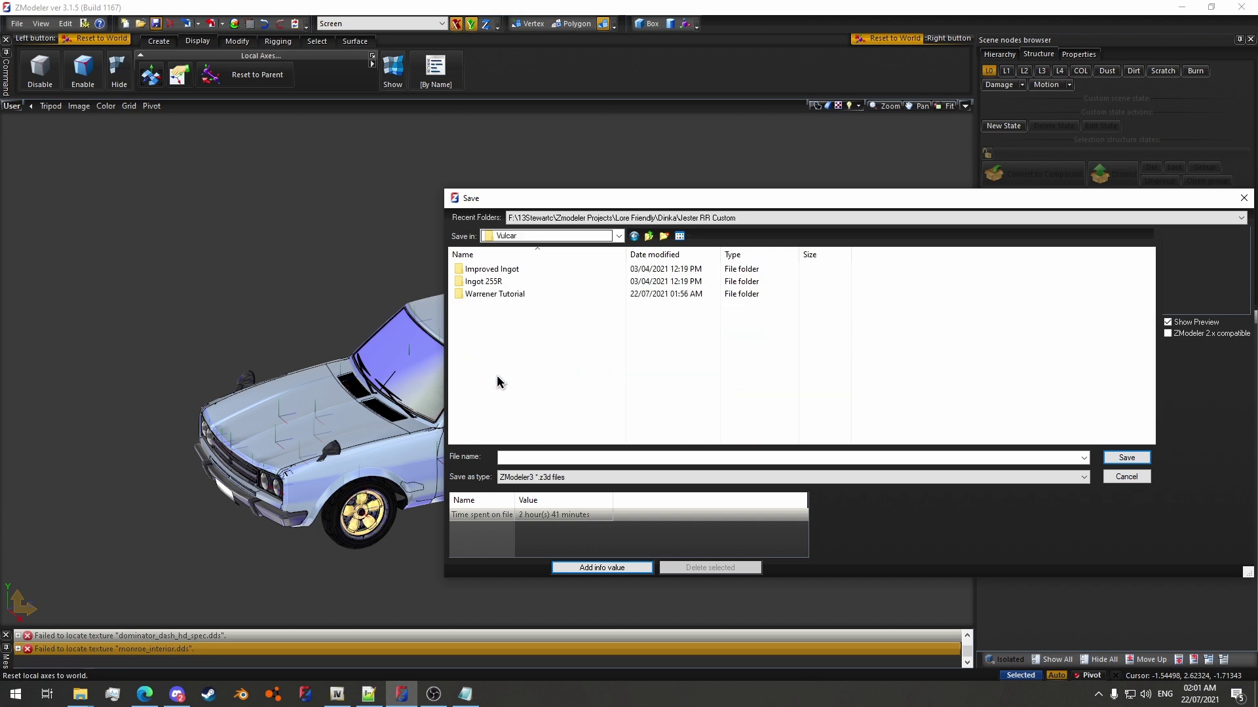
double_click(508, 294)
click(544, 457)
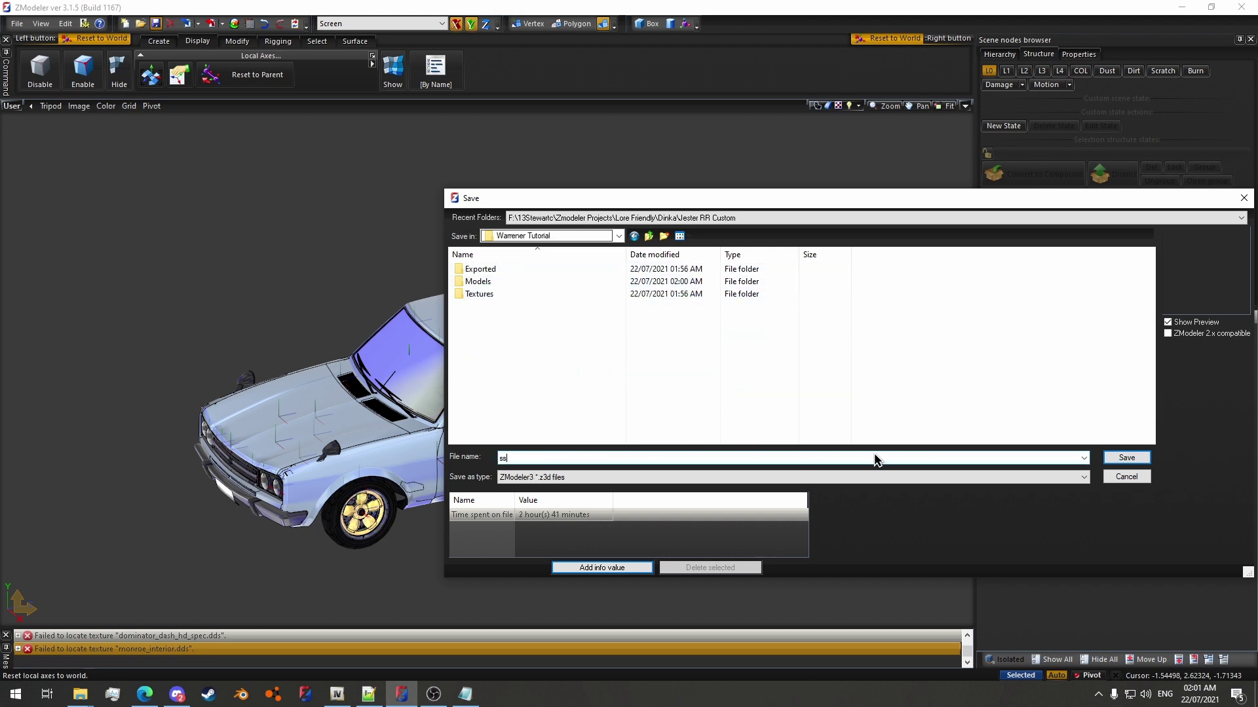
click(1127, 458)
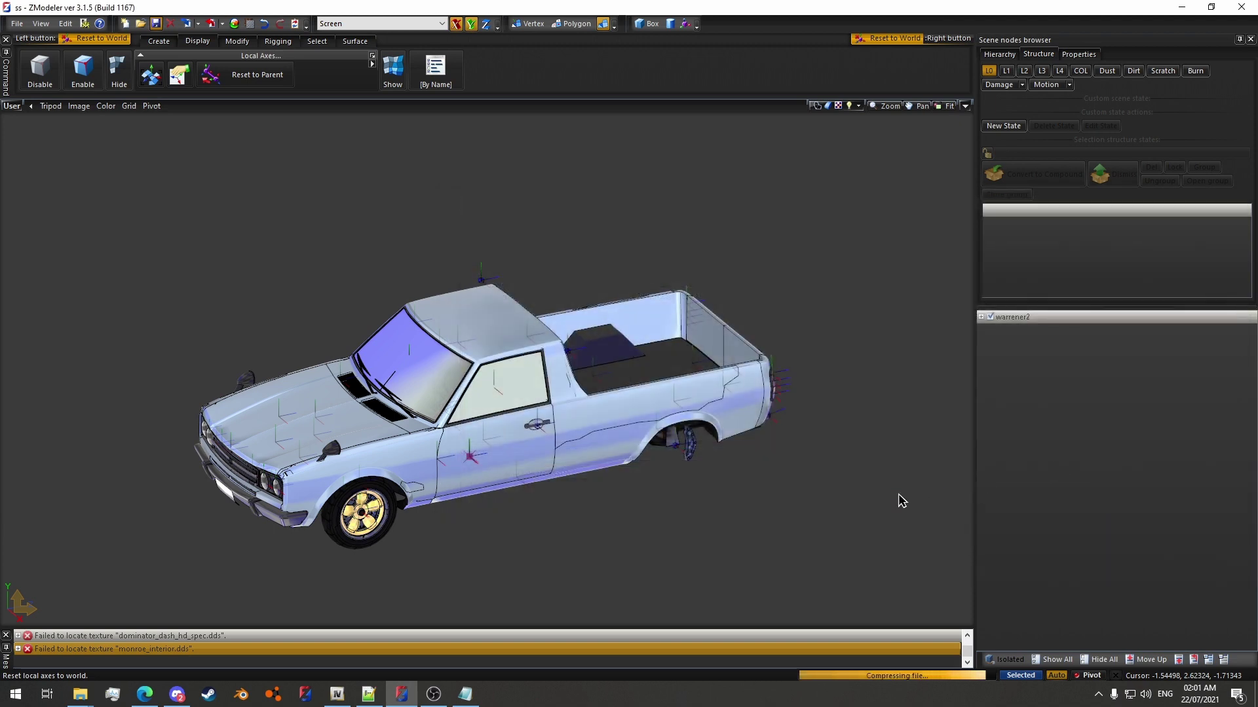
Save the scene under the new name "ss_toblender.z3d" in the Warrener Tutorial folder.
click(17, 24)
click(33, 91)
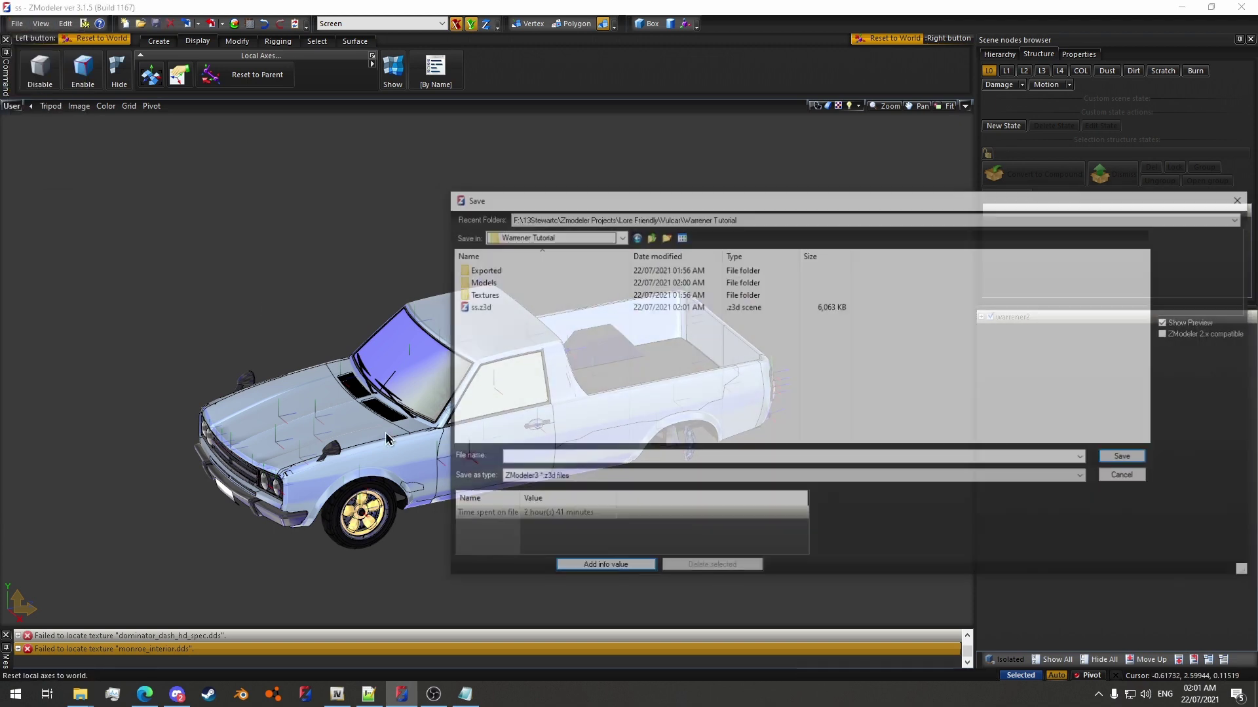
click(478, 306)
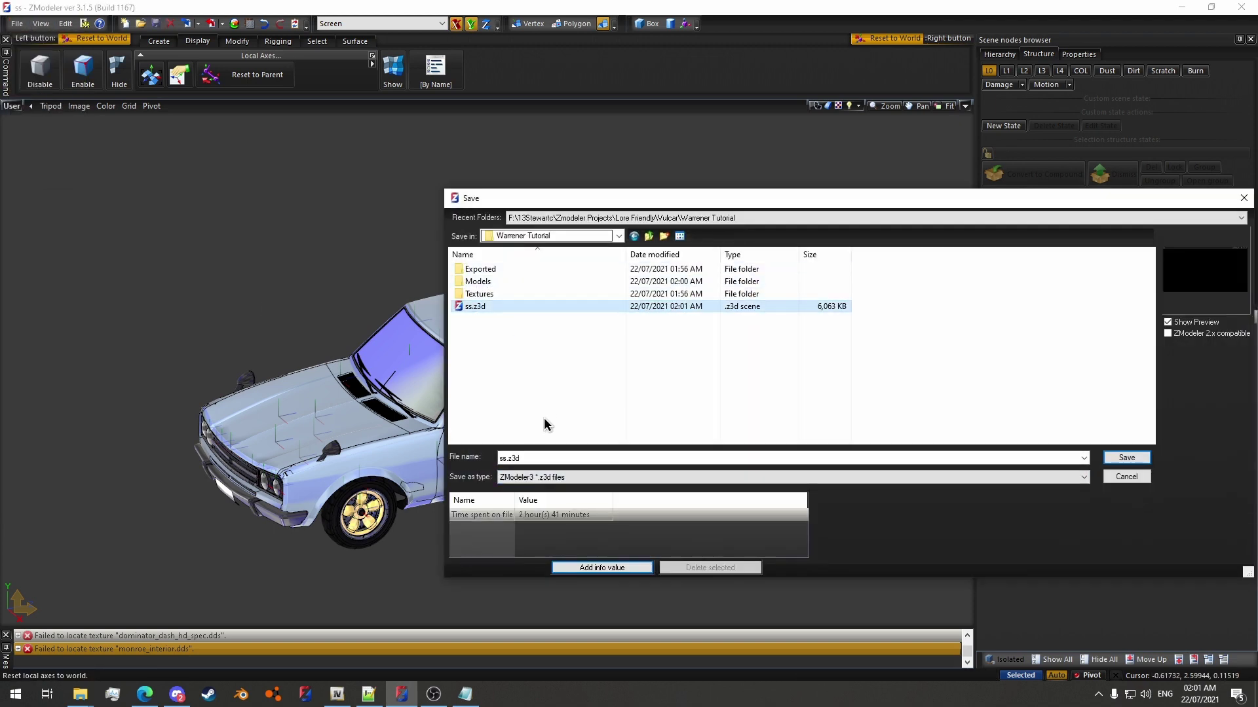
click(505, 459)
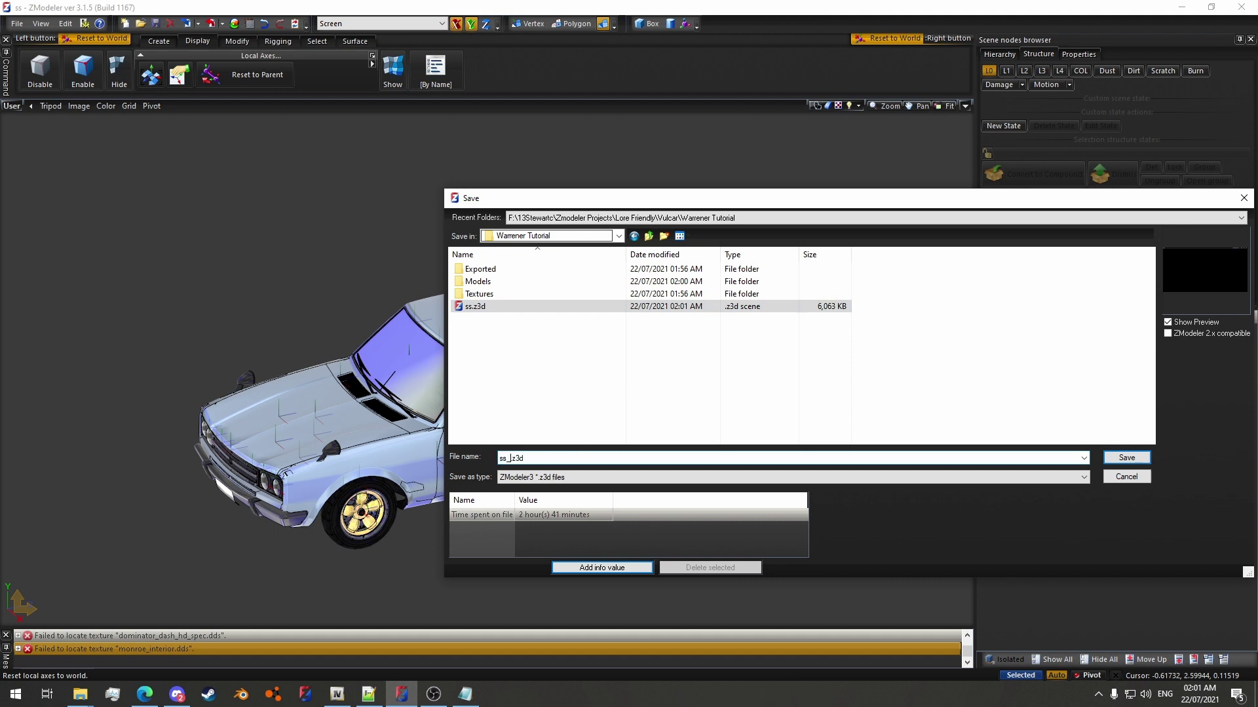
text(_toblender)
key(Return)
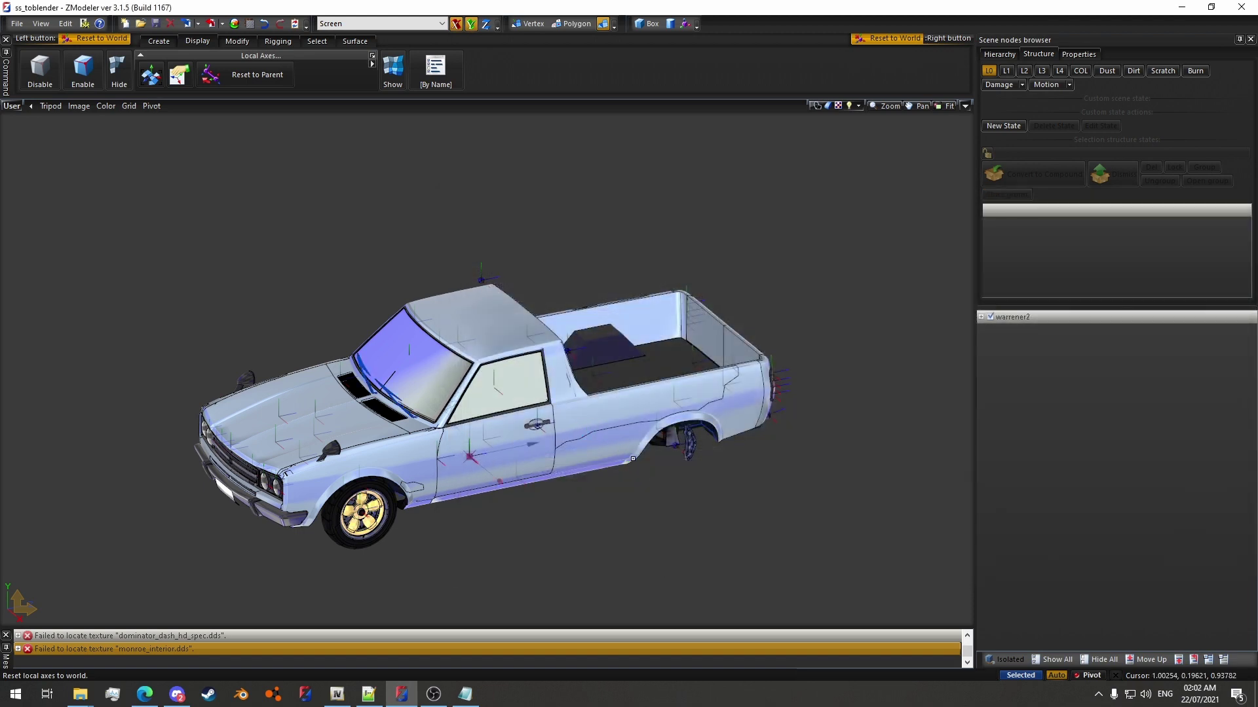
Select the whole scene and apply Reset to World to the local axes of all its parts, then clear the selection.
scroll(350, 404, down, 8)
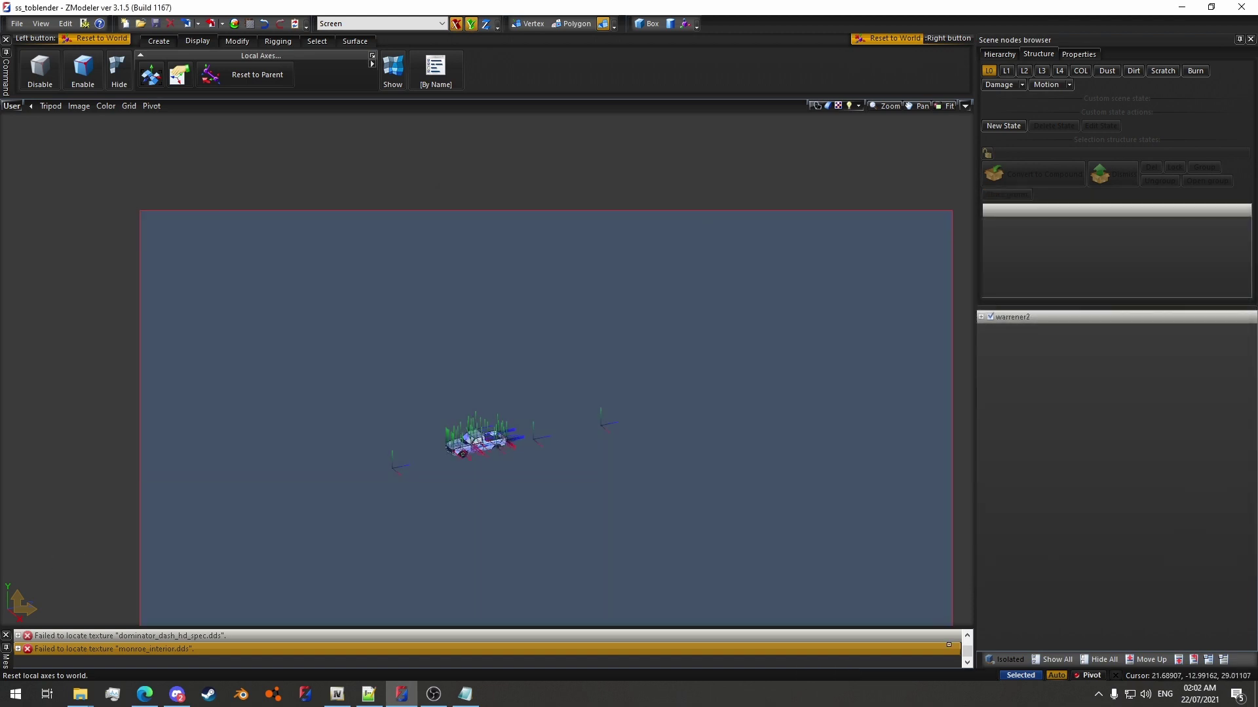
scroll(350, 405, up, 5)
scroll(722, 359, up, 6)
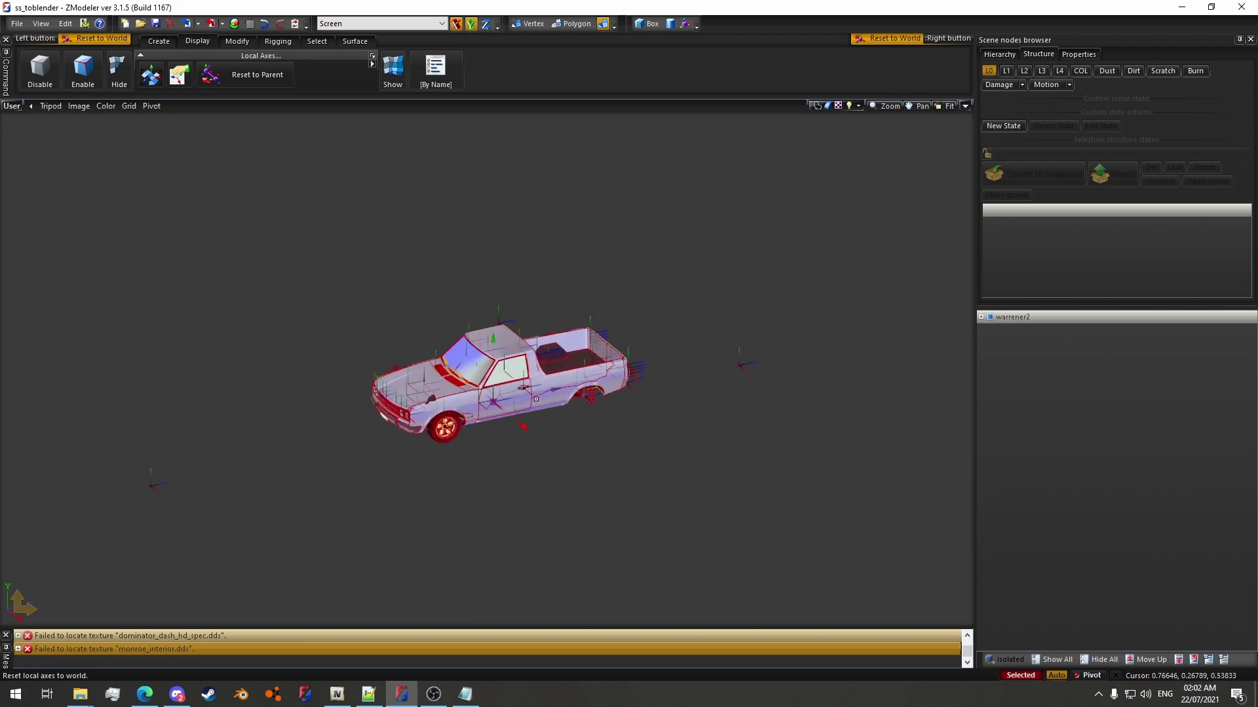
right_click(609, 490)
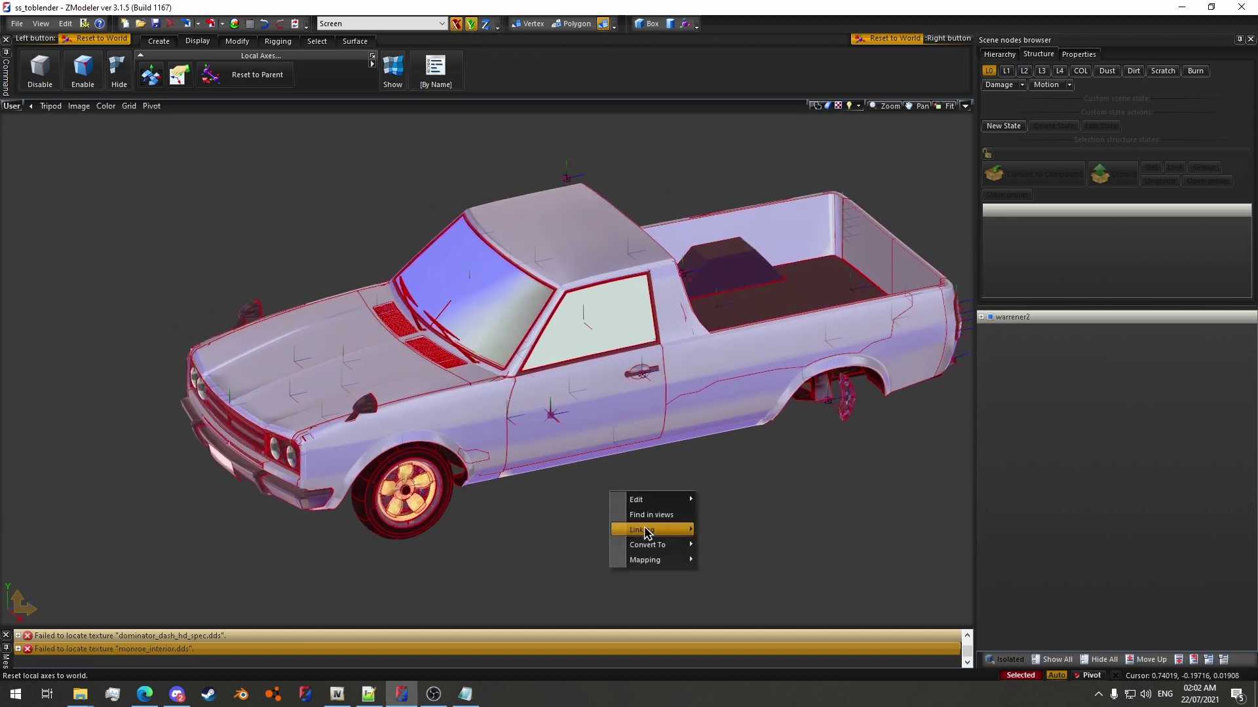
mouse_move(644, 529)
click(372, 64)
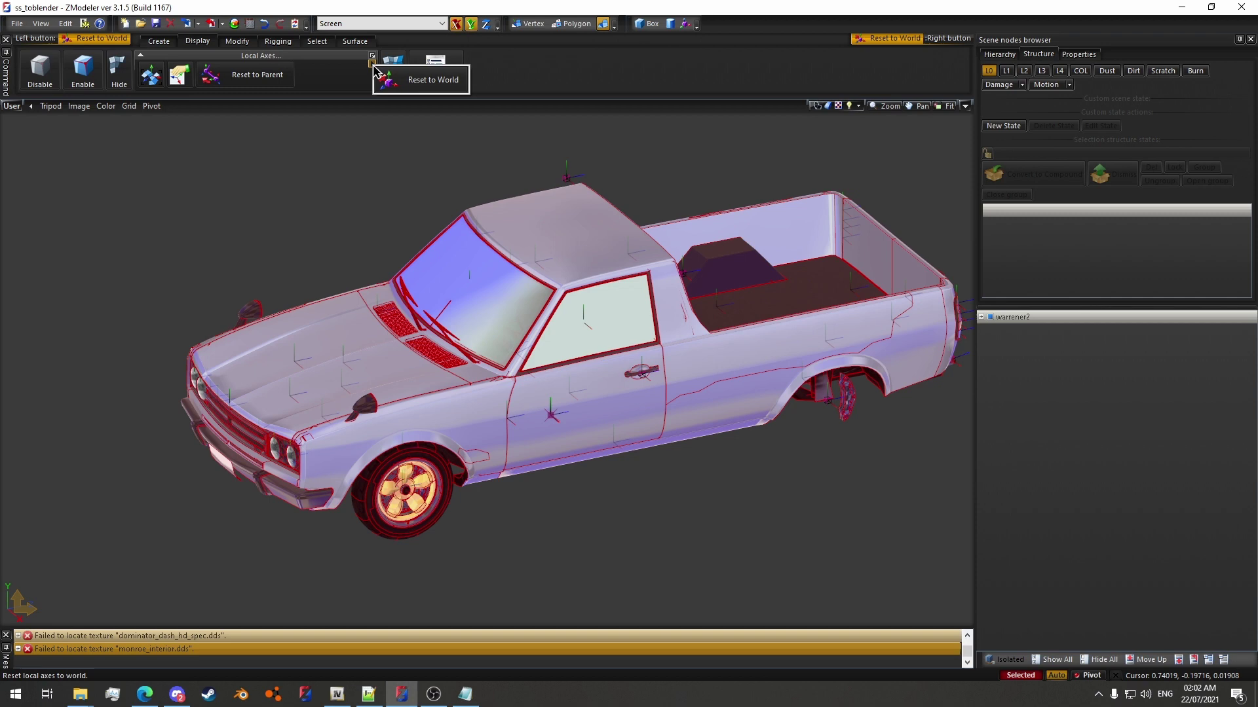
click(399, 84)
click(329, 419)
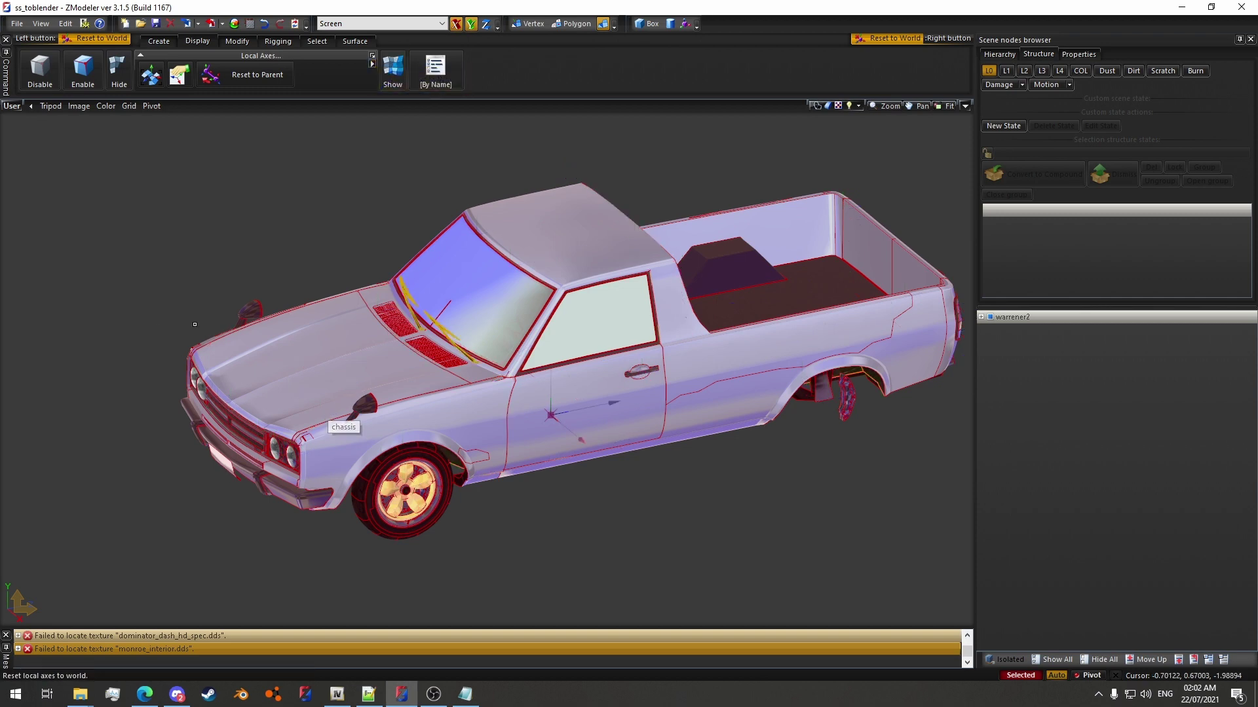
scroll(222, 242, down, 3)
key(space)
middle_drag(284, 258, 307, 210)
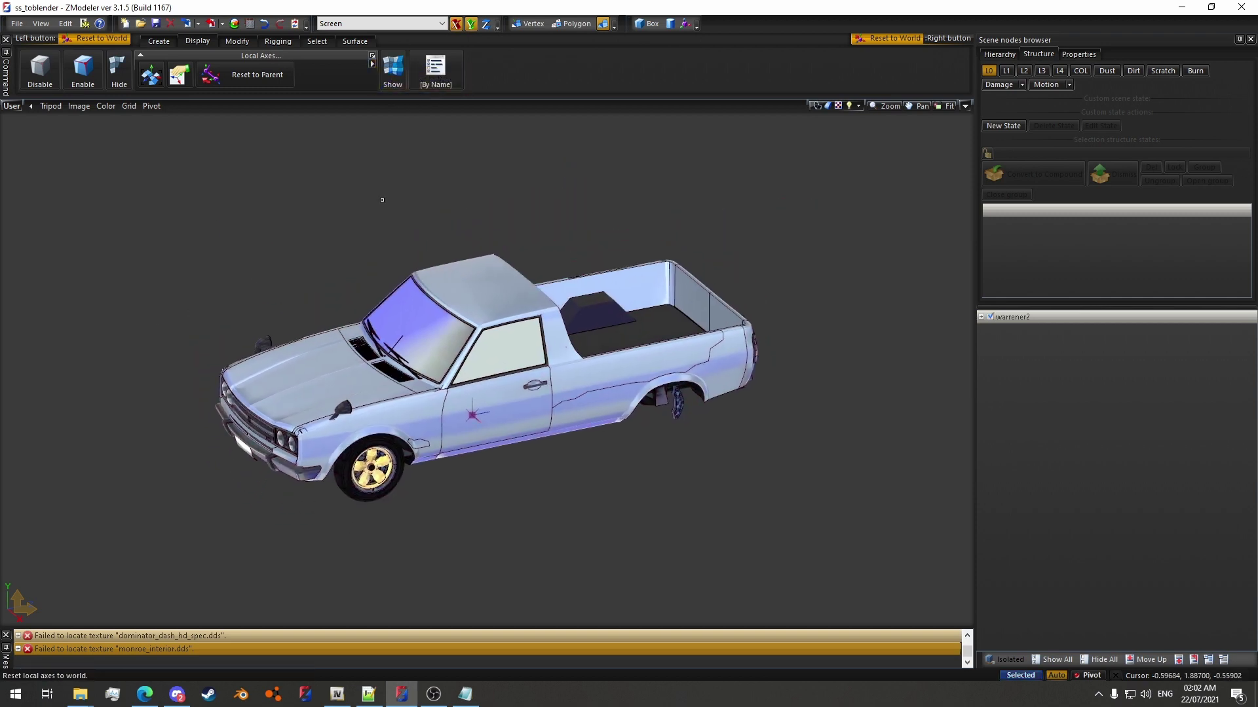
middle_drag(427, 201, 427, 209)
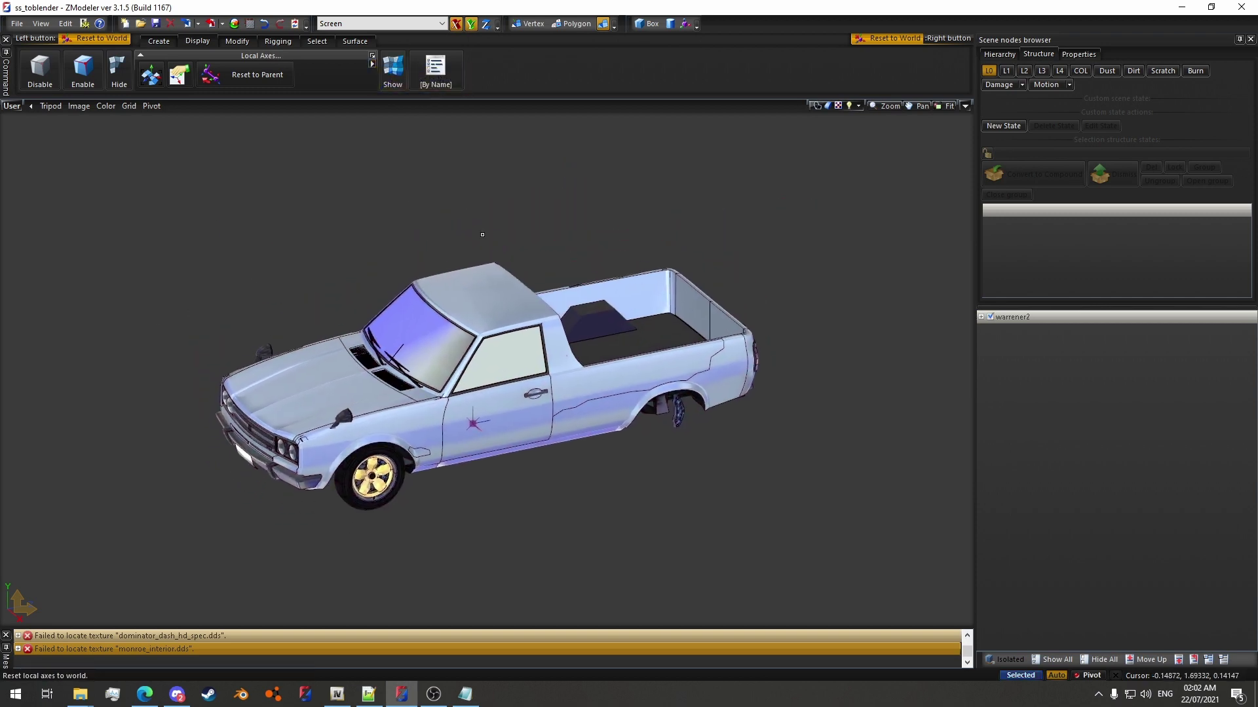
Export the whole scene as Collada DAE named "warrener2" into the Vulcar\Warrener Tutorial\Exported folder.
click(212, 25)
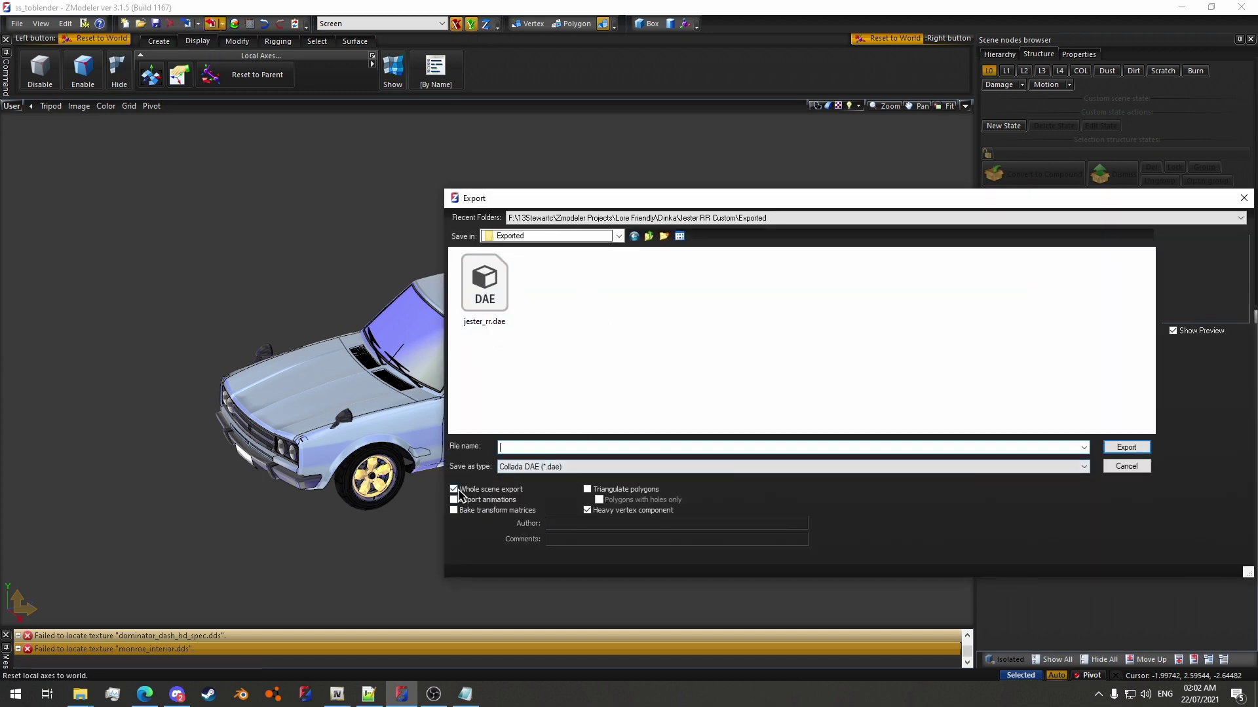
click(557, 236)
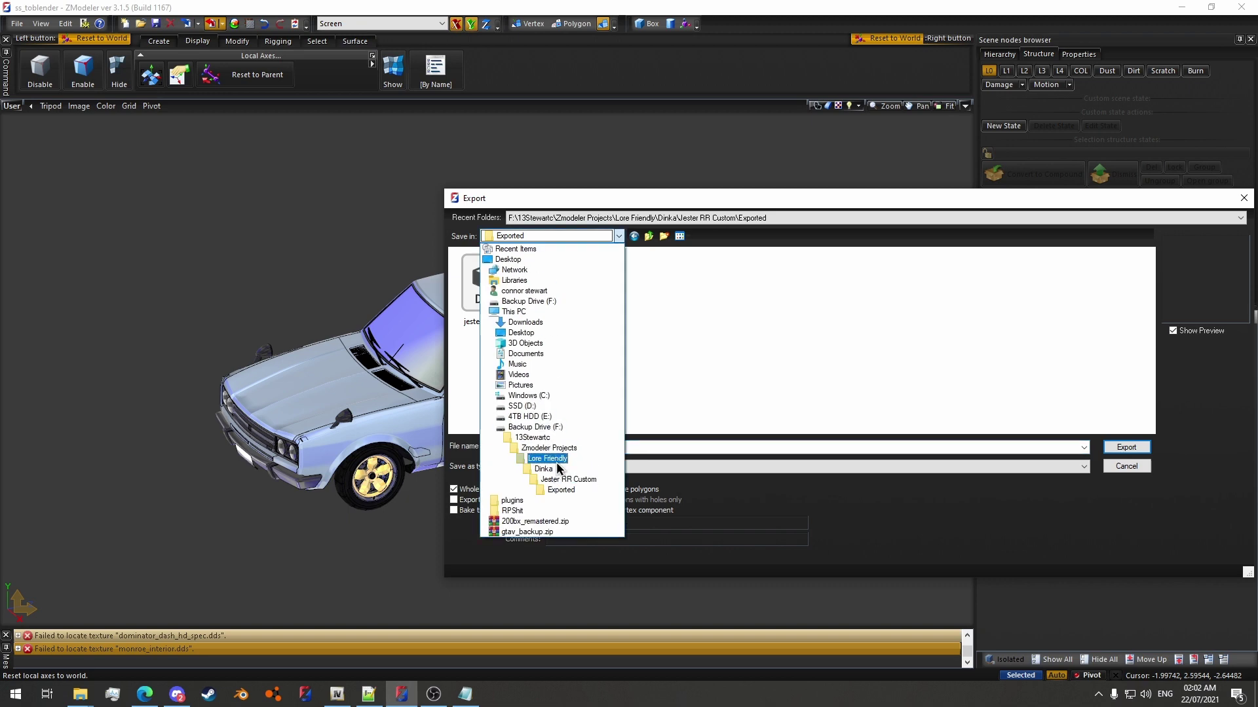
click(549, 459)
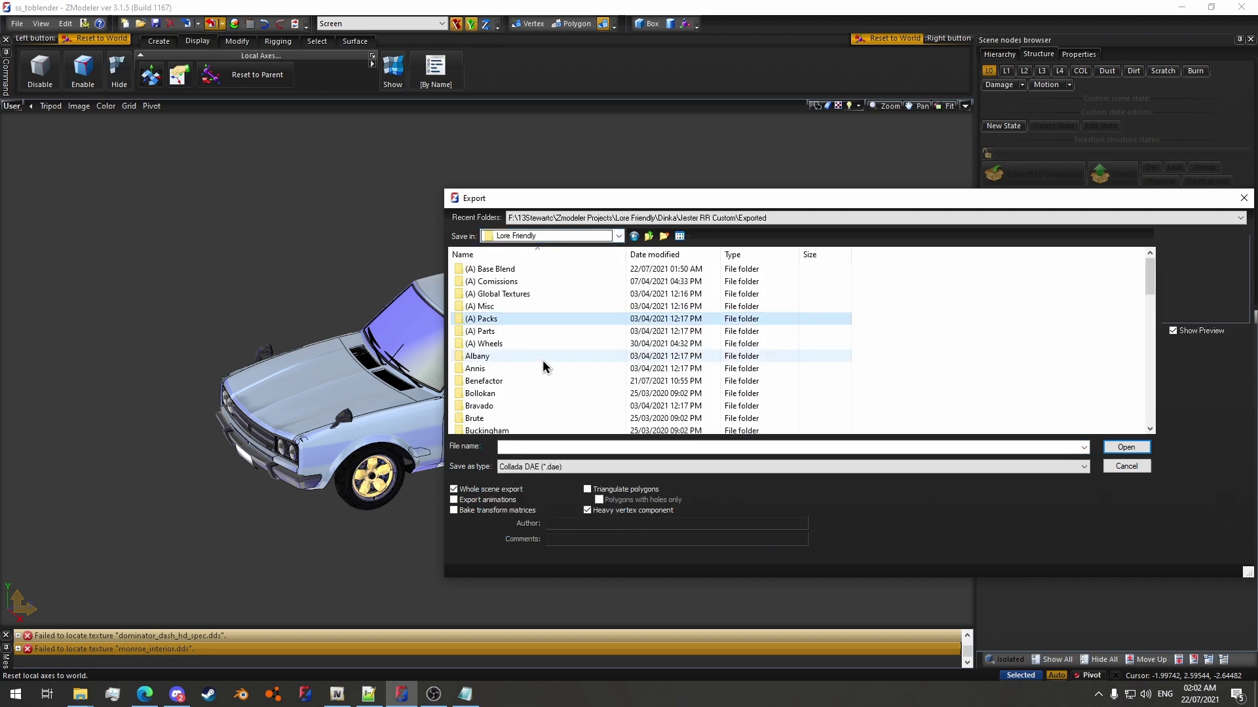
key(v)
double_click(497, 371)
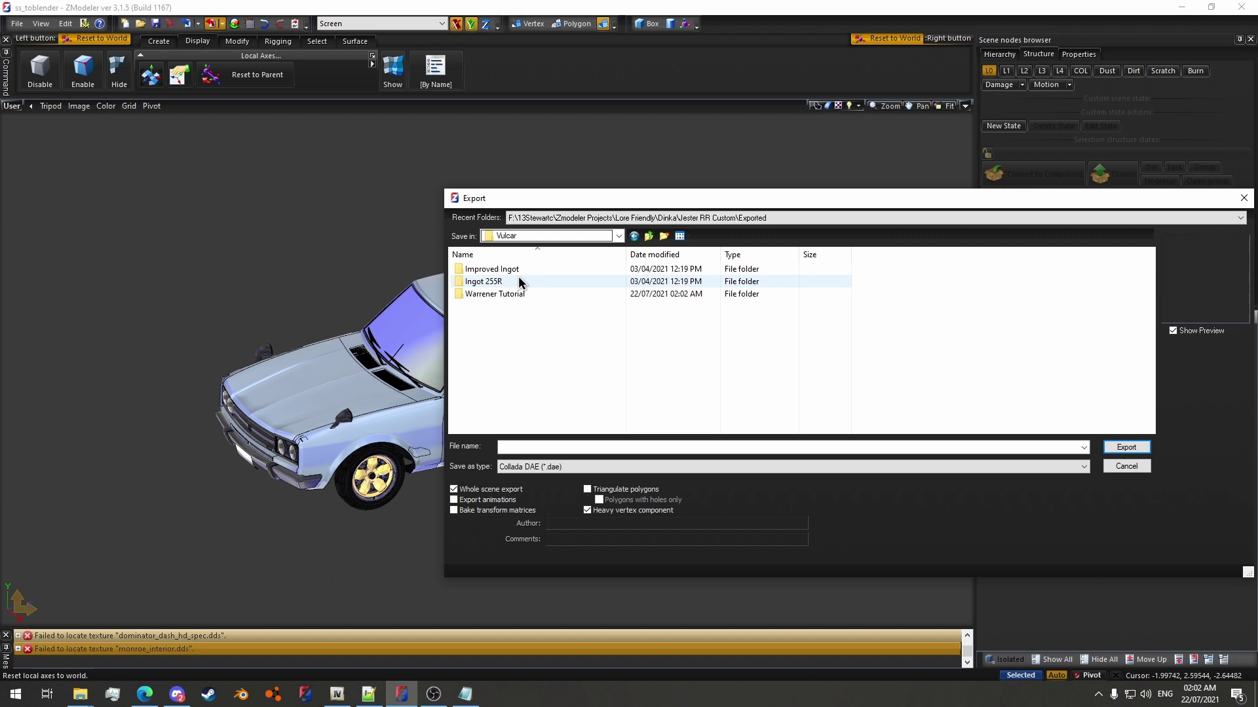
double_click(516, 295)
double_click(508, 270)
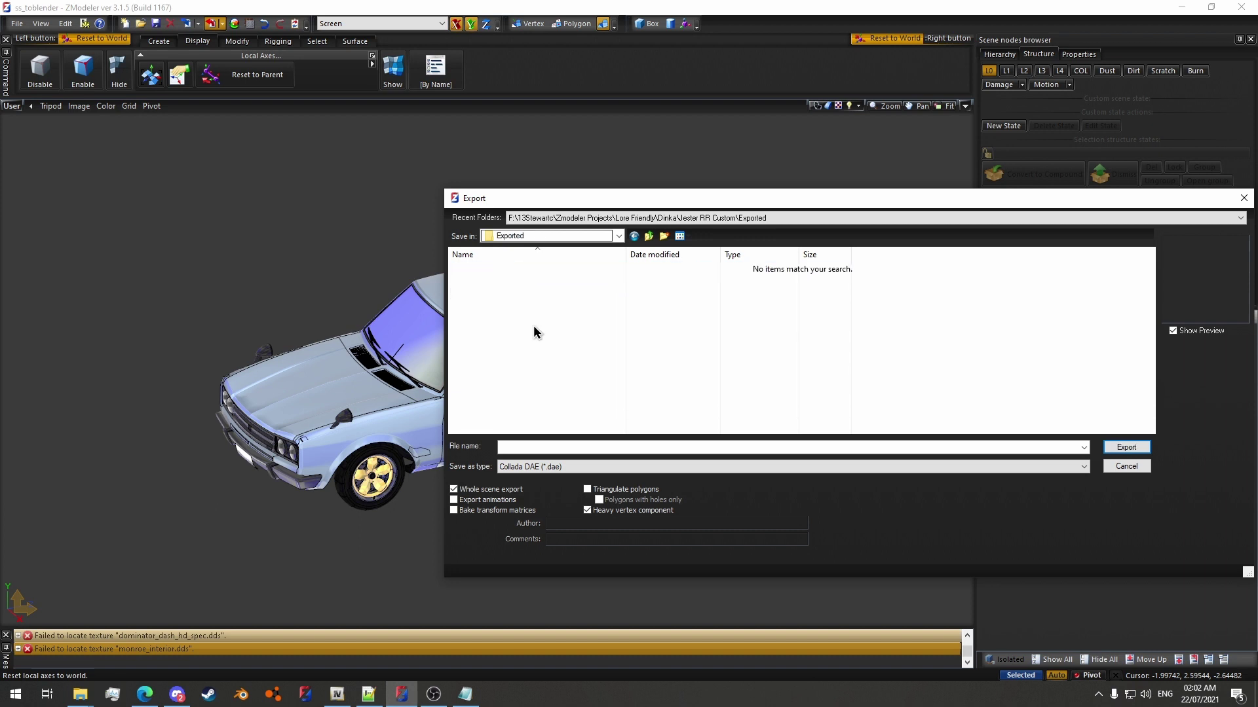
click(535, 448)
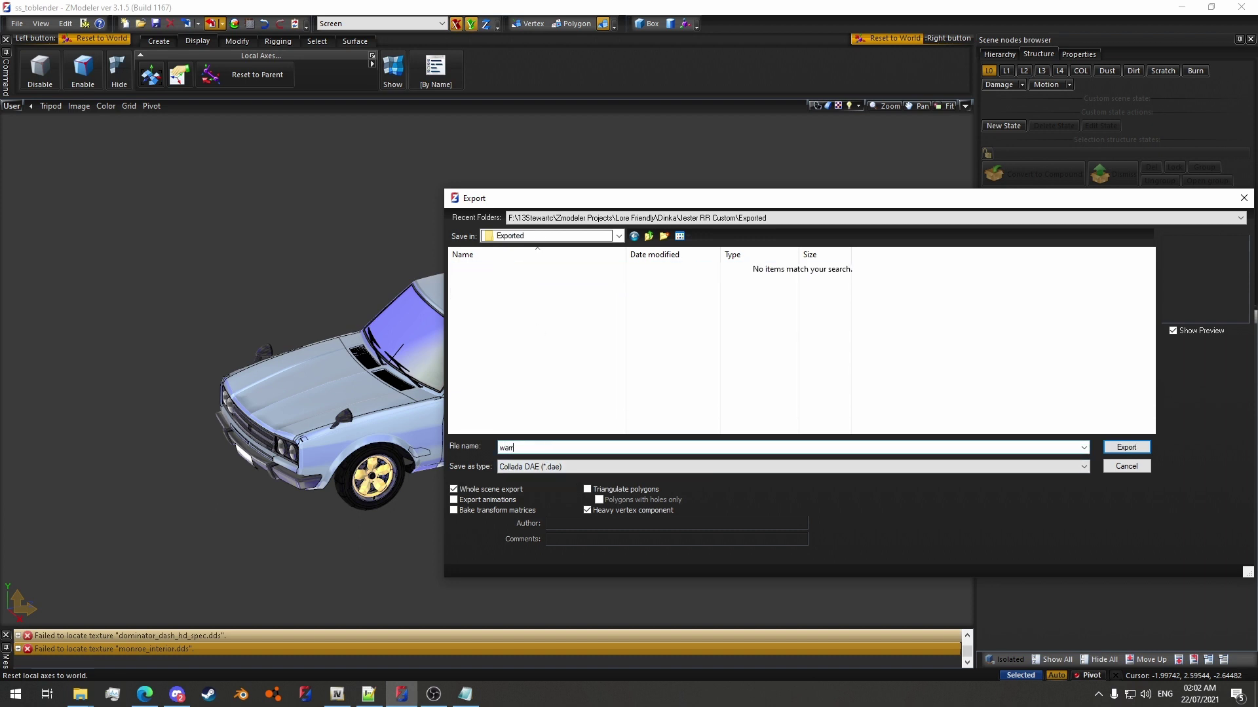
text(warrener2)
key(Return)
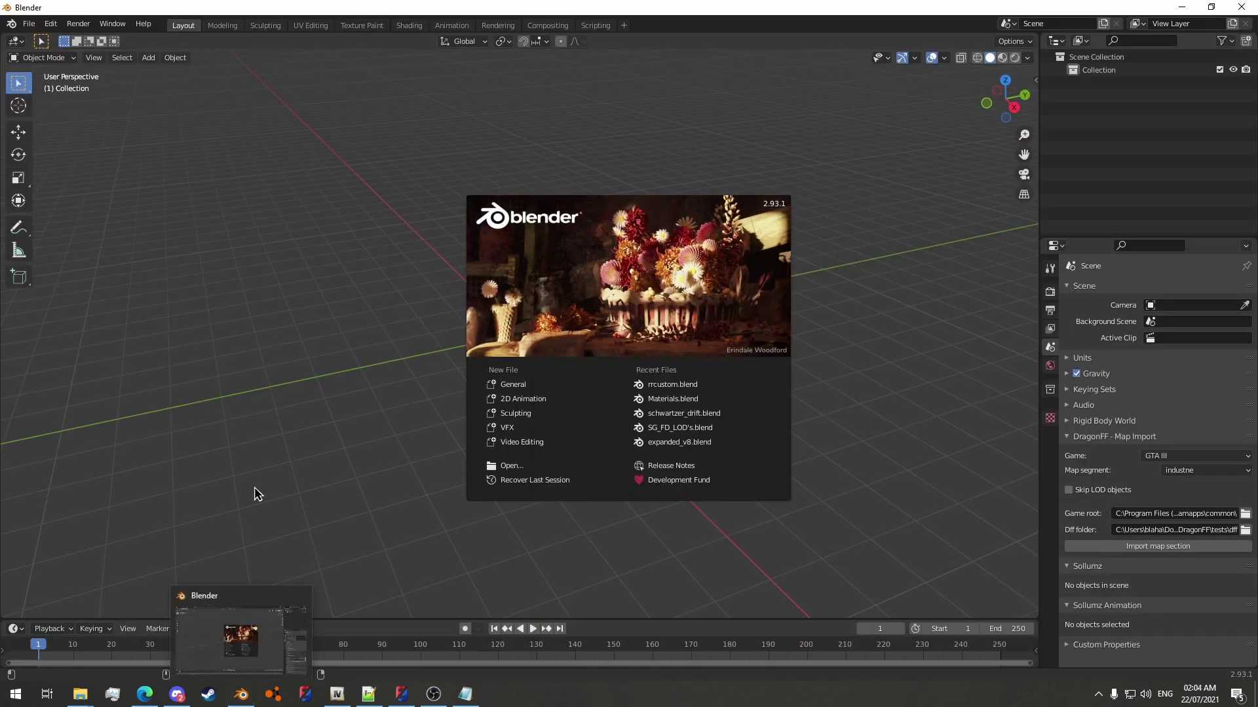
Switch to Blender and import warrener2.dae from the Warrener Tutorial\Exported folder as Collada.
click(254, 494)
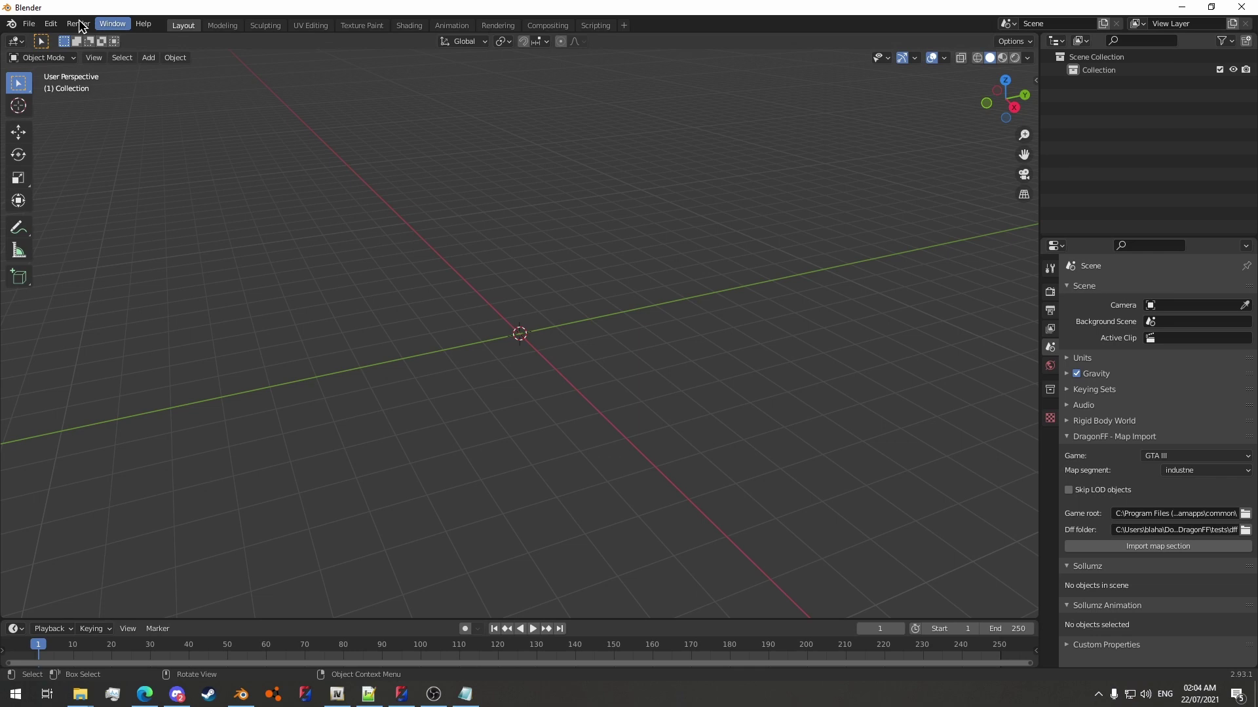
click(33, 27)
mouse_move(77, 204)
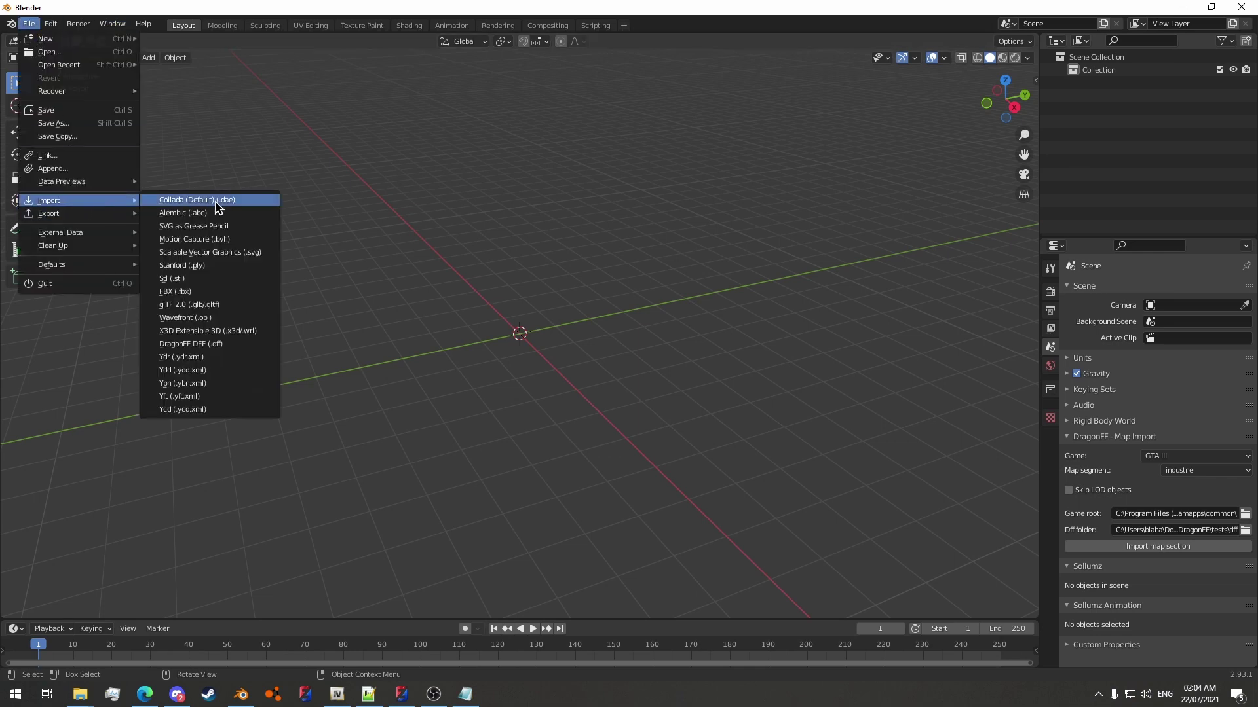
click(218, 206)
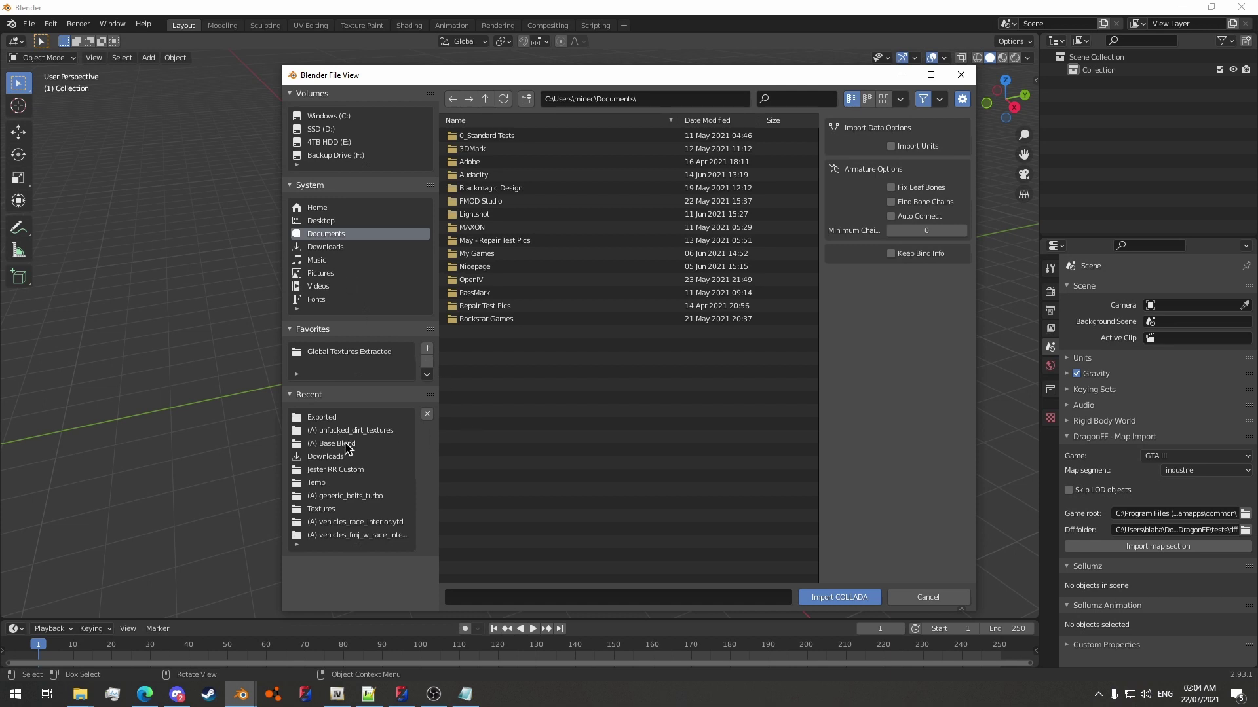
click(330, 419)
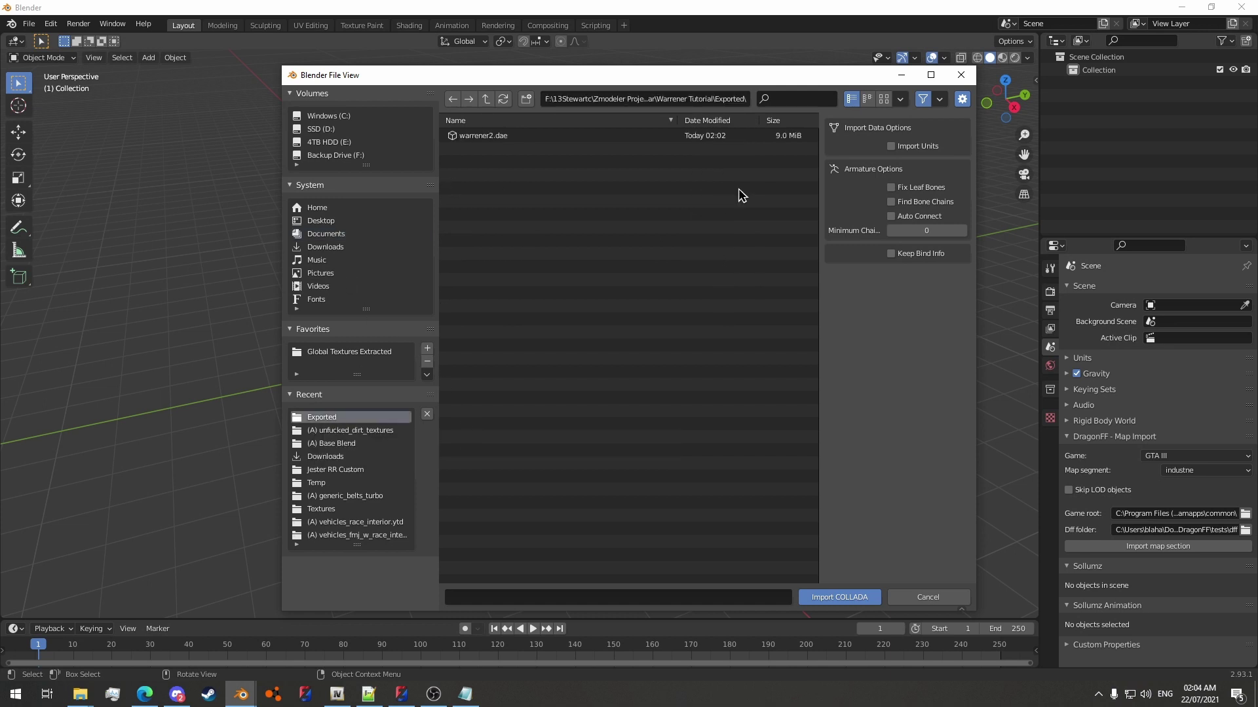
click(524, 137)
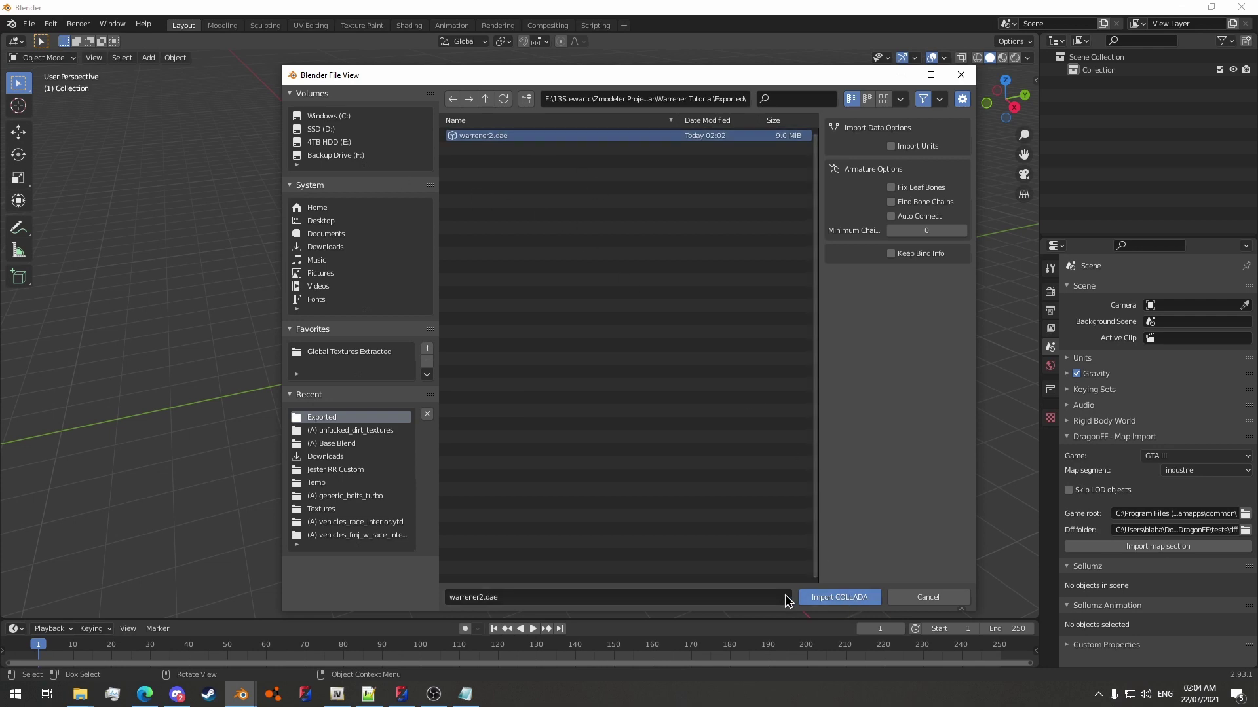
click(862, 599)
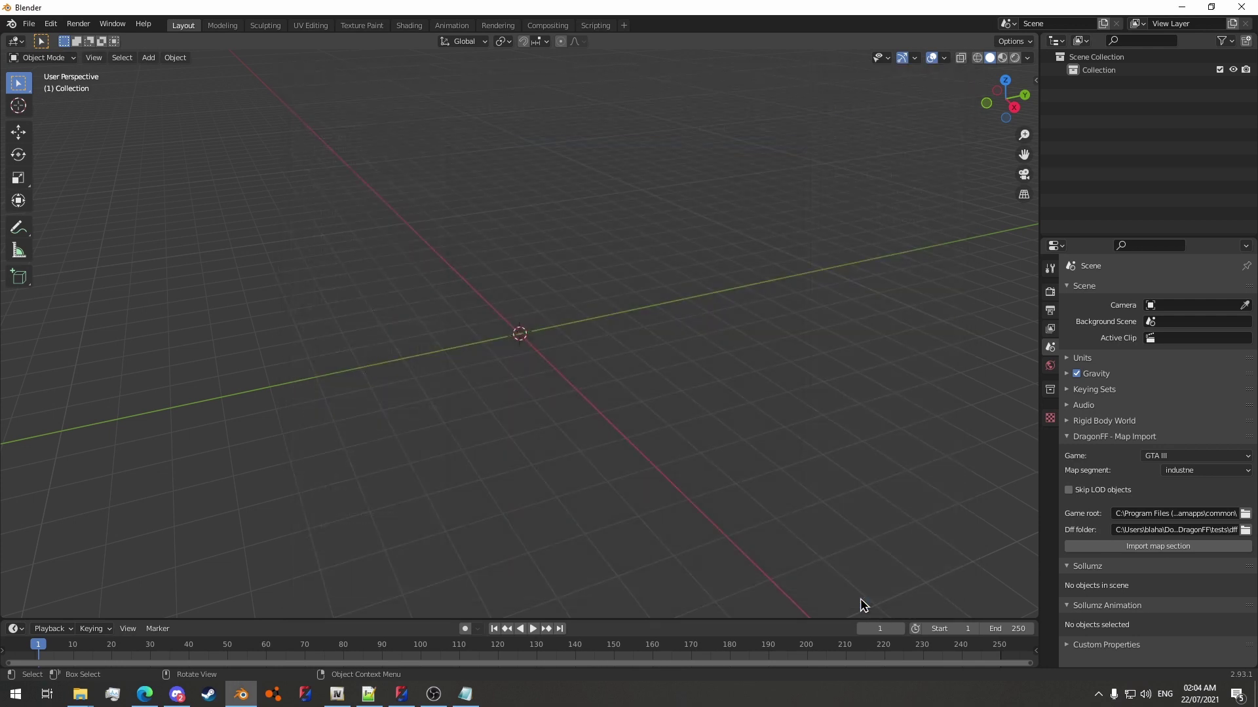
middle_drag(537, 395, 573, 422)
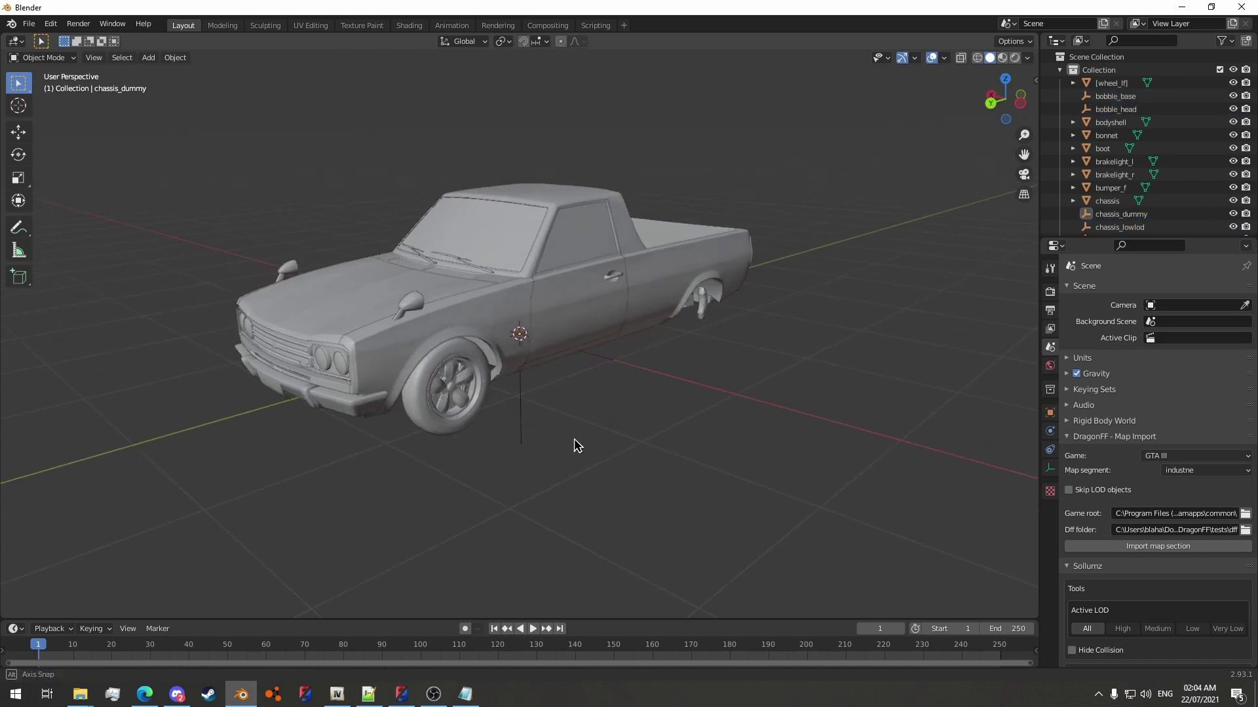
Select the left front wing (wing_lf) of the imported truck.
click(484, 334)
middle_drag(485, 335, 634, 264)
click(469, 314)
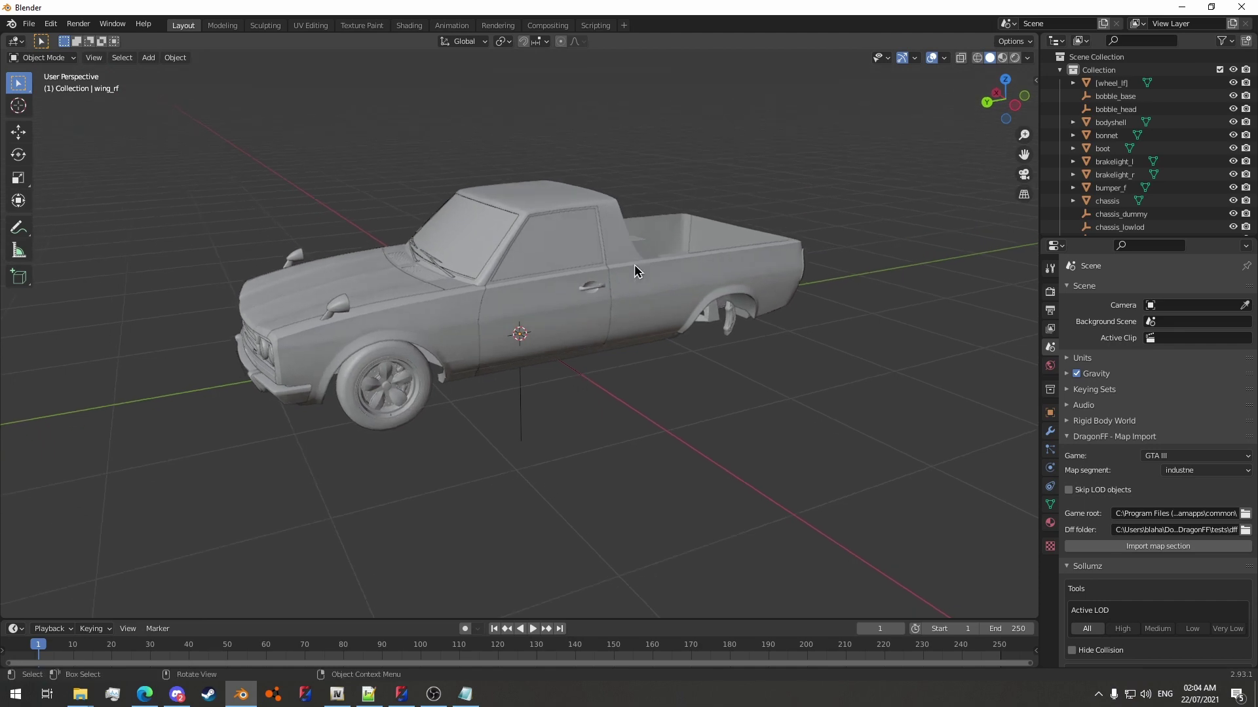
middle_drag(646, 309, 514, 379)
click(462, 335)
scroll(514, 380, up, 3)
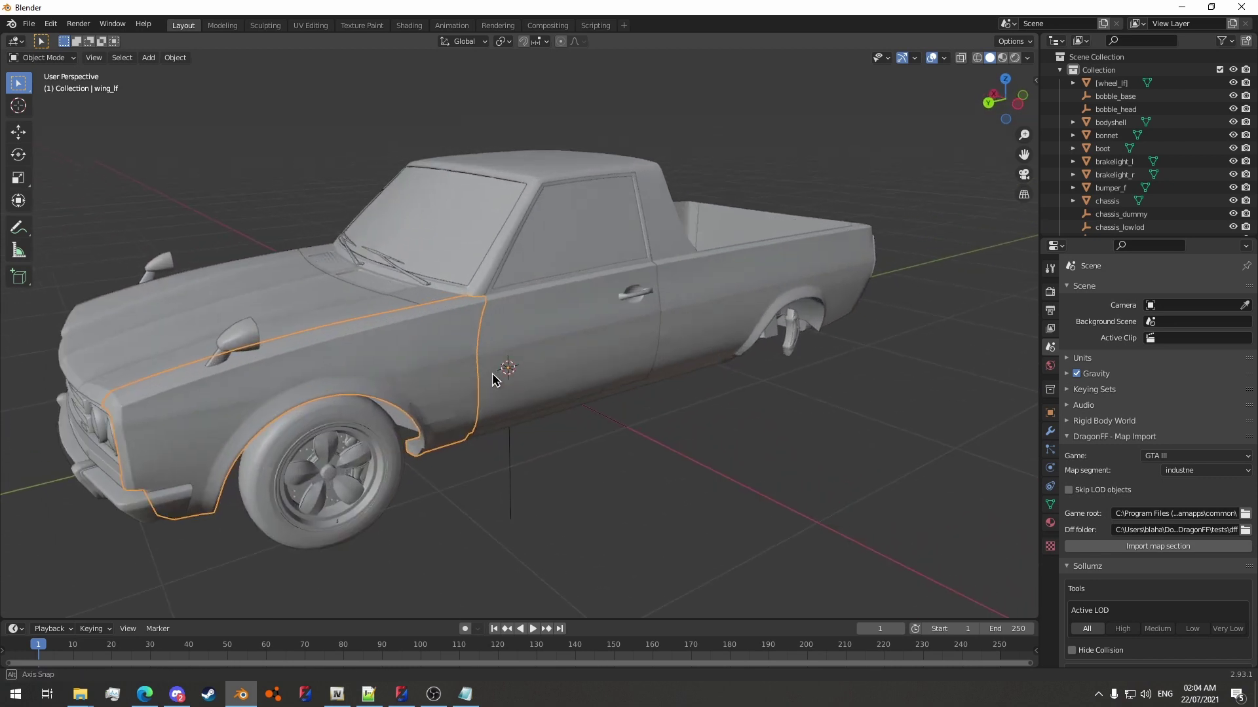
scroll(501, 359, down, 1)
middle_drag(607, 353, 580, 358)
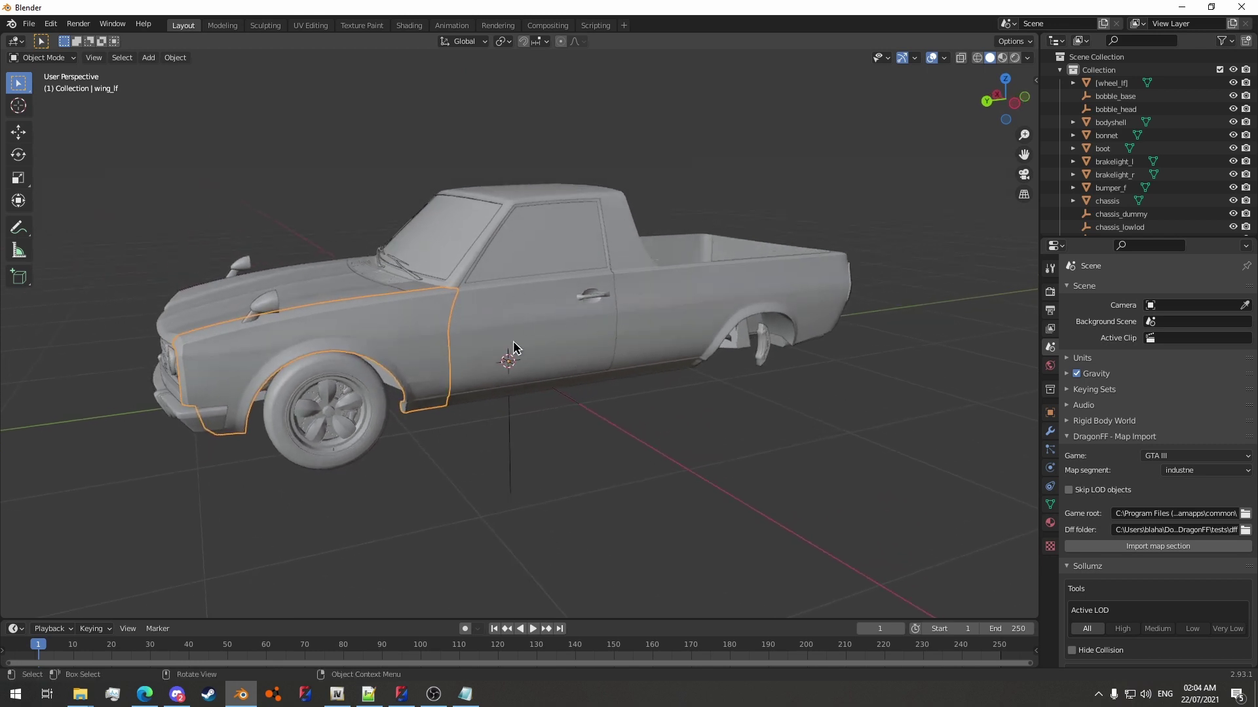
middle_drag(590, 340, 563, 379)
middle_drag(570, 252, 705, 411)
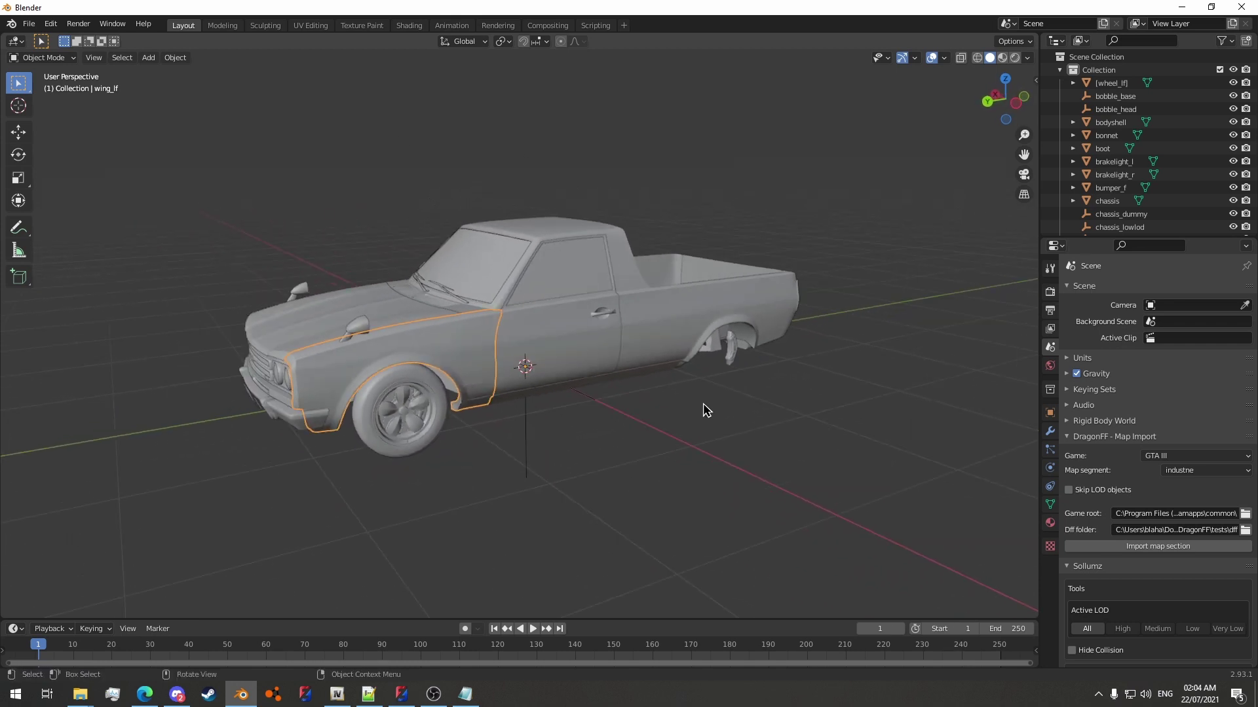
Add the left door, the bodyshell and the bonnet to the selection.
shift+click(569, 340)
shift+click(684, 334)
middle_drag(684, 334, 539, 355)
shift+click(374, 329)
middle_drag(373, 329, 663, 407)
shift+middle_drag(584, 368, 520, 348)
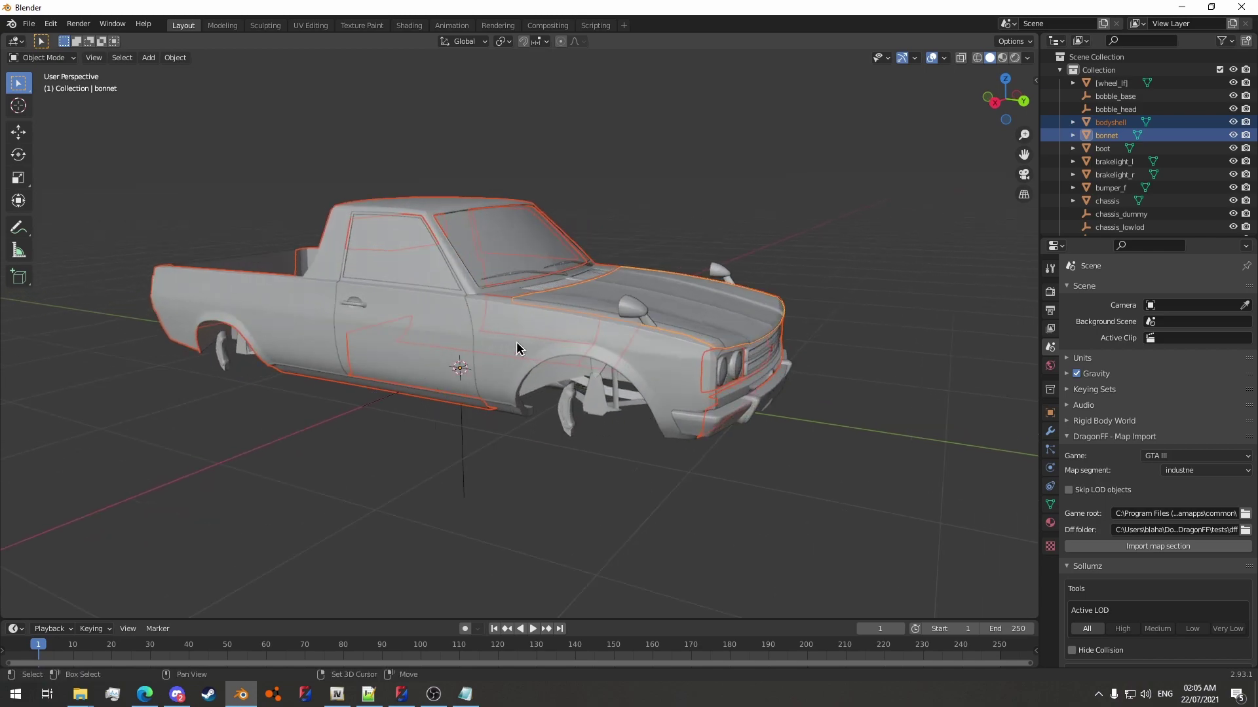
Add the right front wing, the right door and the boot to the selection, making the boot the active object.
shift+click(520, 348)
shift+click(382, 331)
middle_drag(382, 331, 599, 350)
key(Tab)
mouse_move(589, 449)
middle_down()
mouse_move(710, 463)
mouse_move(589, 486)
mouse_move(603, 463)
mouse_move(696, 474)
mouse_move(590, 466)
mouse_move(590, 443)
middle_up()
key(Tab)
shift+click(580, 483)
key(Tab)
key(Tab)
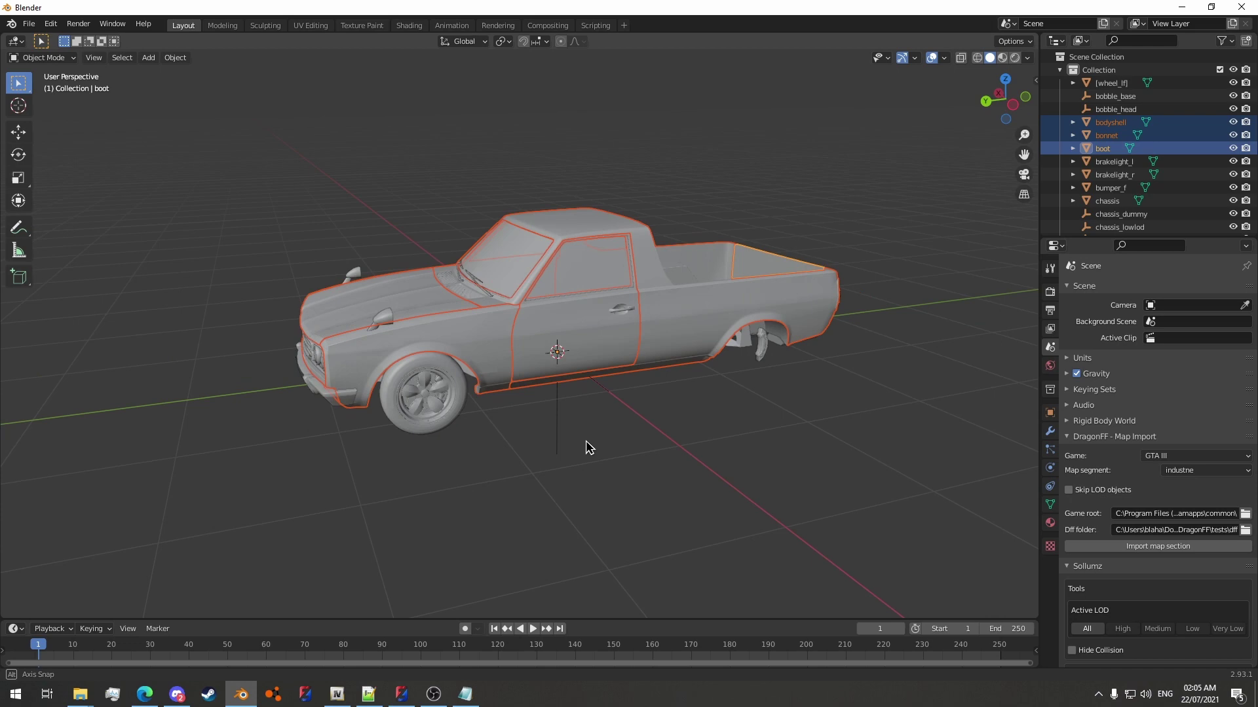
Enter Edit Mode with face selection on the chosen body panels and make the boot's Vehicle_generic_smallspecmap__PAINT_1_ material slot active.
scroll(590, 450, up, 4)
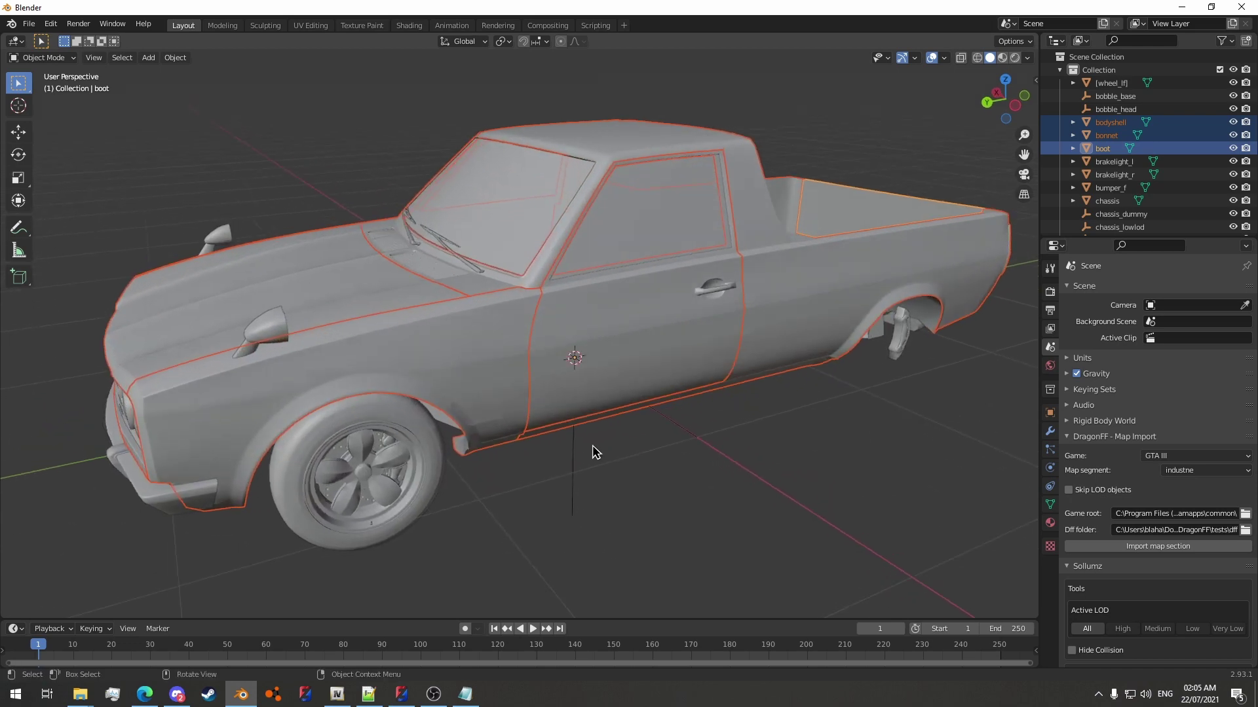
key(Tab)
scroll(592, 445, down, 3)
key(3)
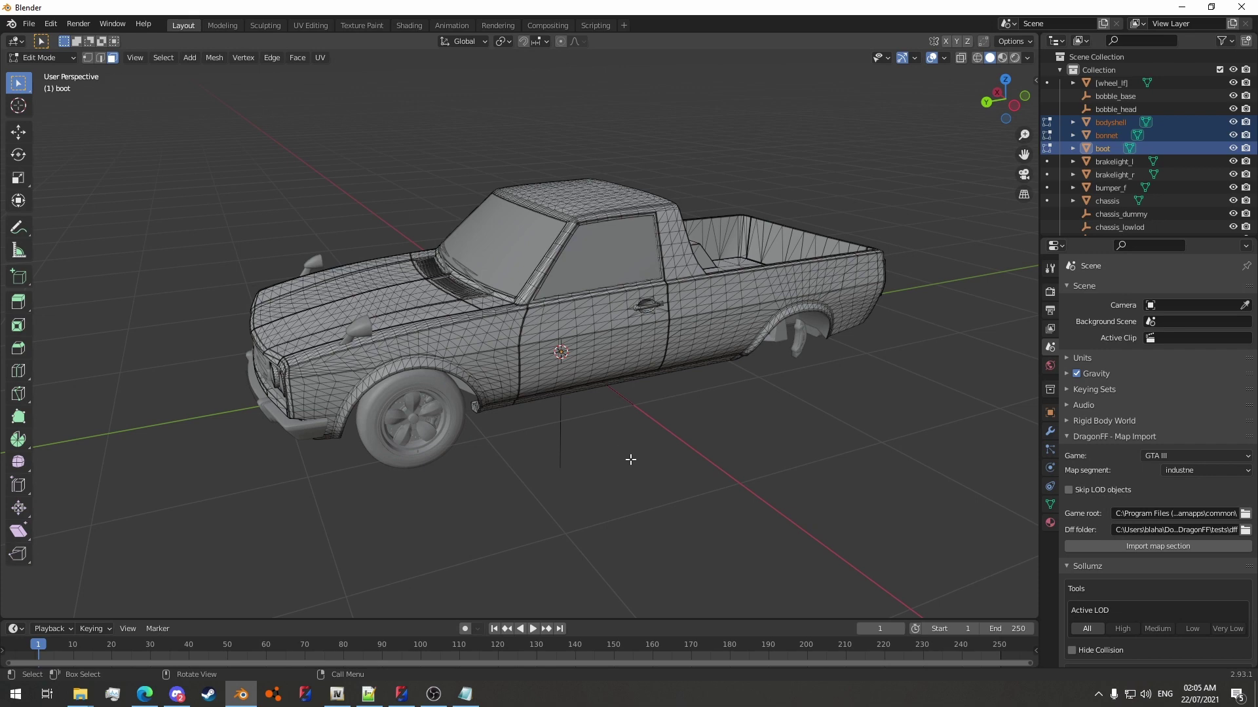
click(1050, 523)
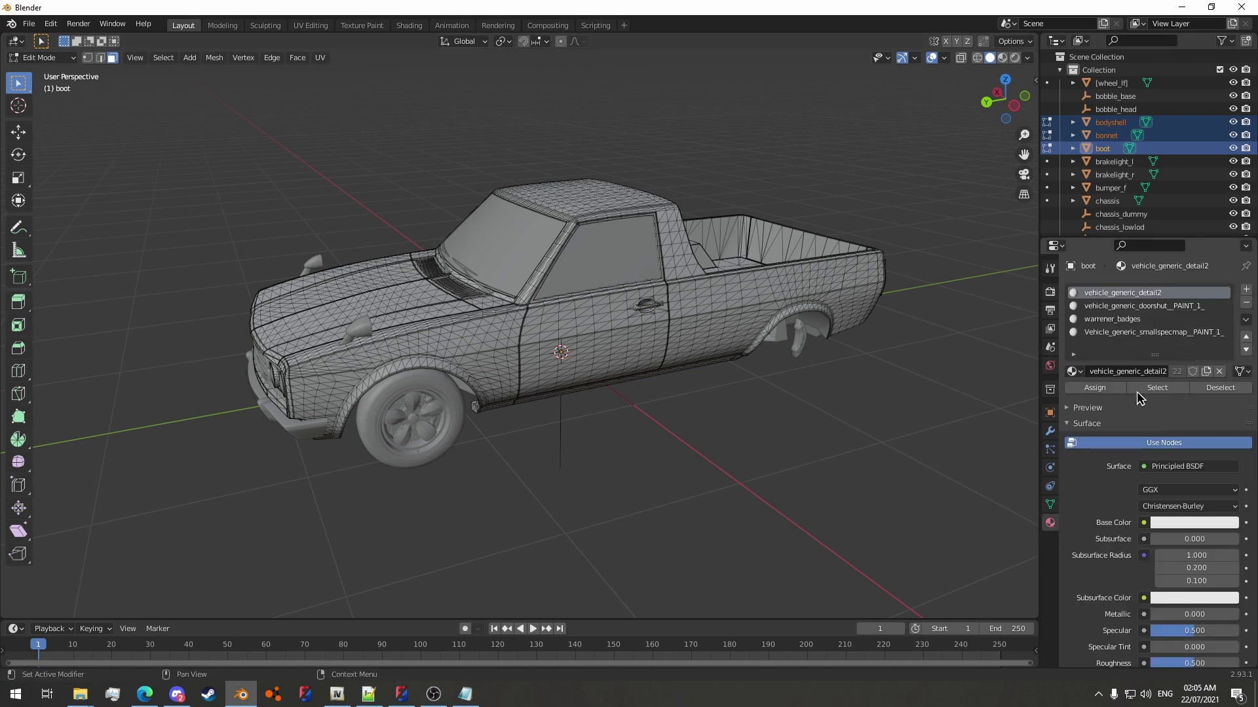
click(1115, 333)
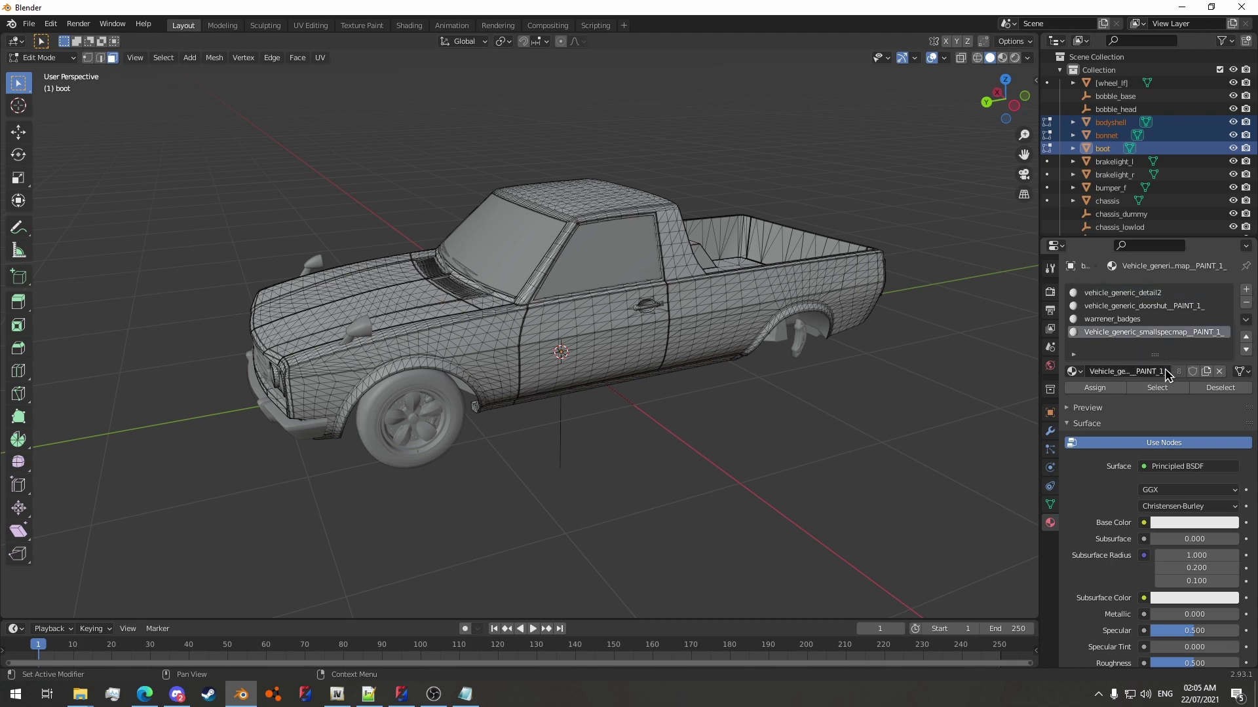
Select the faces using Vehicle_generic_smallspecmap__PAINT_1_ and move the chosen body panels into a new collection named bodypanels.
click(1164, 389)
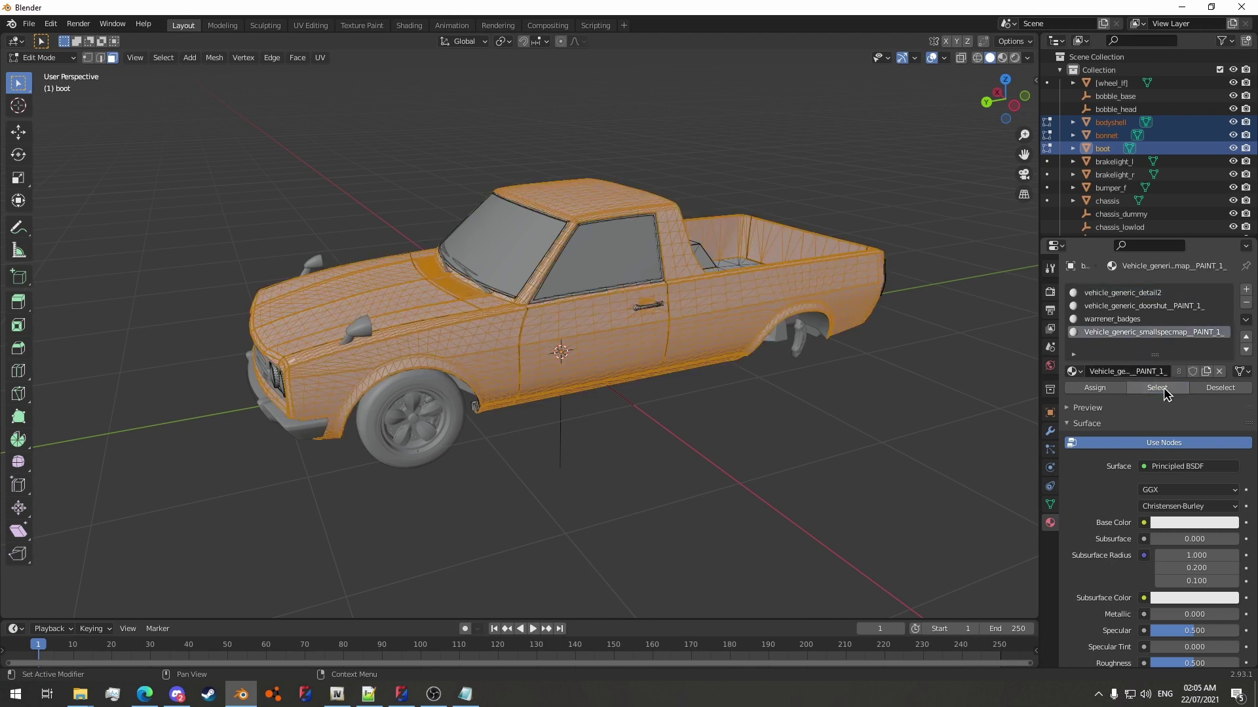
key(Tab)
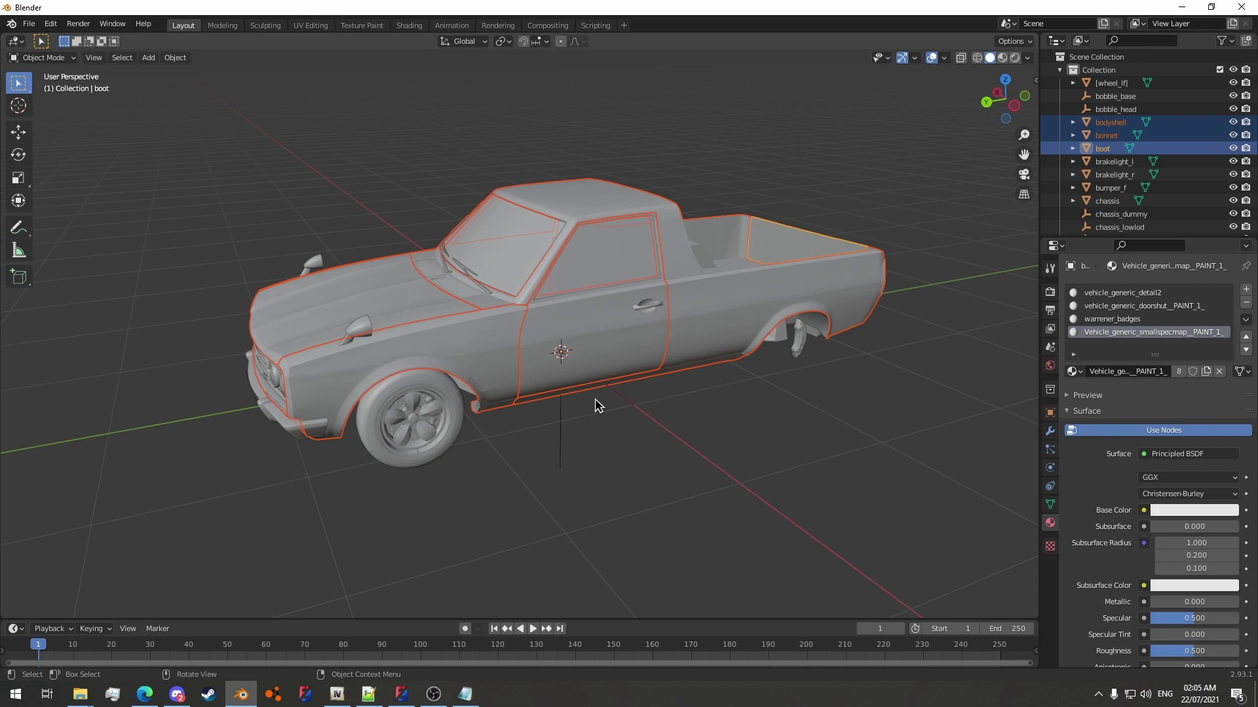
key(m)
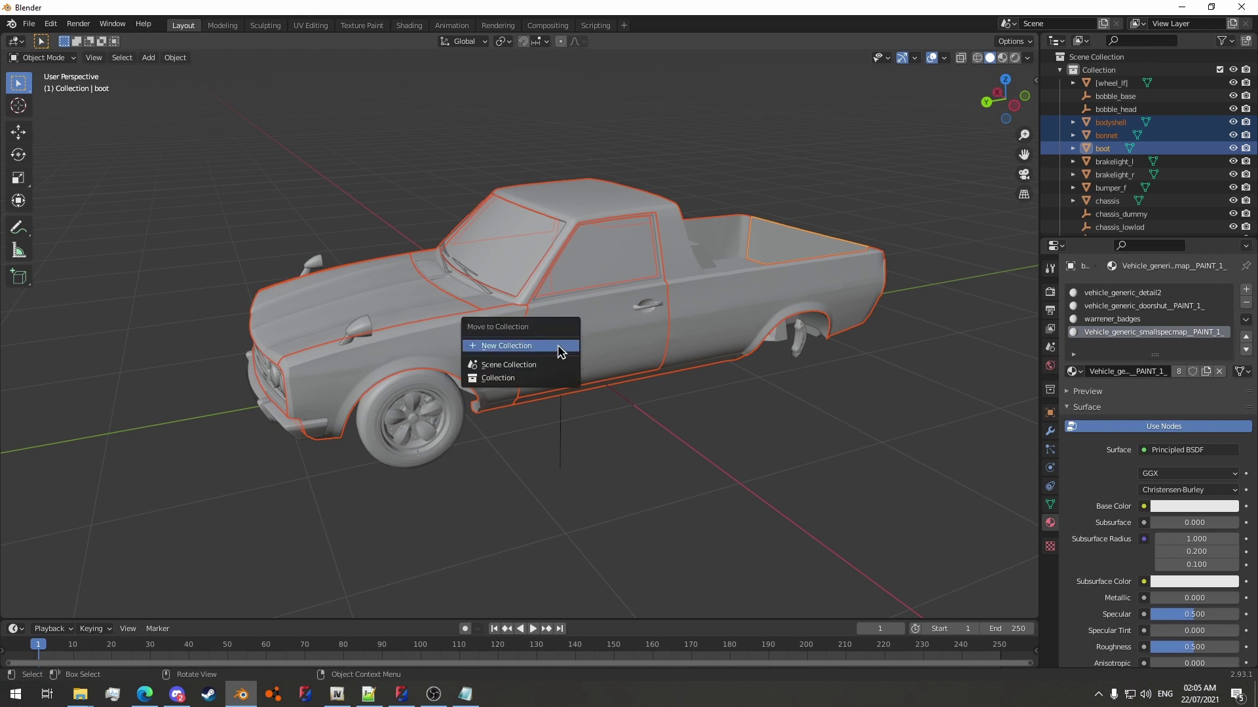
click(560, 346)
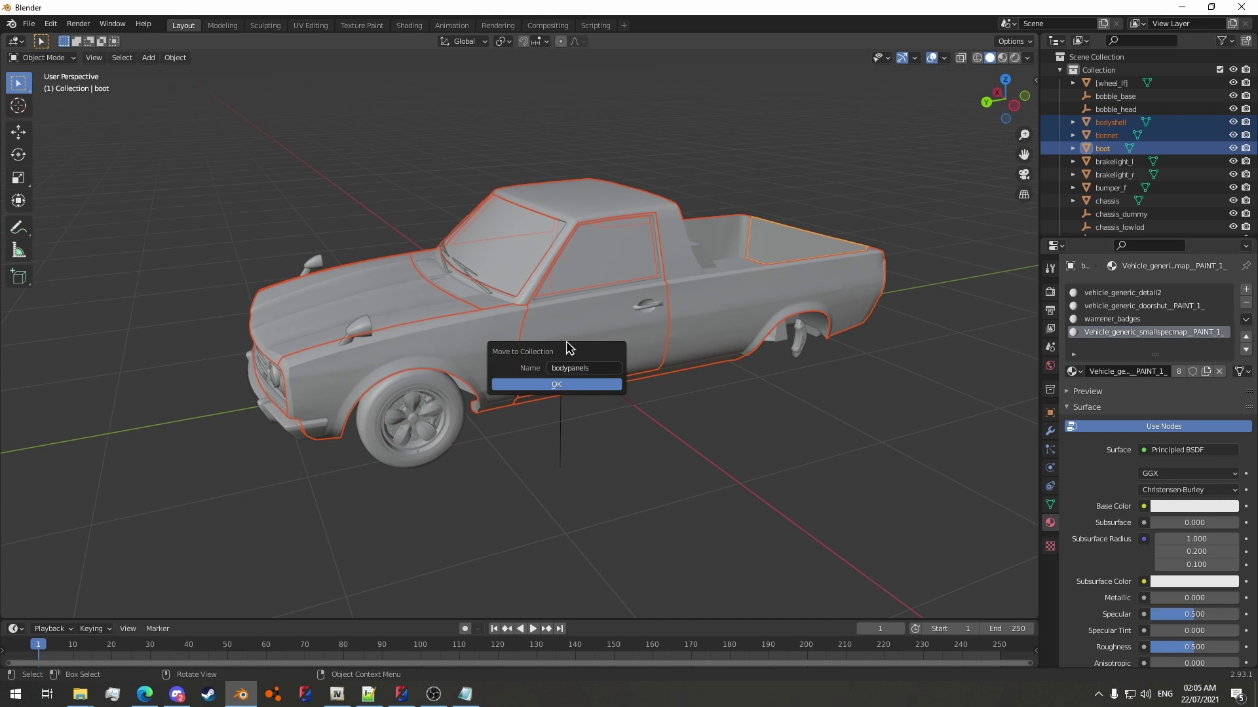
click(557, 385)
Collapse the original Collection, expand bodypanels in the outliner and hide the original Collection from the viewport.
click(1059, 69)
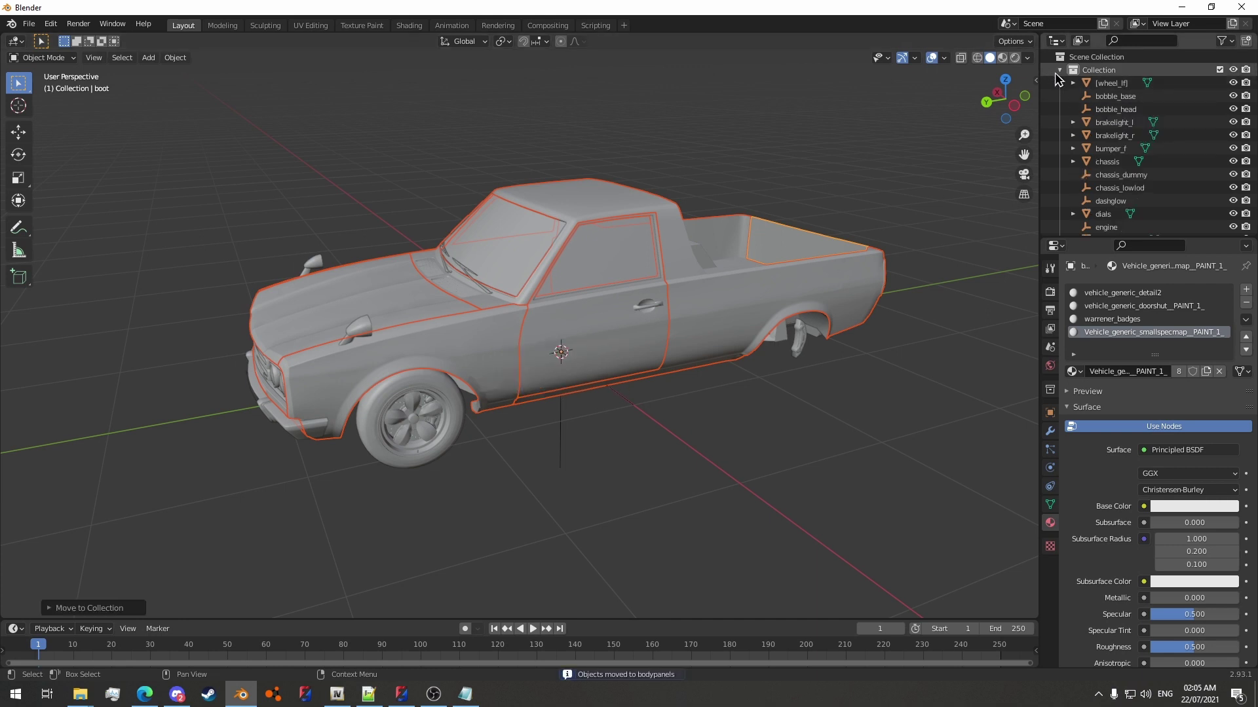
click(1060, 83)
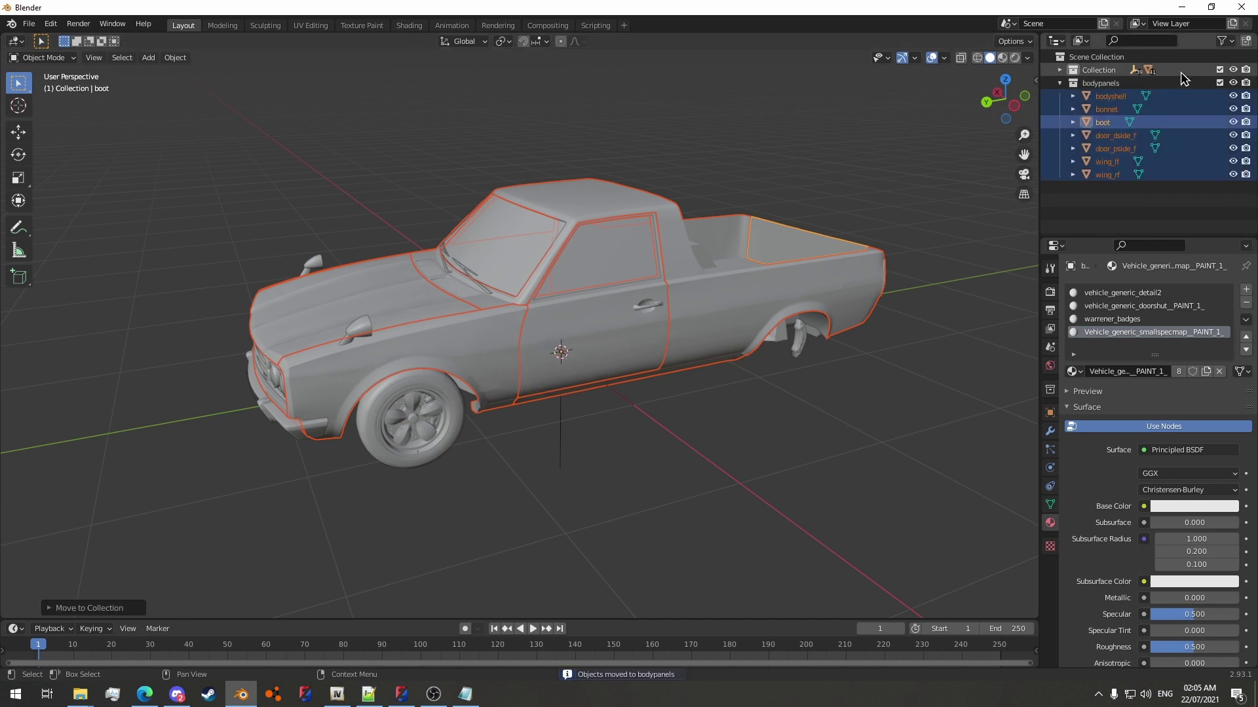
click(1233, 69)
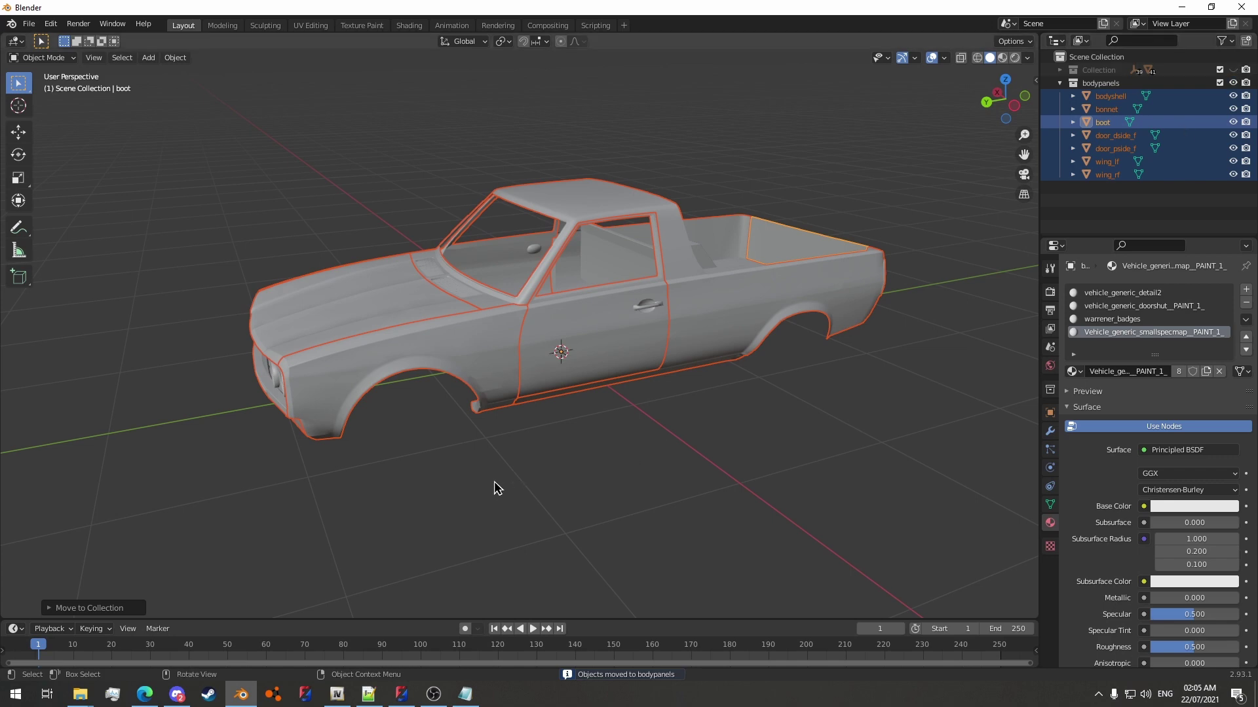
Separate the selected painted faces of the left front wing (wing_lf) into their own object.
click(524, 446)
click(496, 379)
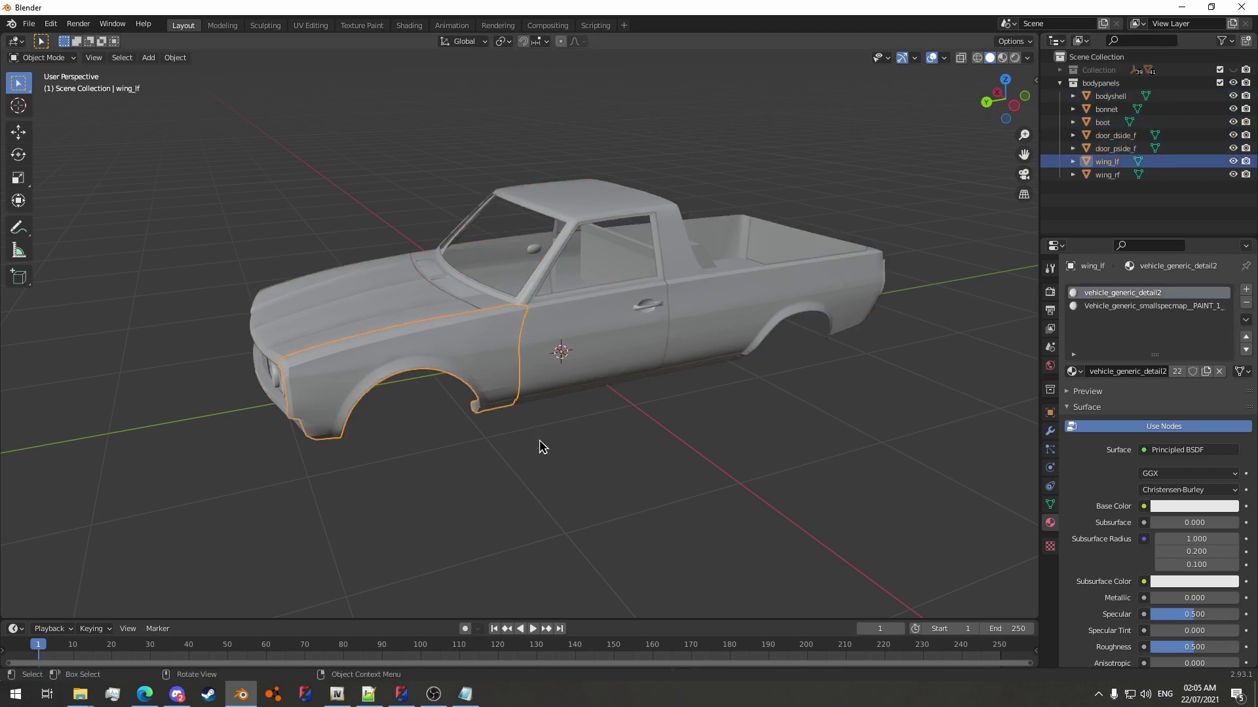
key(Tab)
scroll(567, 406, up, 3)
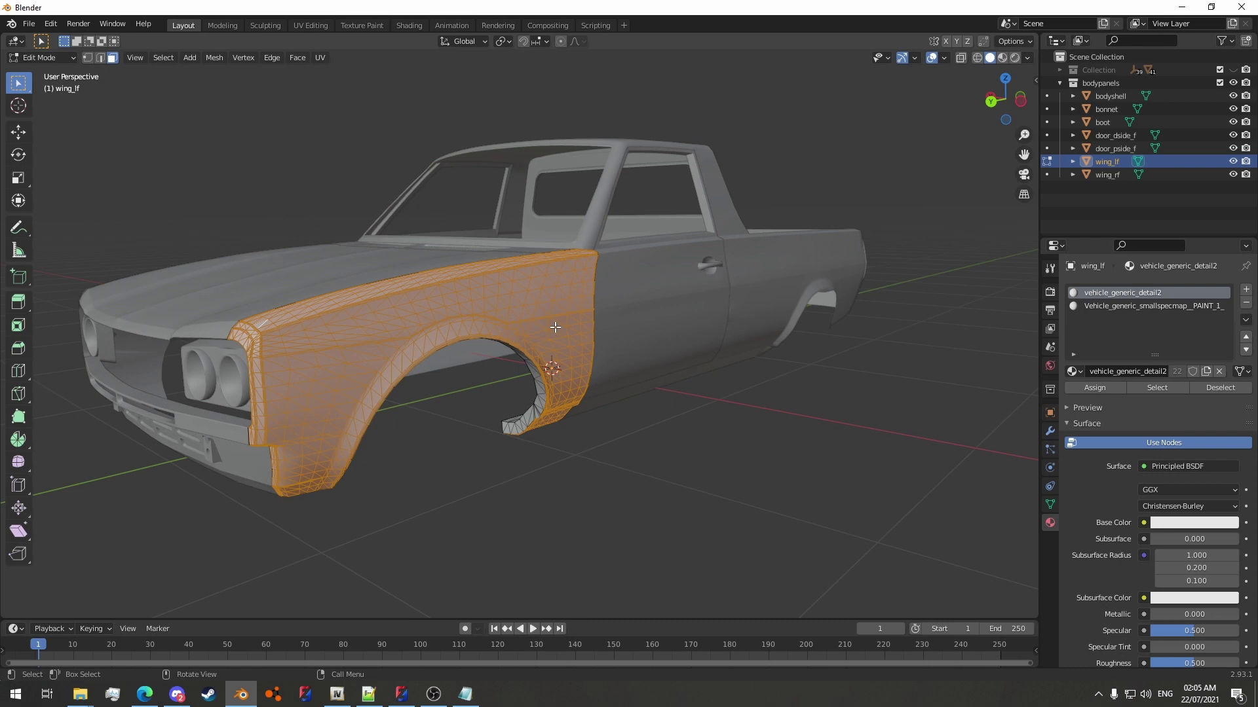
key(Tab)
key(Tab)
key(p)
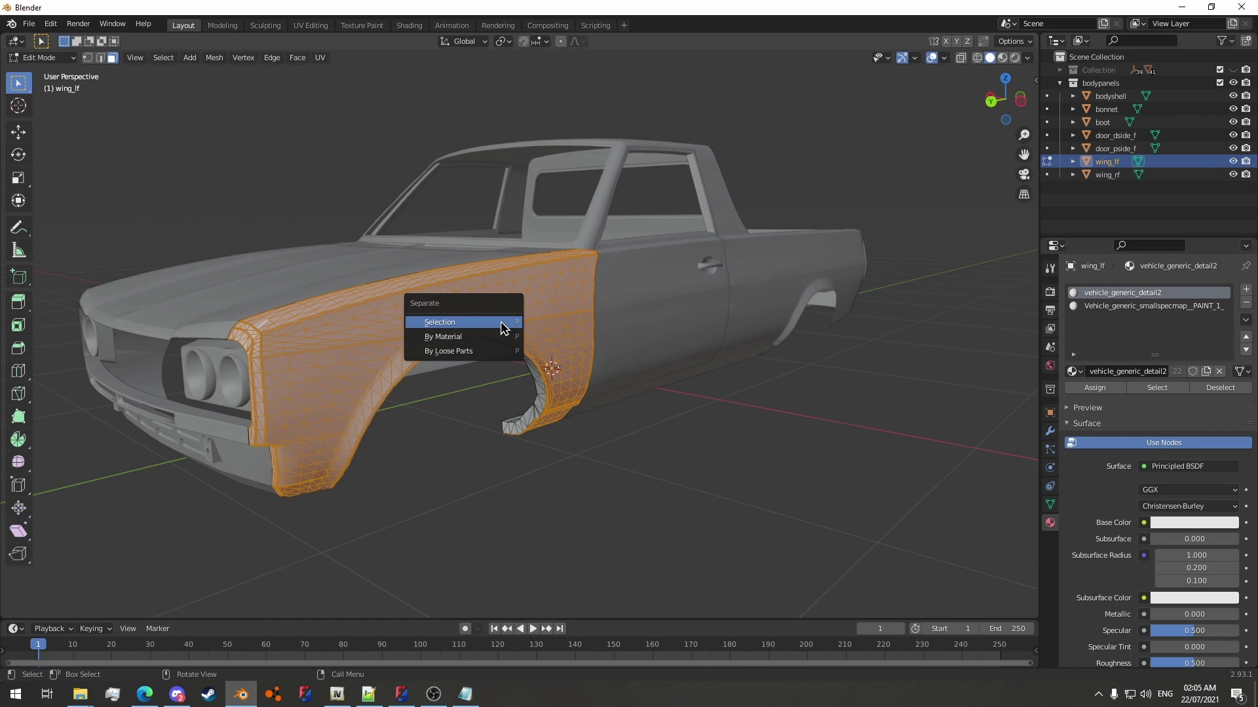
click(502, 322)
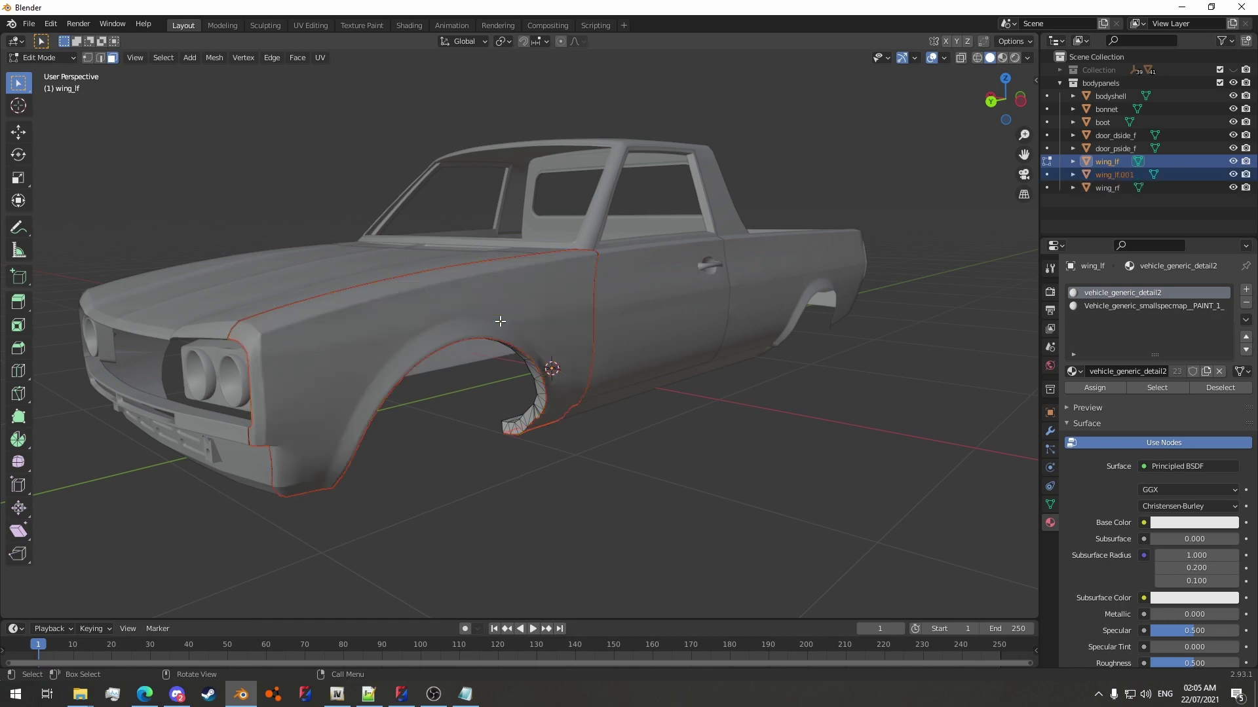
Return to Object Mode and hide the leftover inner arch part of the left front wing.
key(Tab)
click(534, 385)
key(h)
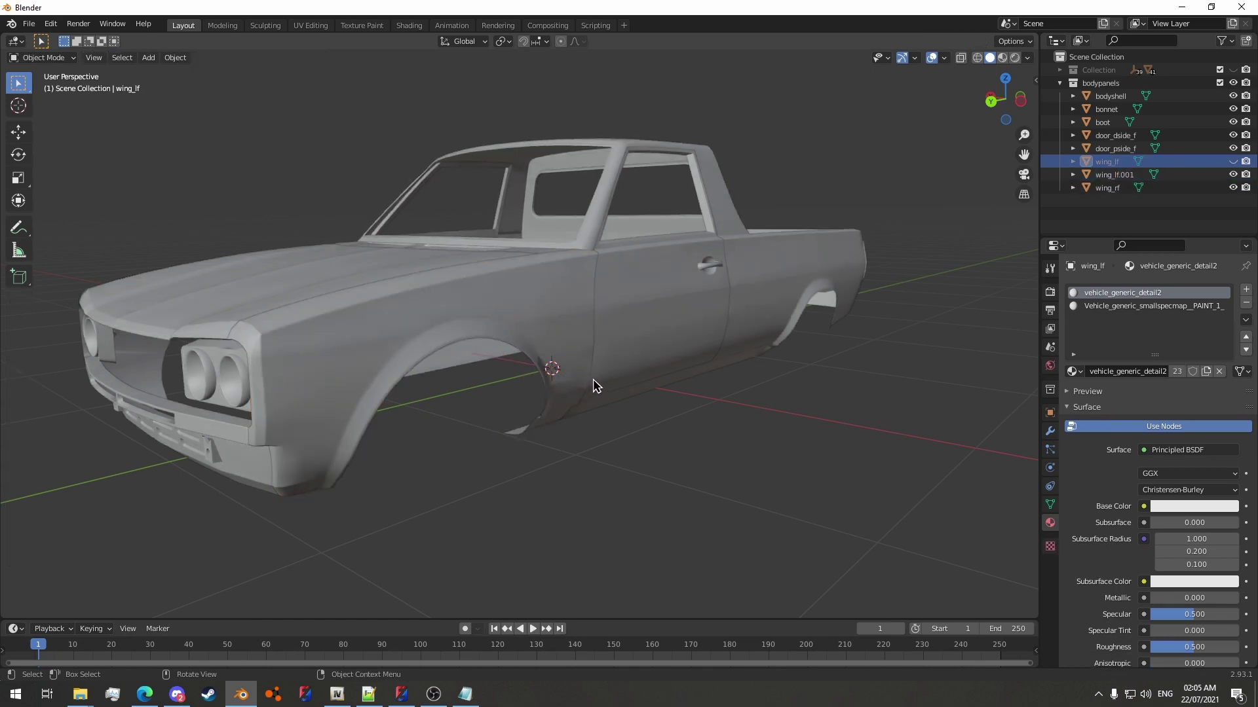
Enter Edit Mode on the driver-side door and add the linked window frame faces to the painted face selection.
middle_drag(593, 385, 772, 356)
click(579, 397)
key(Tab)
scroll(609, 386, up, 6)
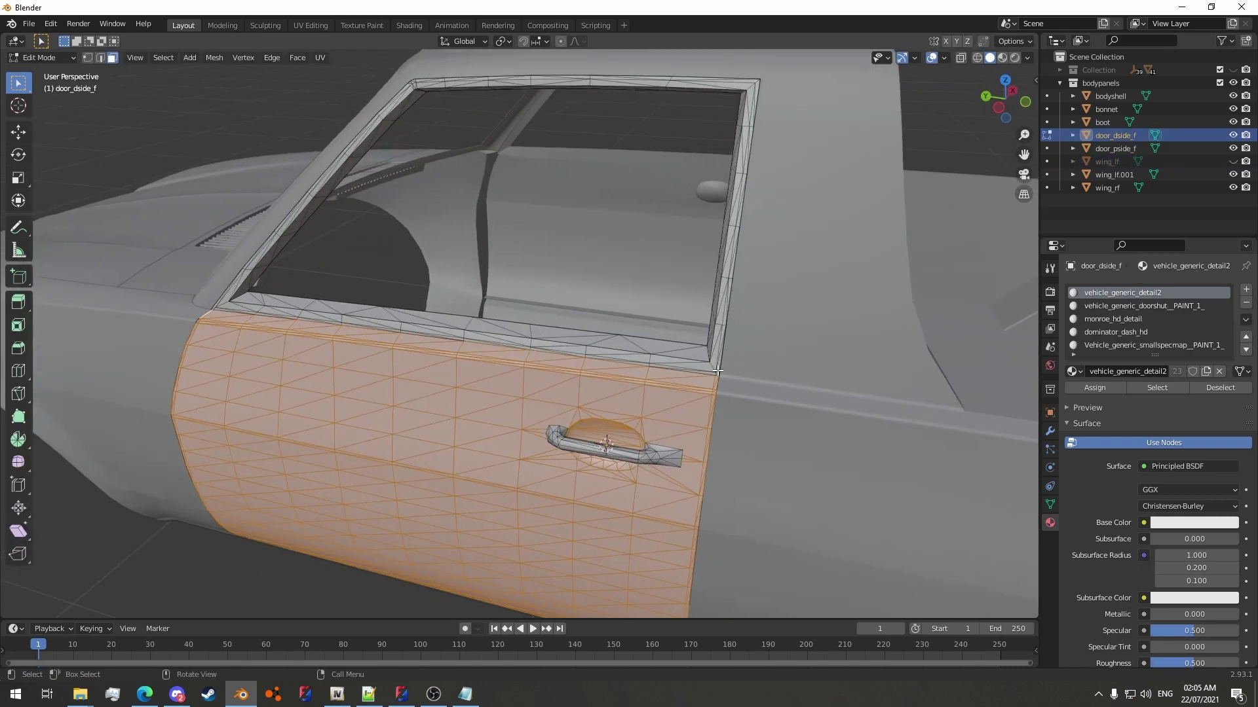
key(l)
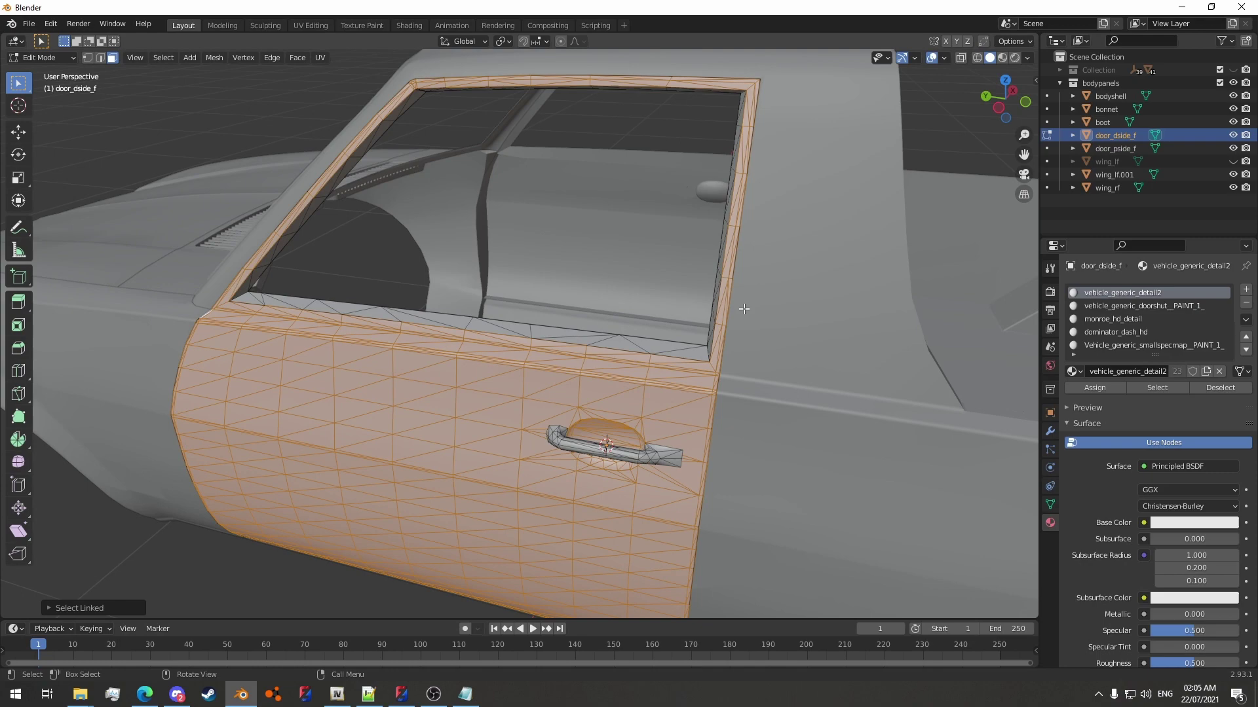
middle_drag(761, 99, 733, 123)
scroll(734, 155, up, 5)
middle_drag(483, 109, 461, 113)
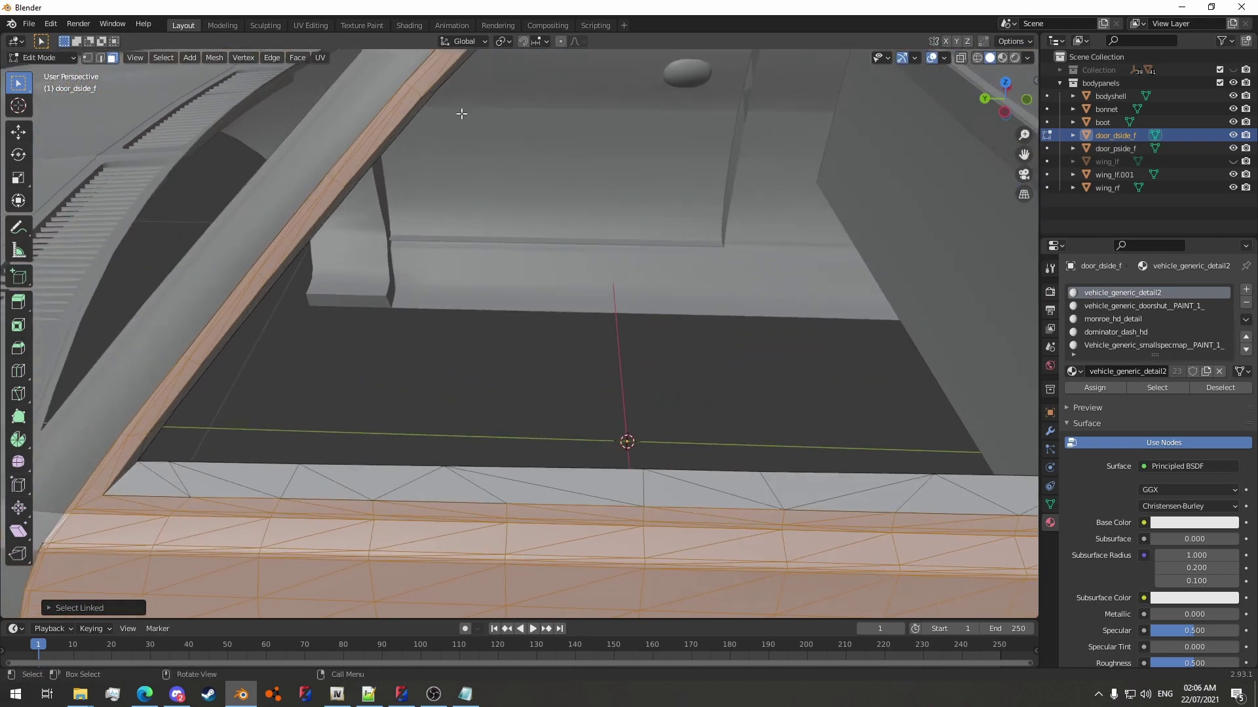
scroll(111, 394, down, 6)
middle_drag(450, 432, 502, 380)
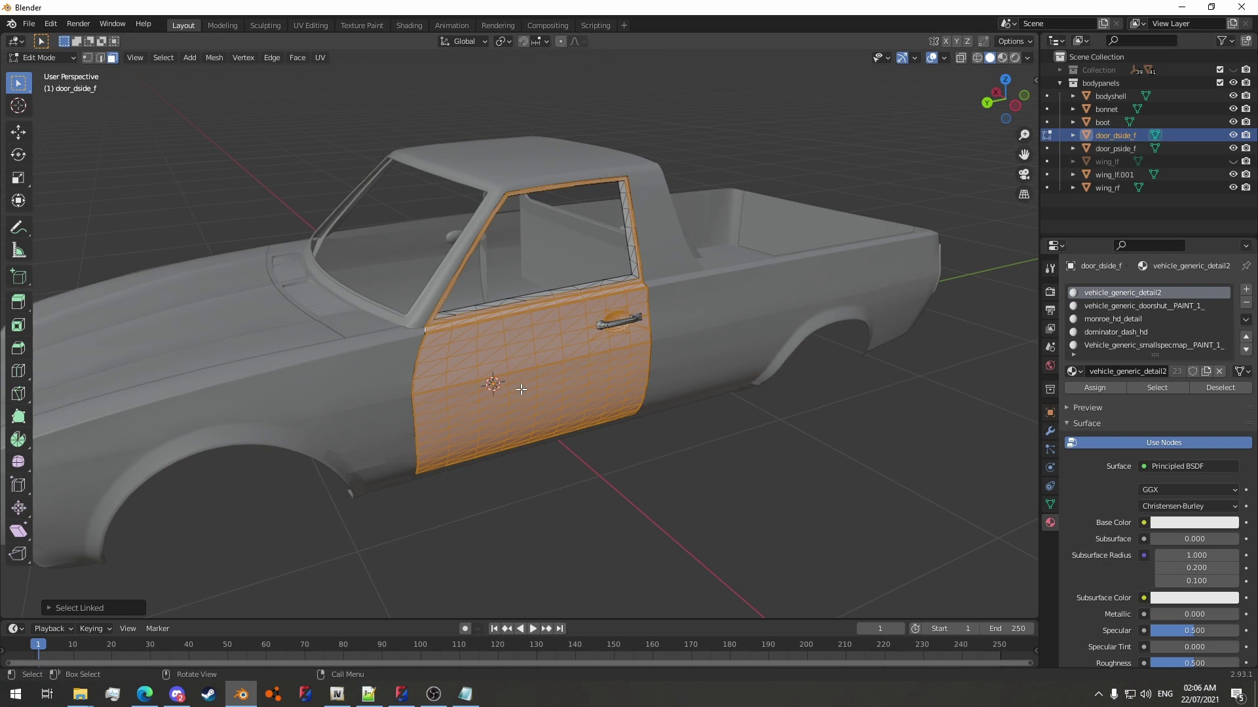
Separate the selected faces of the driver-side door into their own object and hide the leftover door part.
key(p)
click(524, 393)
key(Tab)
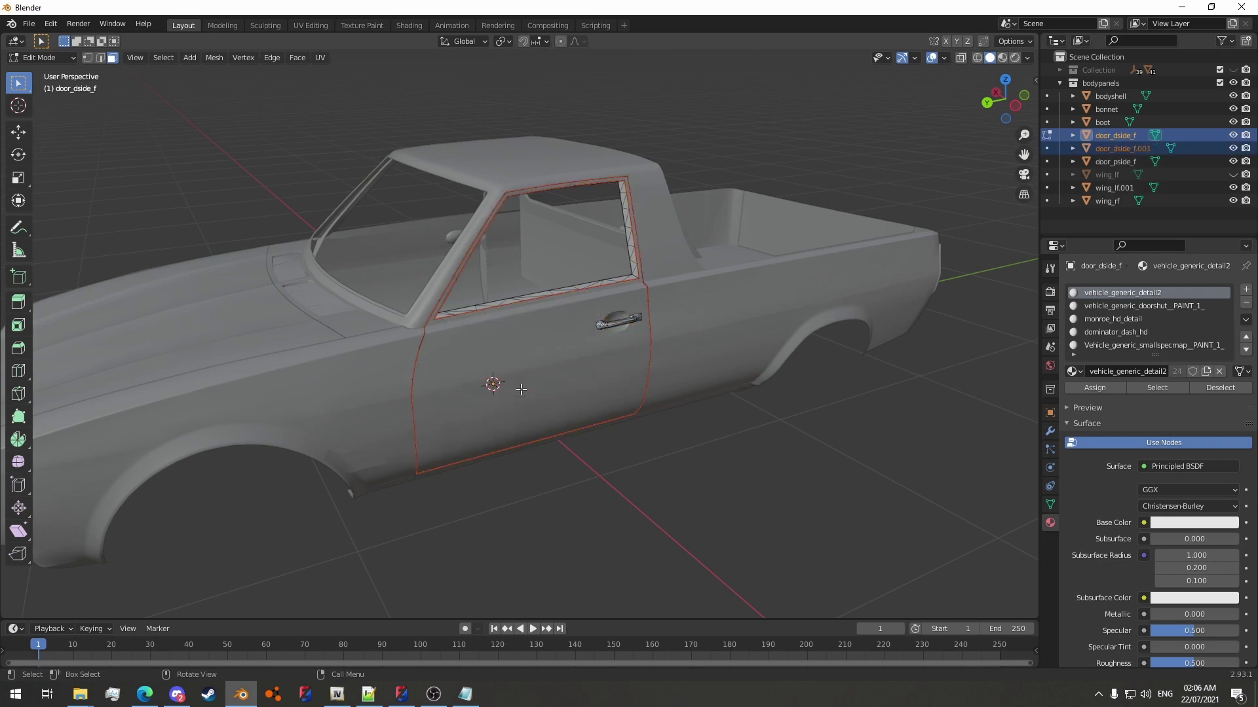
click(488, 301)
click(485, 312)
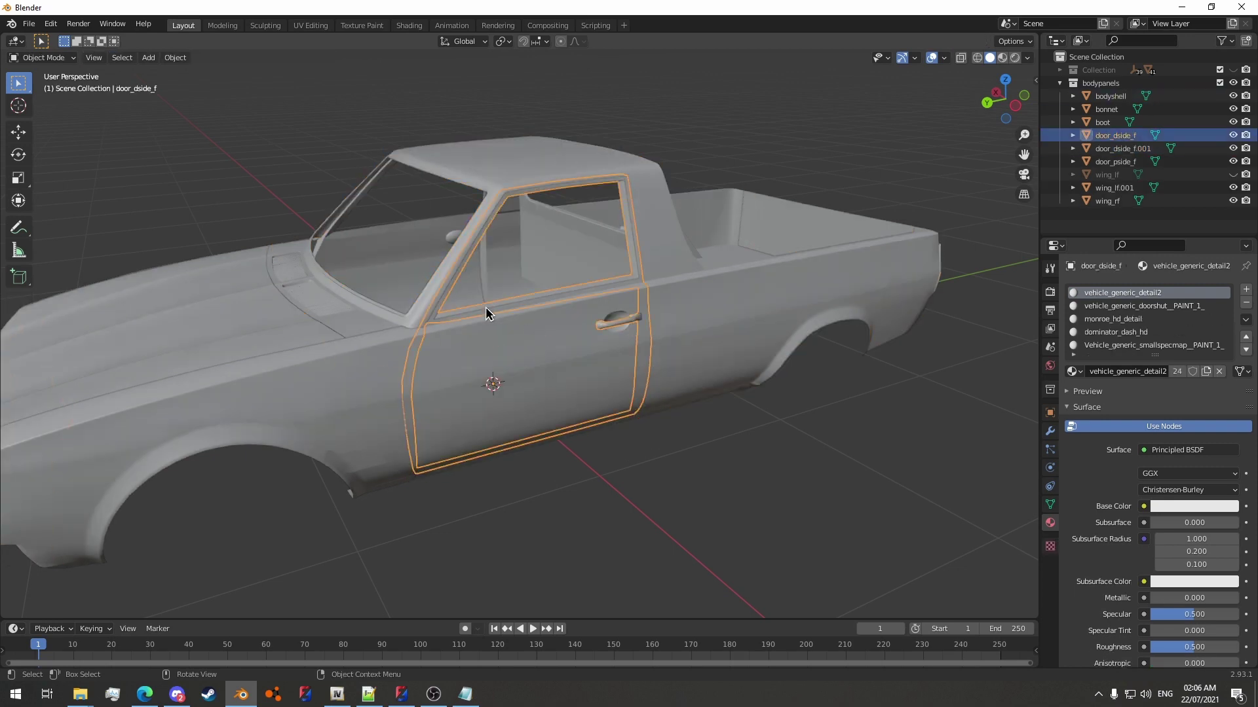
key(h)
Separate the selected painted faces of the bodyshell into their own object and hide the leftover bodyshell part.
middle_drag(646, 435, 694, 389)
click(668, 383)
key(Tab)
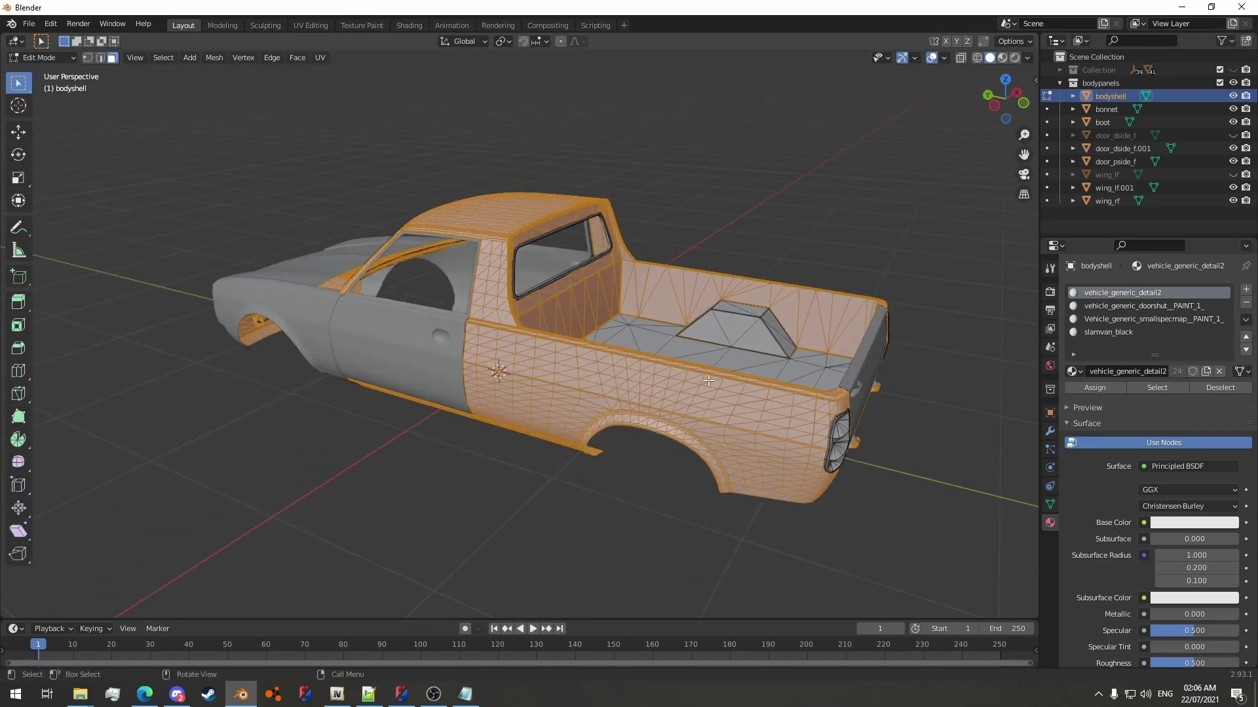
scroll(694, 388, up, 3)
scroll(655, 393, down, 2)
key(p)
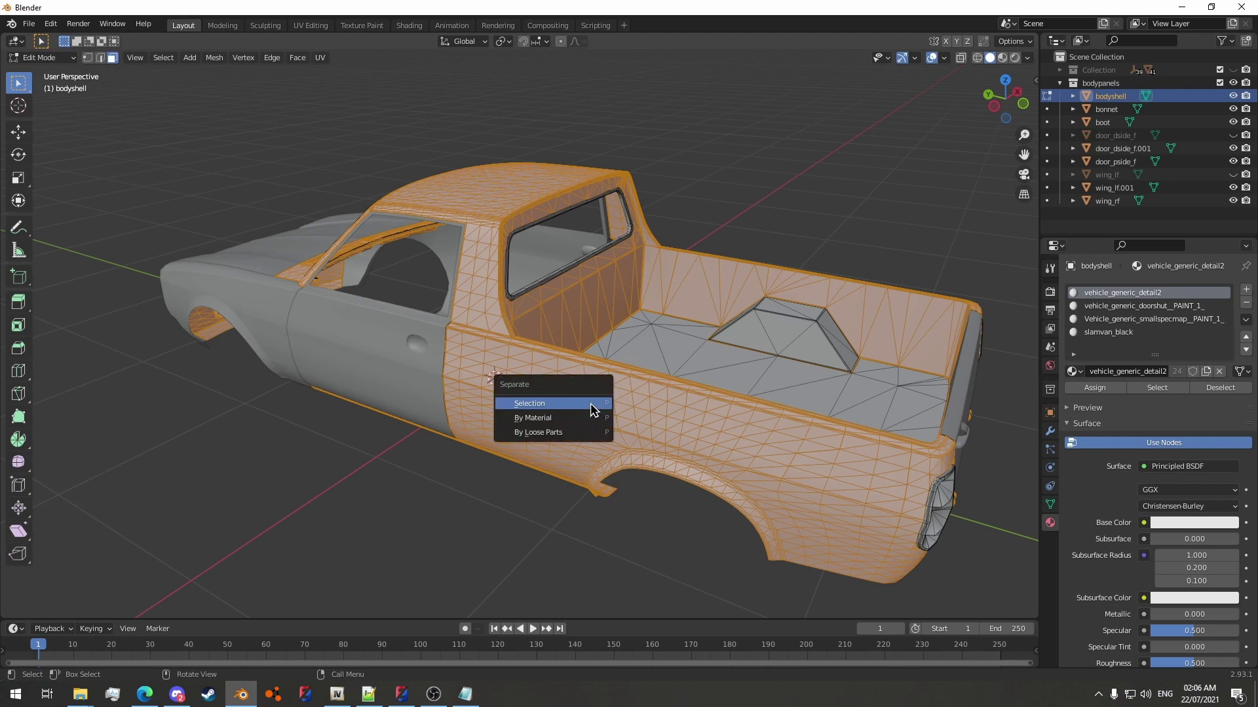
click(591, 409)
key(Tab)
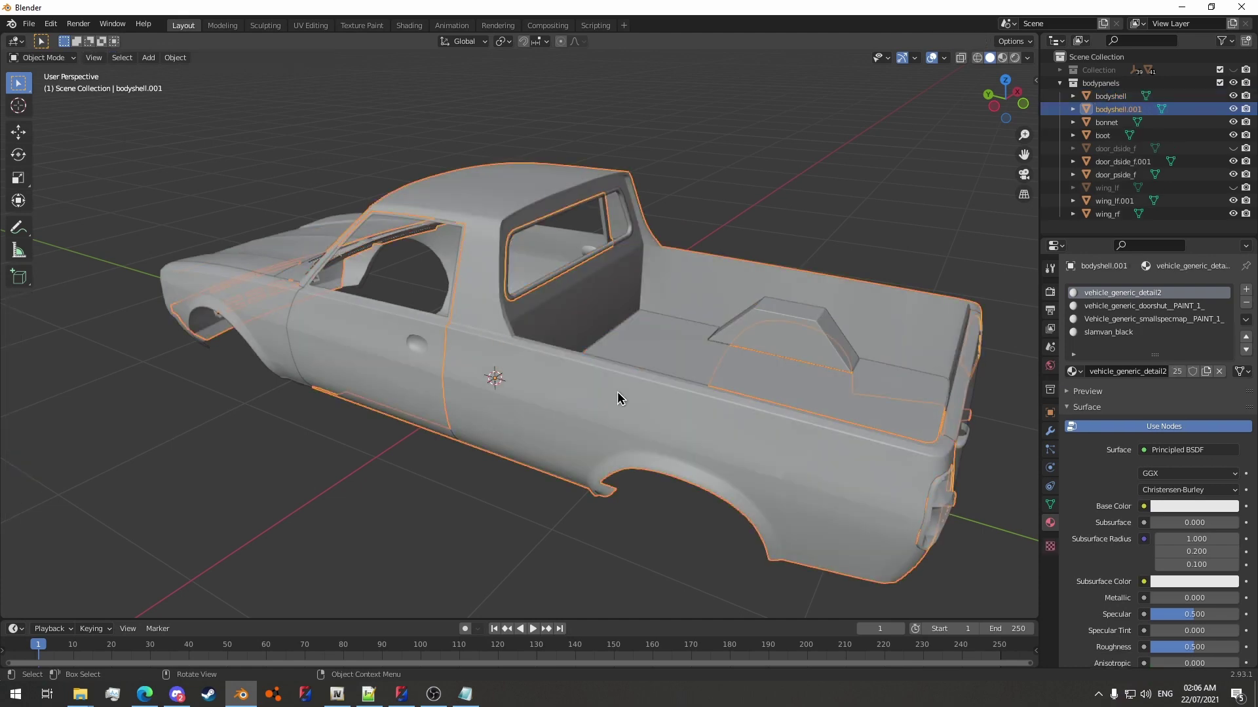
key(h)
middle_drag(576, 419, 646, 413)
click(590, 404)
key(Tab)
key(Tab)
Separate the selected painted faces of the right front wing (wing_rf) into their own object and hide the leftover arch part.
click(354, 418)
middle_drag(353, 418, 649, 397)
key(Tab)
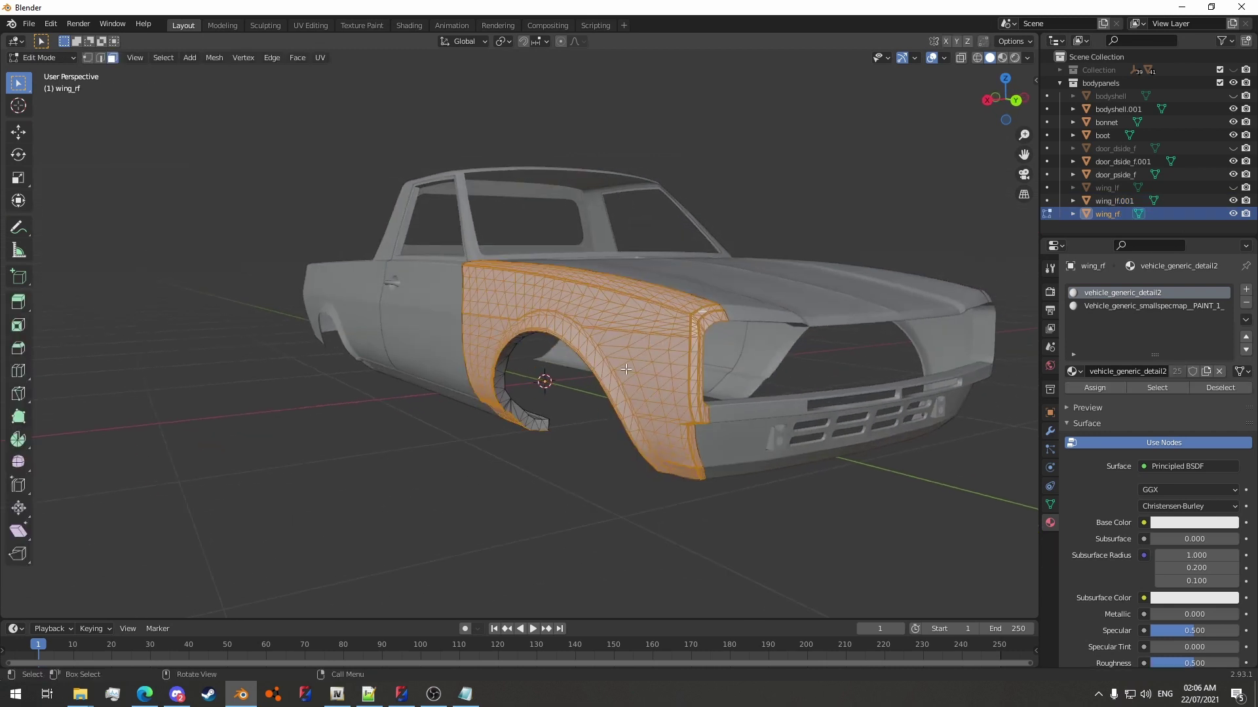
key(p)
key(s)
key(Tab)
click(537, 426)
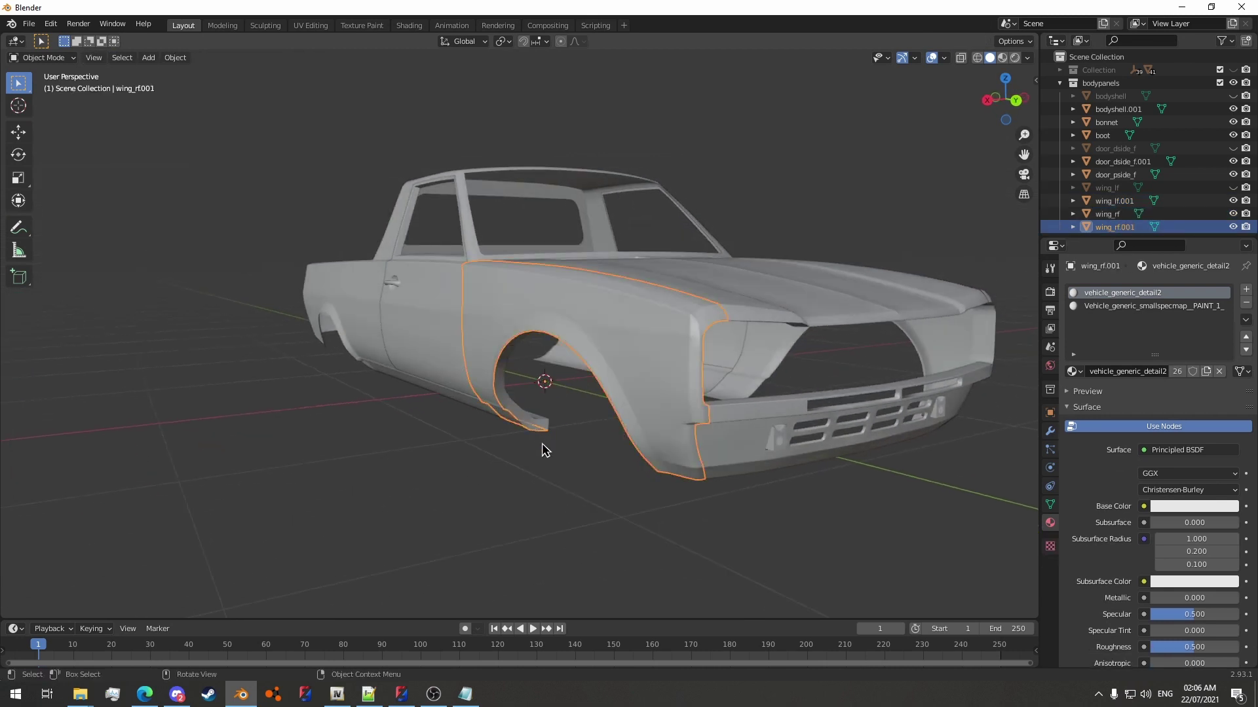
click(540, 419)
key(h)
Separate the selected painted faces of the bonnet into their own object and return to Object Mode.
middle_drag(553, 449, 626, 419)
click(627, 471)
click(707, 415)
key(Tab)
middle_drag(708, 416, 543, 393)
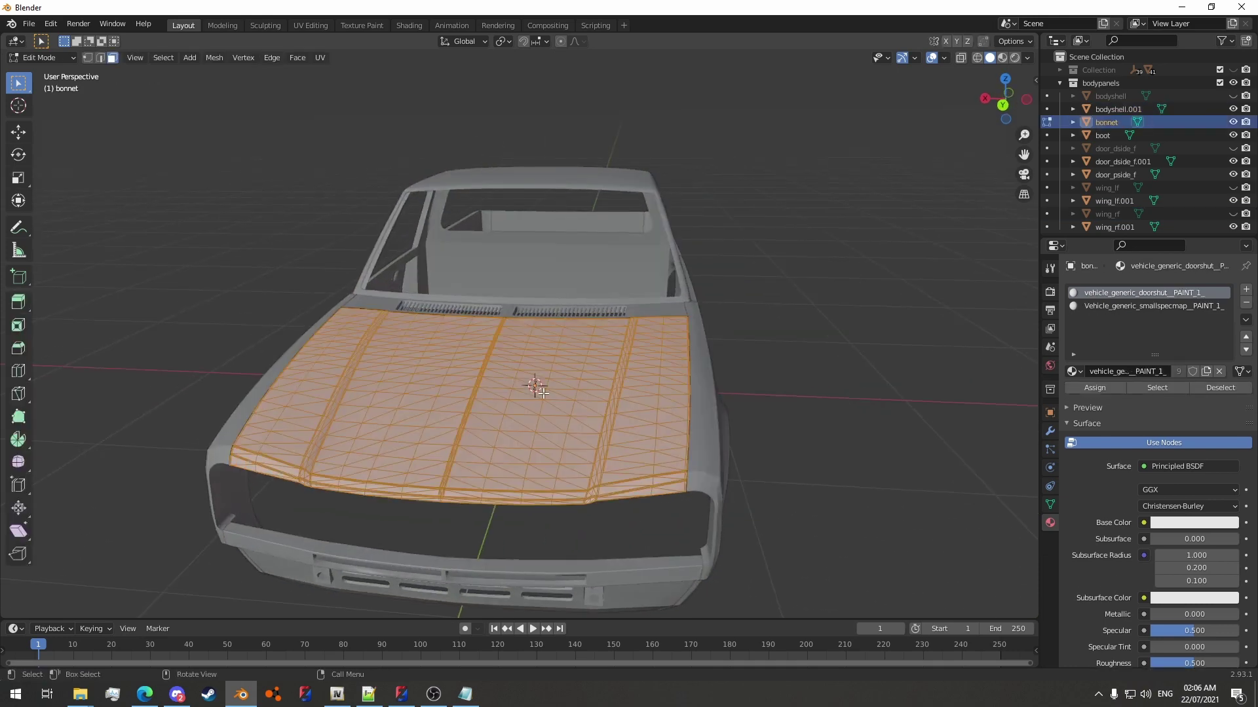
key(p)
click(539, 397)
key(Tab)
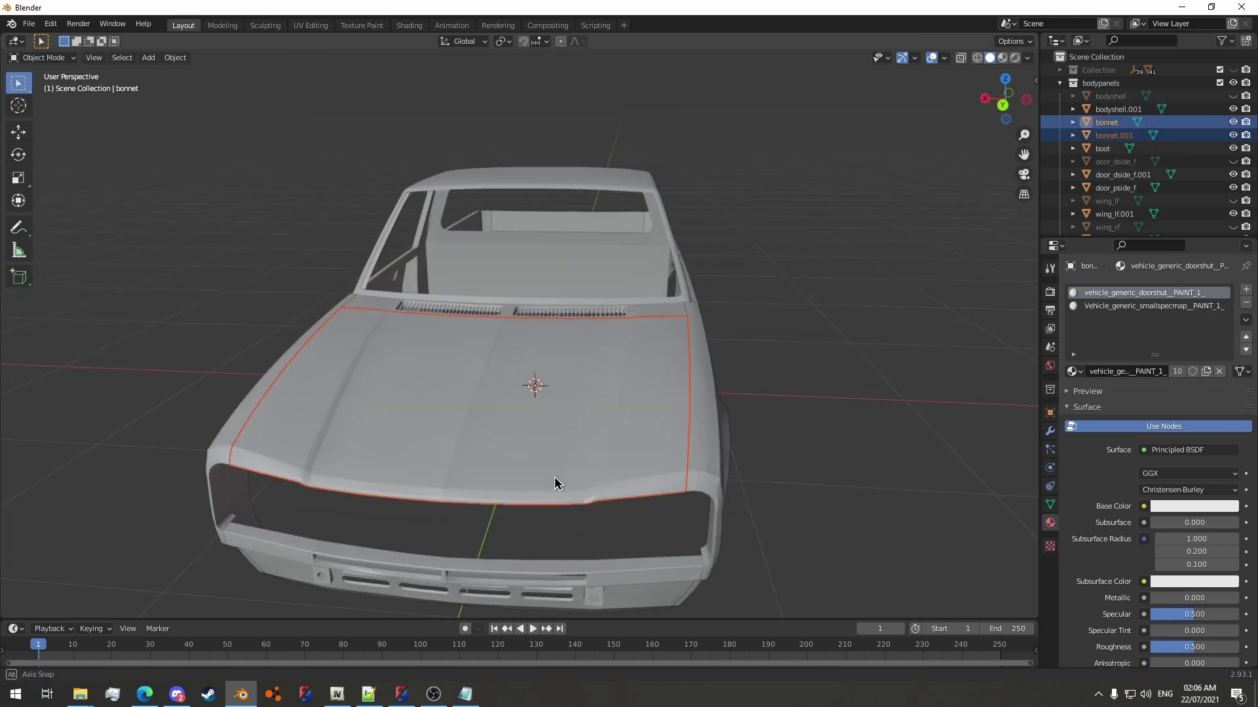
middle_drag(554, 477, 412, 250)
click(416, 180)
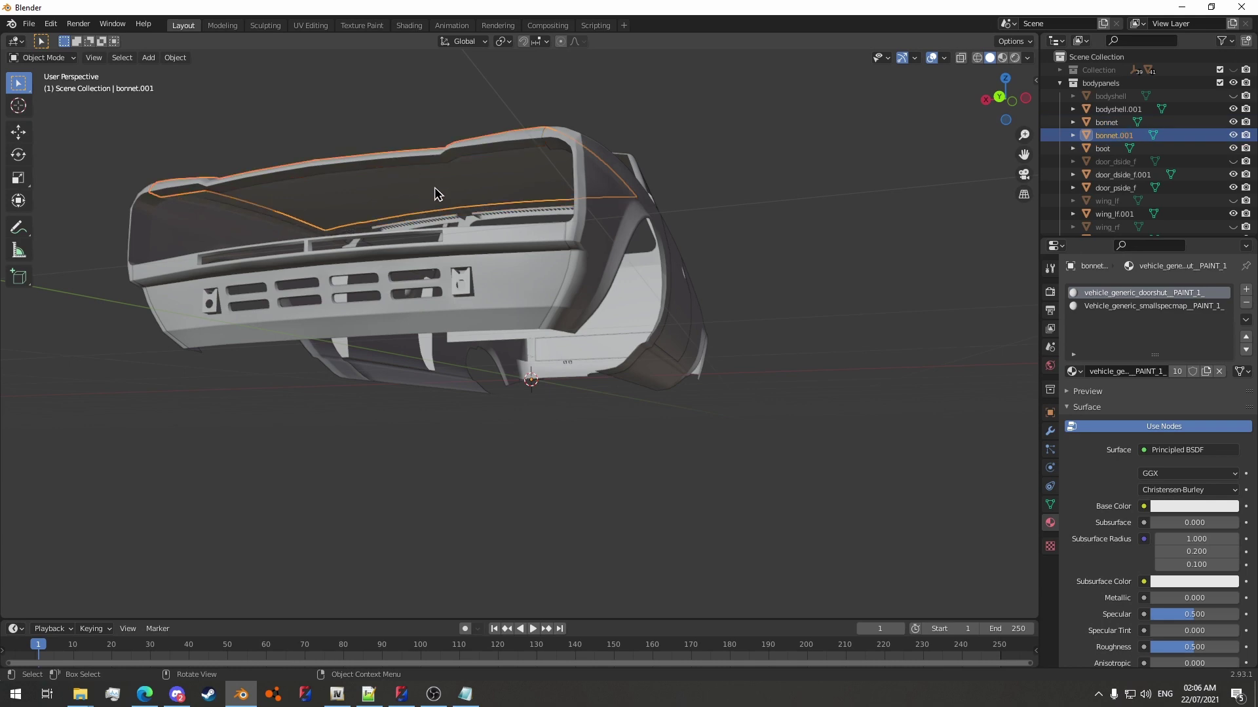
key(h)
key(ctrl+z)
Hide the leftover underside part of the bonnet.
click(435, 188)
key(h)
Separate the selected painted faces of the boot into their own object and hide the leftover boot part with the handle.
middle_drag(435, 180, 584, 389)
click(670, 426)
key(Tab)
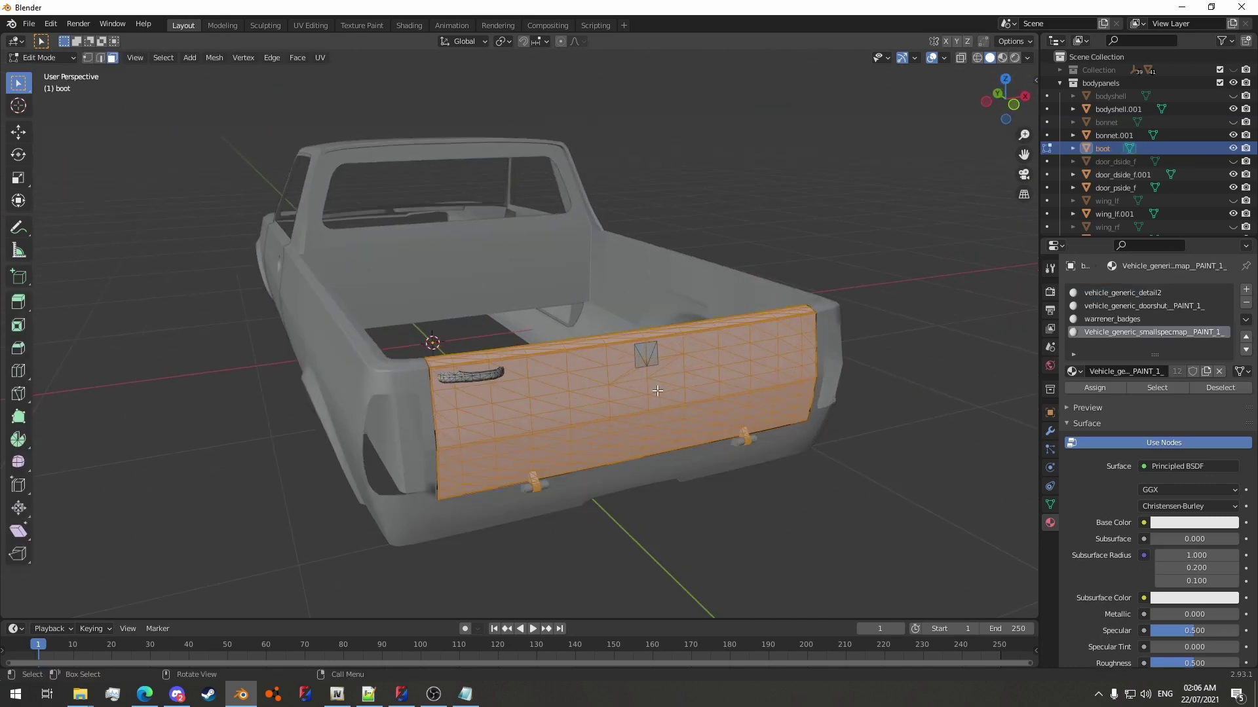
key(p)
click(654, 392)
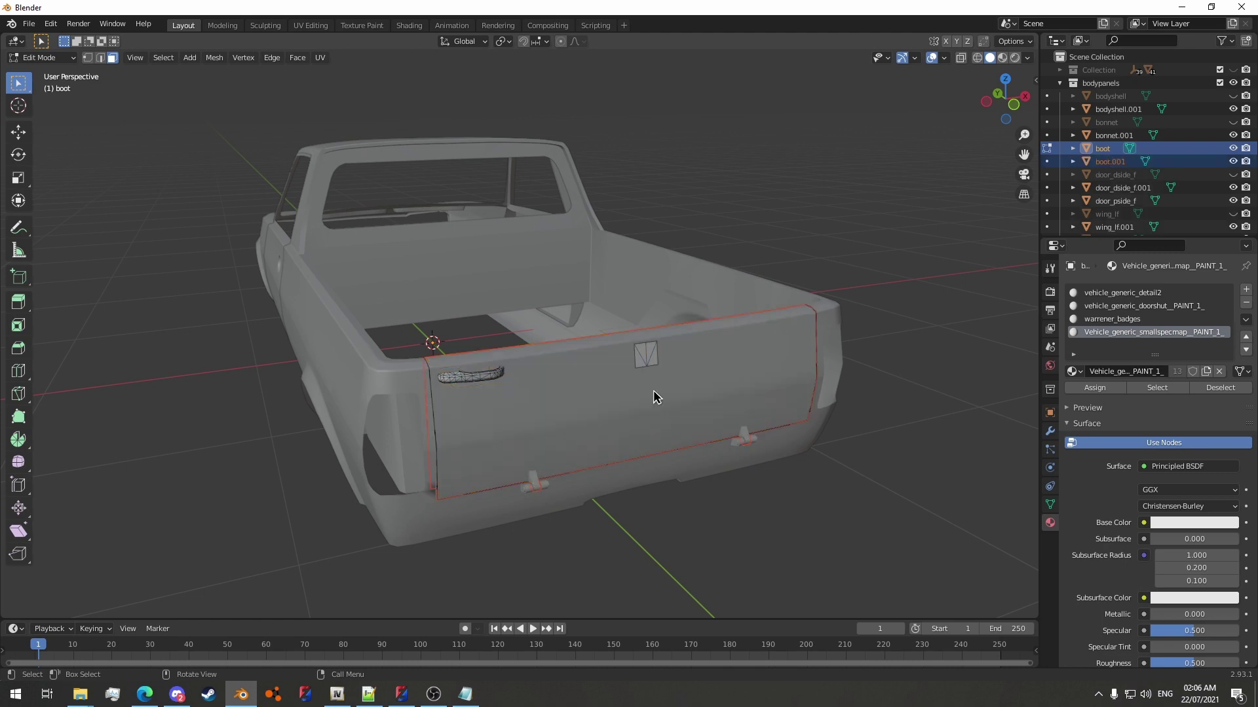
key(Tab)
click(478, 375)
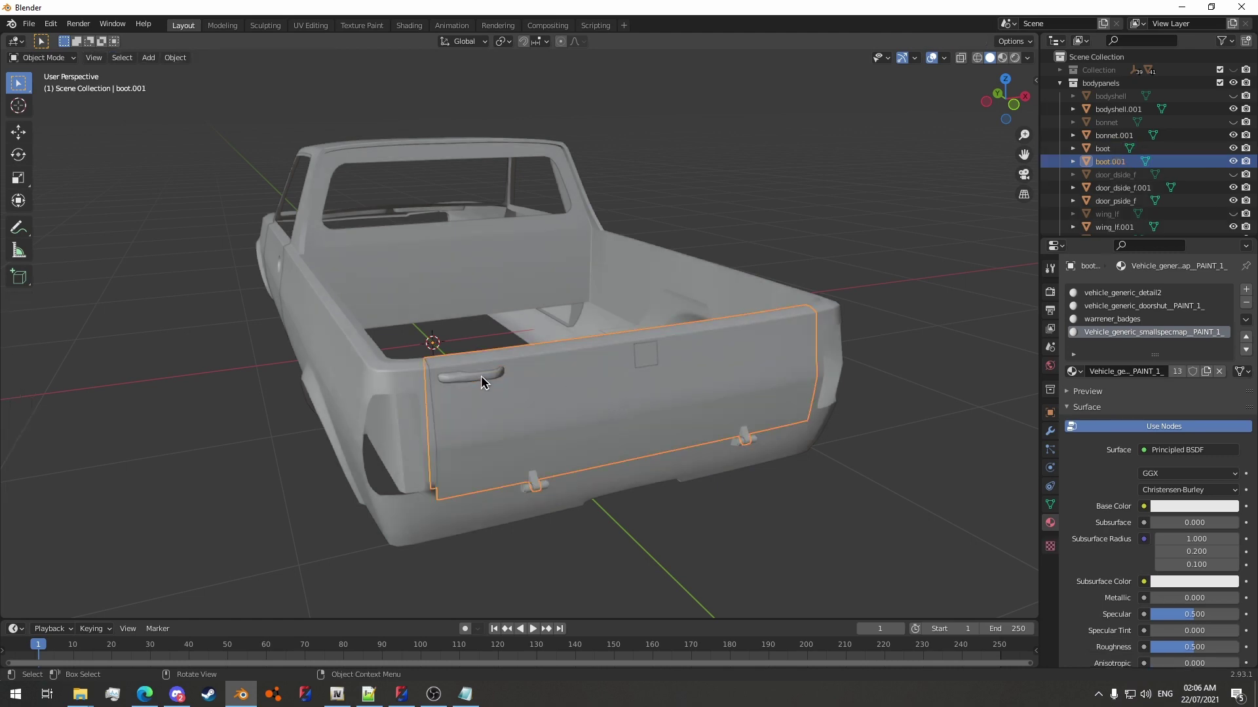
key(h)
click(591, 410)
middle_drag(591, 410, 767, 536)
key(b)
drag(767, 535, 767, 536)
Switch the viewport to Material Preview and set the Vehicle_generic_smallspecmap__PAINT_1_ base color to blue.
middle_drag(766, 536, 533, 367)
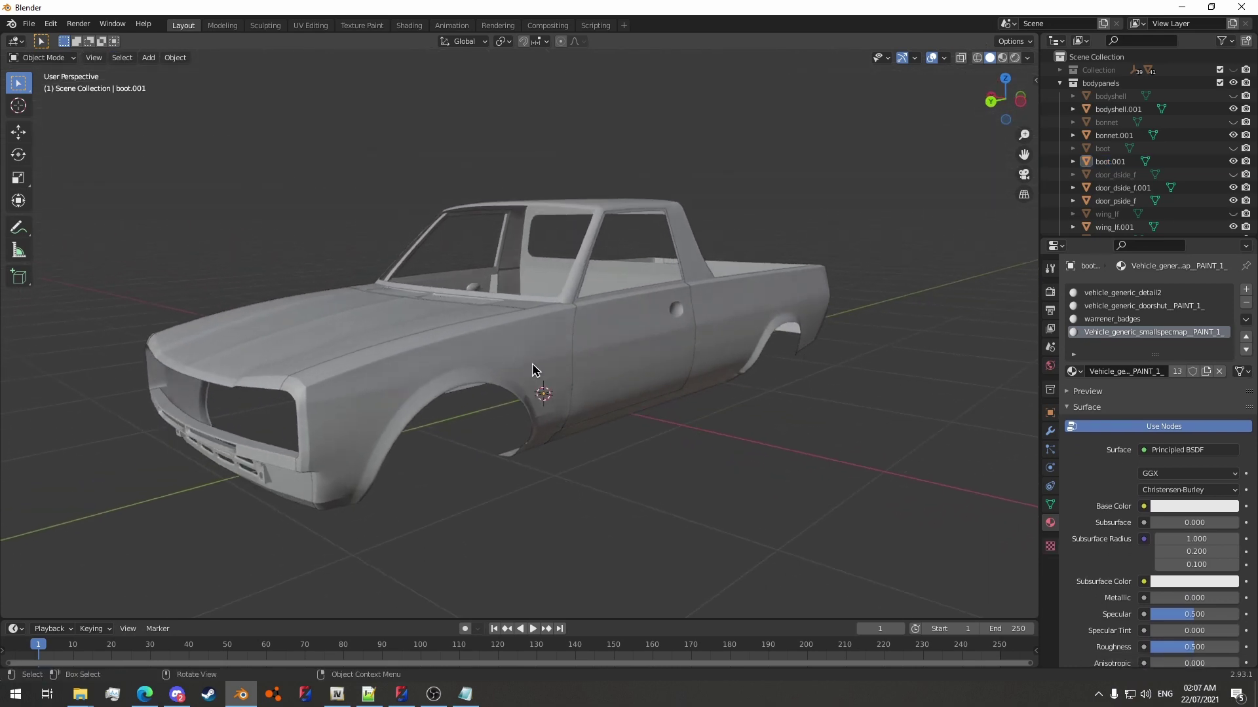
click(1001, 58)
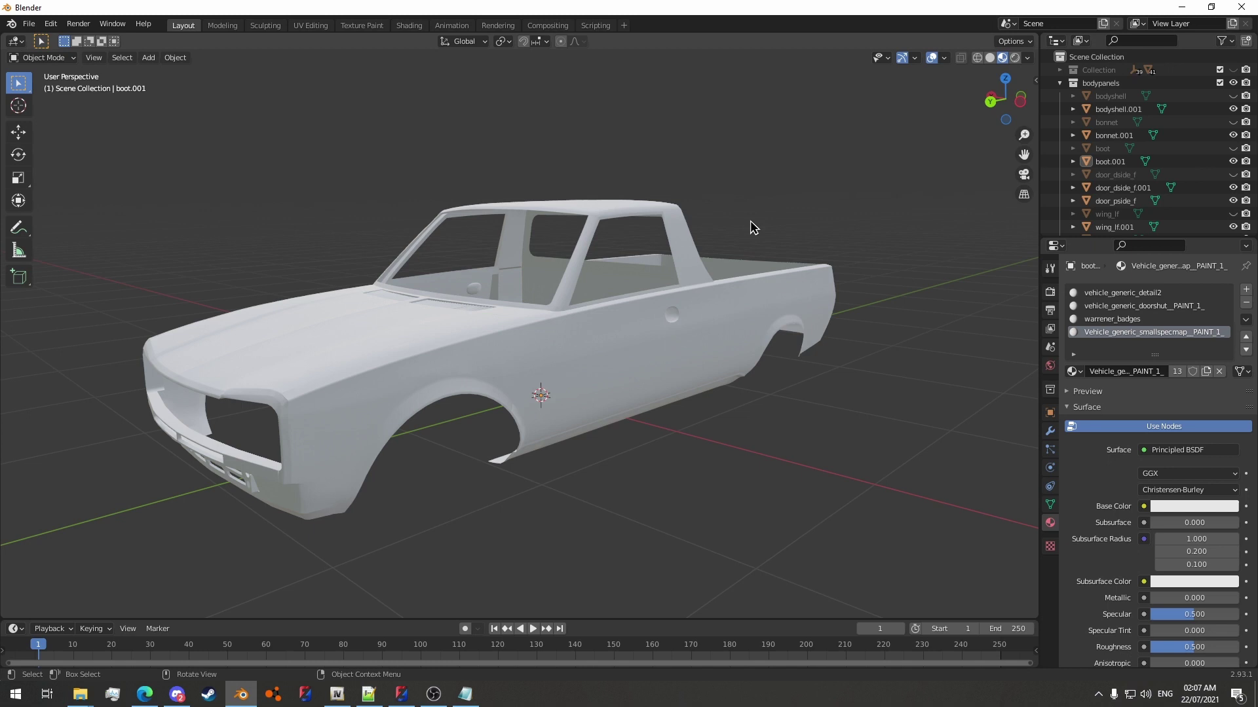
click(1194, 504)
click(1188, 359)
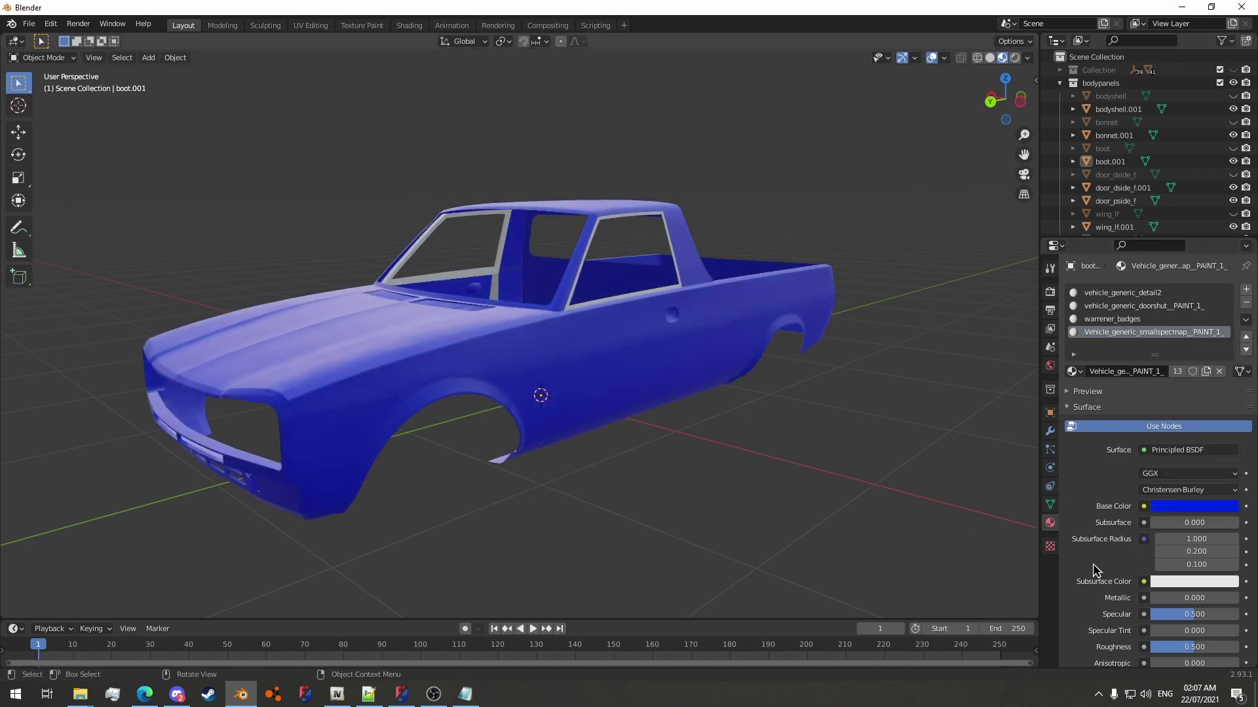
Set the blue paint material's Metallic to 1.000 and its Roughness to 0.493.
scroll(1212, 488, down, 5)
drag(1155, 468, 1240, 468)
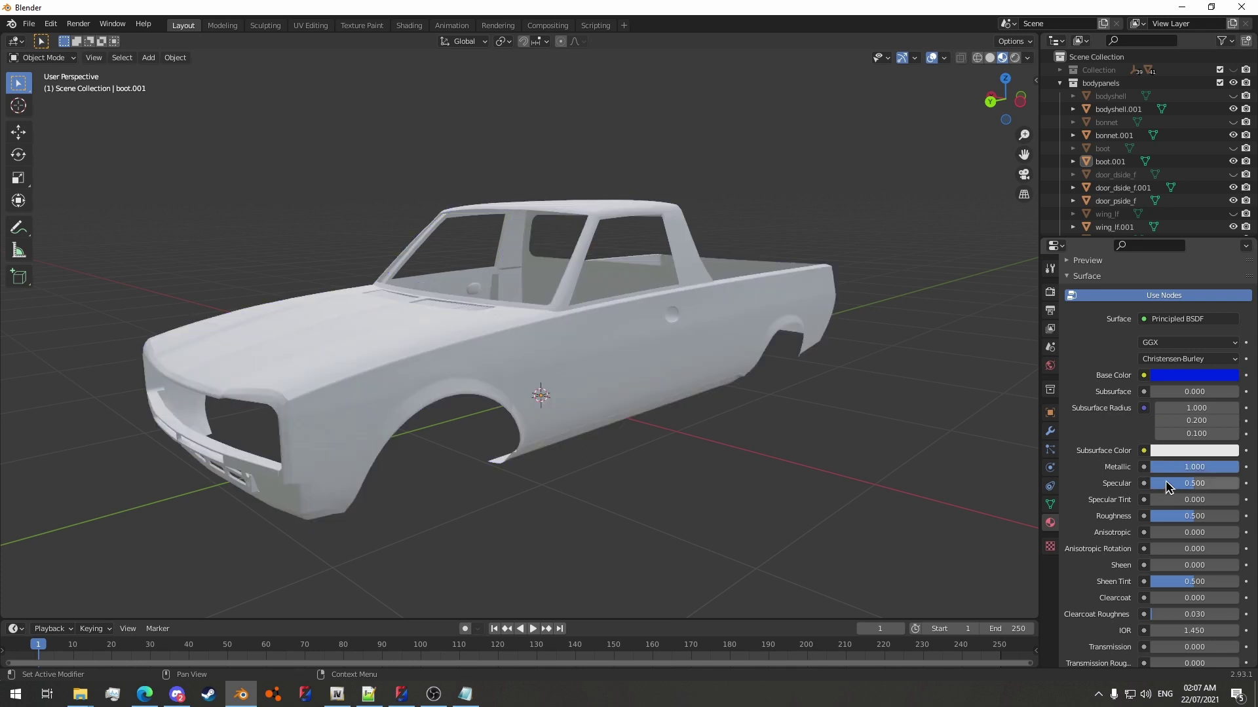
scroll(1170, 484, down, 4)
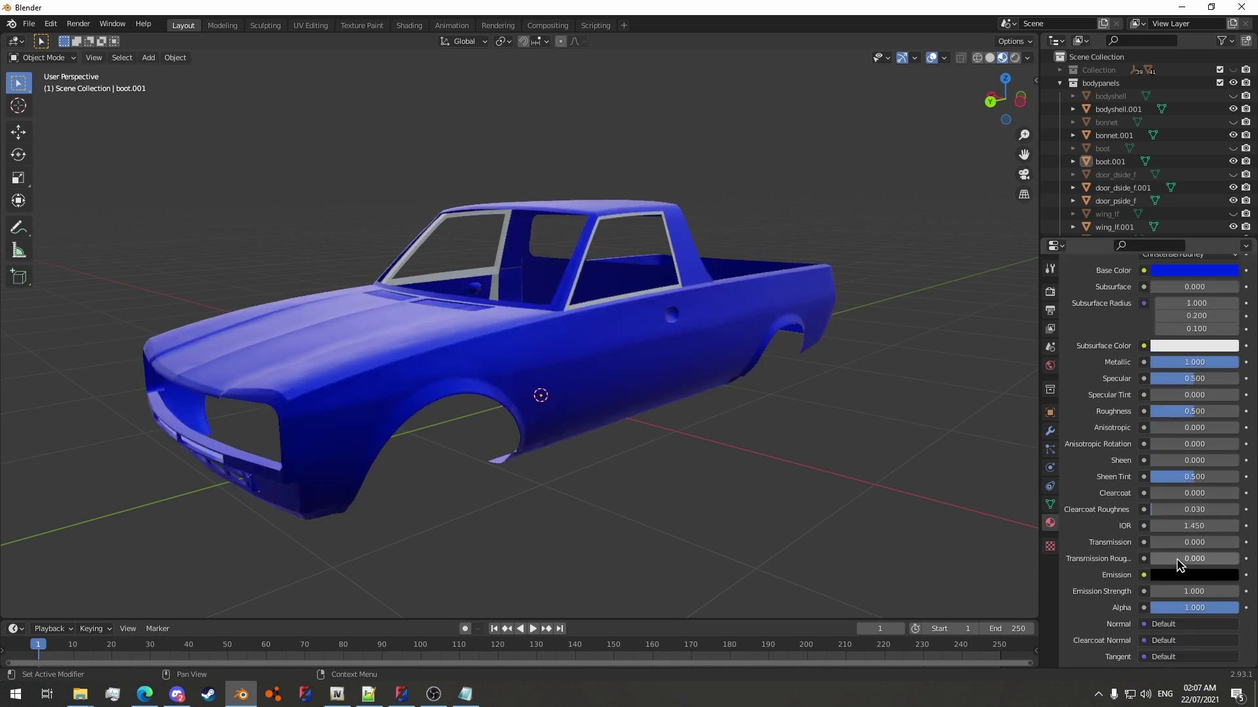
scroll(1177, 565, up, 2)
drag(1199, 469, 1196, 469)
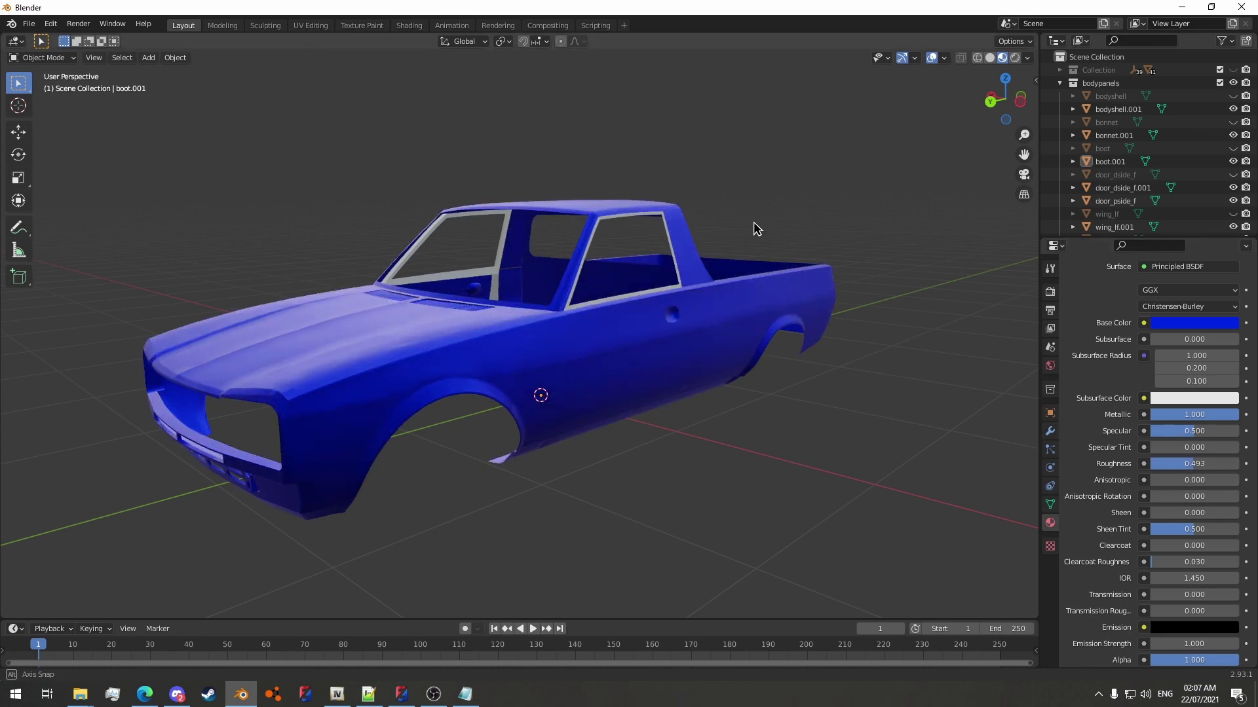
Start appending data from another blend file and browse to the Lore Friendly folder inside Zmodeler Projects.
middle_drag(753, 230, 595, 249)
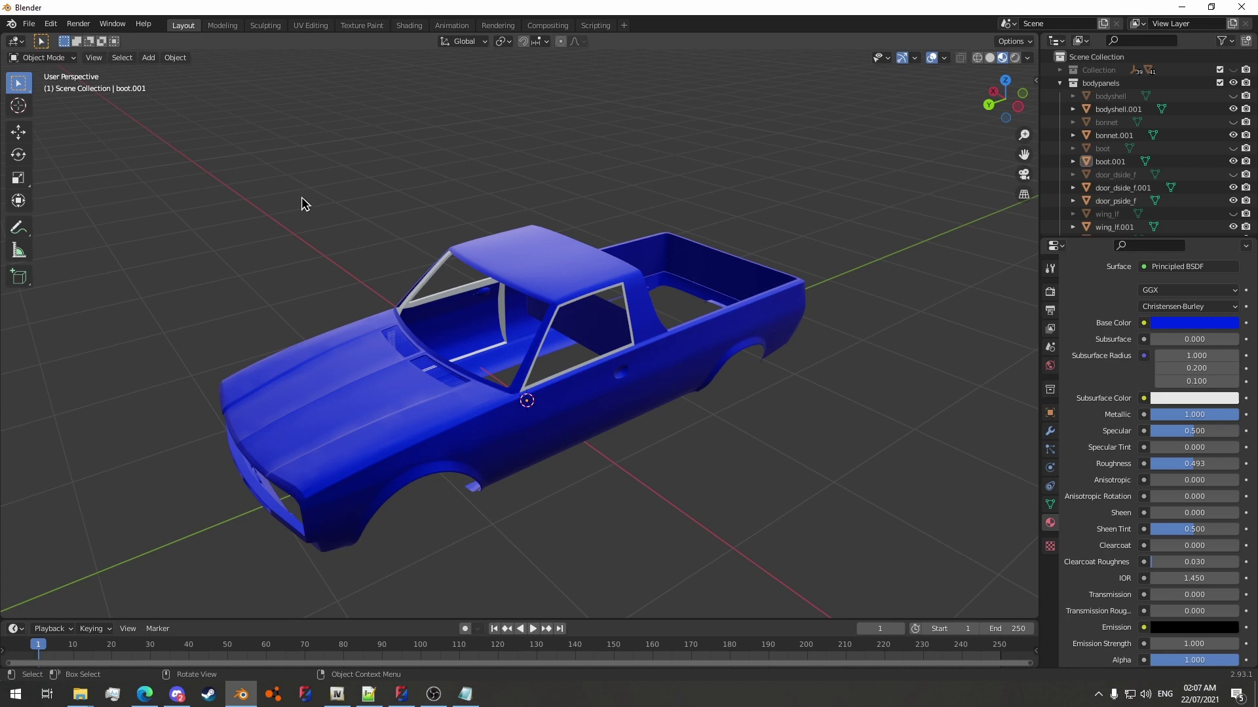
click(29, 25)
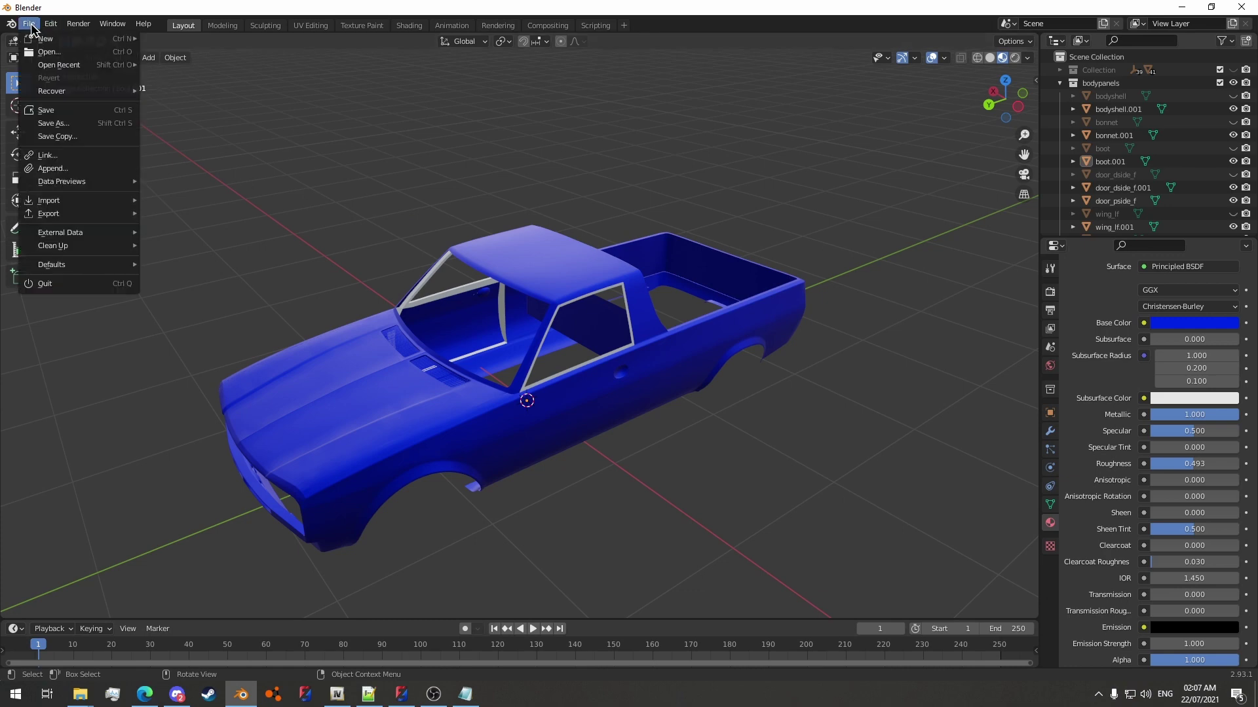
click(52, 168)
click(485, 99)
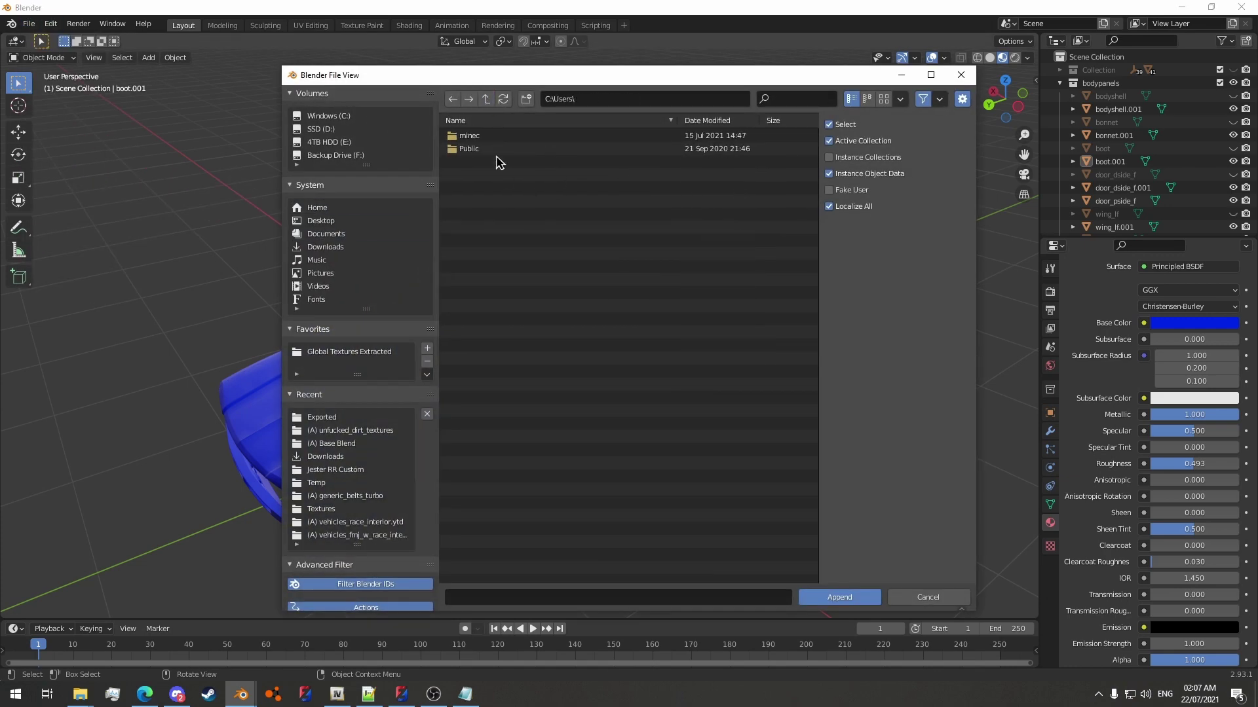
click(345, 355)
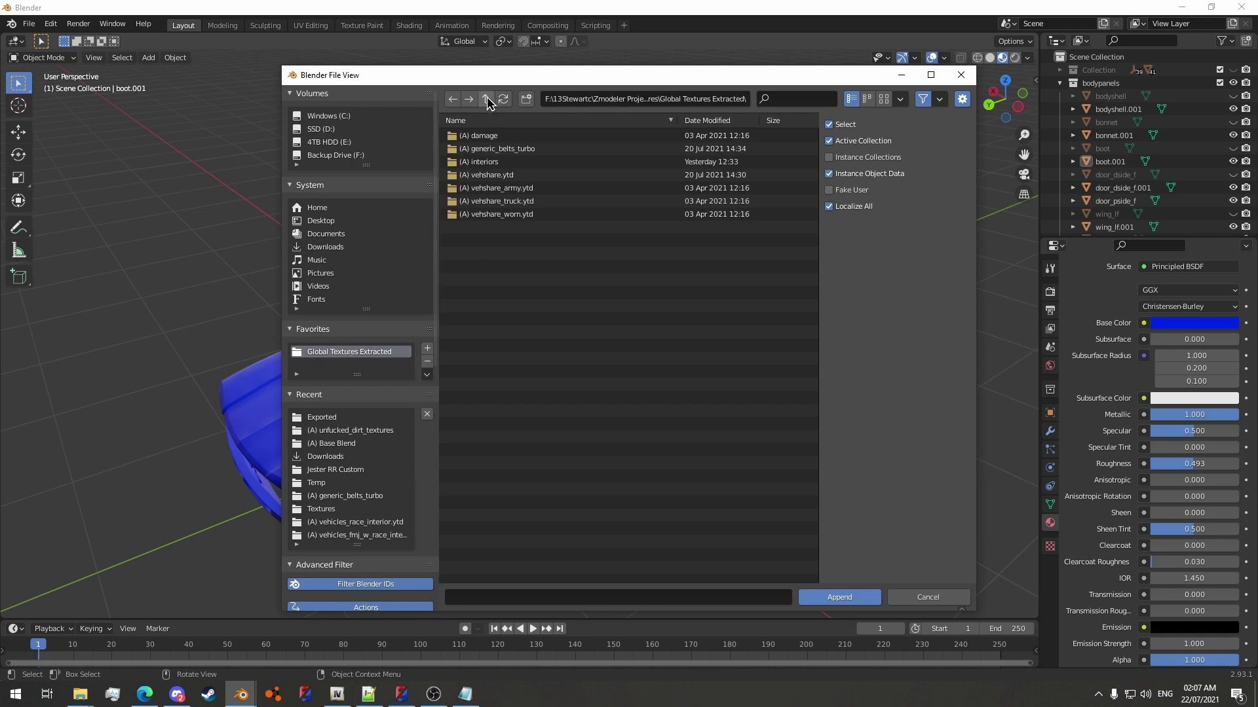
click(488, 100)
click(489, 101)
click(490, 101)
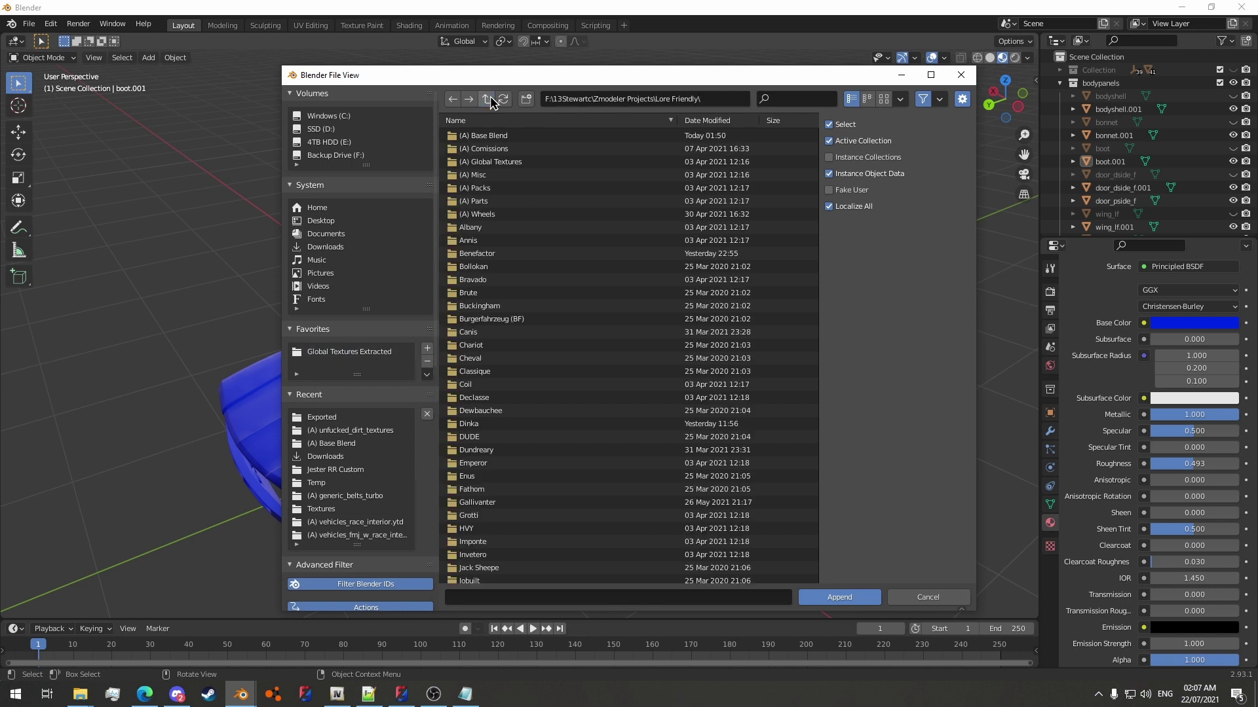
Append the material (A) vehicle_paint1 from Materials.blend in the (A) Base Blend folder.
click(491, 136)
click(491, 138)
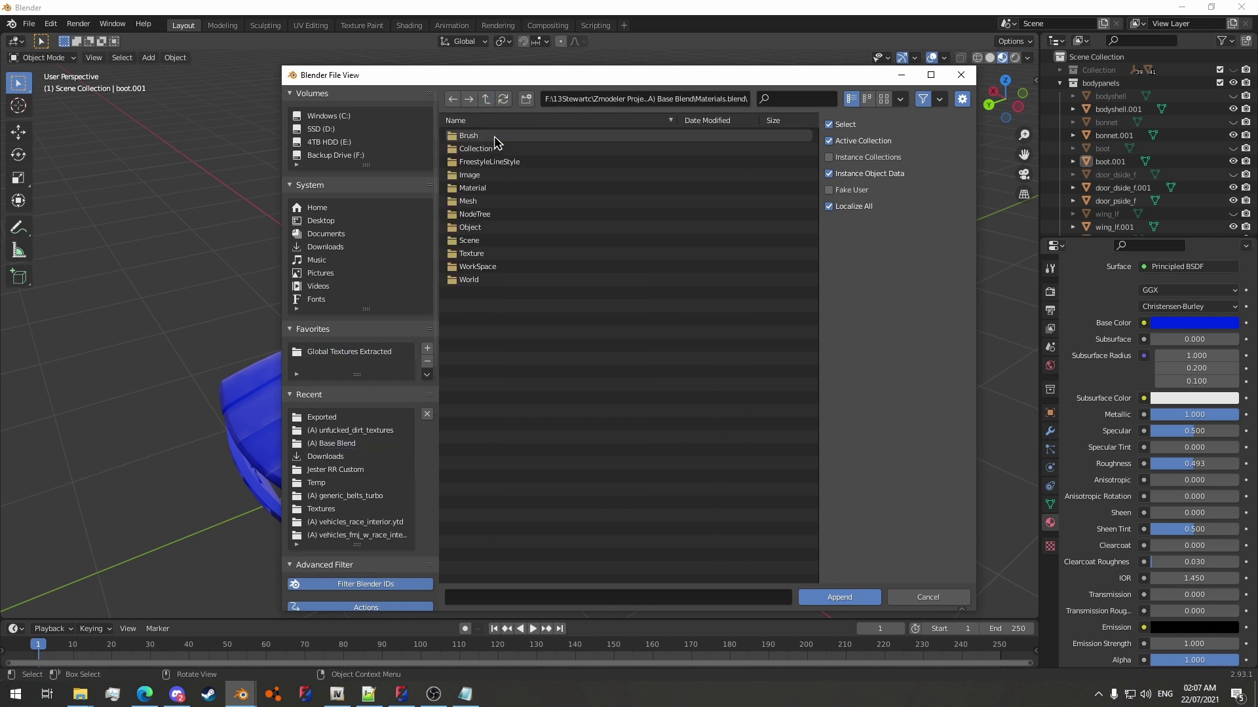
click(478, 189)
click(529, 296)
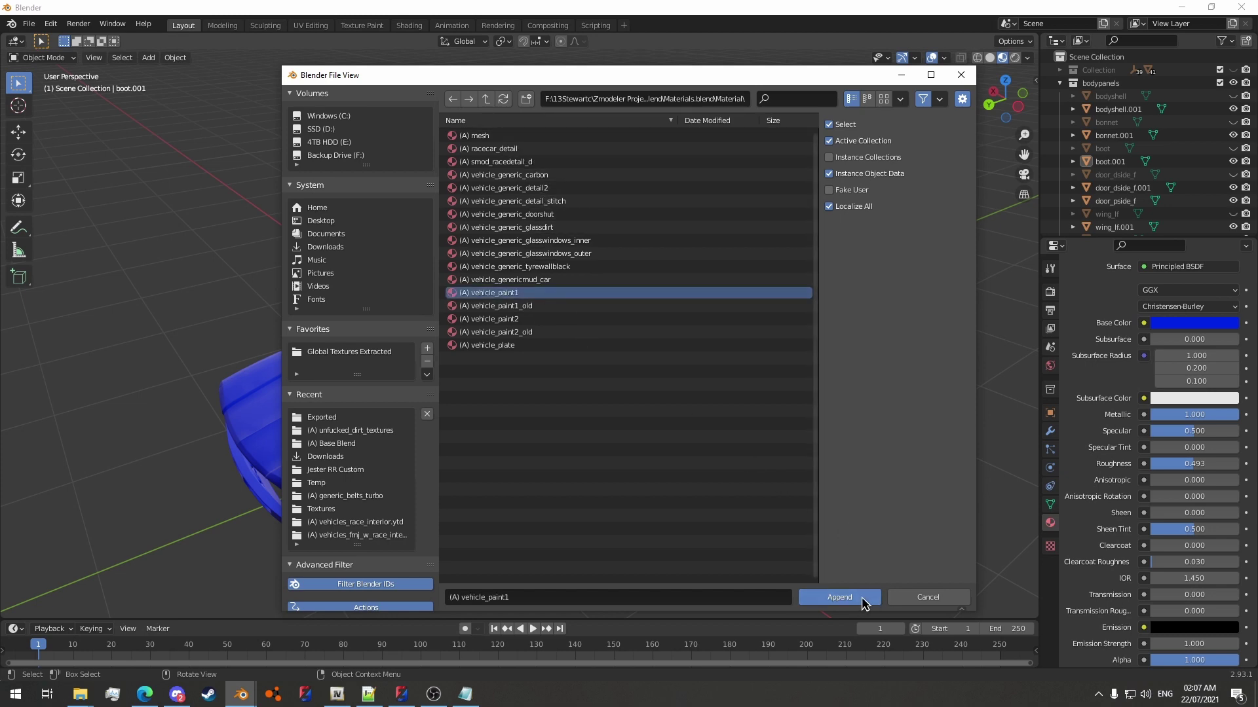
click(863, 603)
Replace the boot's Vehicle_generic_smallspecmap__PAINT_1_ material with (A) vehicle_paint1.
scroll(1103, 400, up, 5)
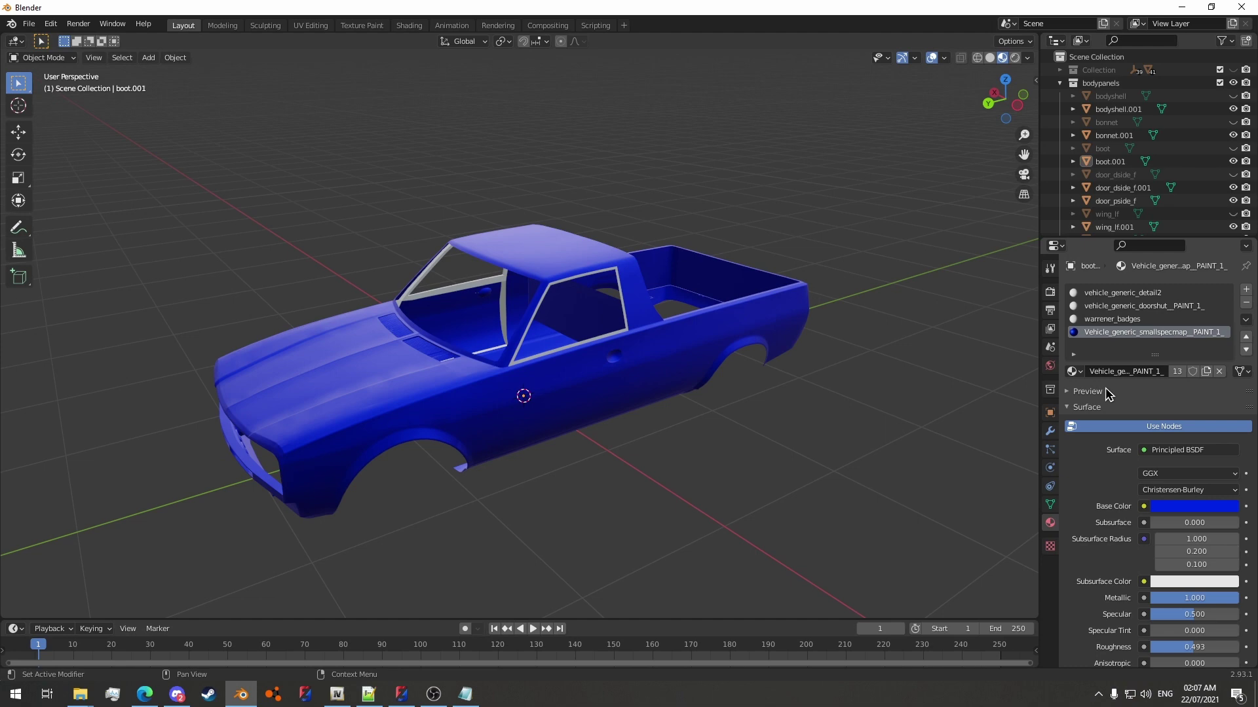
click(1074, 371)
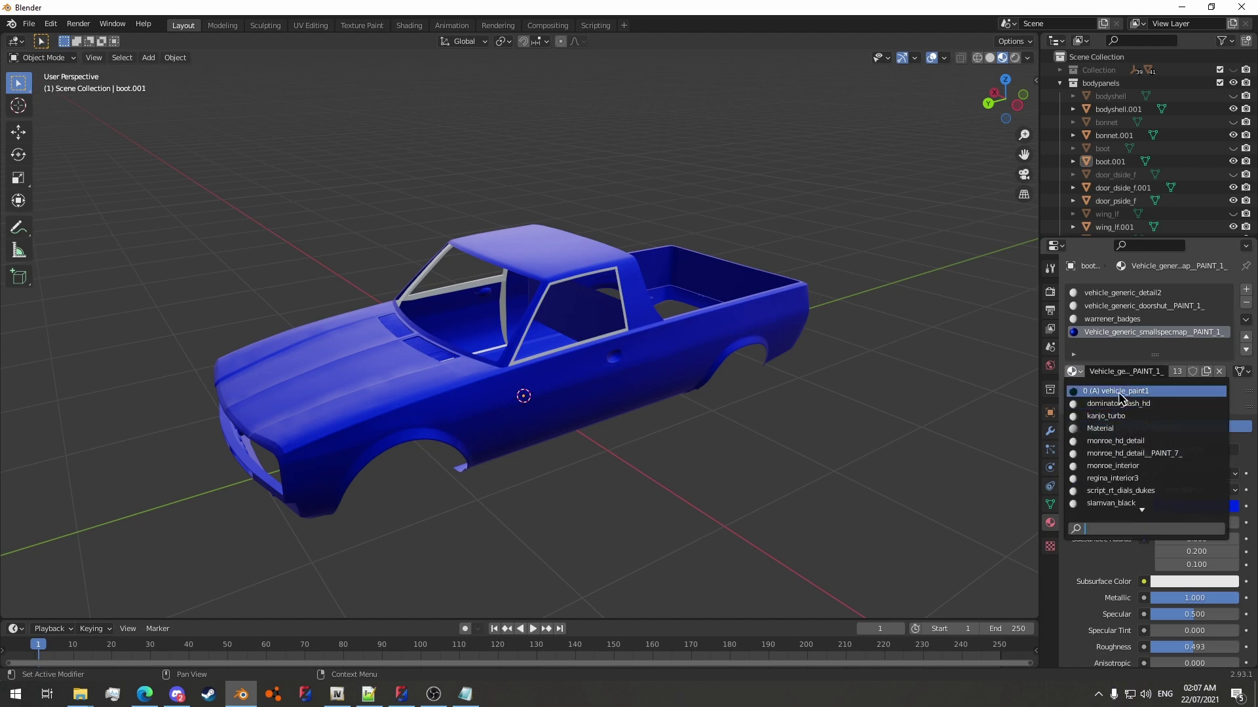
click(1120, 392)
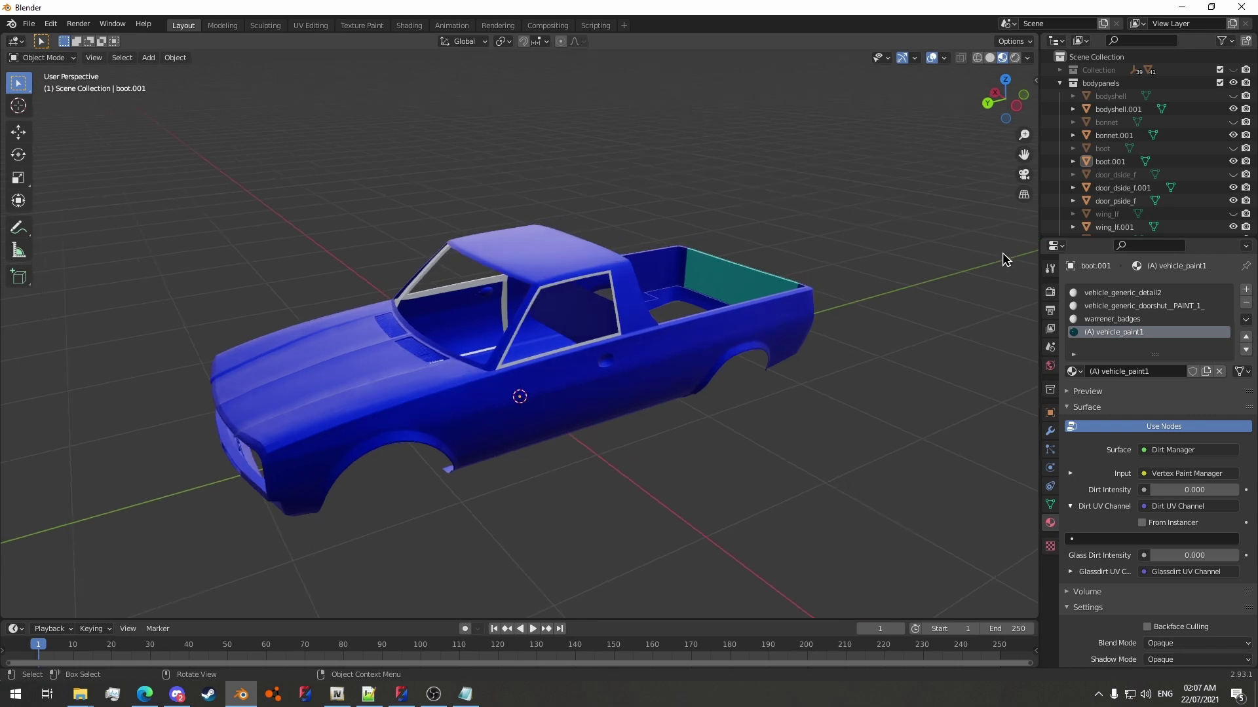
middle_drag(842, 292, 1145, 53)
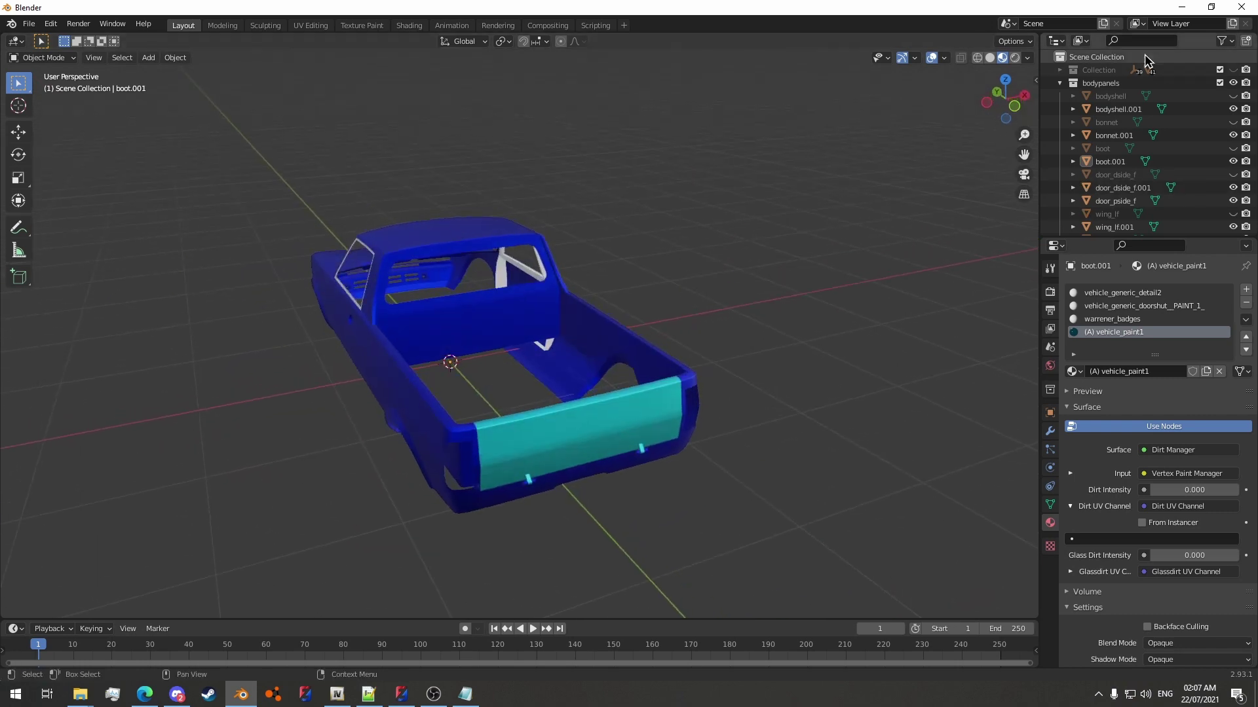
Switch the Outliner to show the current file's data and expand its Materials list.
click(1080, 41)
click(1118, 77)
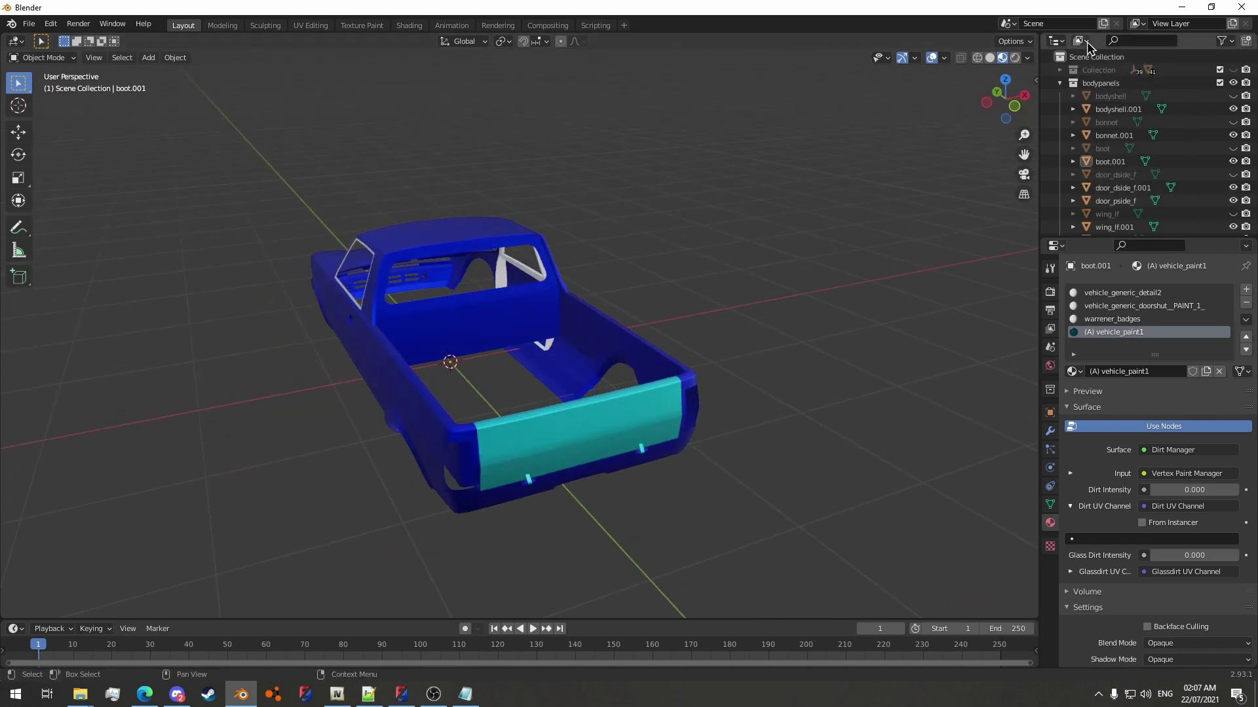
click(1080, 42)
click(1111, 100)
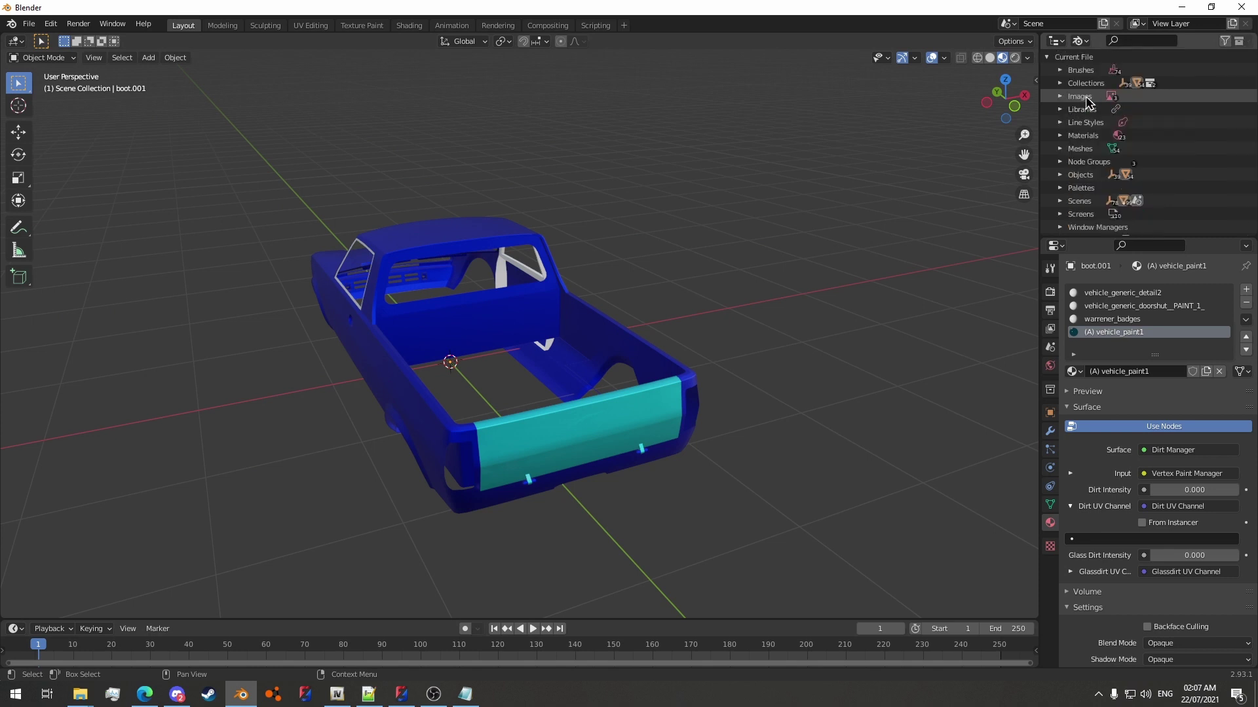
click(1060, 135)
Remap all users of Vehicle_generic_smallspecmap__PAINT_1_ to the (A) vehicle_paint1 material.
scroll(1173, 134, down, 15)
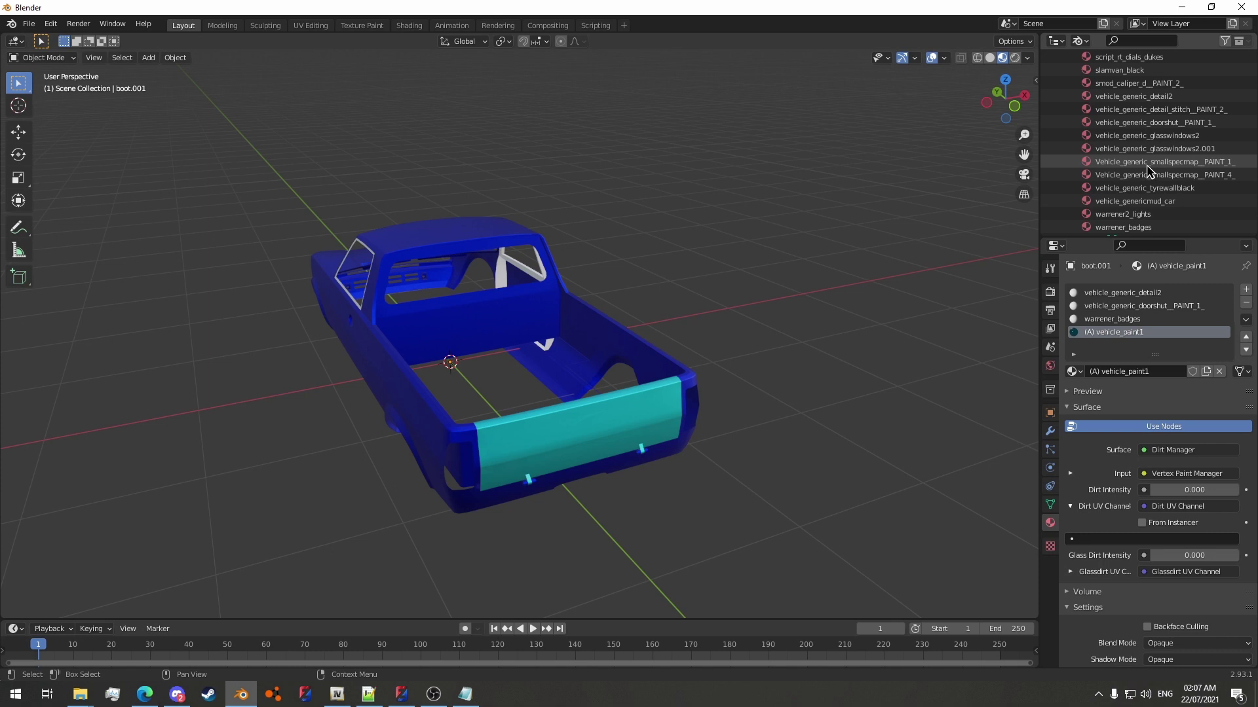
click(1147, 163)
right_click(1147, 172)
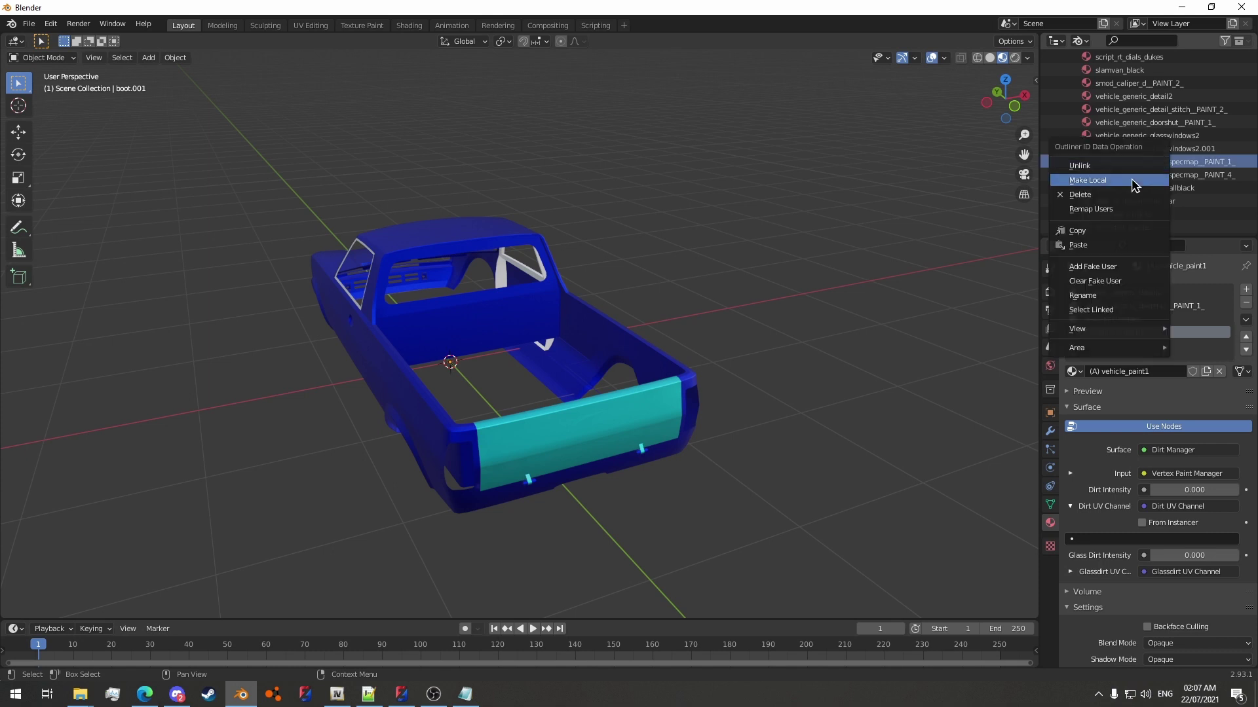
click(1129, 208)
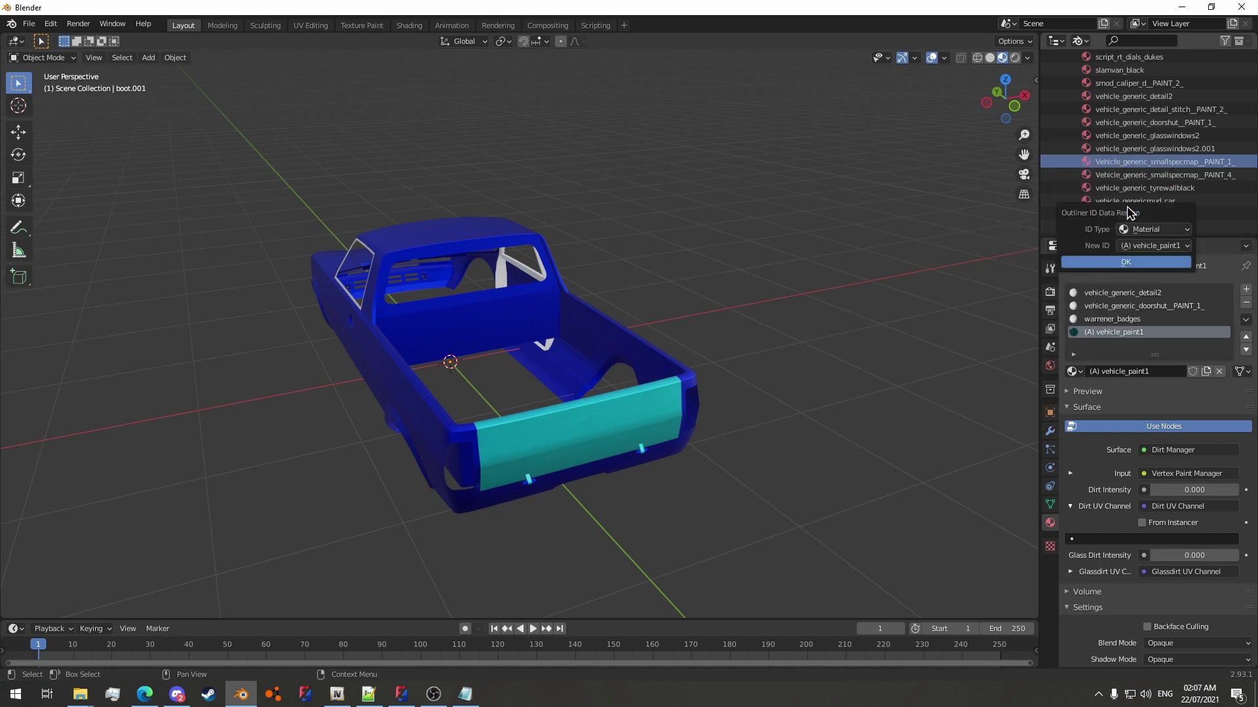
click(1130, 262)
middle_drag(449, 234, 609, 220)
scroll(576, 307, up, 3)
Select the driver-side door and append the material (A) vehicle_generic_detail2 from Materials.blend.
click(552, 401)
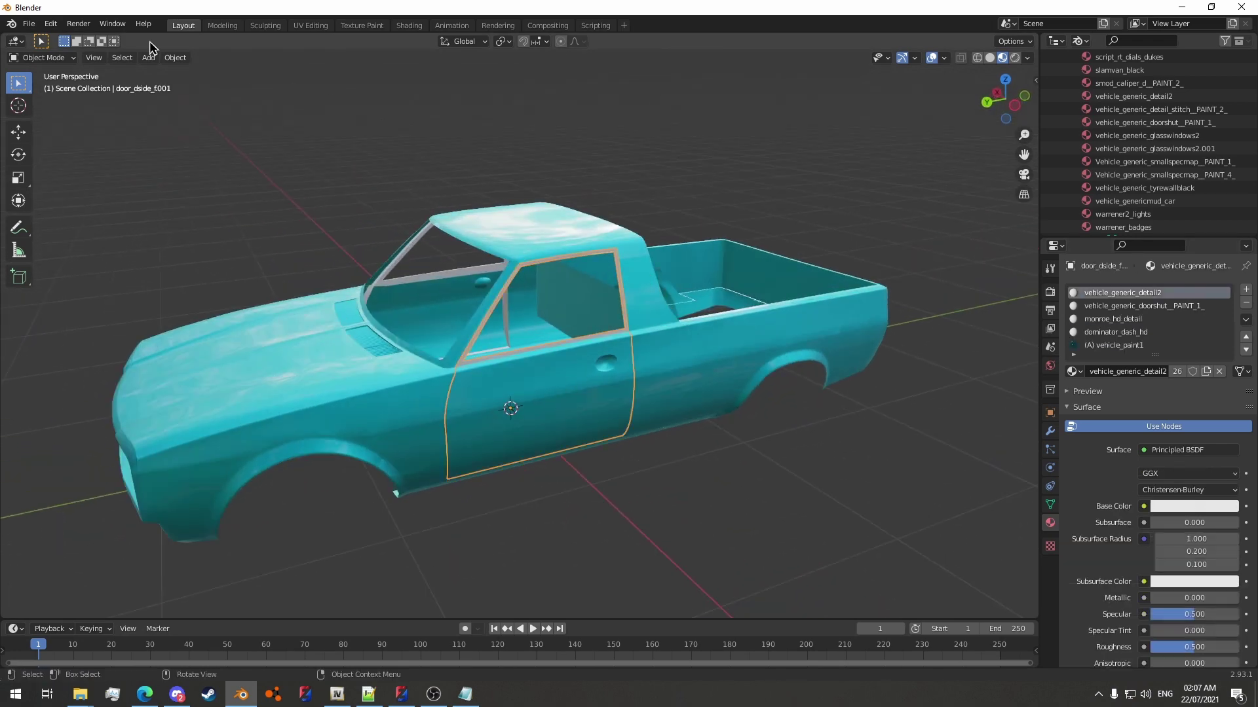
click(30, 25)
click(52, 167)
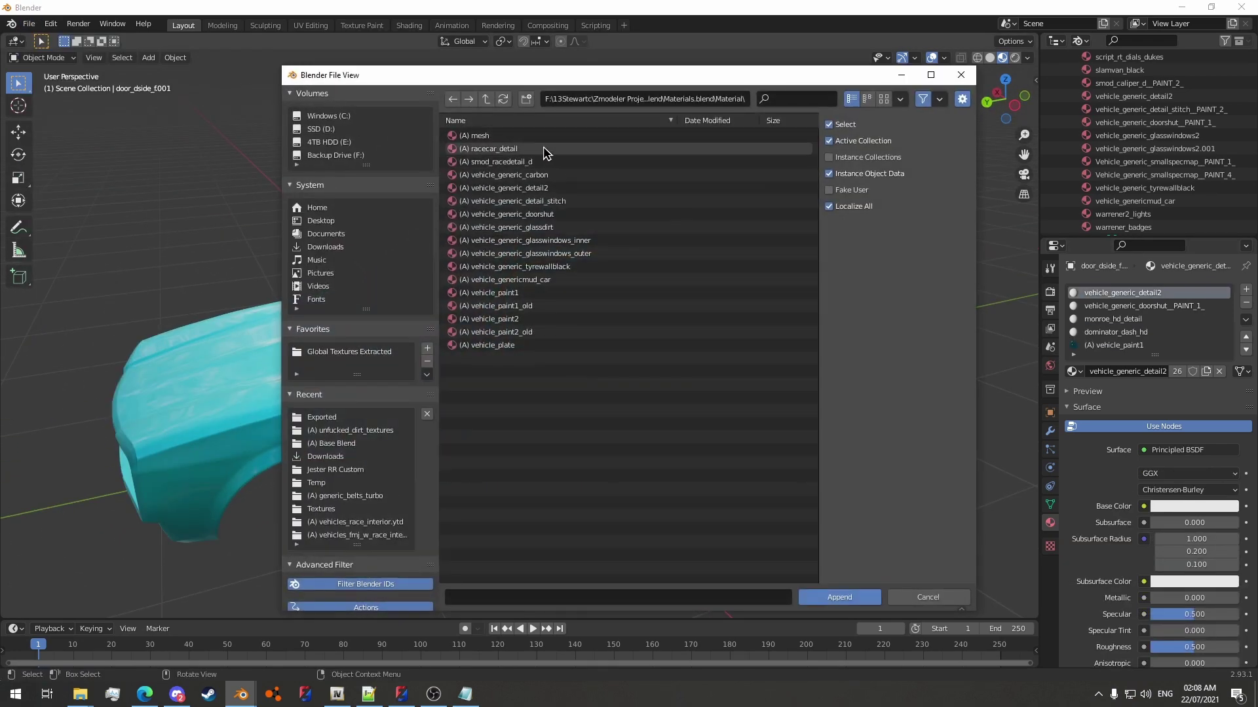
click(524, 188)
click(846, 597)
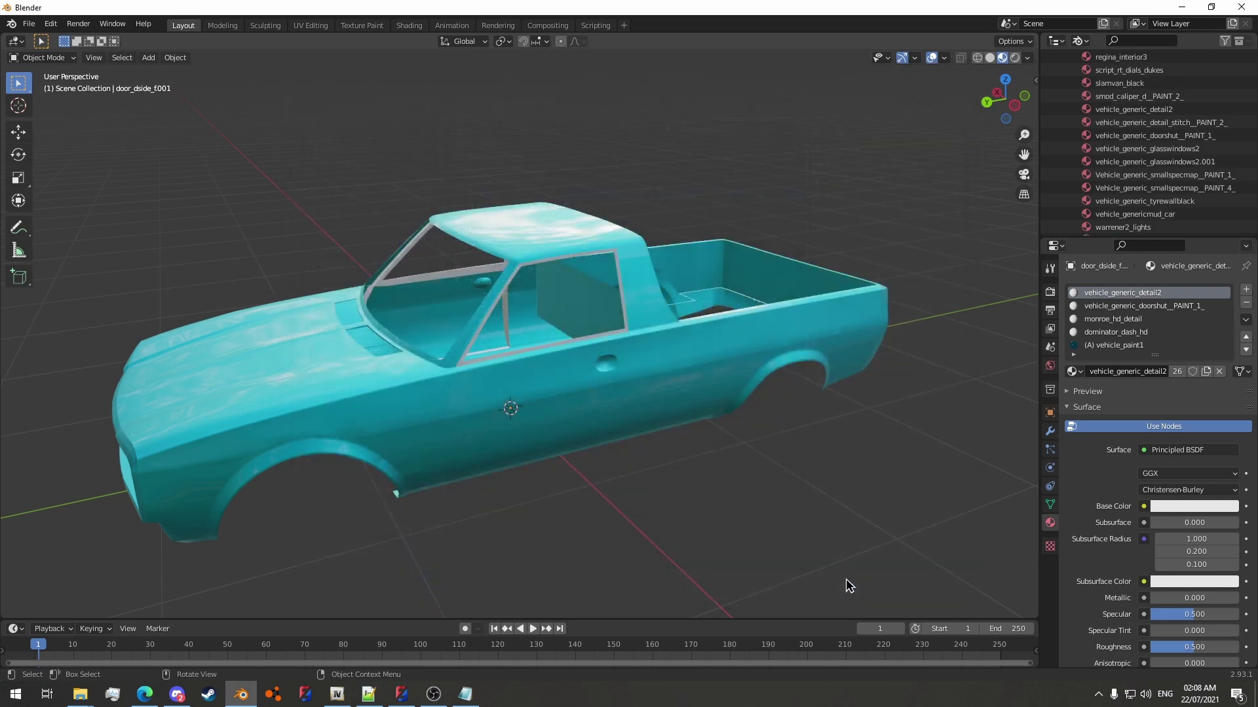
Remap all users of vehicle_generic_detail2 to the appended (A) vehicle_generic_detail2 material.
scroll(1156, 183, up, 3)
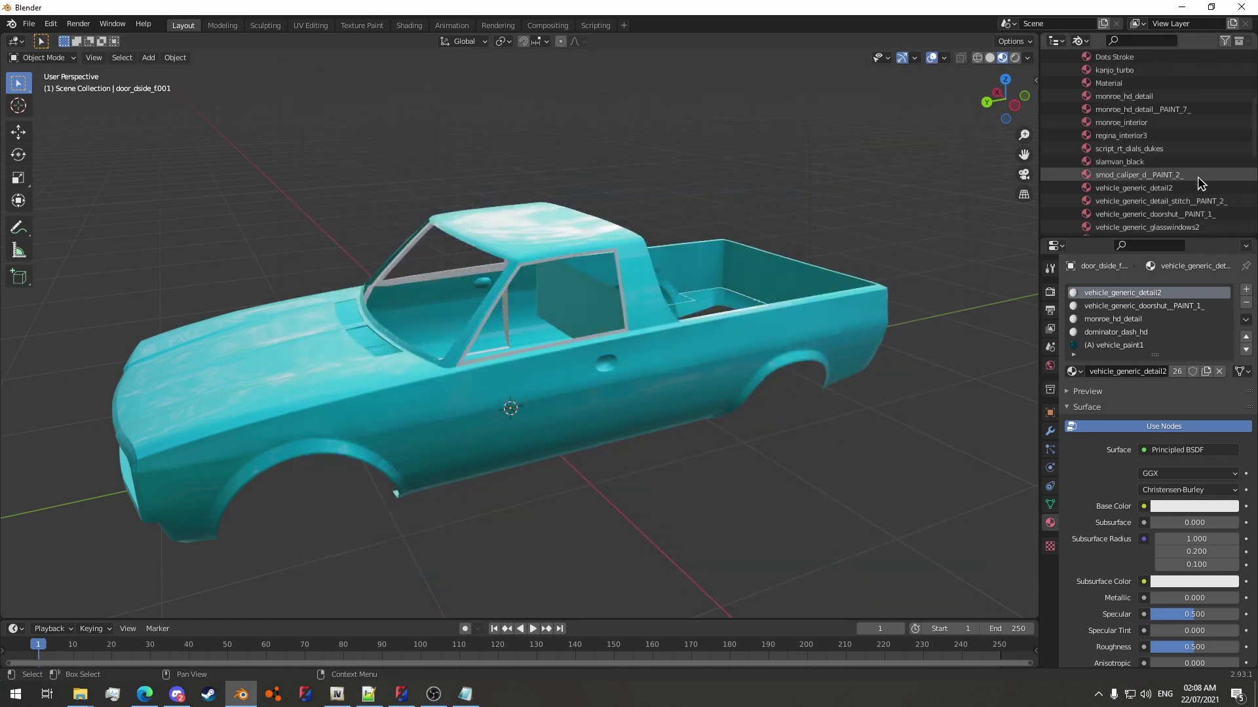
right_click(1160, 190)
mouse_move(1135, 308)
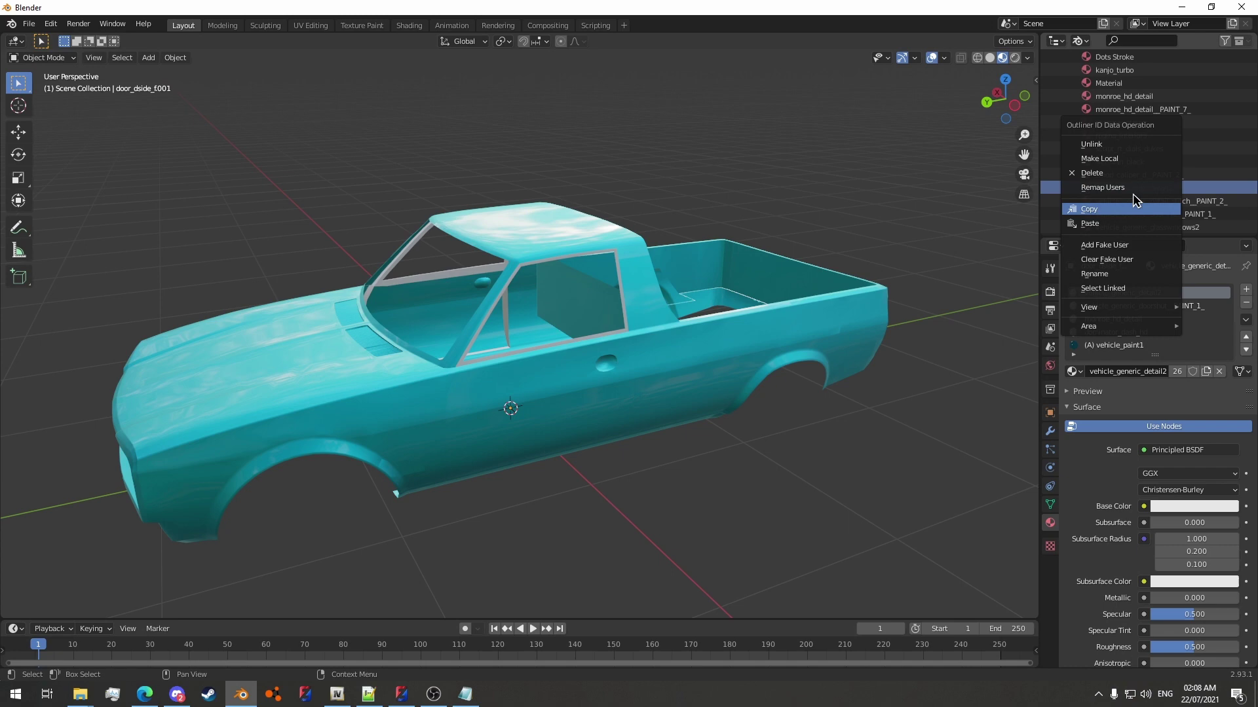
click(1114, 188)
click(1145, 225)
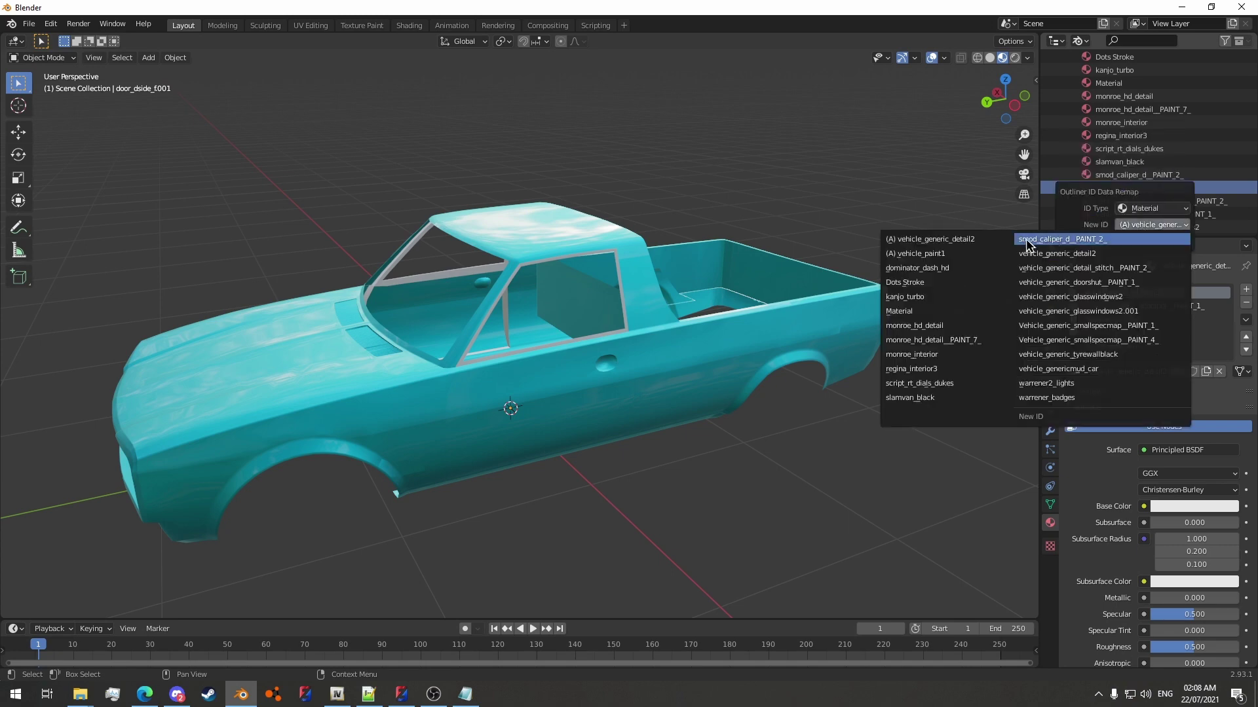
click(964, 241)
click(1111, 244)
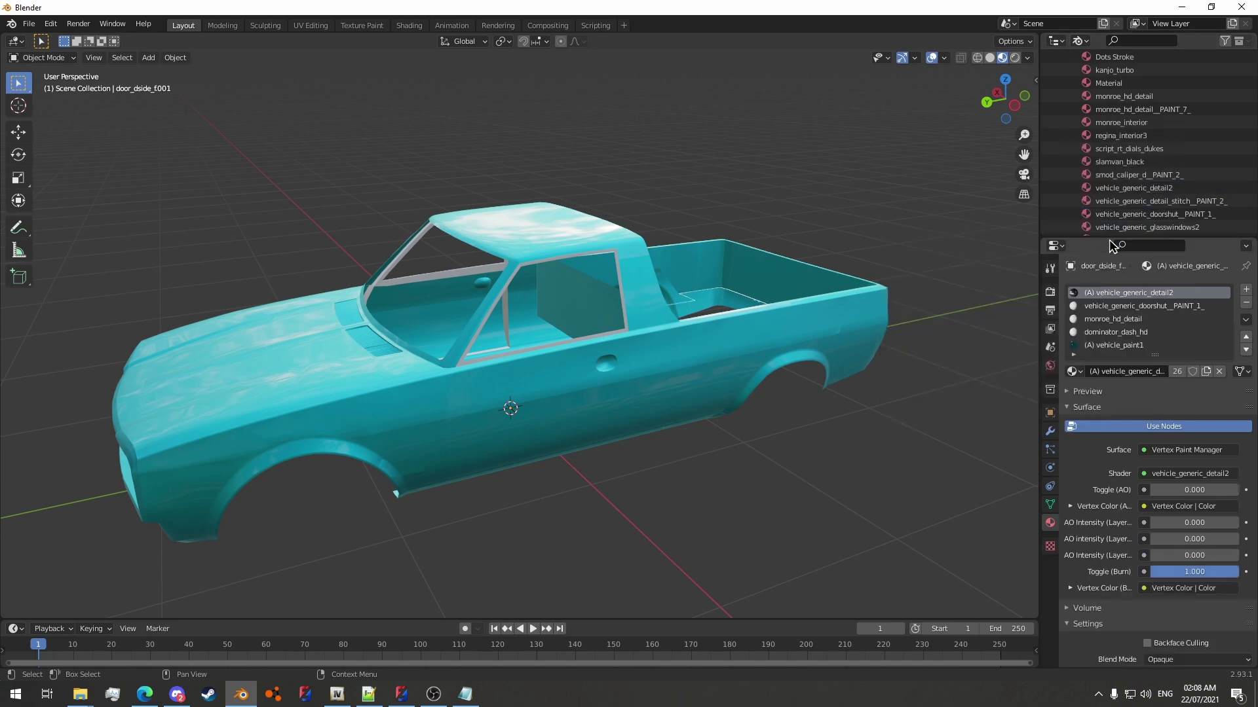
Separate the selected painted faces of the passenger-side door into their own object.
middle_drag(557, 192, 558, 342)
scroll(593, 194, up, 6)
scroll(567, 222, down, 6)
scroll(607, 348, up, 3)
click(606, 348)
key(Tab)
scroll(549, 366, up, 3)
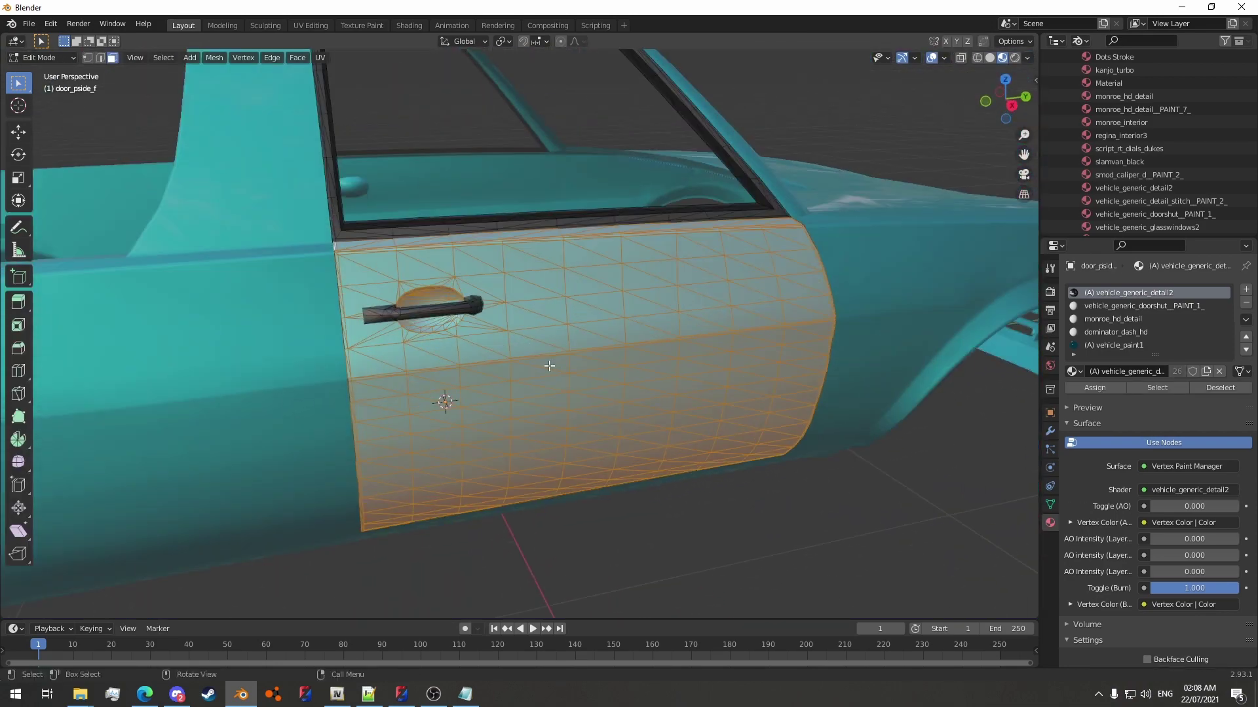
key(p)
click(543, 360)
key(Tab)
click(579, 330)
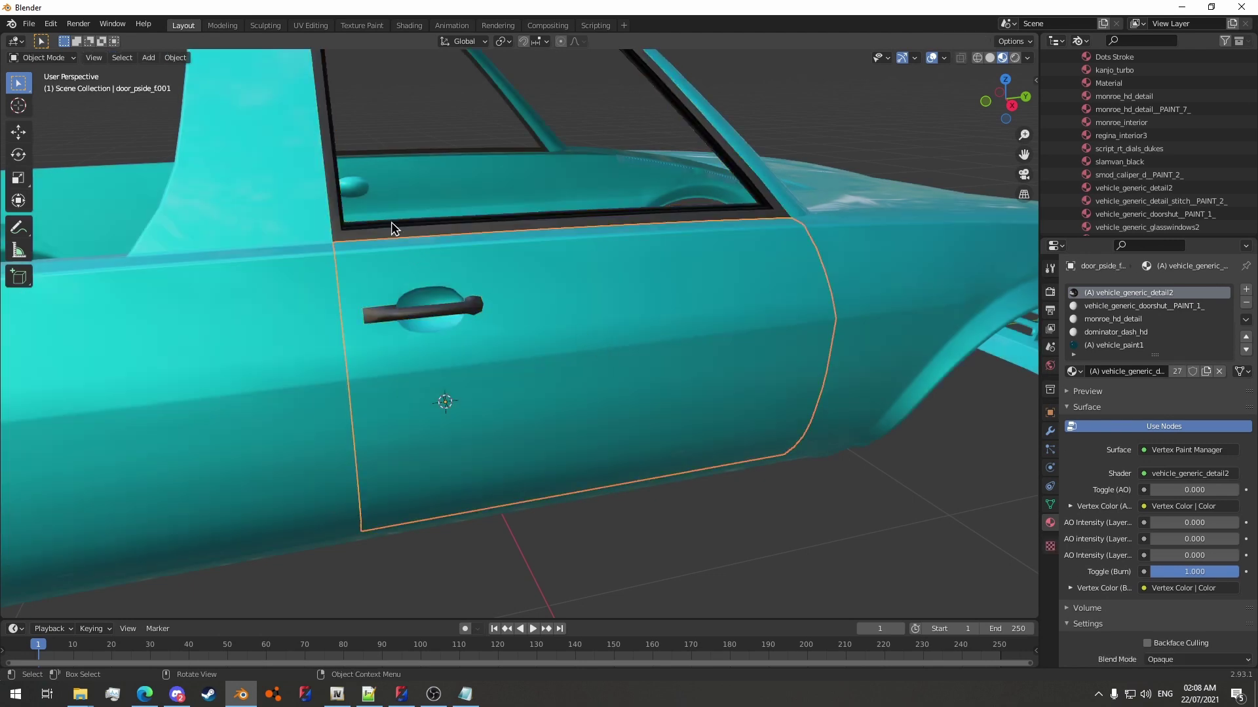
Hide the leftover passenger-side door part with the window frame and handle.
click(392, 224)
key(h)
scroll(630, 325, down, 8)
middle_drag(630, 325, 588, 327)
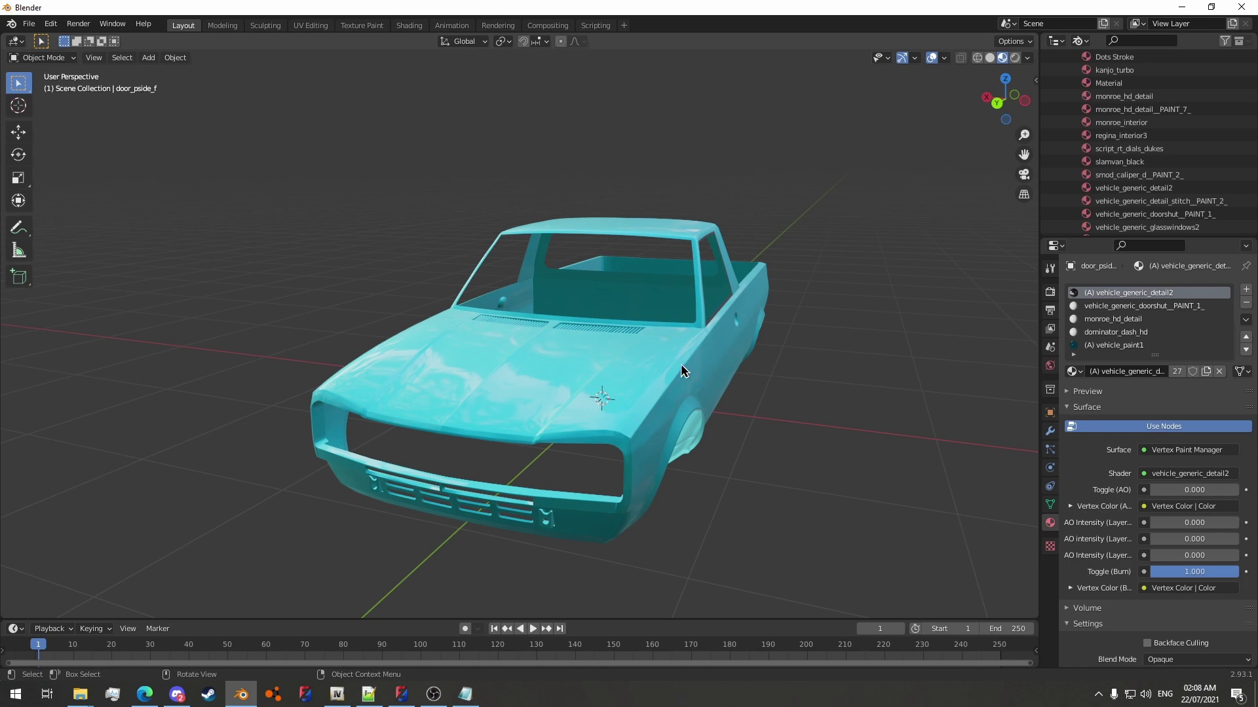
Delete the passenger-side door and front wing.
middle_drag(533, 373, 598, 382)
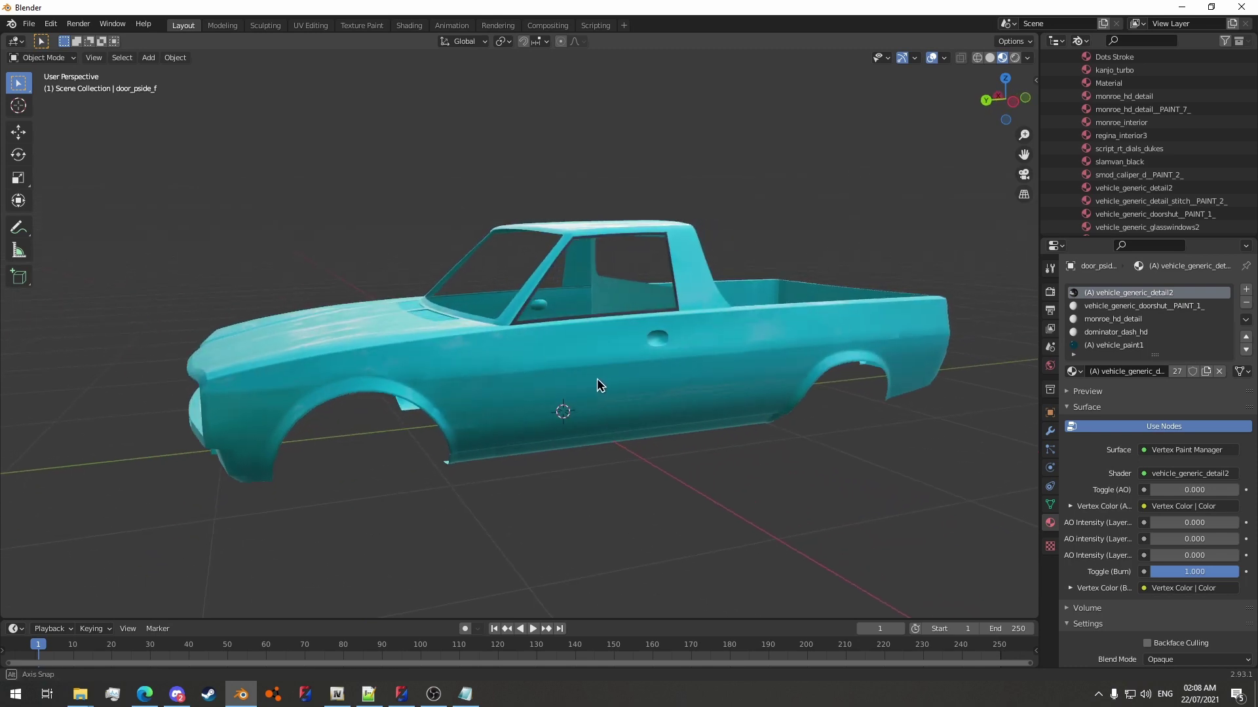
middle_drag(496, 384, 631, 326)
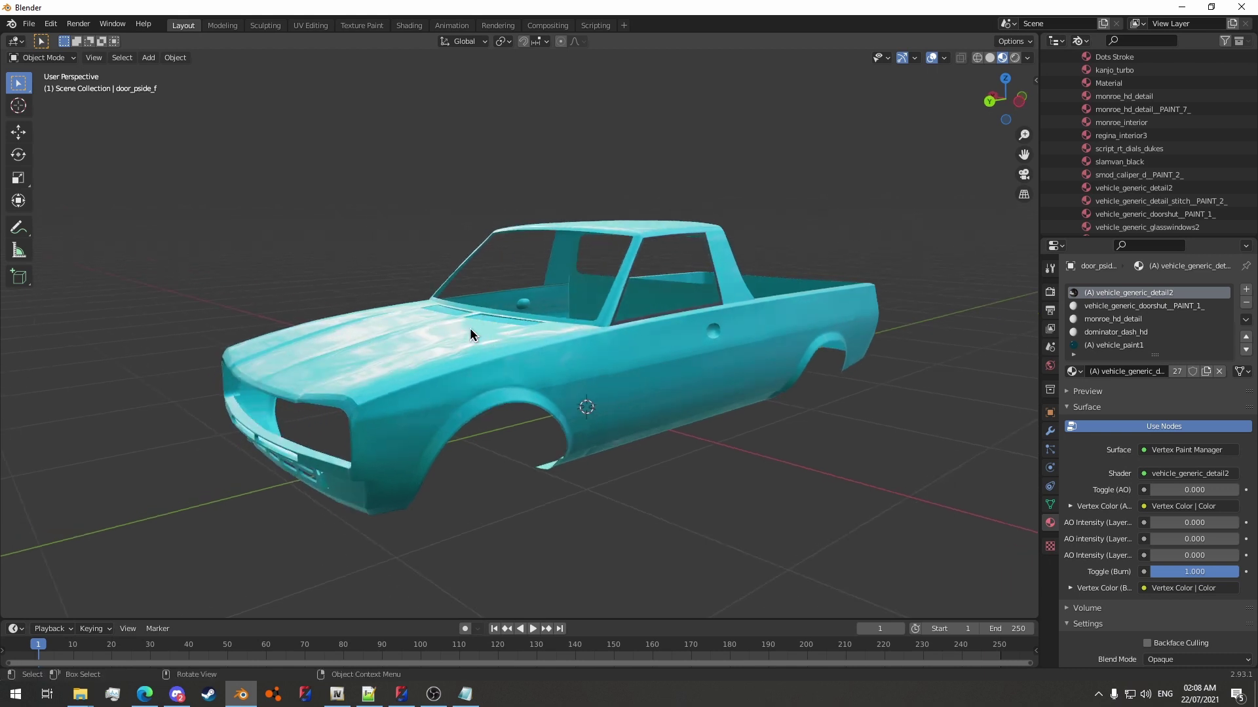
middle_drag(503, 381, 508, 385)
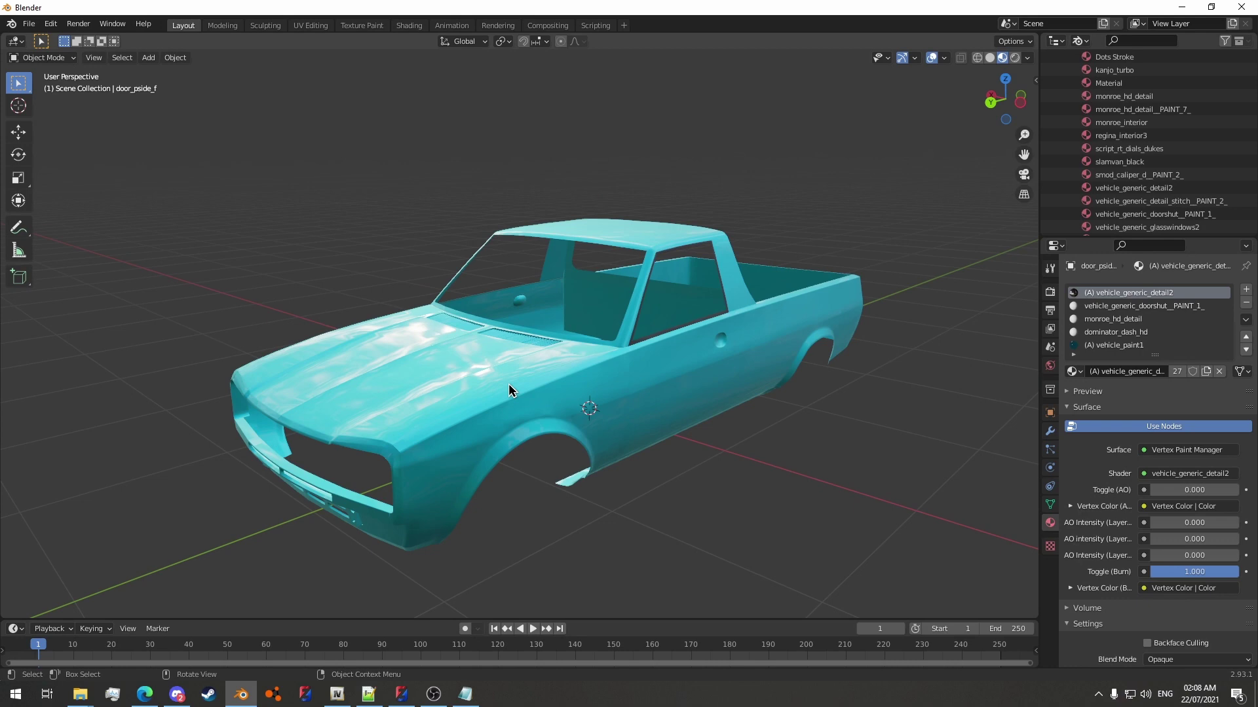
middle_drag(496, 319, 262, 389)
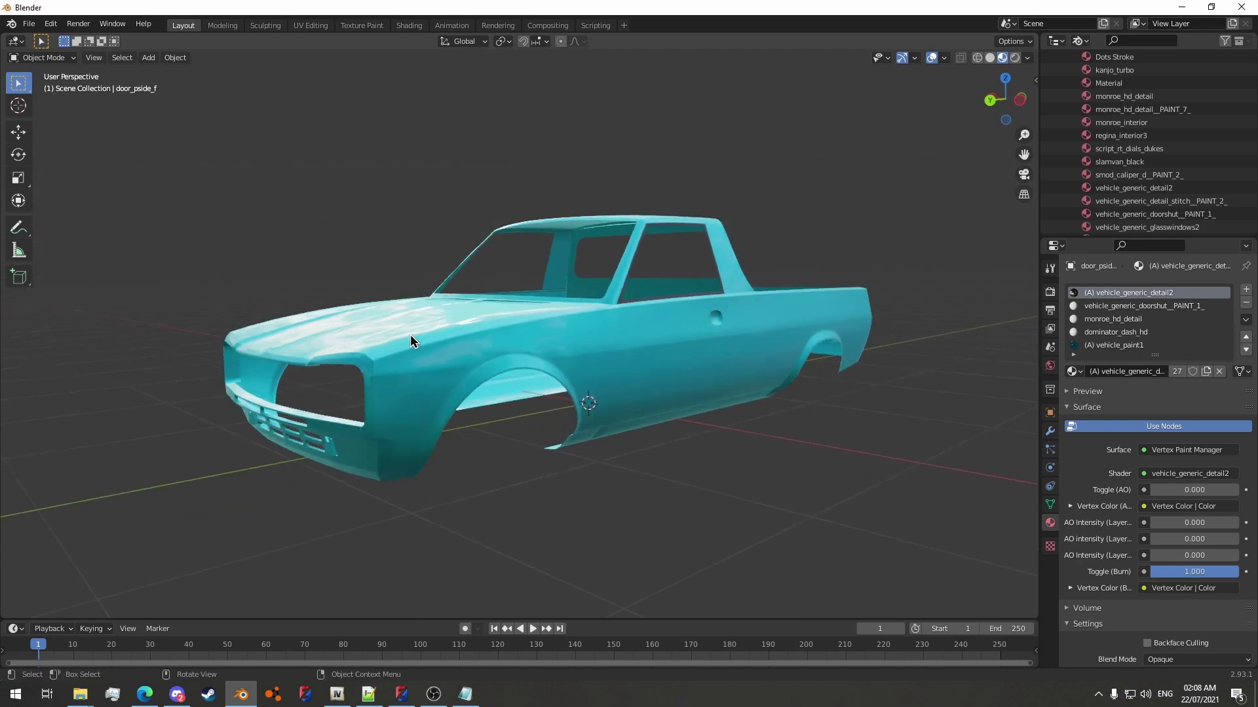
middle_drag(411, 340, 563, 352)
click(602, 395)
key(Delete)
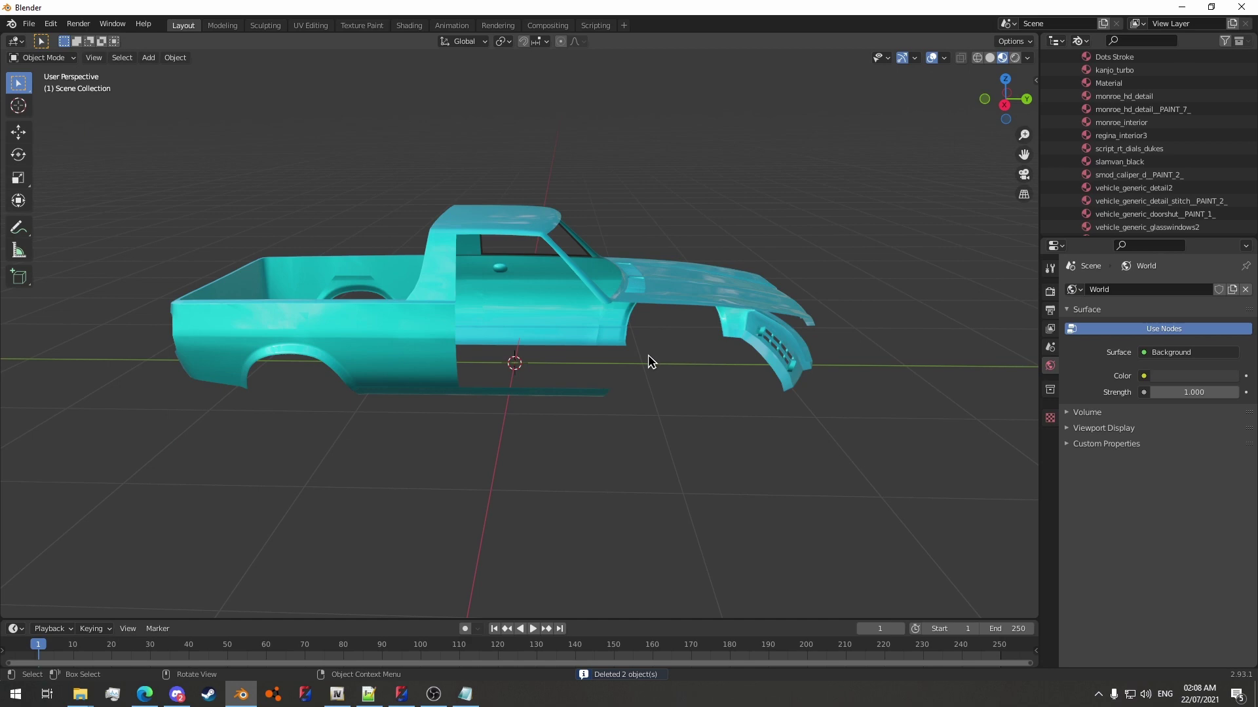
middle_drag(655, 359, 592, 341)
key(ctrl+z)
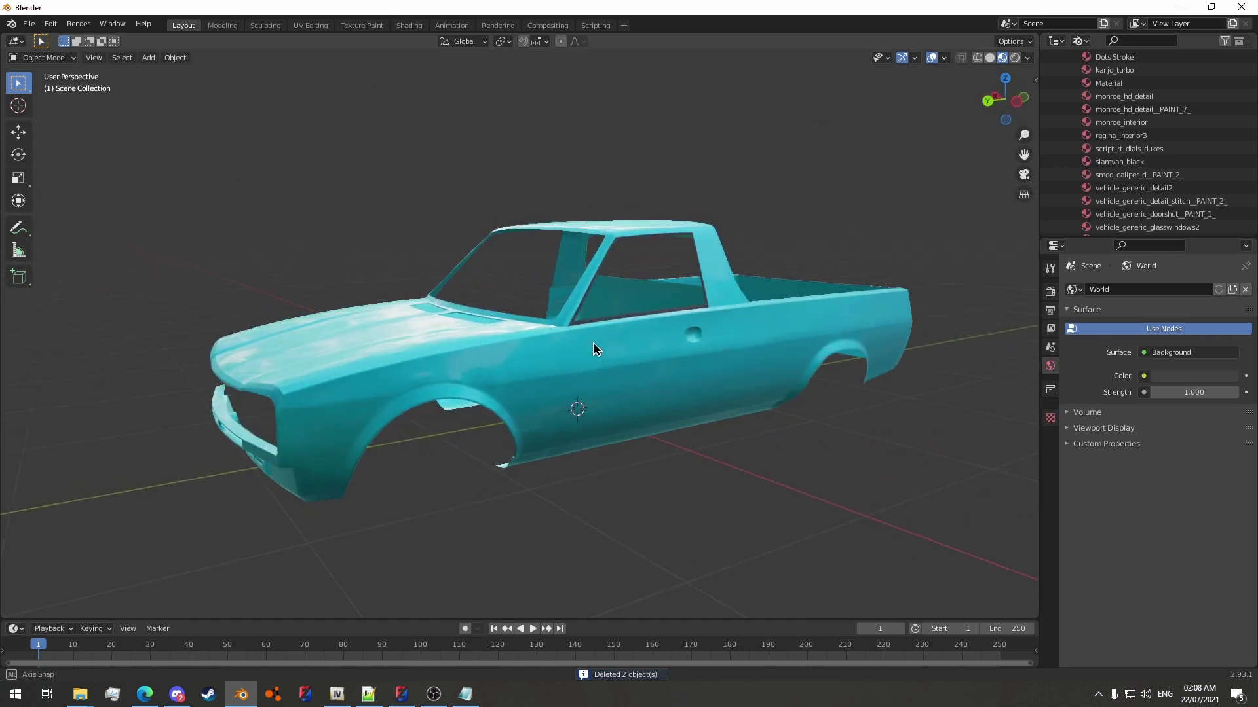
Display the UV maps of the driver-side front wing's mesh and enlarge their list.
click(477, 380)
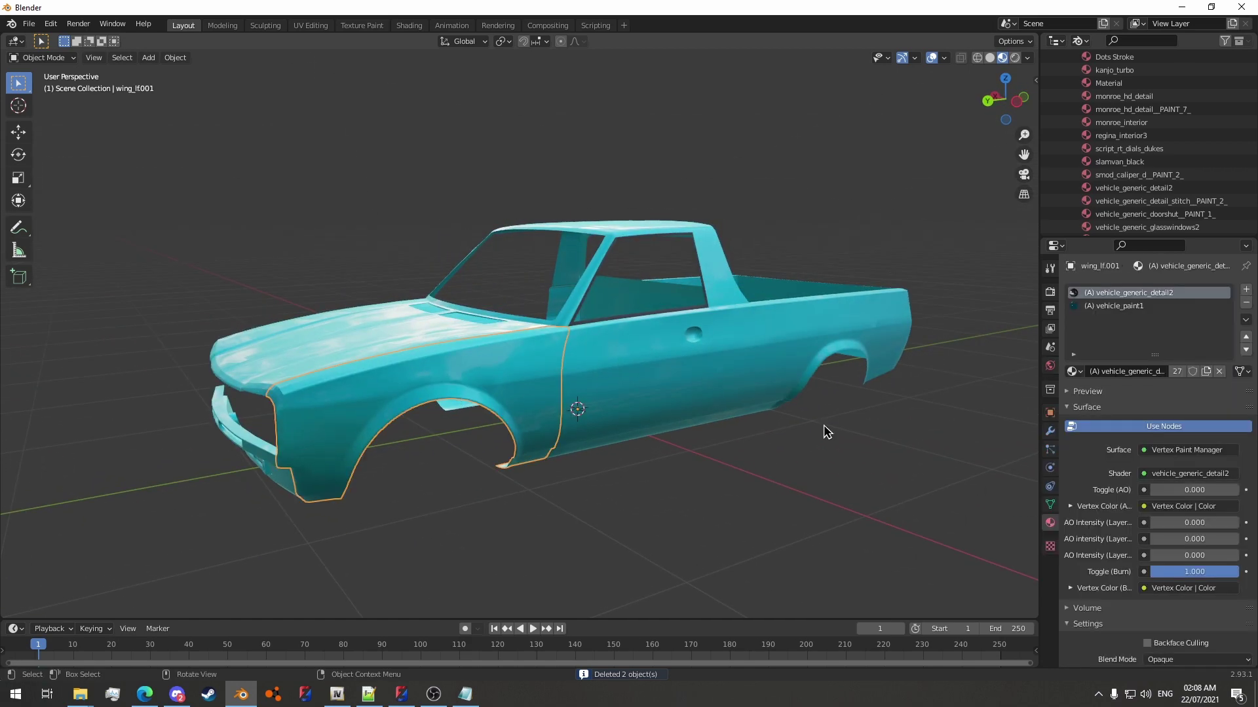
click(1050, 504)
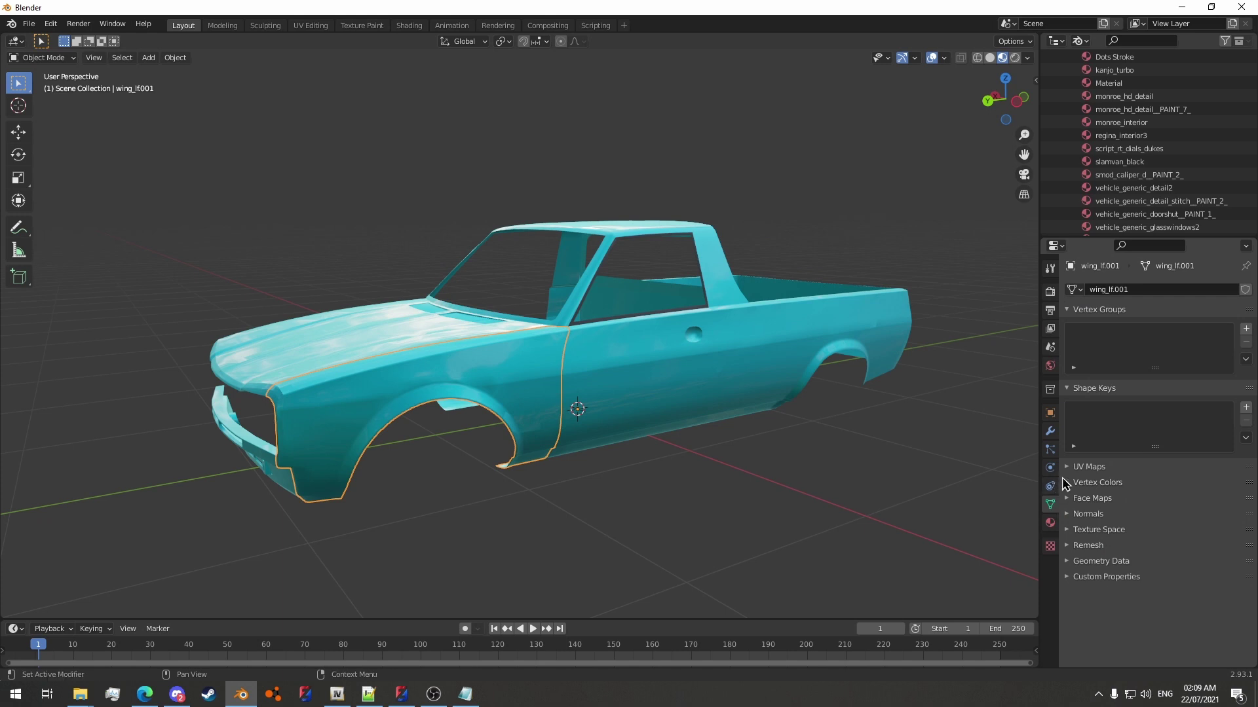
click(1066, 468)
drag(1160, 526, 1165, 565)
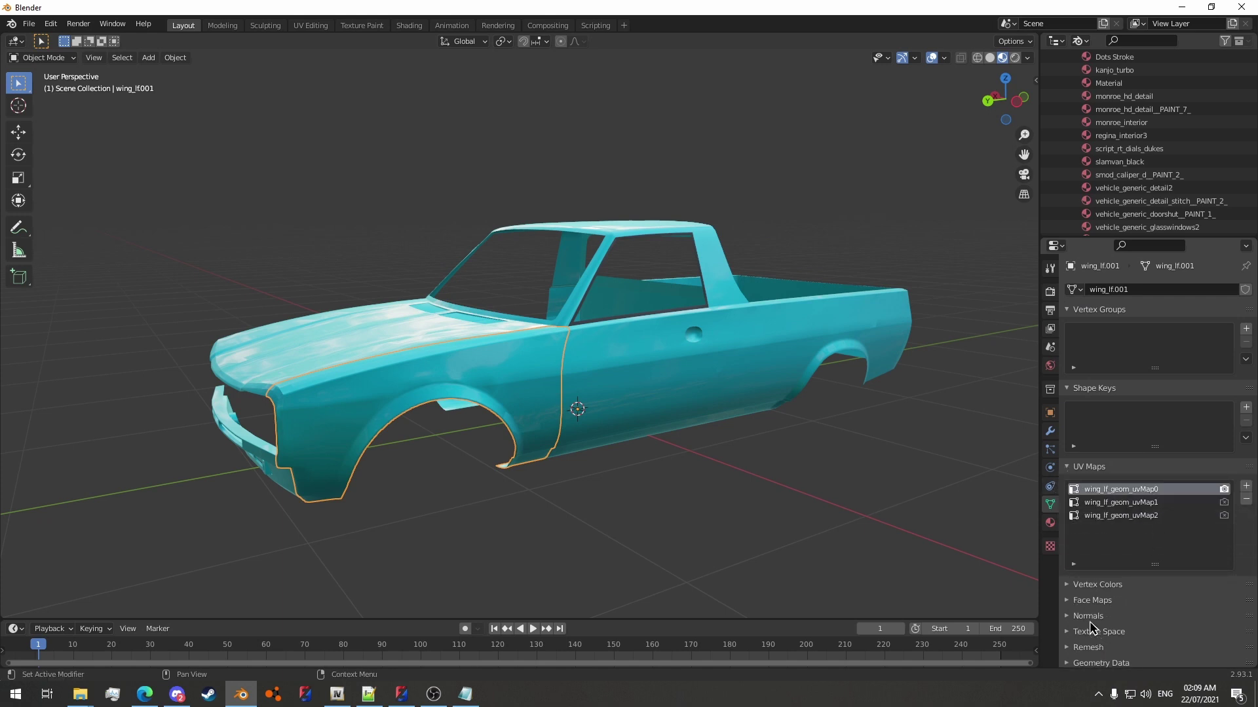
Display the vertex colour layers and the normals settings of the driver-side front wing's mesh.
click(1077, 589)
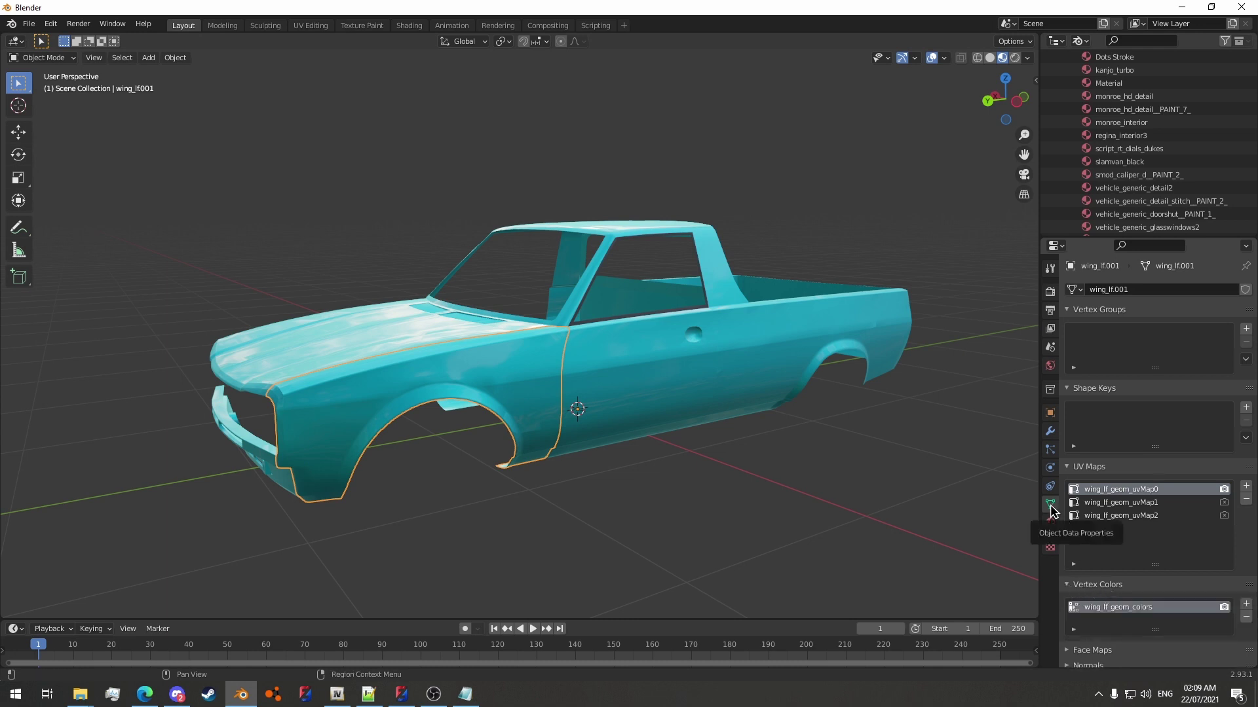
scroll(1122, 542, down, 3)
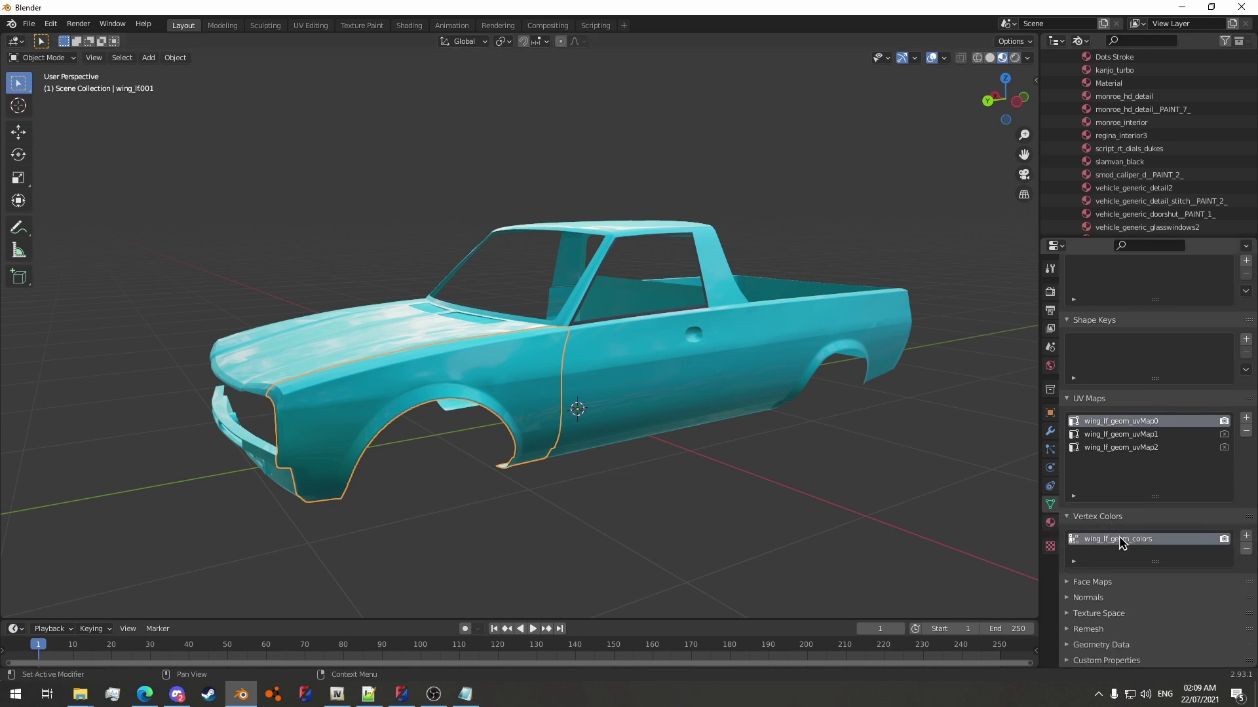
click(1089, 598)
middle_drag(674, 427, 681, 399)
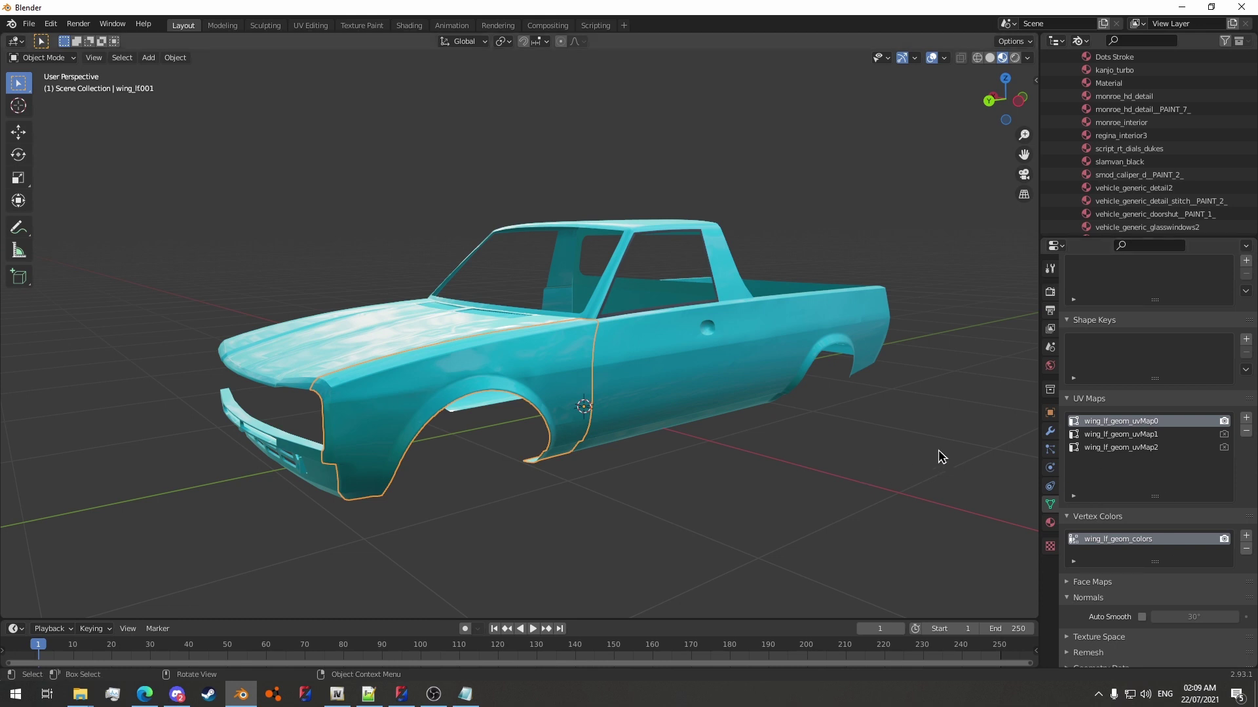
Rename the driver-side front wing's three UV maps to UVMap, Dirt and Misc, in that order.
double_click(1103, 423)
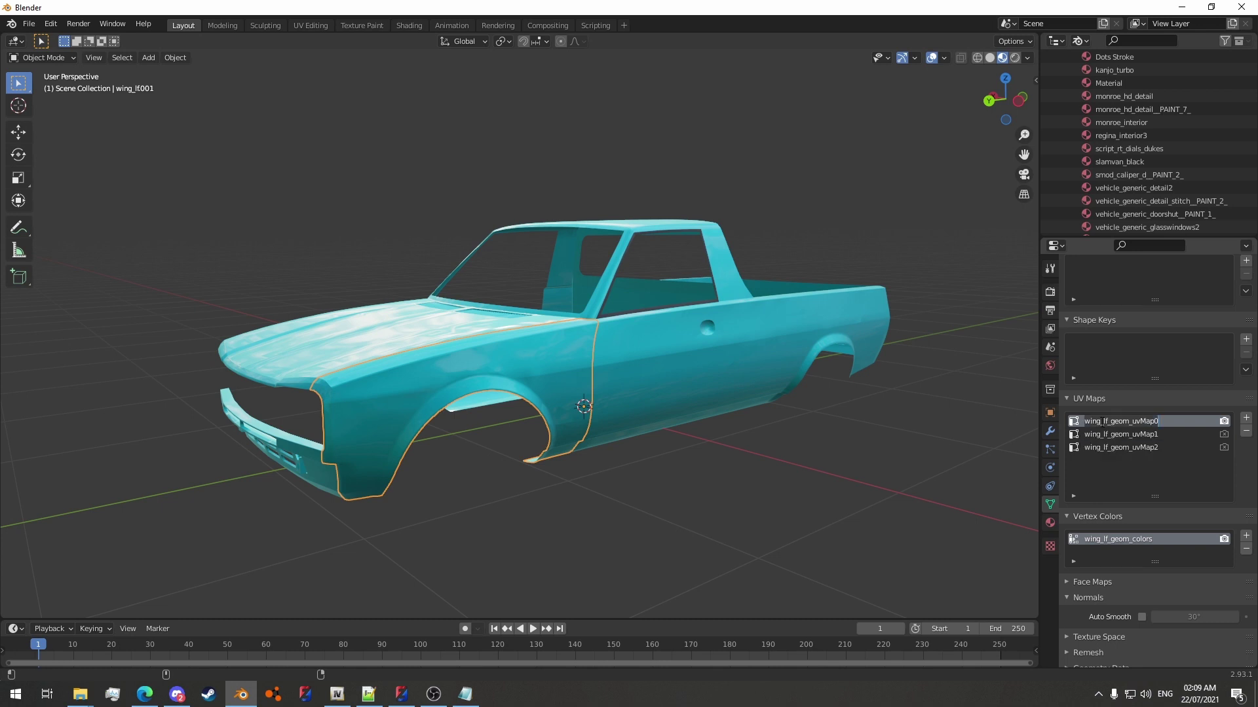
text(UVMap)
key(Tab)
text(D)
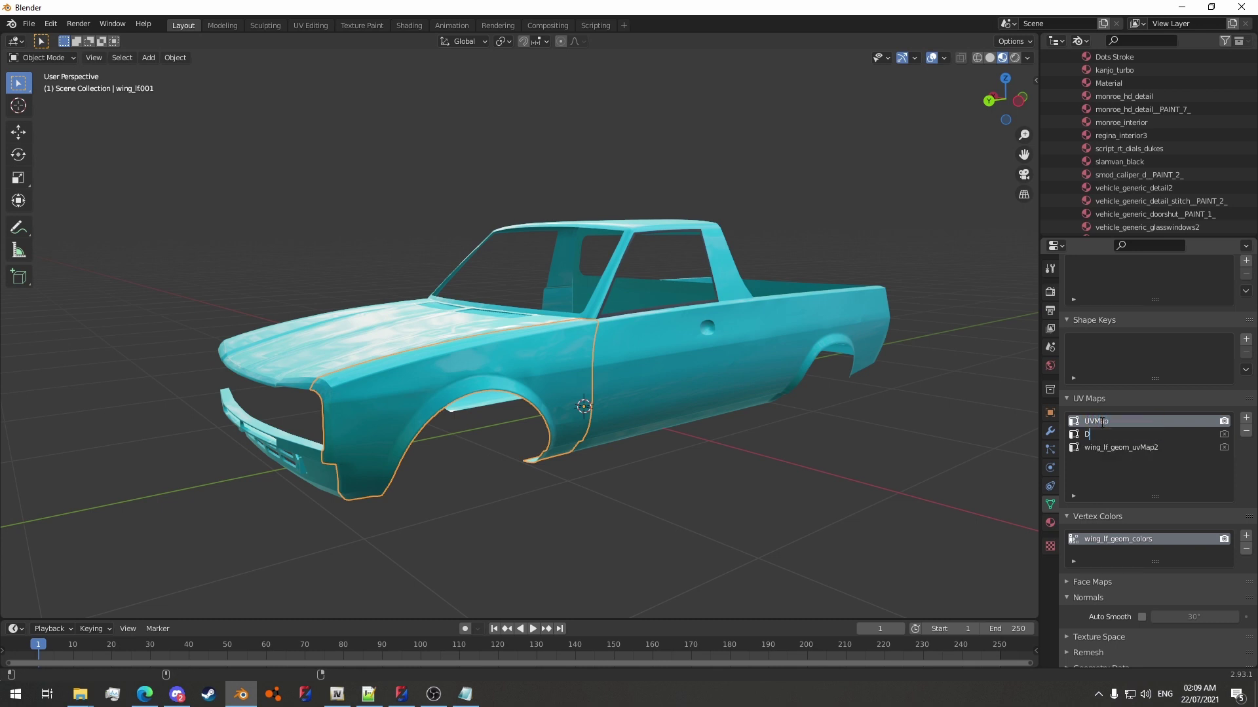
text(irt)
key(Tab)
text(Mis)
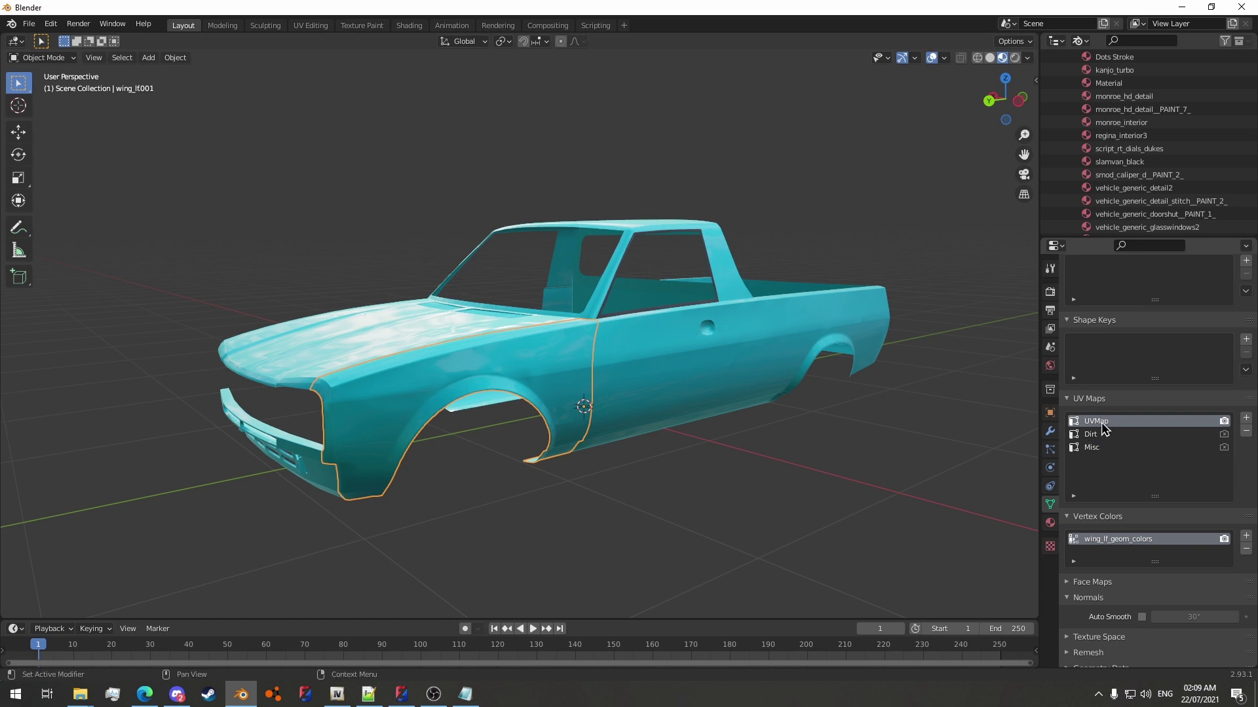
Rename the wing's vertex colour layer to Col and enable Auto Smooth with an angle of 180°.
double_click(1124, 540)
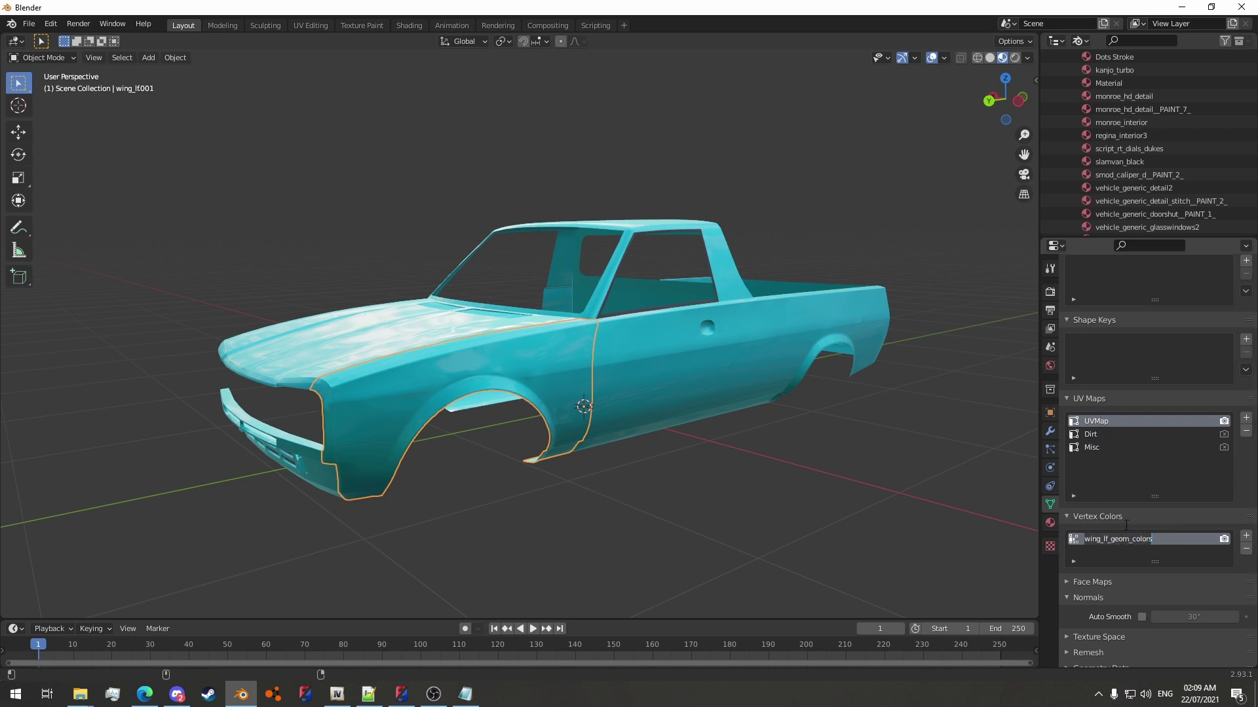
text(Col)
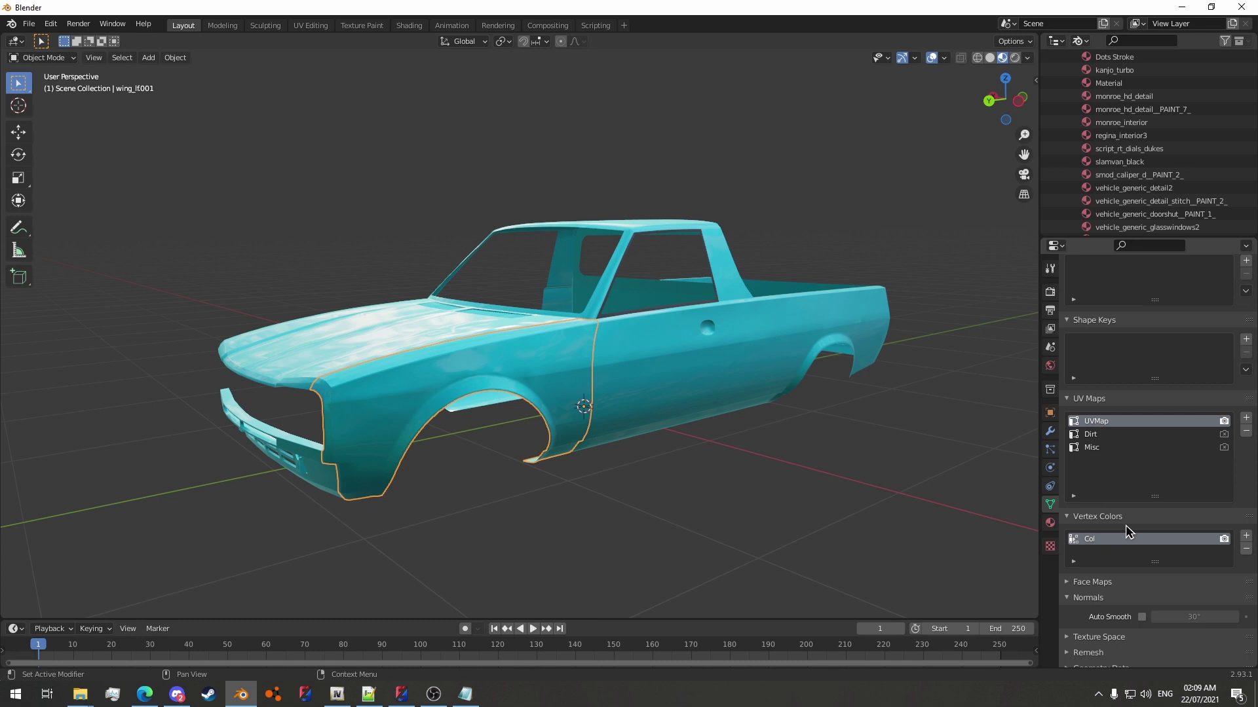
click(1141, 617)
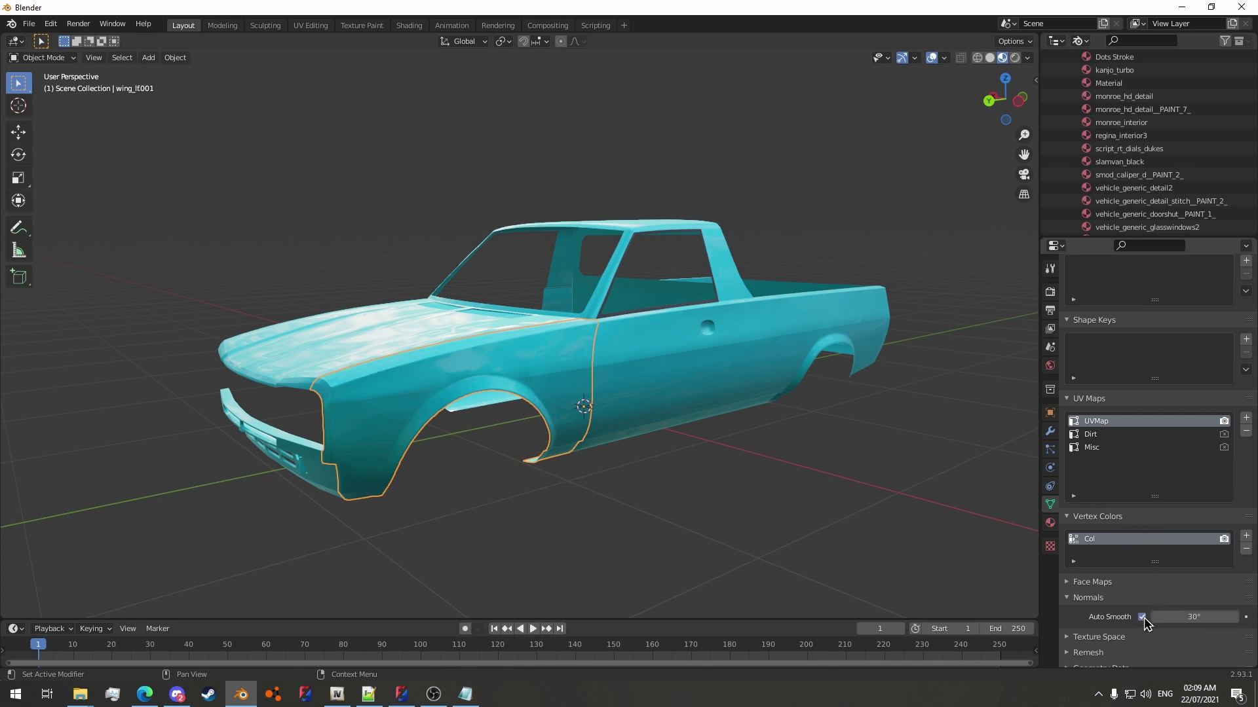
drag(1156, 617, 1205, 617)
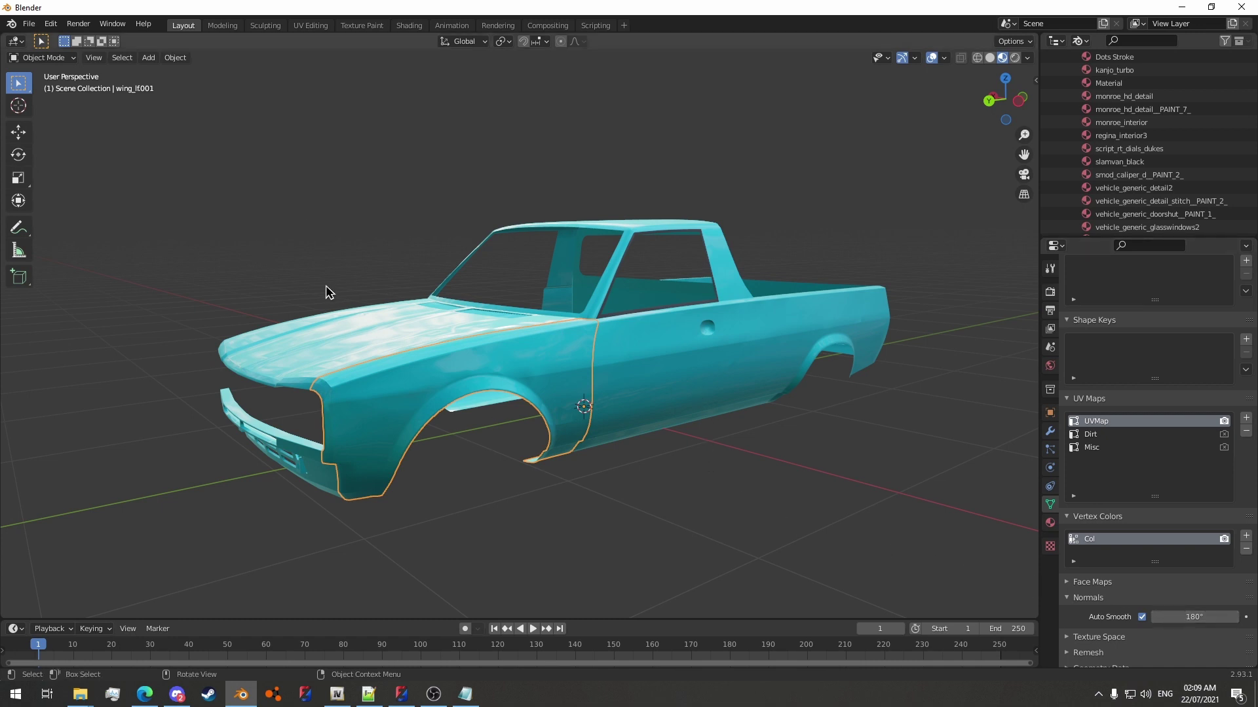
middle_drag(467, 324, 463, 325)
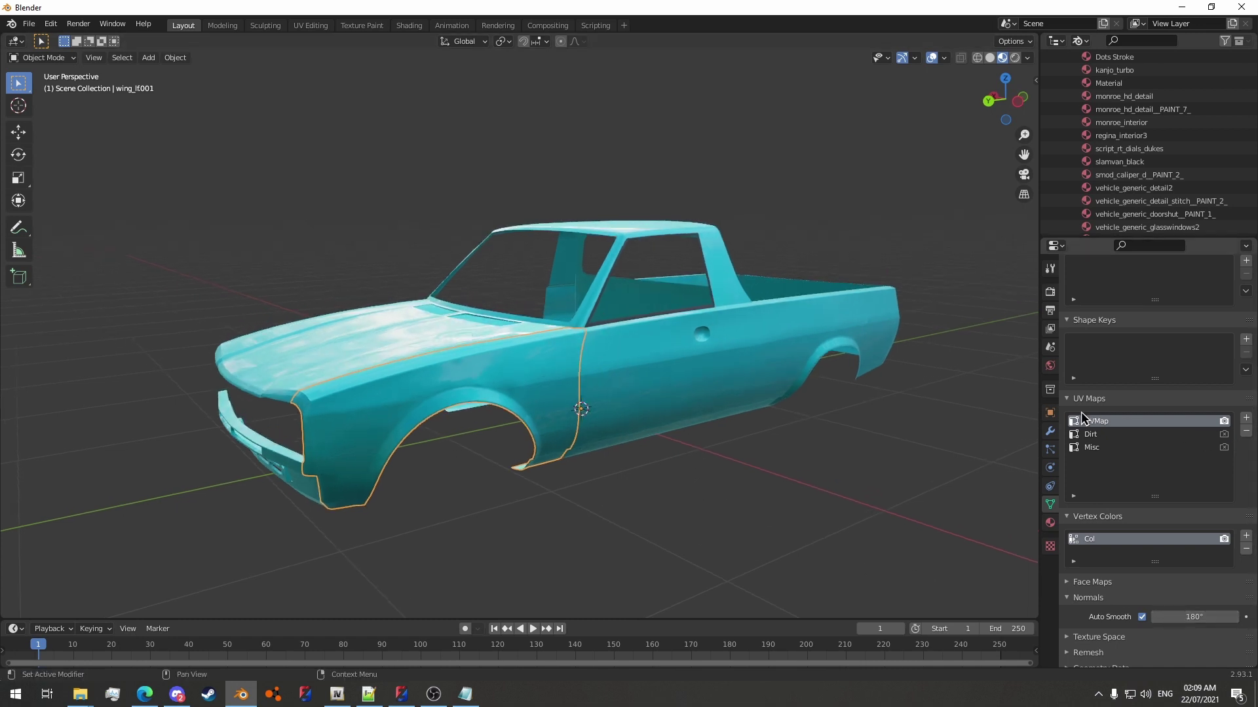
Enable Auto Smooth at 180° for the driver-side door and rename its UV maps to UVmap, Dirt and Misc.
click(671, 387)
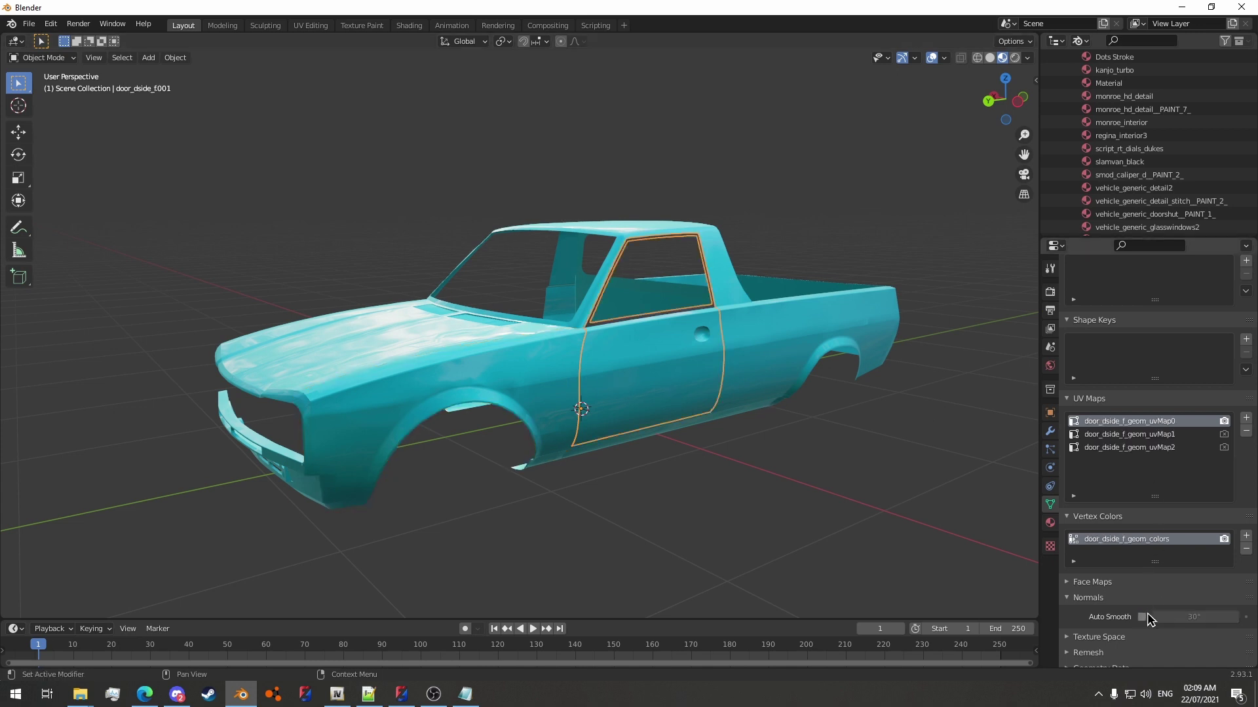
double_click(1128, 422)
text(UVmap)
key(Tab)
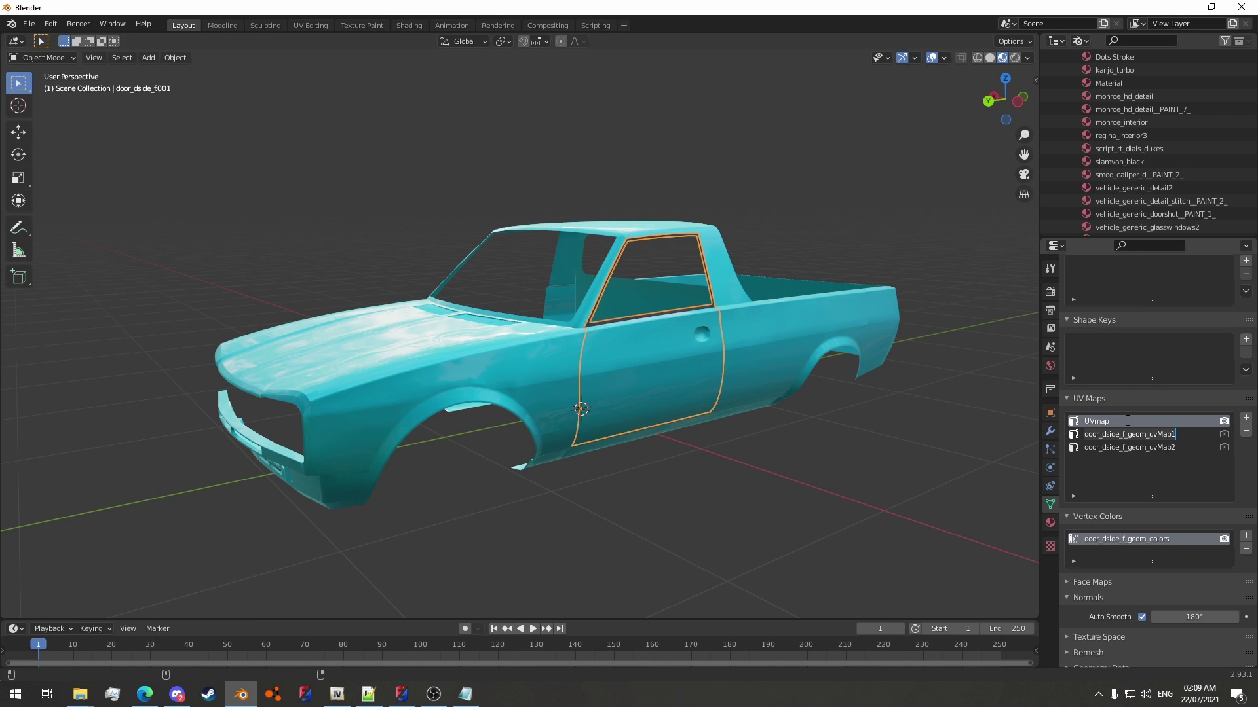
text(Dirt)
key(Tab)
text(Misc)
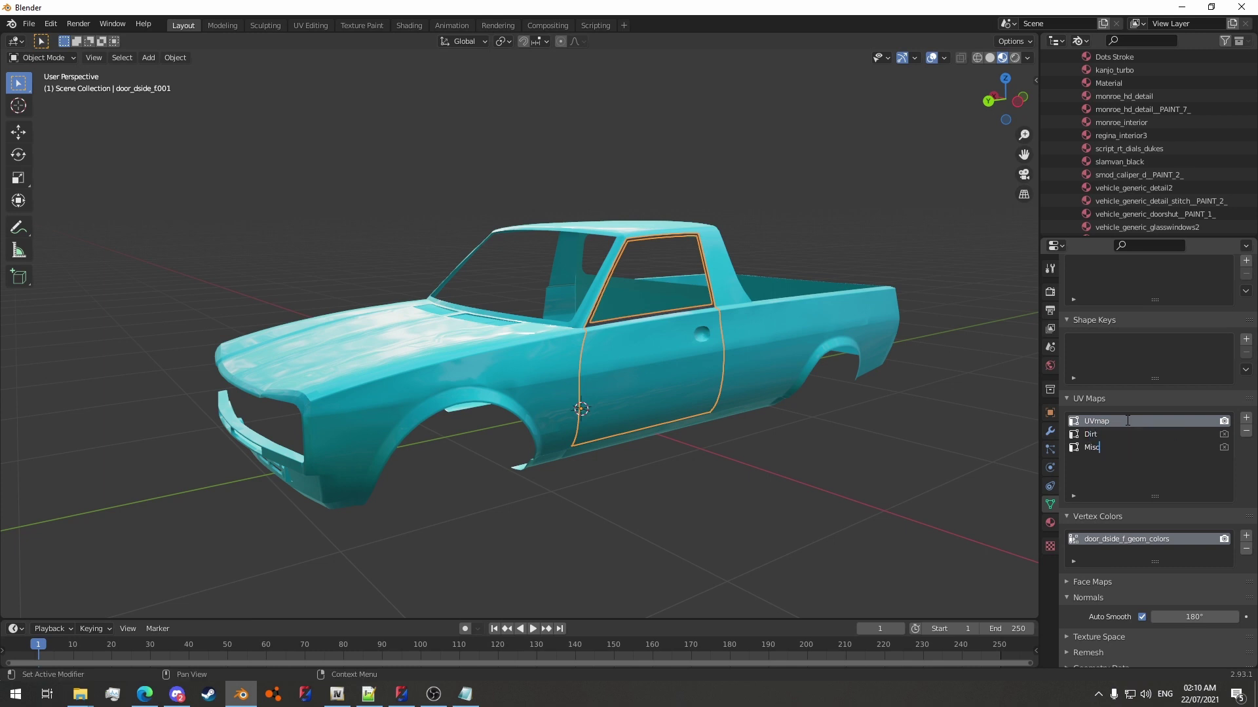
Correct the door's first UV map name to UVMap and rename its vertex colour layer to Col.
key(Tab)
text(UVM)
double_click(1136, 539)
text(Col)
Rename the UV maps of the painted bodyshell to UVMap, Dirt and Misc.
click(759, 337)
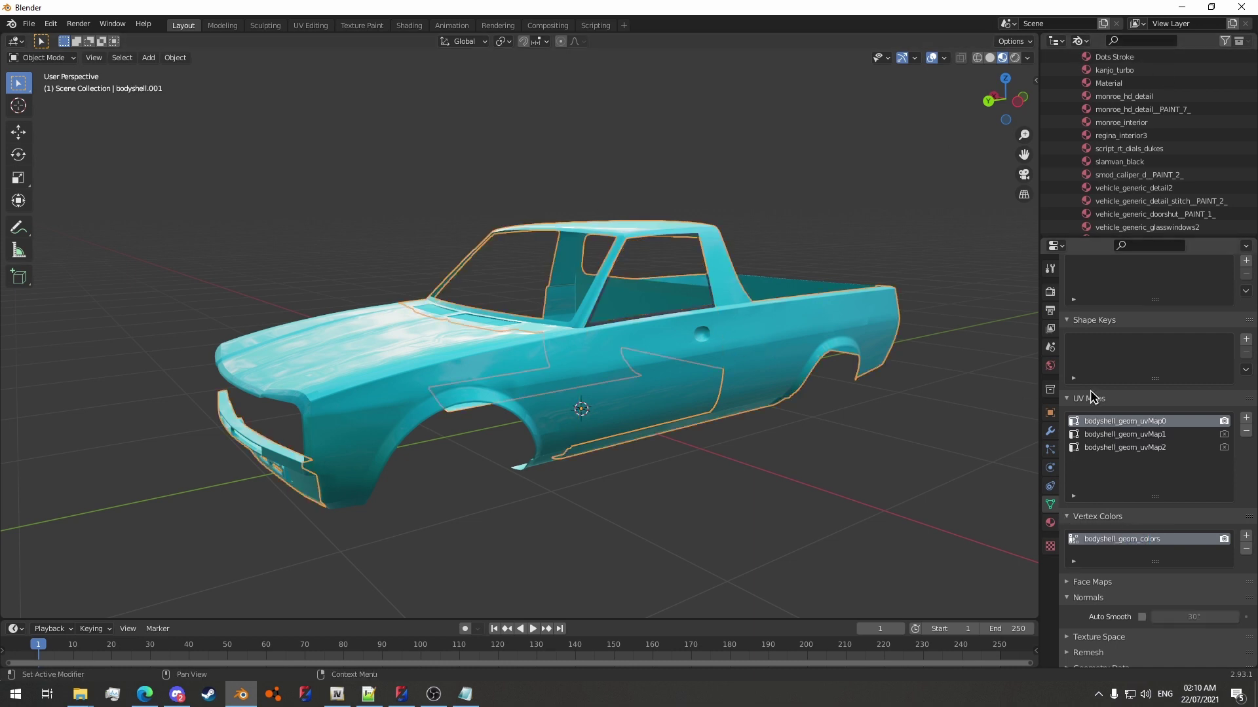
double_click(1105, 423)
text(UVMap)
key(Tab)
text(Dirt)
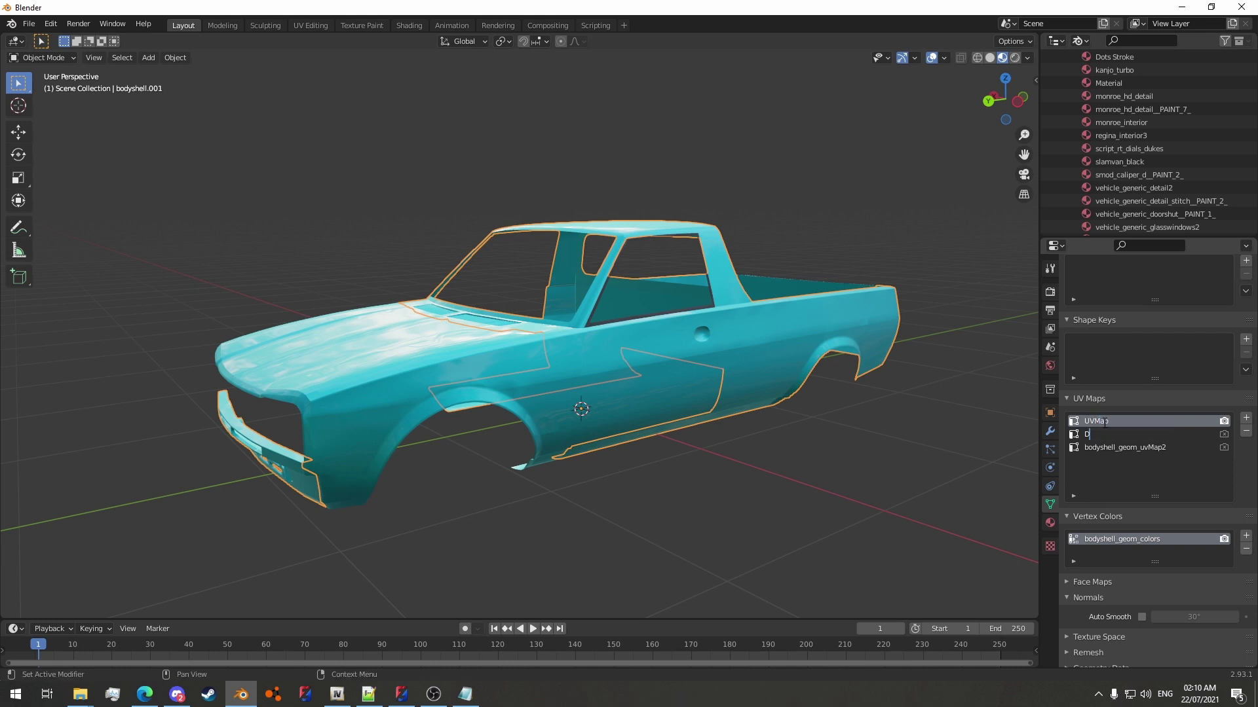
key(Tab)
text(Misc)
key(Return)
Rename the bodyshell's vertex colour layer to Col and enable Auto Smooth for its normals.
double_click(1127, 538)
text(Col)
key(Return)
click(1142, 617)
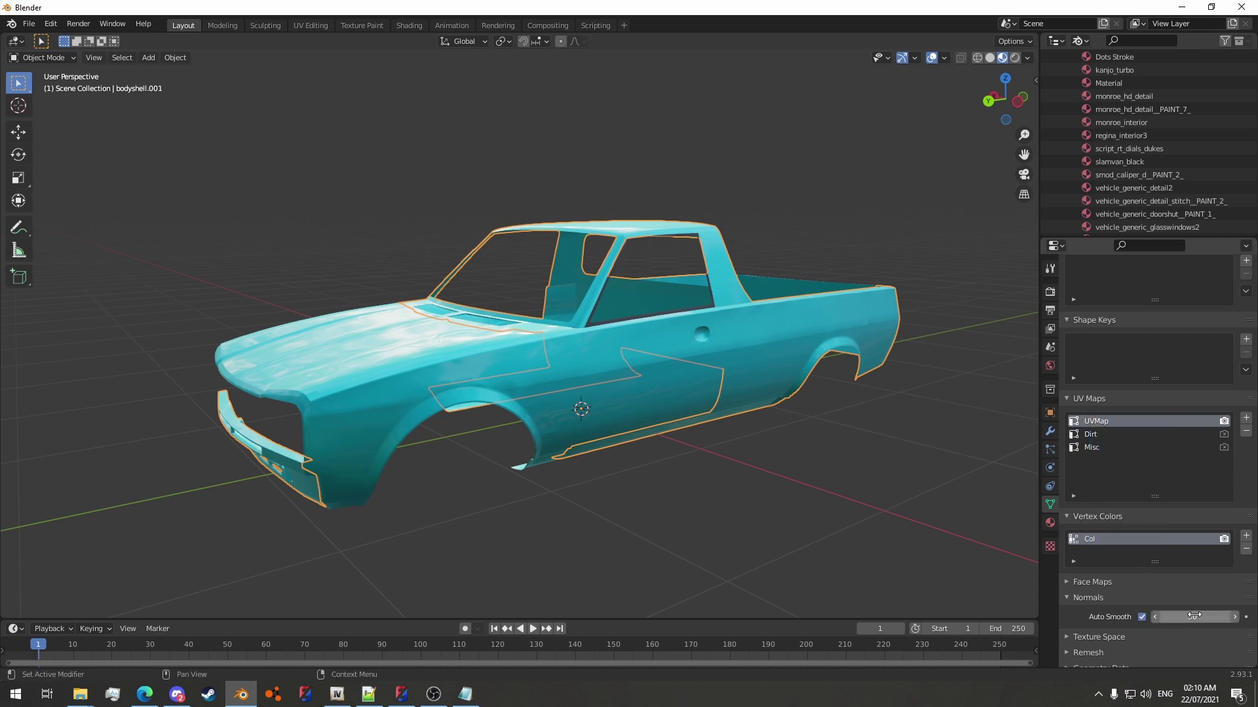
Hide the finished driver-side front wing, door and bodyshell.
click(545, 457)
shift+click(648, 387)
shift+click(773, 348)
key(h)
Rename the bonnet's UV maps to UVMap, Dirt and Misc.
click(343, 357)
double_click(1117, 421)
text(UVM)
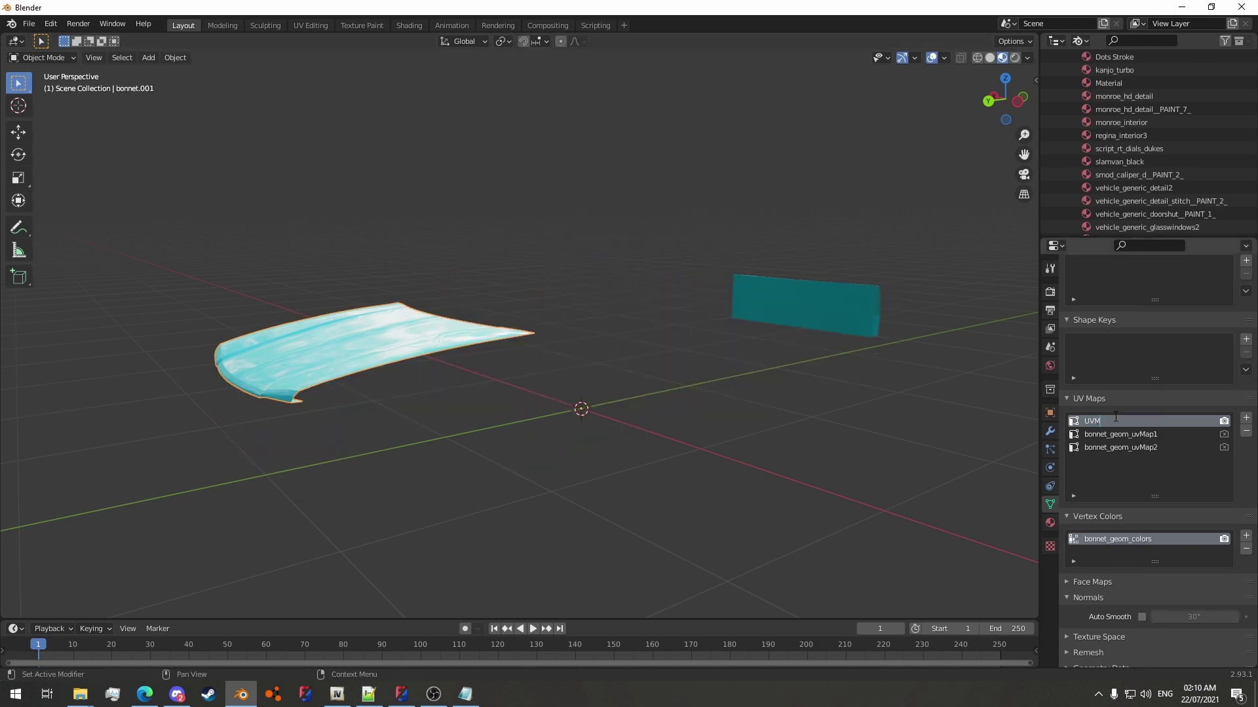
text(ap)
key(Tab)
text(Dirt)
key(Tab)
text(M)
Rename the bonnet's vertex colour layer to Col and enable Auto Smooth at 180°.
double_click(1107, 539)
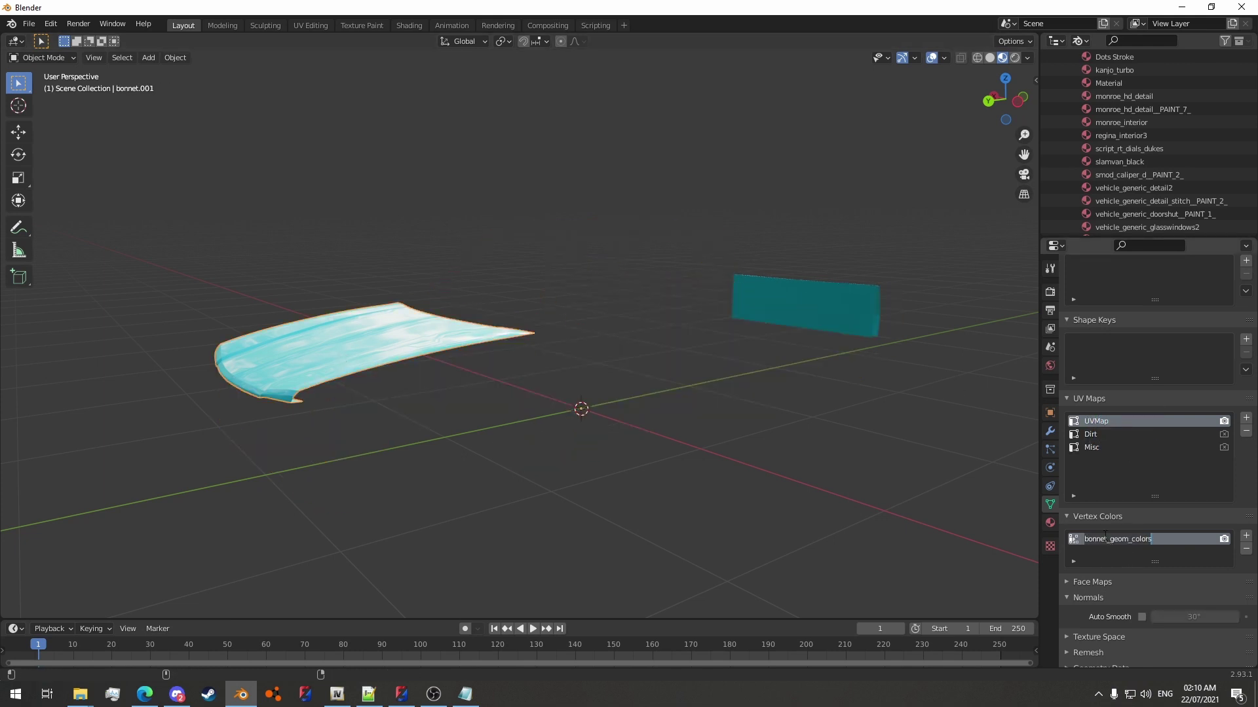
text(Col)
key(Return)
click(1142, 617)
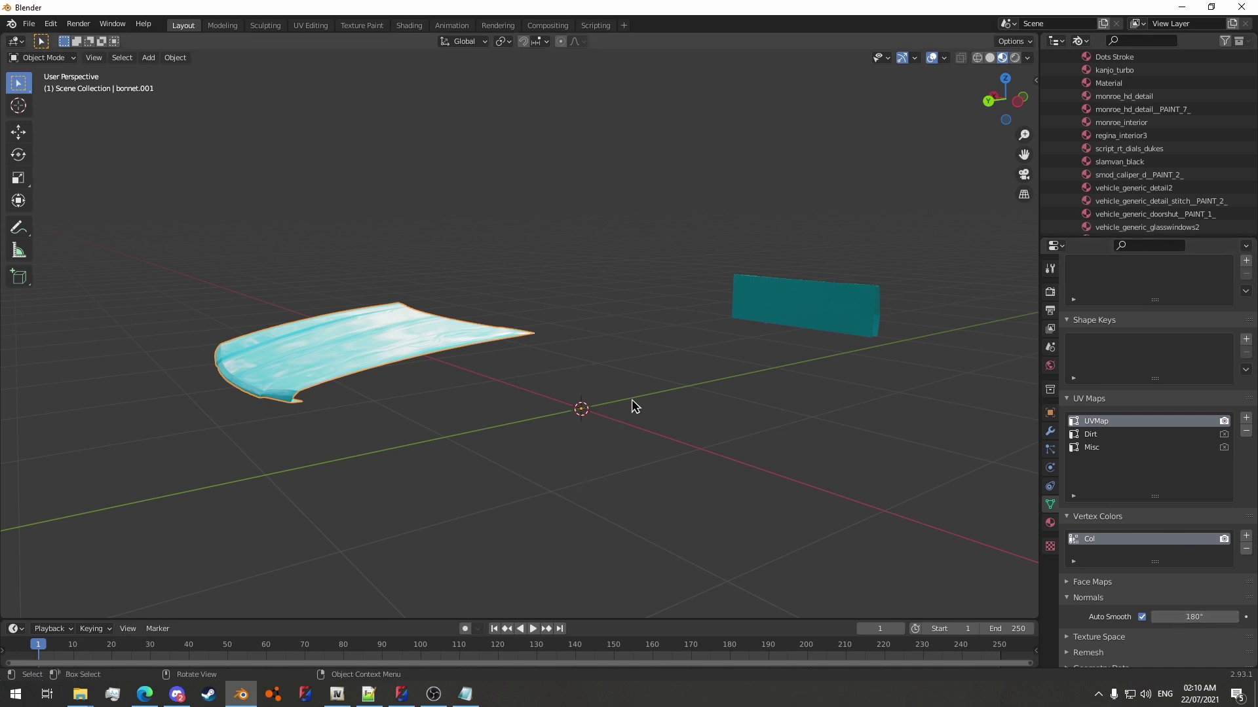
Rename the UV maps of the painted tailgate to UVMap, Dirt and Misc.
middle_drag(812, 381, 641, 393)
click(760, 397)
double_click(1145, 422)
text(UVMap)
key(Tab)
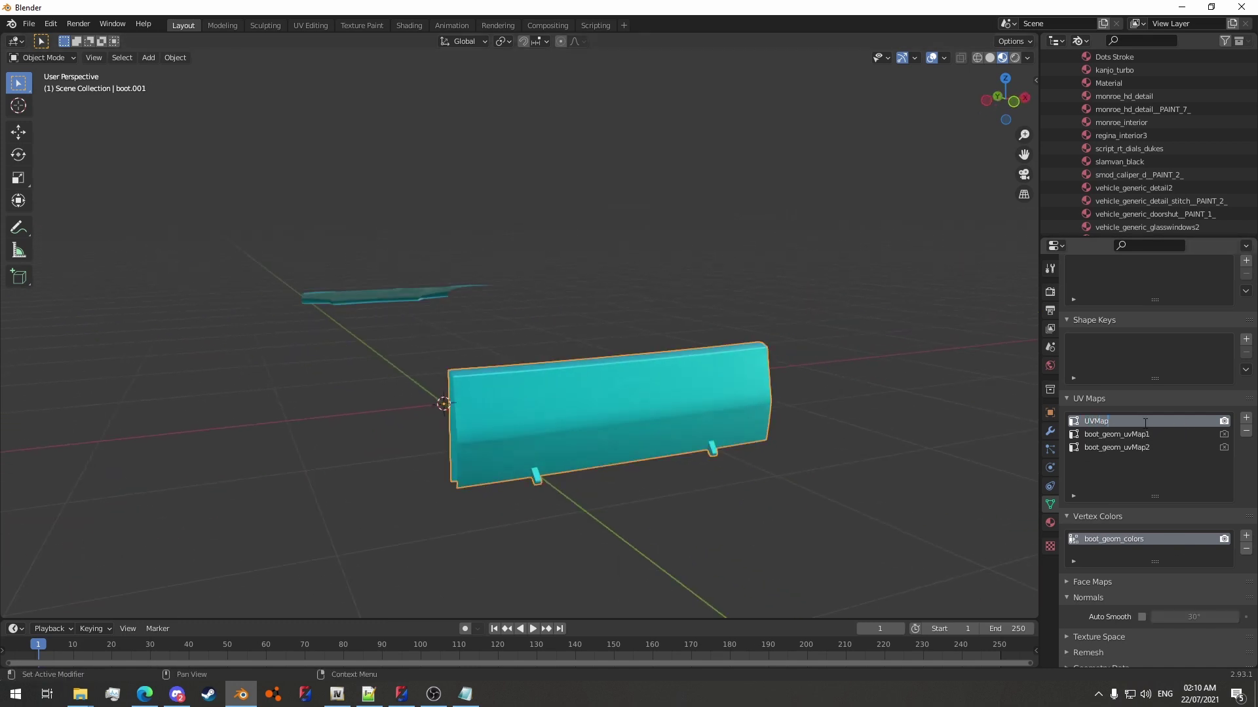
text(Dirt)
key(Tab)
text(Misc)
key(Return)
Rename the tailgate's vertex colour layer to Col and enable Auto Smooth for its normals.
double_click(1108, 539)
text(Col)
key(Return)
click(1141, 617)
Reveal all hidden parts of the pickup again.
middle_drag(629, 308, 593, 318)
click(557, 387)
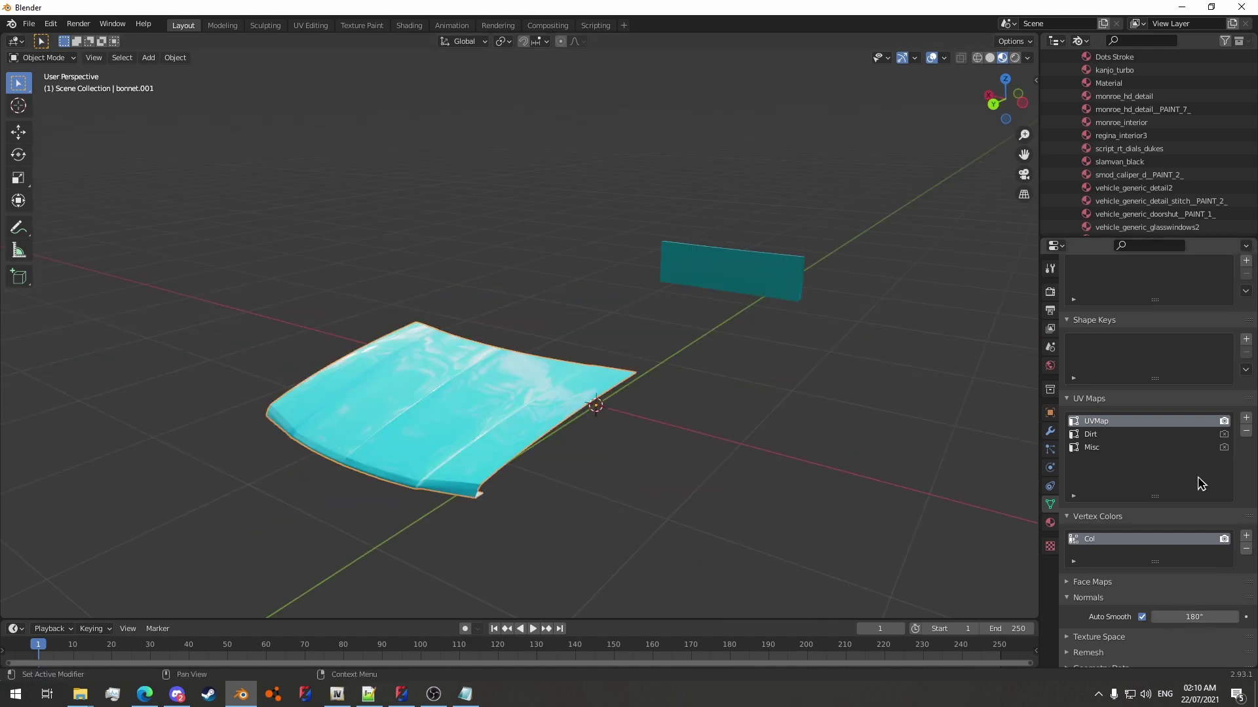
middle_drag(773, 377, 755, 367)
key(alt+h)
click(817, 431)
scroll(1149, 157, up, 12)
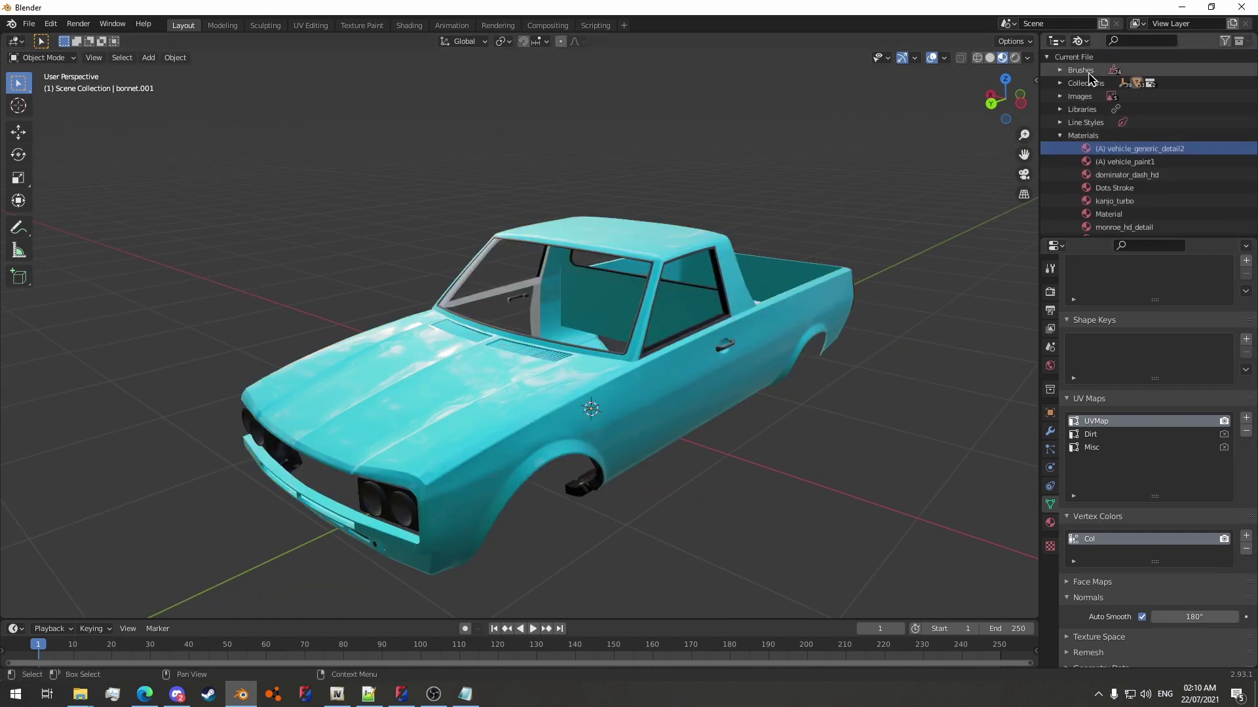
Try to select the original bodyshell, bonnet, boot, door and left wing leftovers together in the bodypanels collection.
click(1113, 96)
ctrl+click(1107, 123)
ctrl+click(1102, 148)
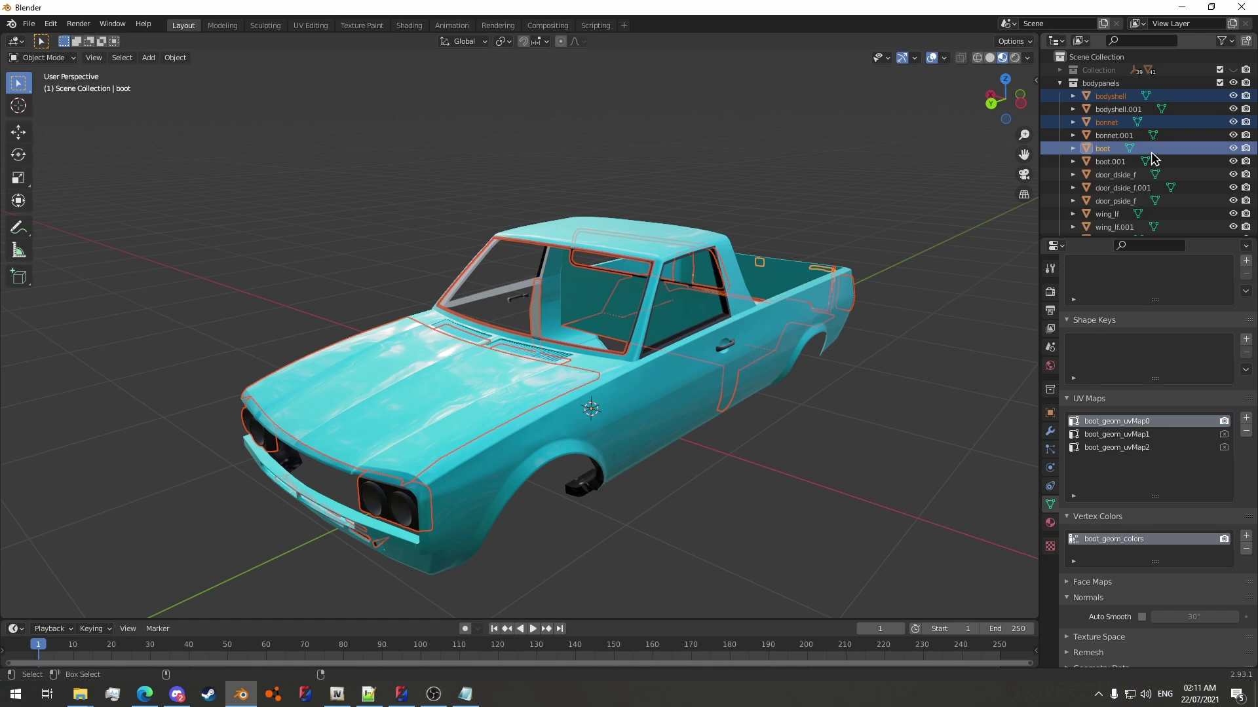
scroll(1114, 157, down, 1)
ctrl+click(1115, 159)
ctrl+click(1115, 185)
mouse_move(556, 242)
middle_down()
mouse_move(718, 237)
mouse_move(576, 243)
middle_up()
ctrl+click(1116, 199)
middle_drag(610, 491, 582, 513)
key(ctrl+z)
Hide the original leftover parts of the left wing, bodyshell and both doors, keeping the separated painted panels.
click(582, 513)
click(599, 459)
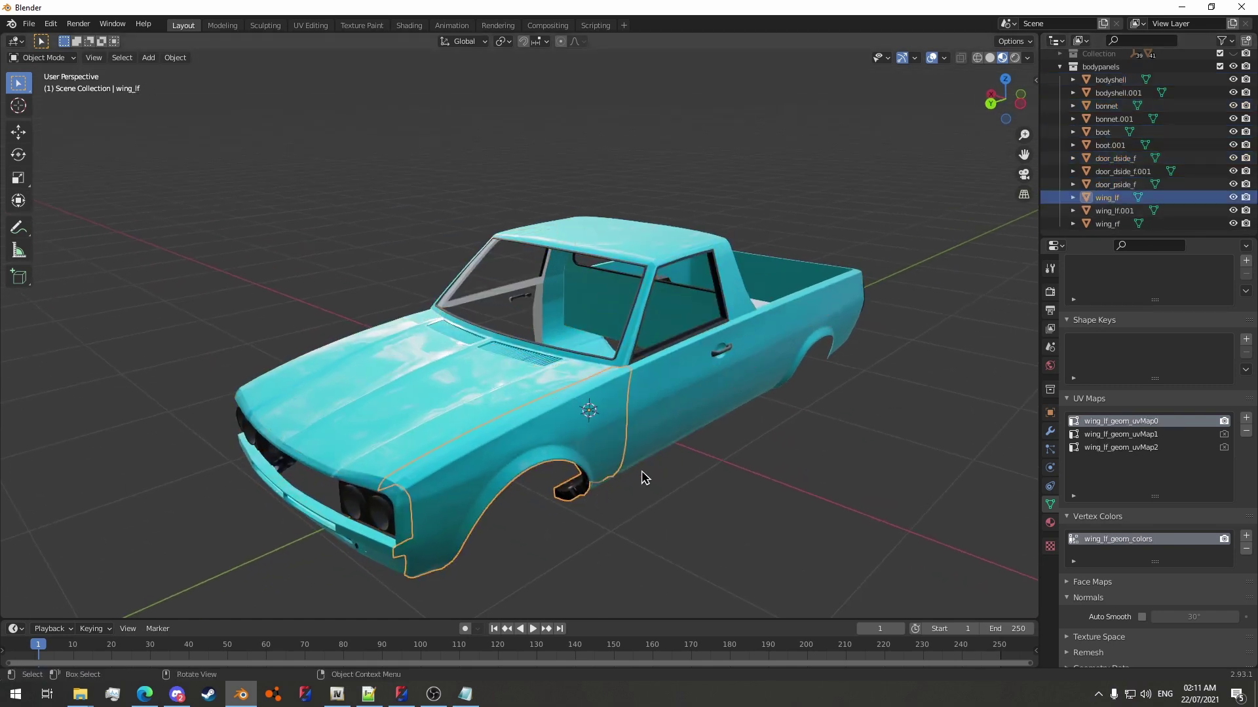
shift+click(357, 500)
key(h)
middle_drag(561, 374, 508, 388)
scroll(564, 447, up, 4)
click(577, 487)
key(h)
middle_drag(583, 472, 786, 393)
click(468, 304)
key(h)
middle_drag(517, 327, 366, 354)
middle_drag(662, 404, 442, 406)
Add a Weighted Normal modifier to the painted bonnet.
click(443, 406)
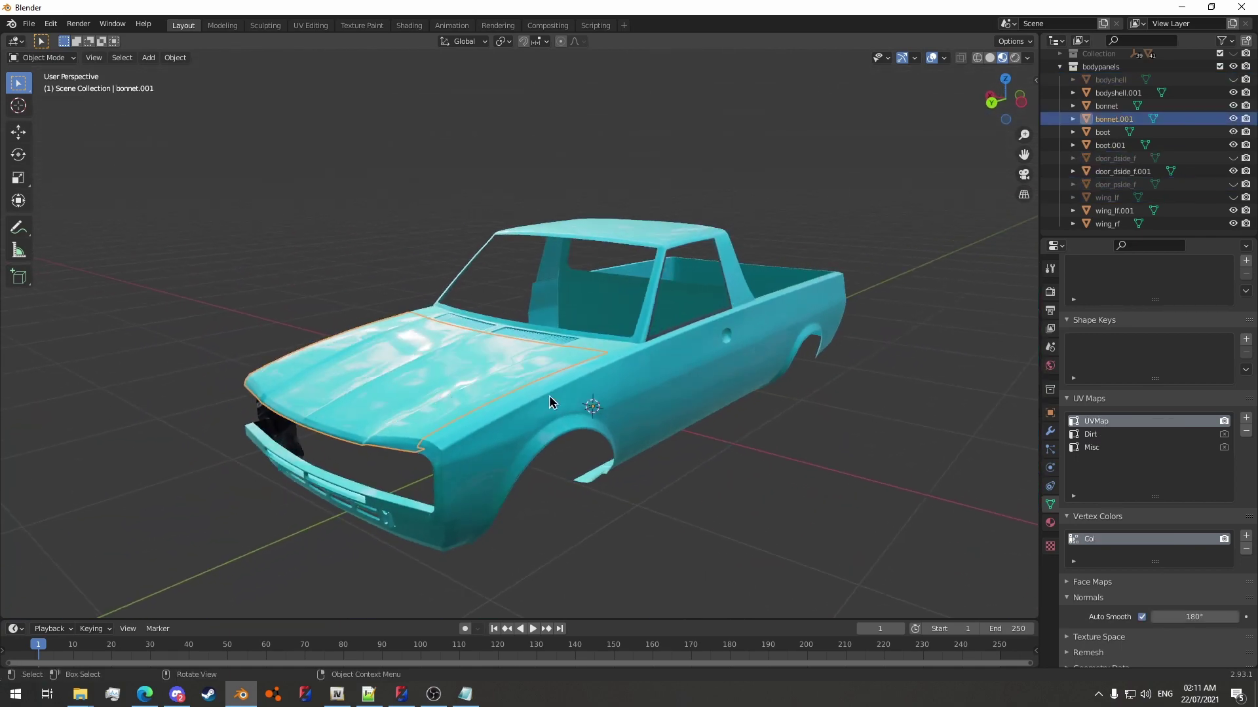
click(1050, 431)
click(1101, 290)
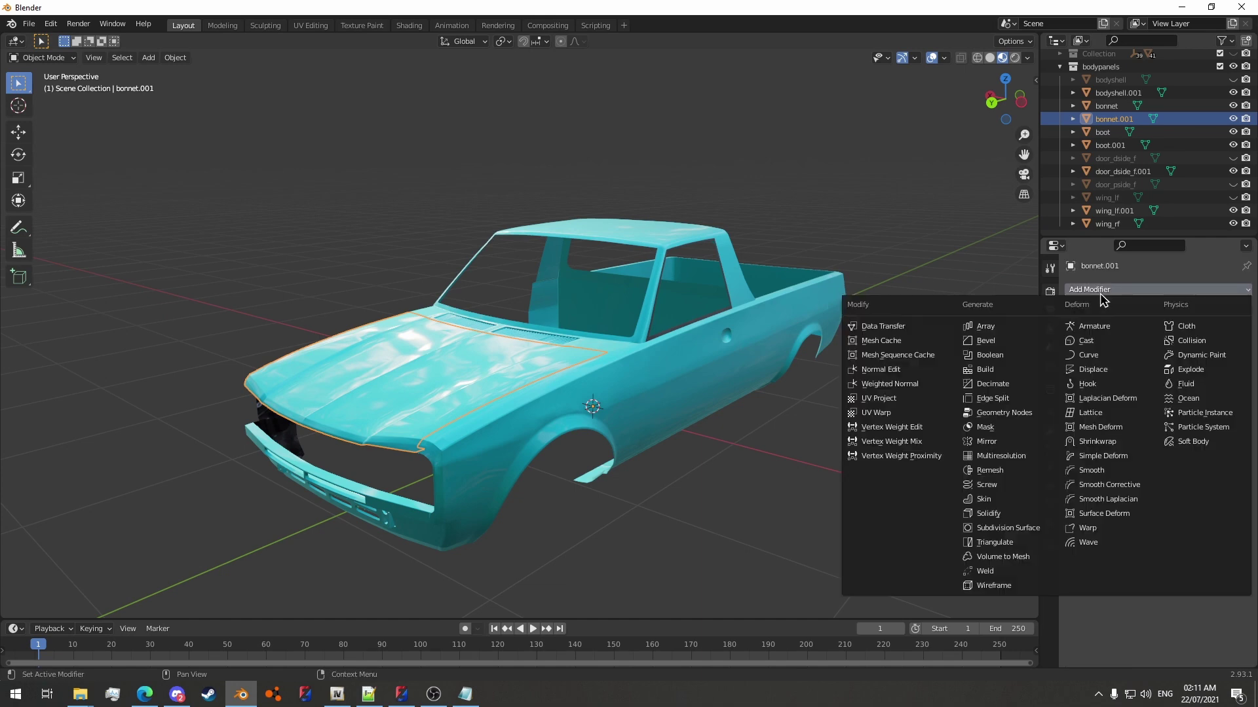
click(891, 384)
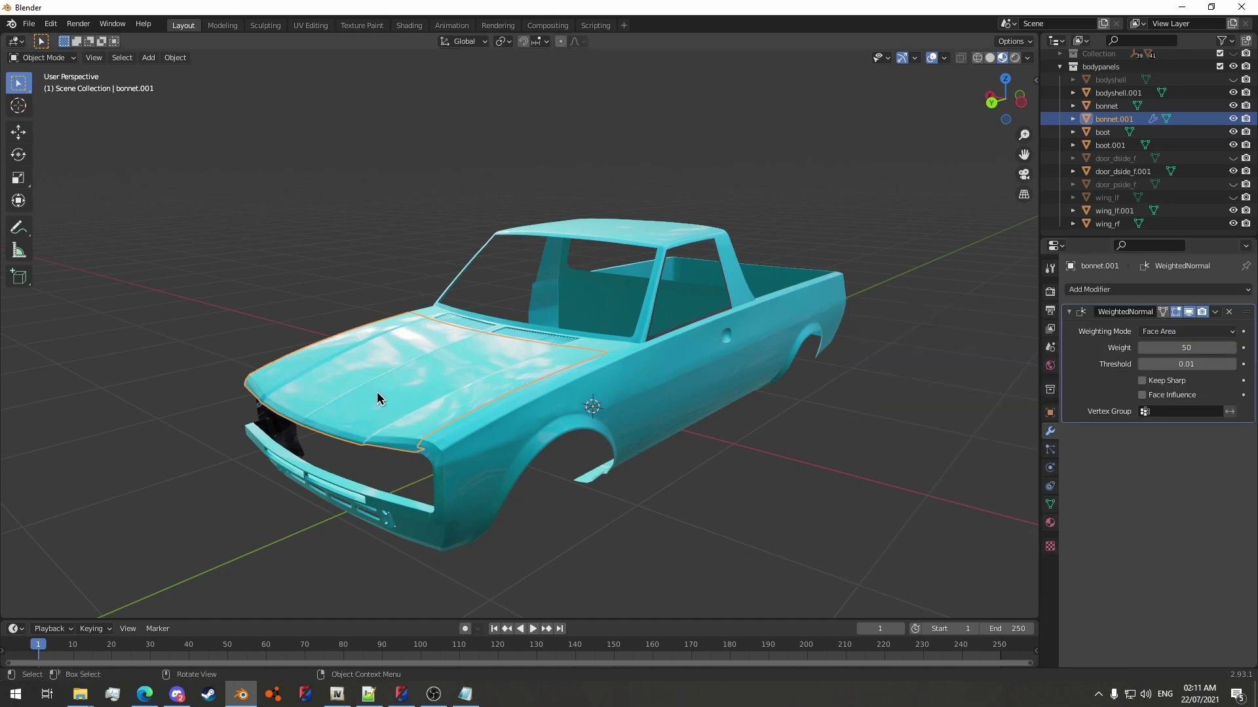
Compare the bonnet's surface reflections with the Weighted Normal modifier switched off and on.
middle_drag(378, 397, 520, 402)
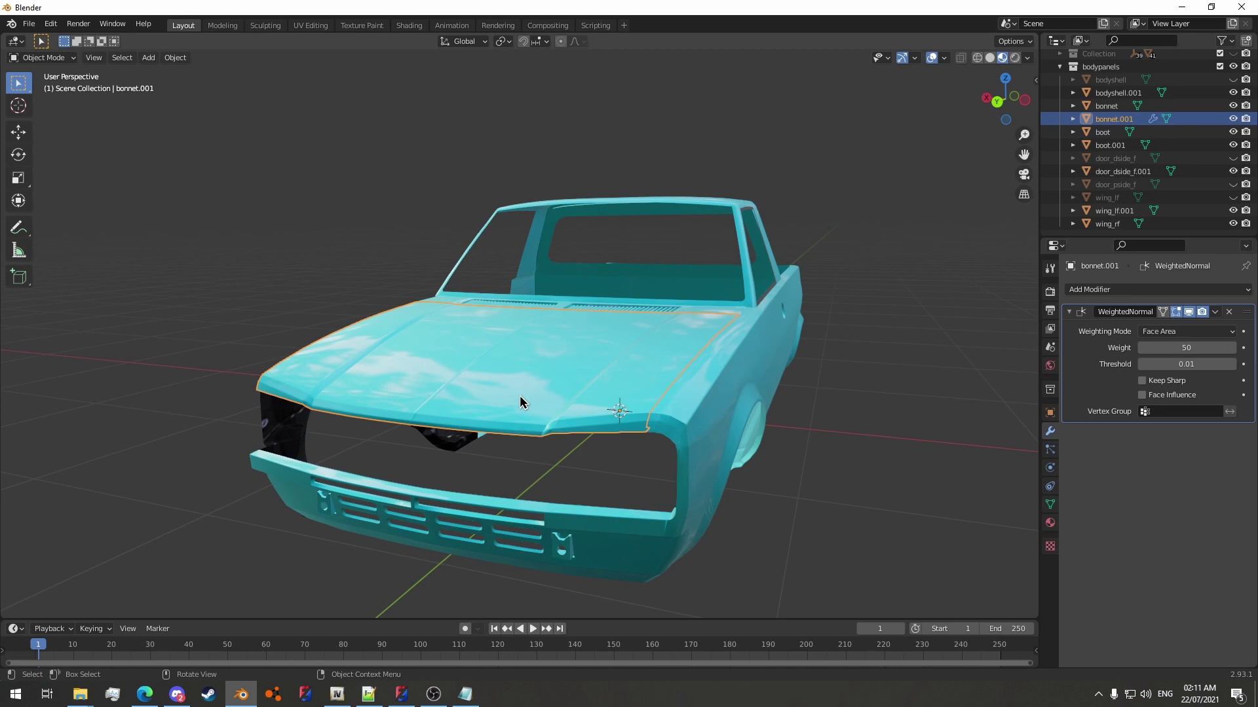
middle_drag(652, 410, 583, 364)
scroll(570, 376, up, 3)
scroll(570, 376, down, 2)
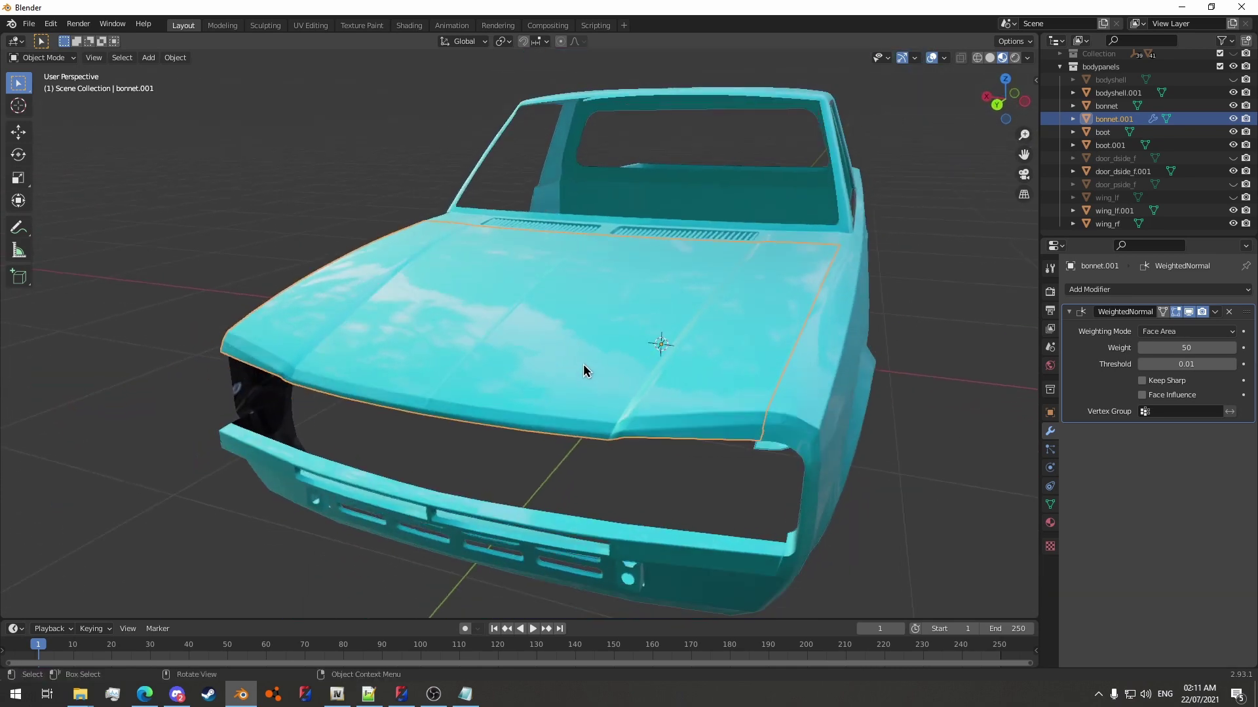
scroll(583, 364, up, 2)
click(1189, 312)
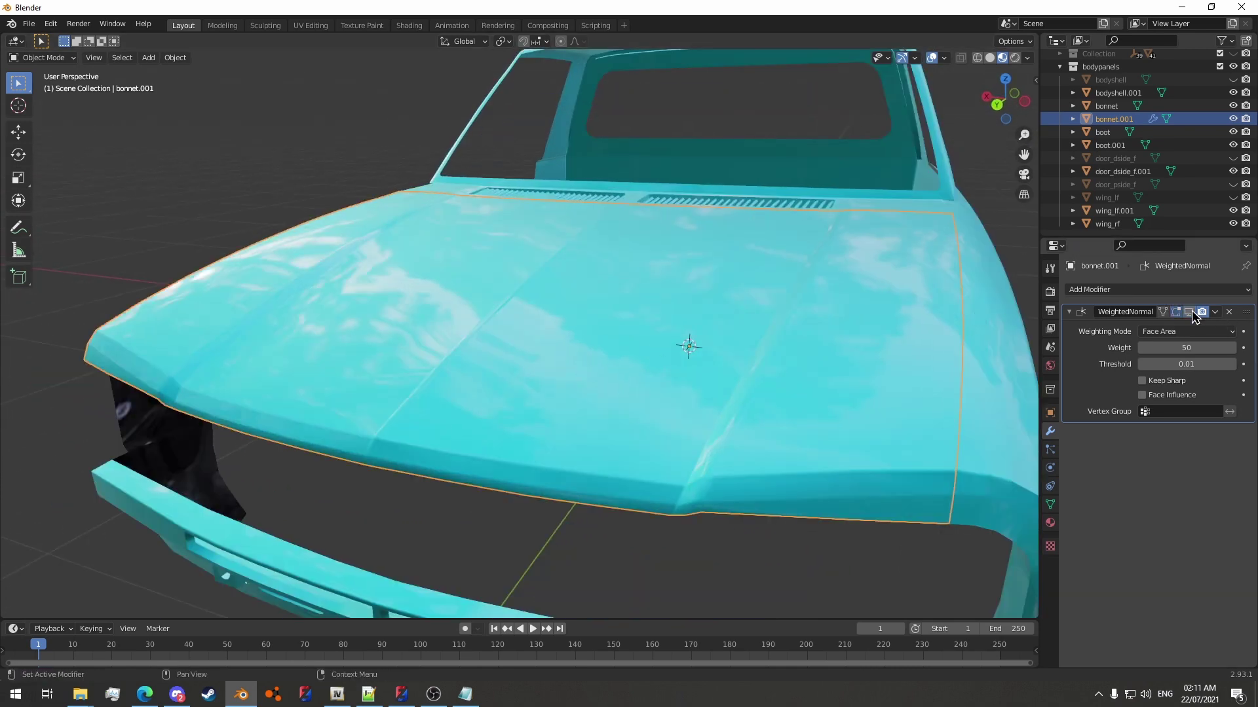
click(1190, 312)
click(1190, 311)
click(1190, 312)
click(1190, 311)
click(1190, 312)
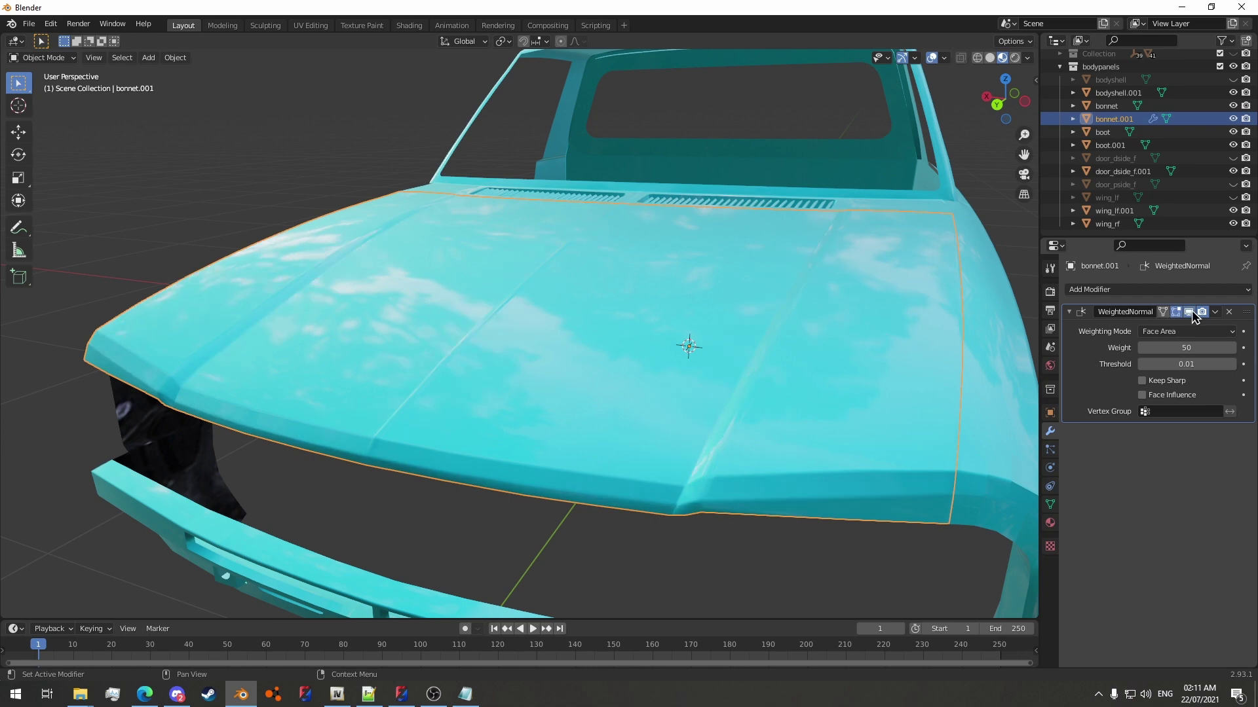
Select all visible body panels and copy the bonnet's Weighted Normal modifier to them.
scroll(786, 284, down, 2)
middle_drag(785, 284, 739, 299)
scroll(760, 284, down, 2)
scroll(758, 287, down, 2)
key(a)
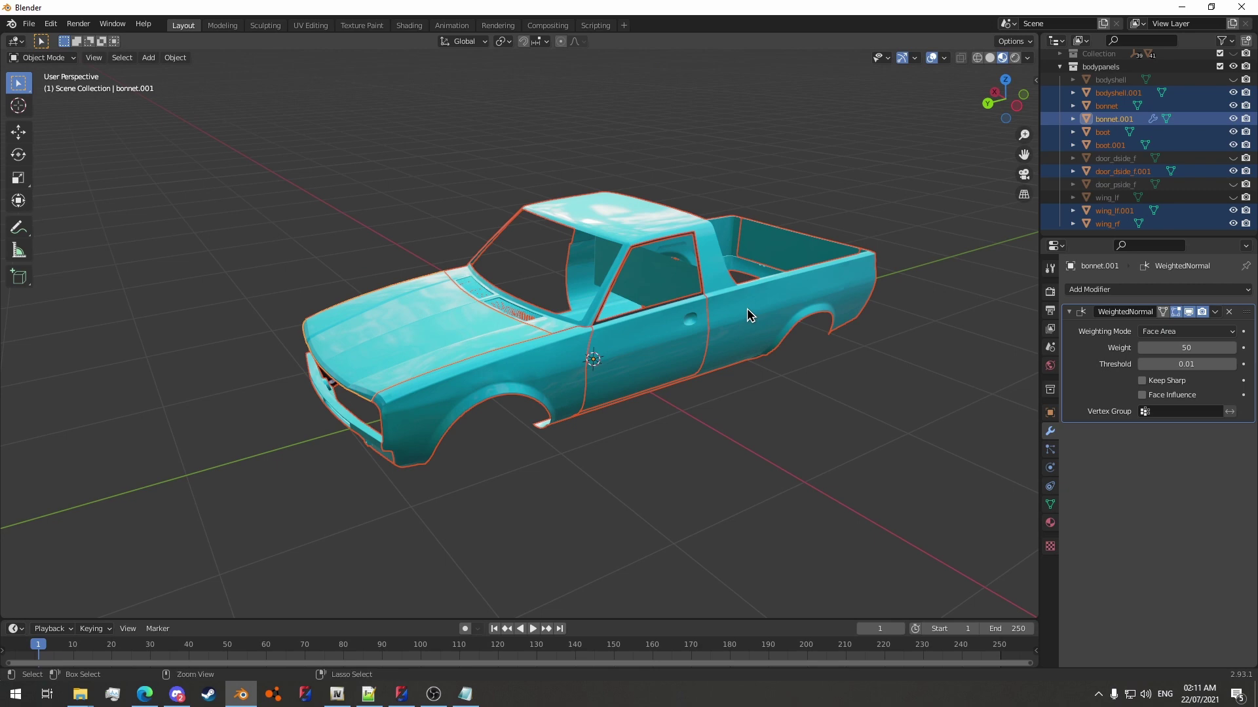
key(ctrl+l)
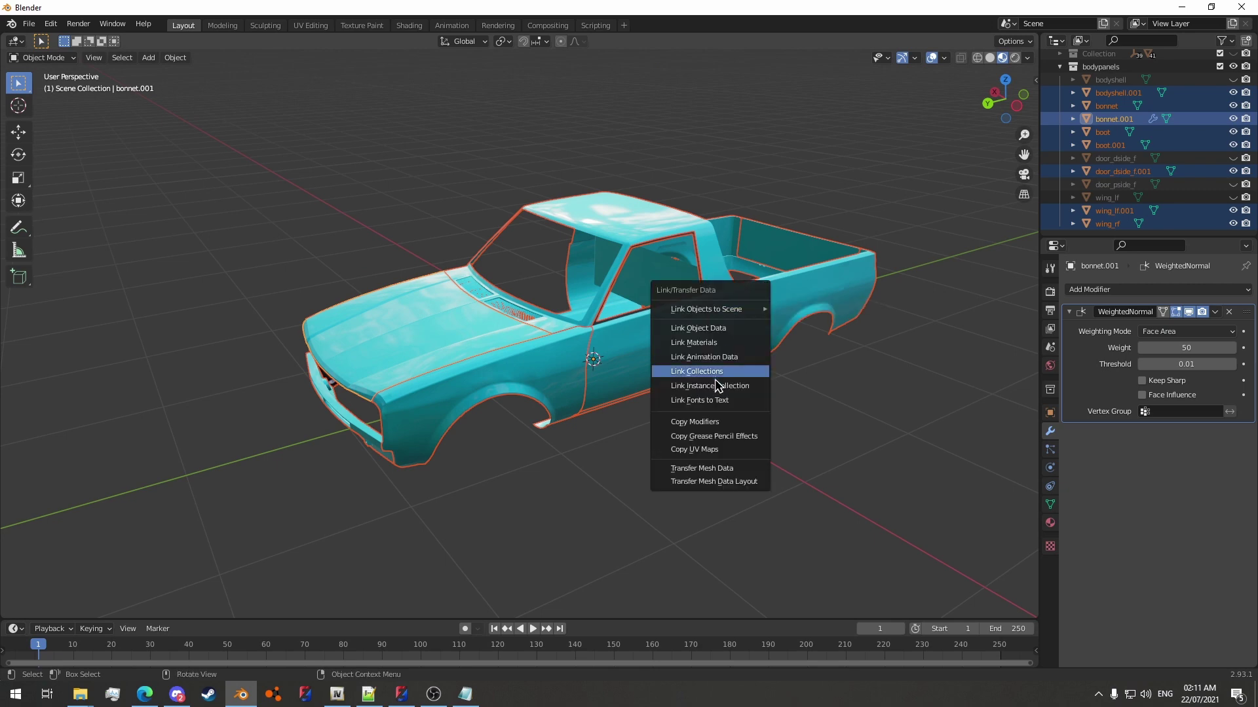
click(695, 422)
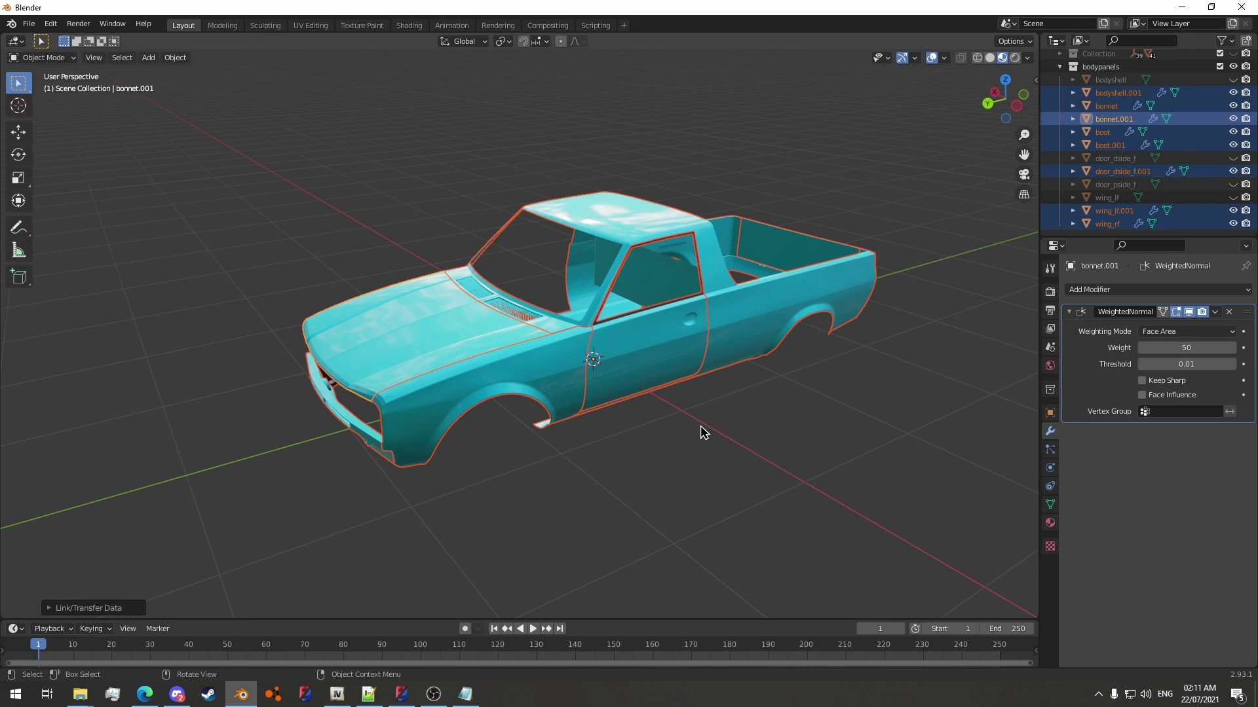
Hide the original leftover boot part behind the painted tailgate, keeping the separated painted panel.
middle_drag(650, 436, 582, 387)
scroll(668, 413, up, 3)
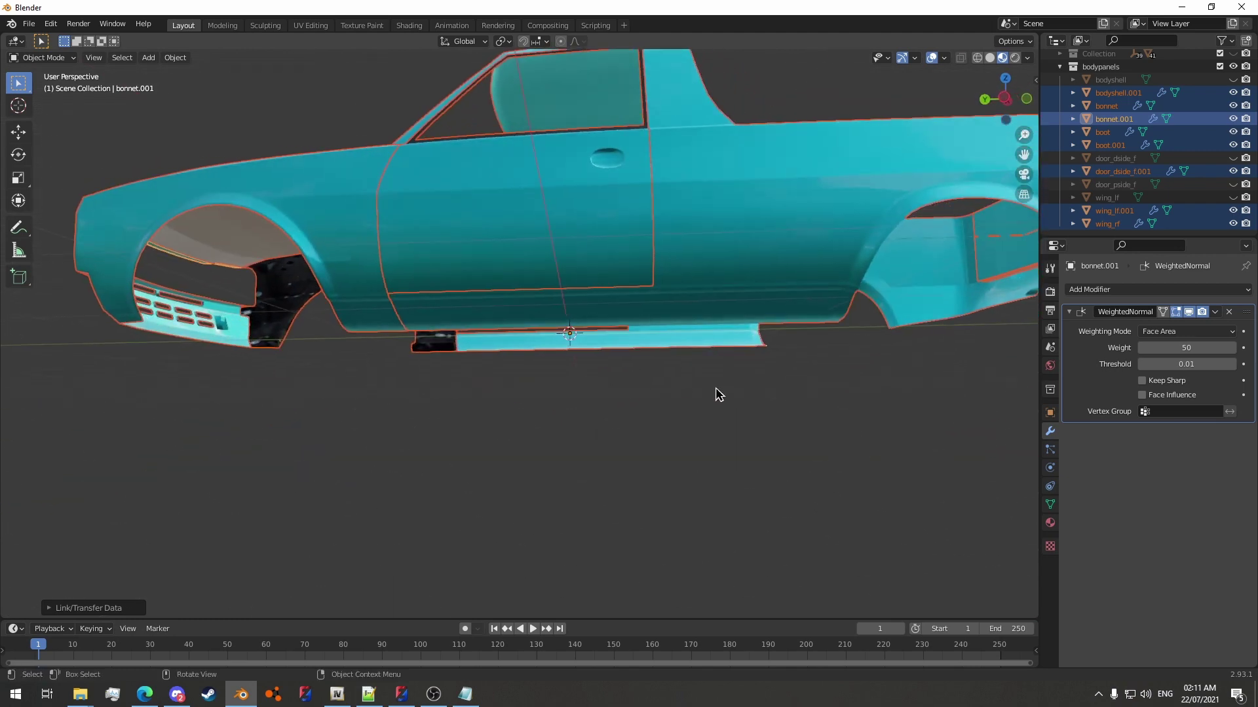
middle_drag(716, 393, 621, 424)
scroll(660, 410, down, 5)
click(674, 528)
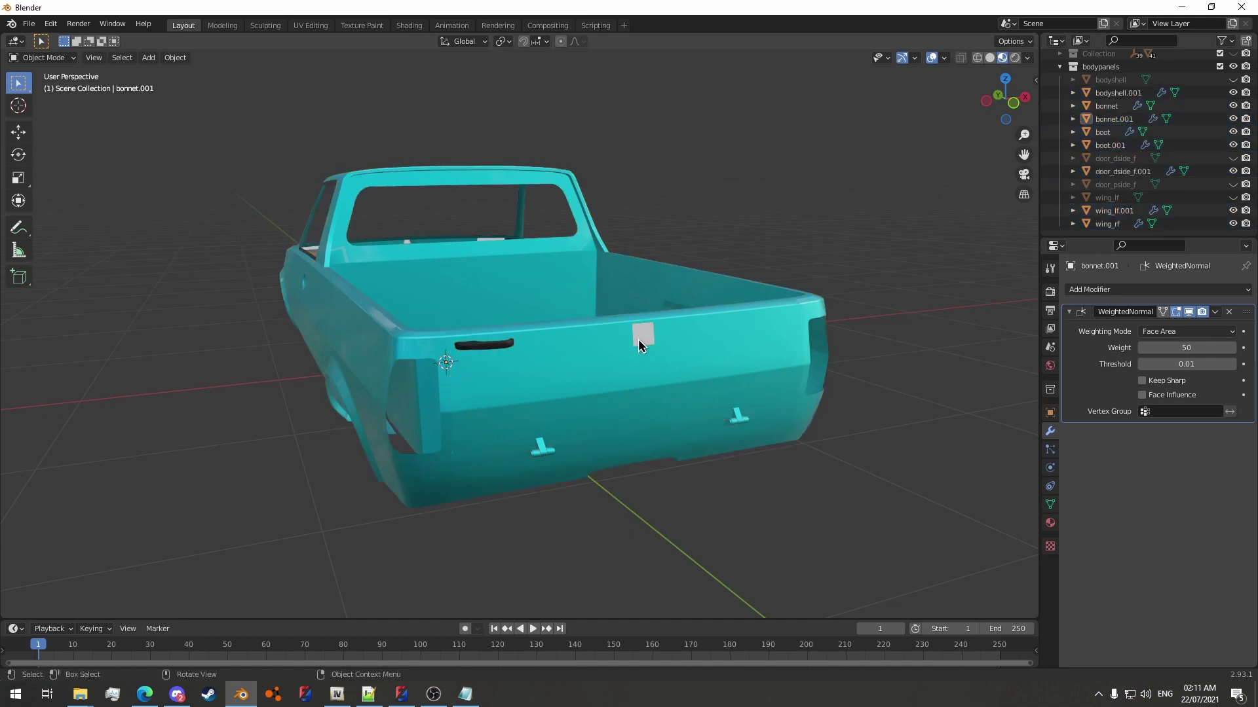
click(639, 333)
key(h)
Add a Mirror modifier on the X axis to the painted left wing and place it before the Weighted Normal modifier.
middle_drag(639, 333, 572, 388)
click(624, 373)
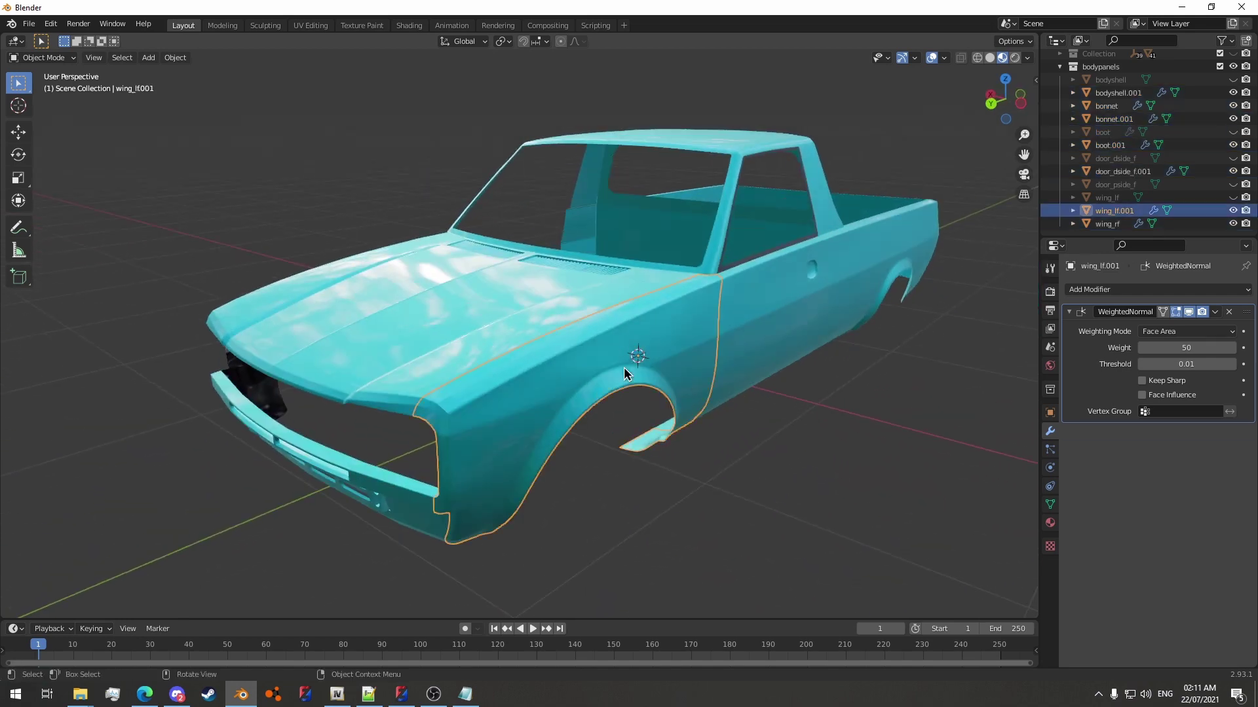
click(1043, 291)
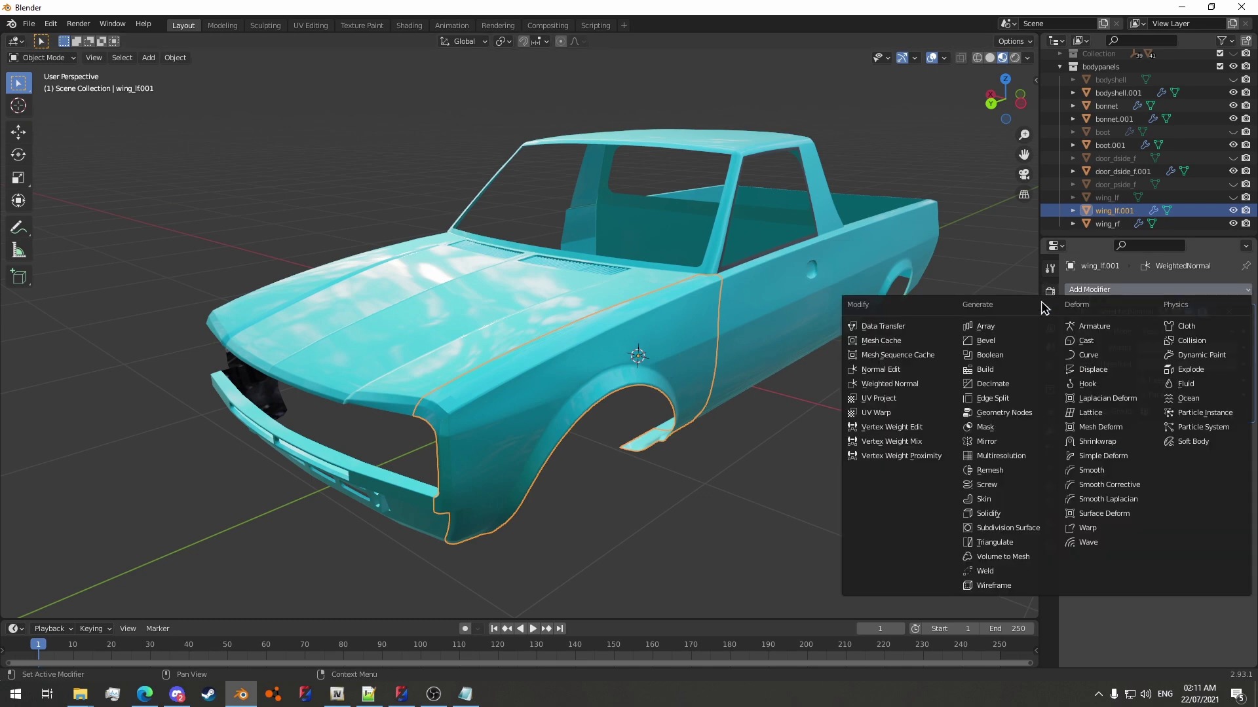
click(986, 441)
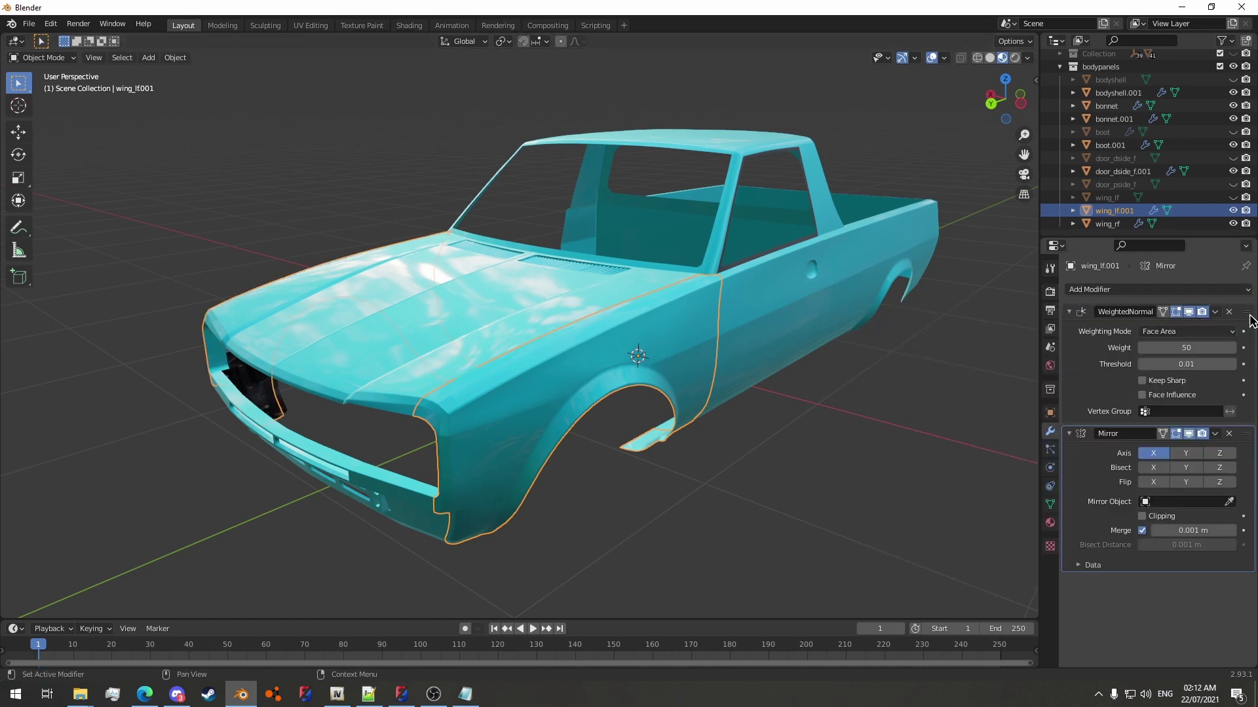
drag(1244, 311, 1241, 537)
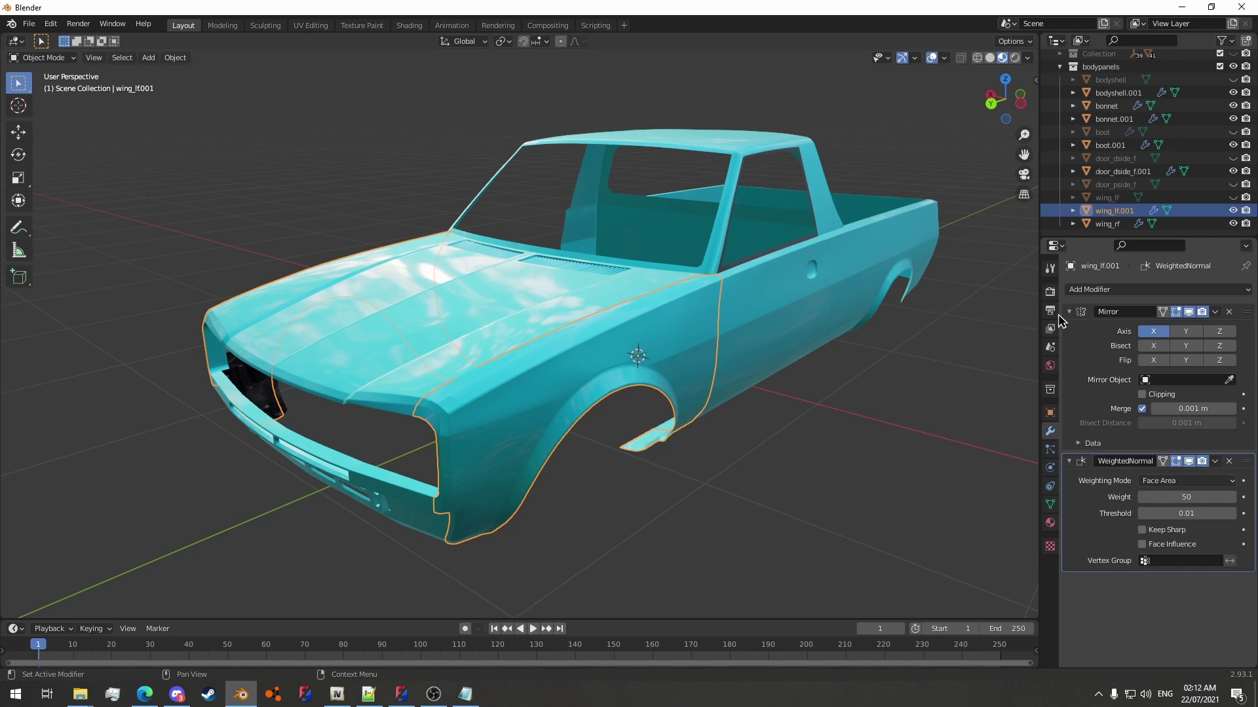
Delete the vehicle's right-hand half of the painted bonnet mesh up to the centre line.
middle_drag(557, 363, 575, 415)
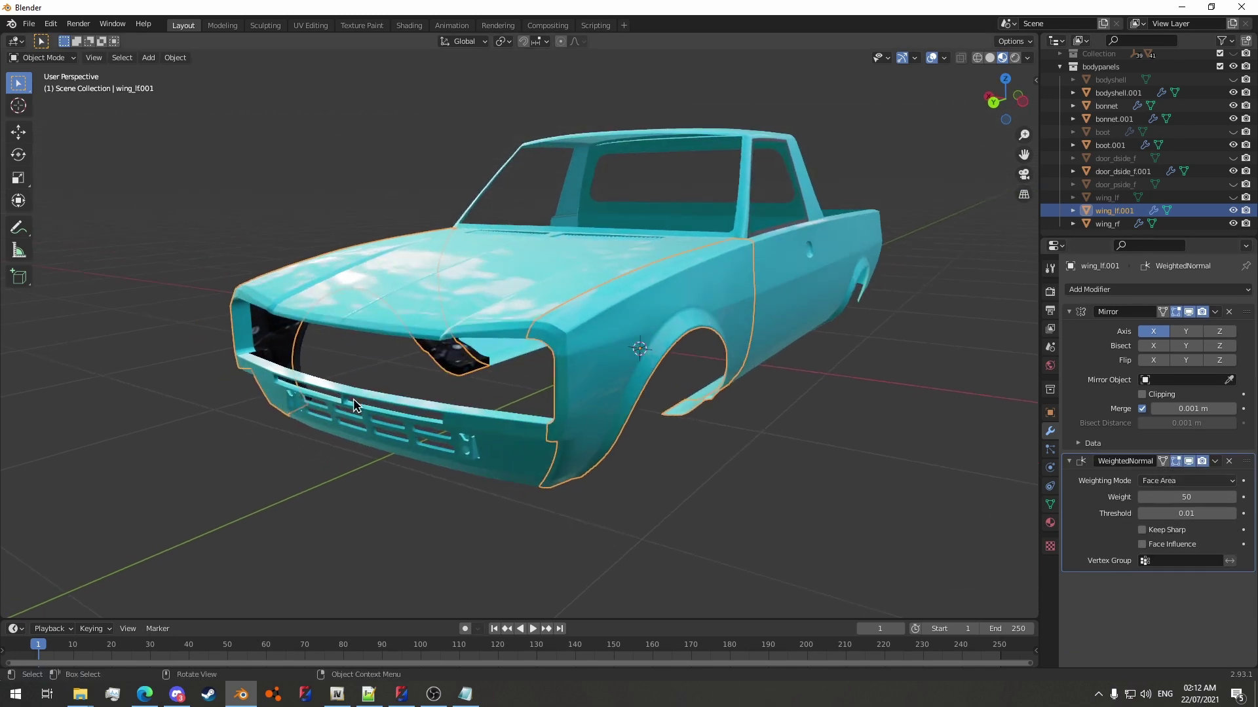
middle_drag(652, 277, 501, 315)
click(469, 311)
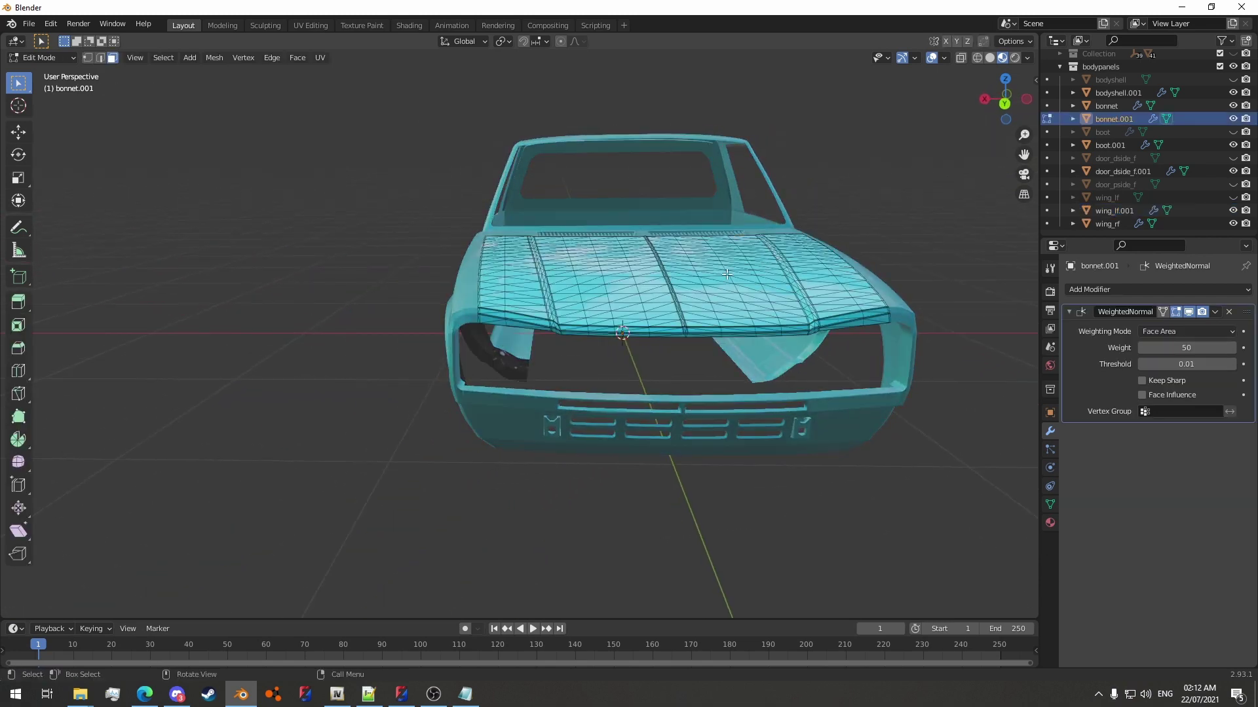
click(1005, 103)
scroll(607, 220, up, 7)
key(alt+z)
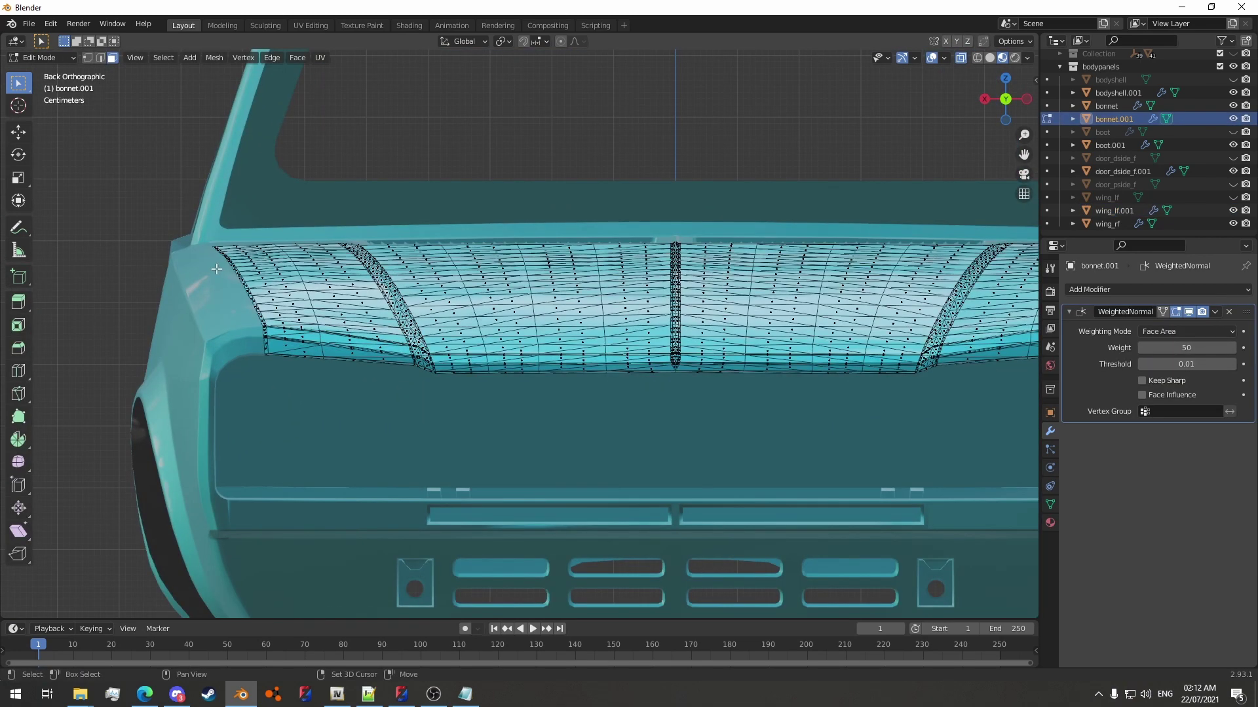
drag(171, 190, 676, 457)
scroll(538, 226, up, 6)
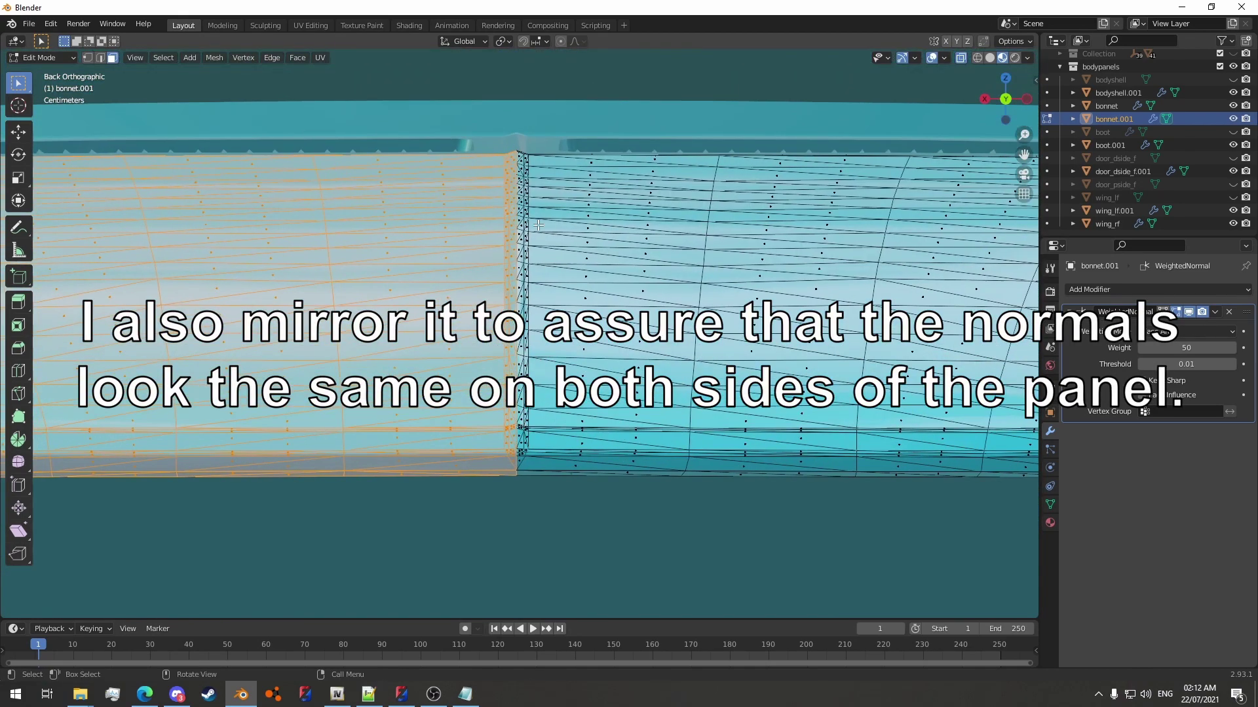
key(x)
click(505, 246)
scroll(505, 247, down, 10)
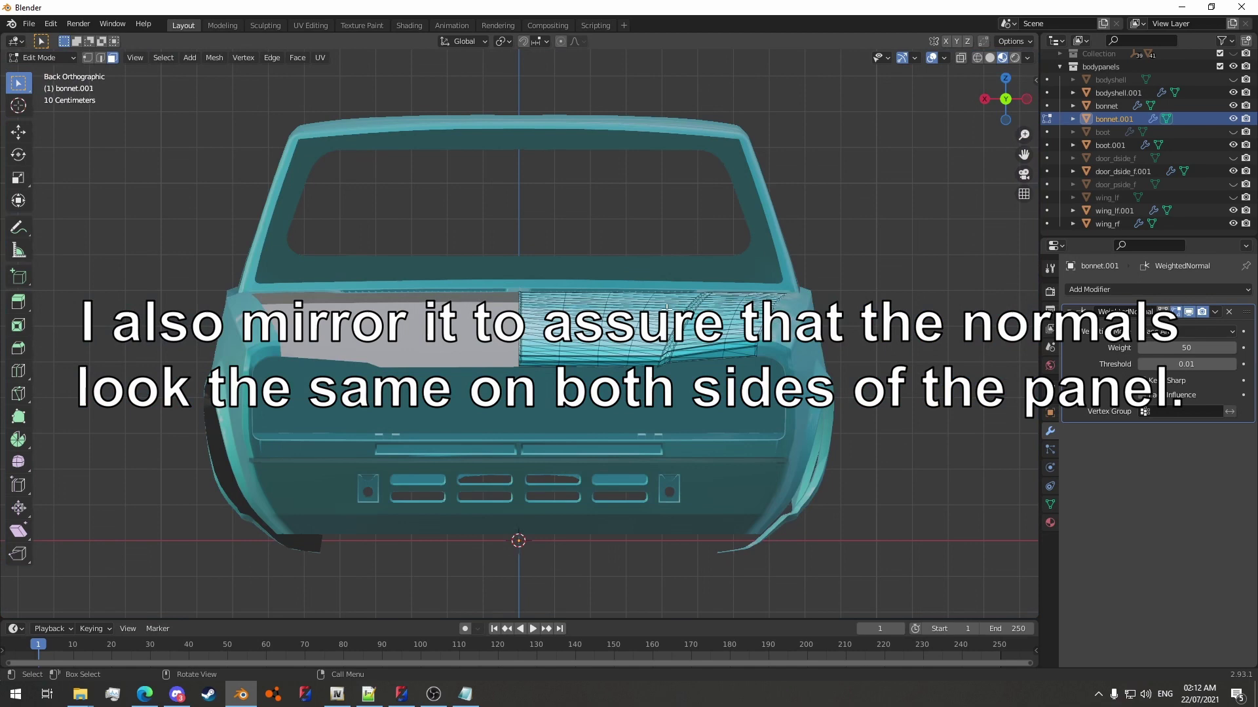
middle_drag(505, 247, 632, 345)
key(Tab)
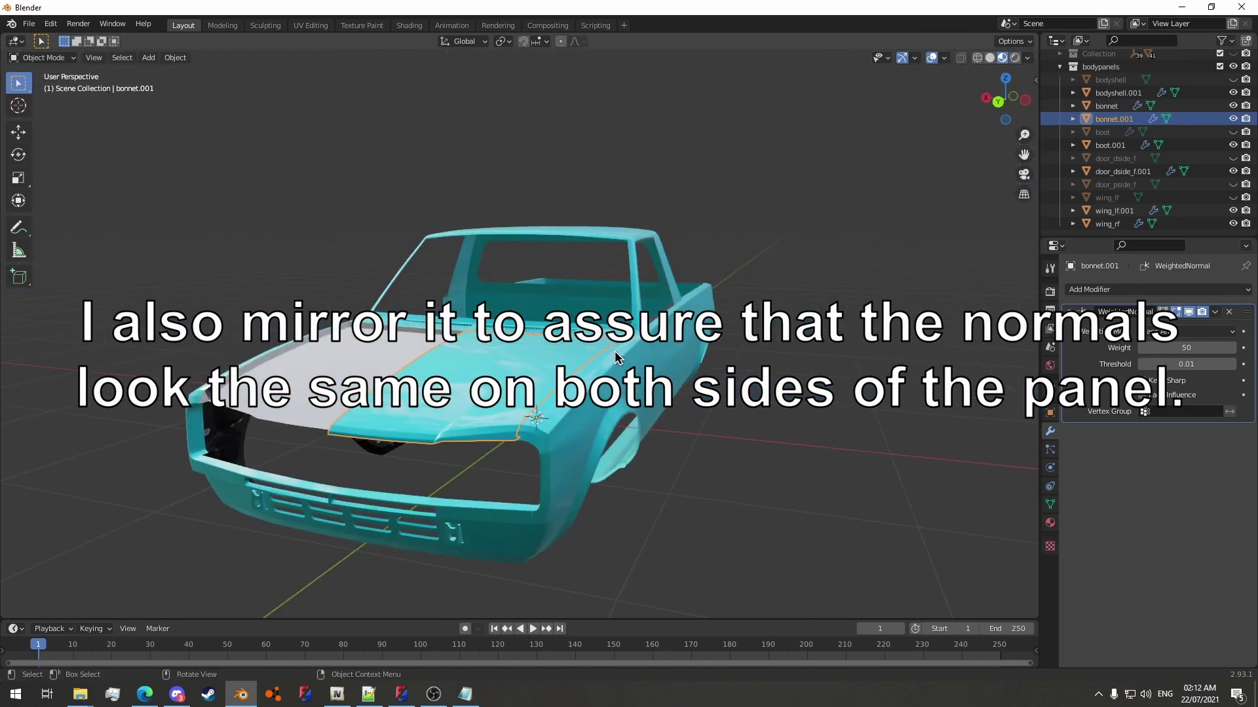
Add an X-axis Mirror modifier to the bonnet and order it before the Weighted Normal modifier.
click(1117, 289)
click(1004, 442)
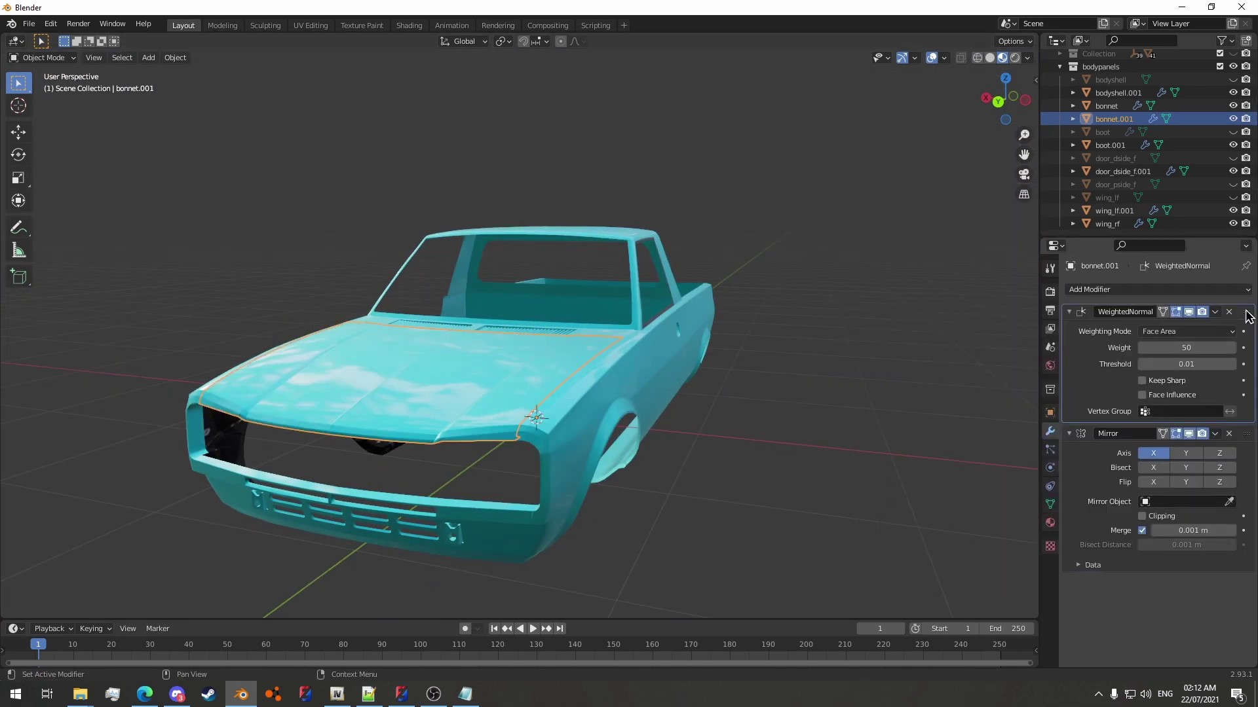
drag(1246, 313, 1234, 570)
Delete the vehicle's right-hand half of the painted bodyshell mesh, selecting through the model up to the centre line.
middle_drag(747, 377, 704, 383)
click(724, 505)
middle_drag(701, 494, 435, 454)
key(Tab)
key(Tab)
click(404, 466)
key(Tab)
click(998, 101)
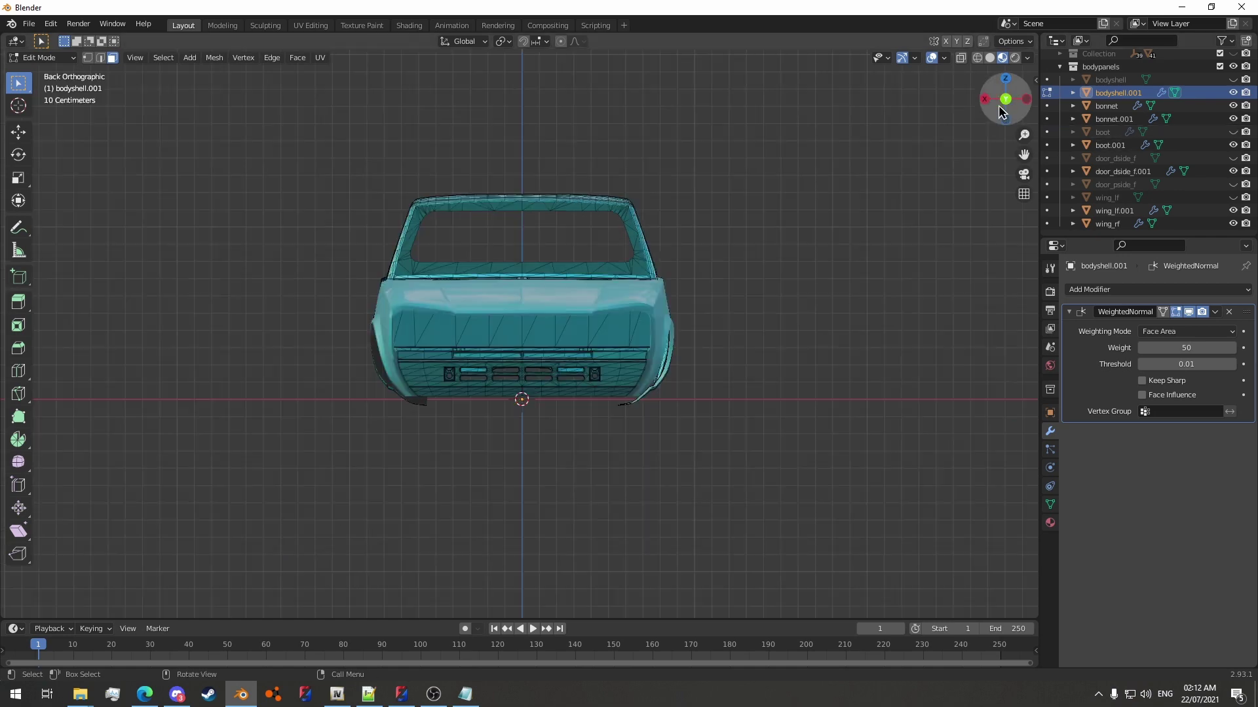
scroll(442, 216, up, 3)
drag(235, 108, 540, 557)
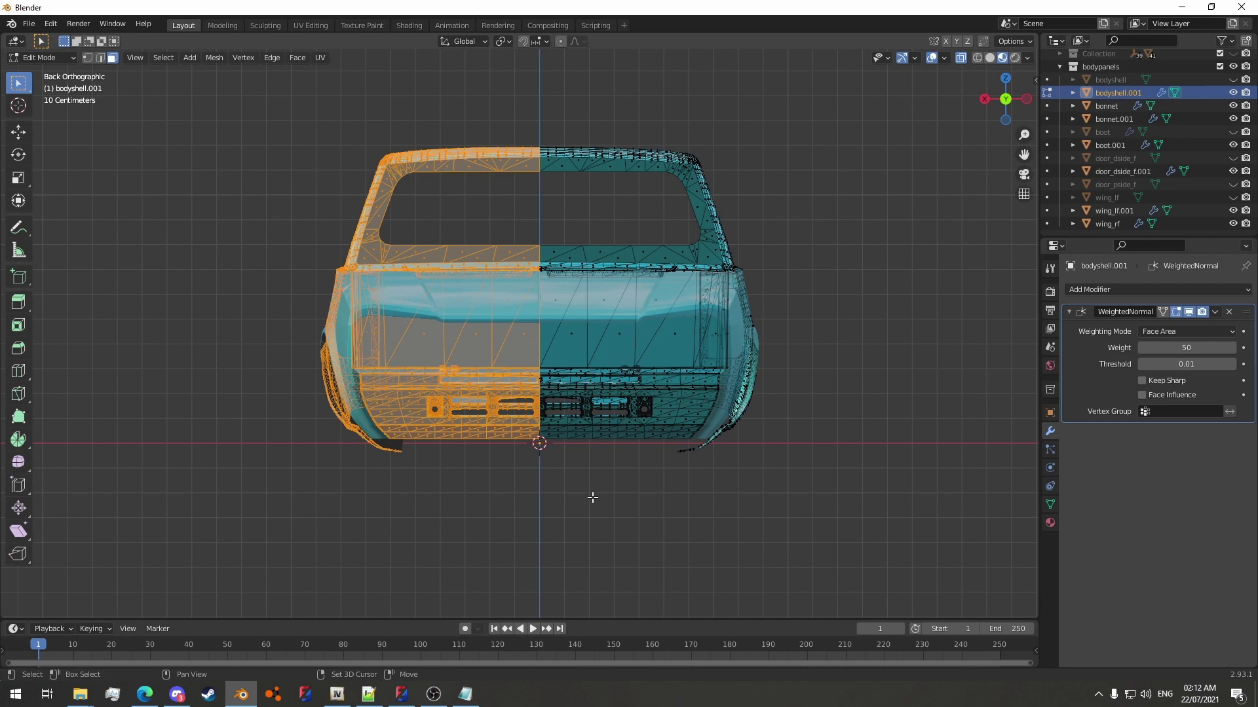
scroll(589, 499, up, 6)
scroll(596, 367, down, 8)
middle_drag(600, 369, 557, 400)
key(x)
click(517, 393)
key(Tab)
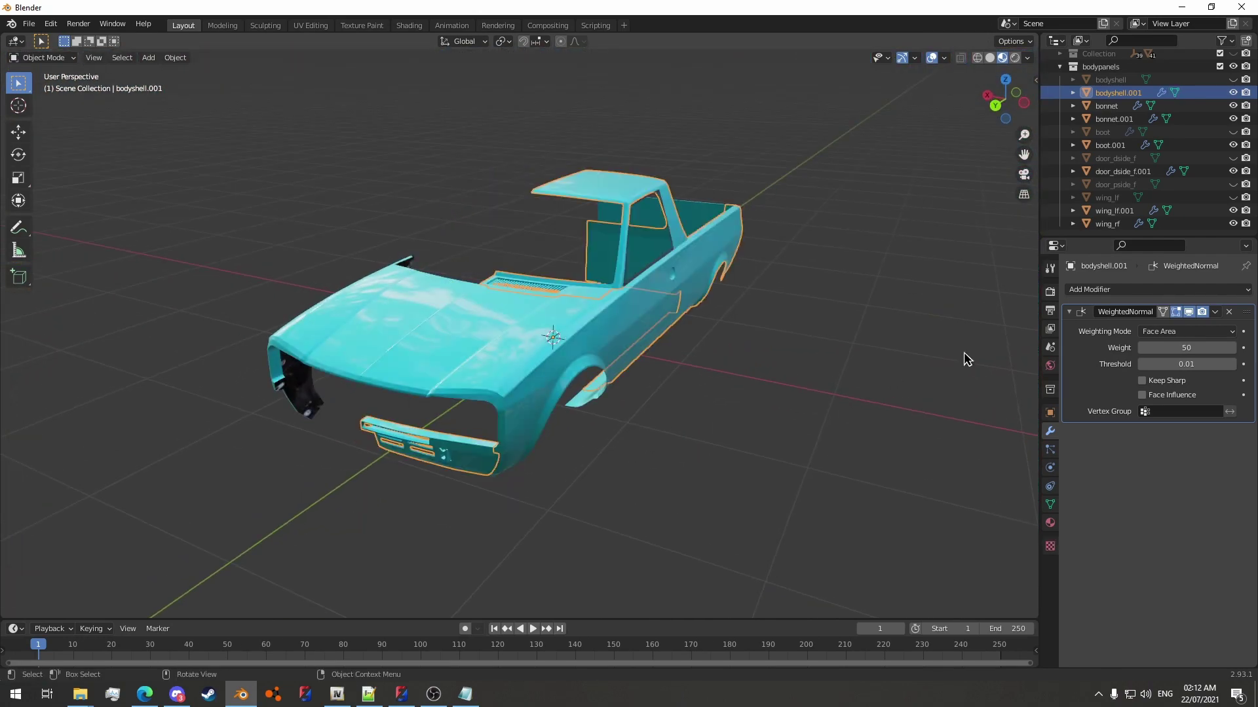
Add an X-axis Mirror modifier to the bodyshell and order it before the Weighted Normal modifier.
click(1100, 289)
click(995, 440)
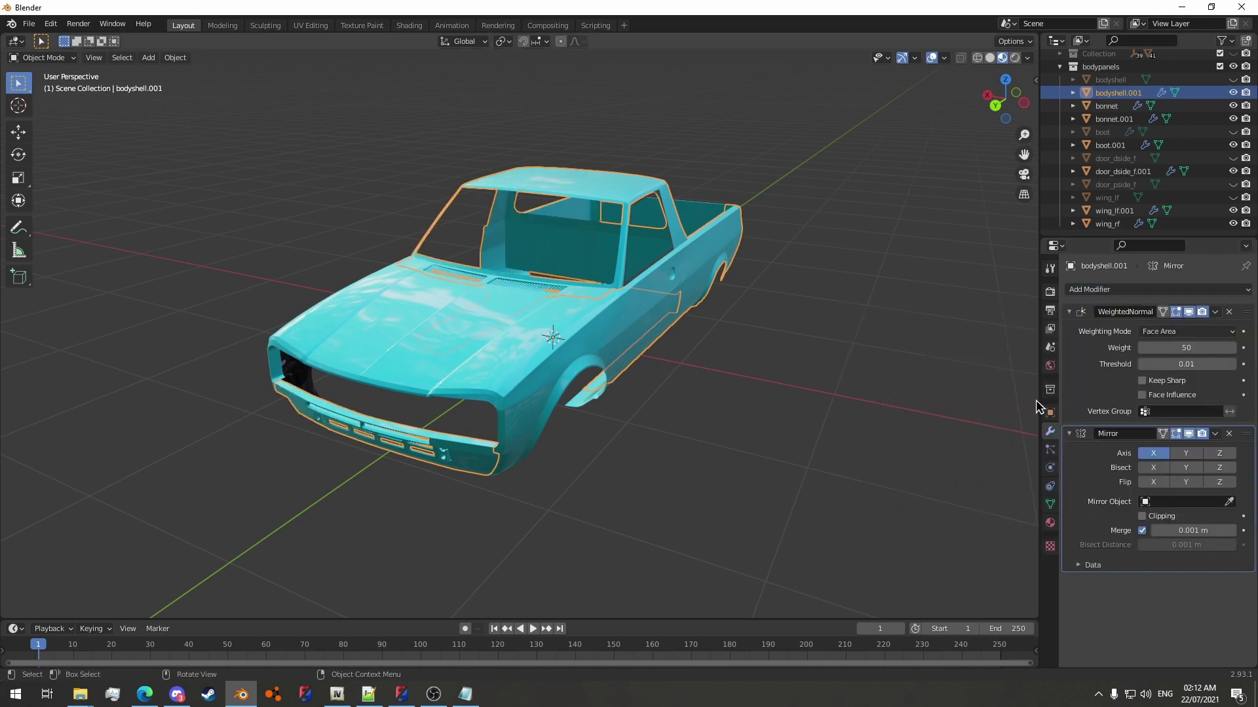
drag(1242, 313, 1237, 524)
Compare the bodyshell's shading with the Weighted Normal modifier placed before and after the Mirror modifier.
scroll(620, 323, up, 4)
middle_drag(589, 334, 634, 347)
scroll(637, 345, up, 2)
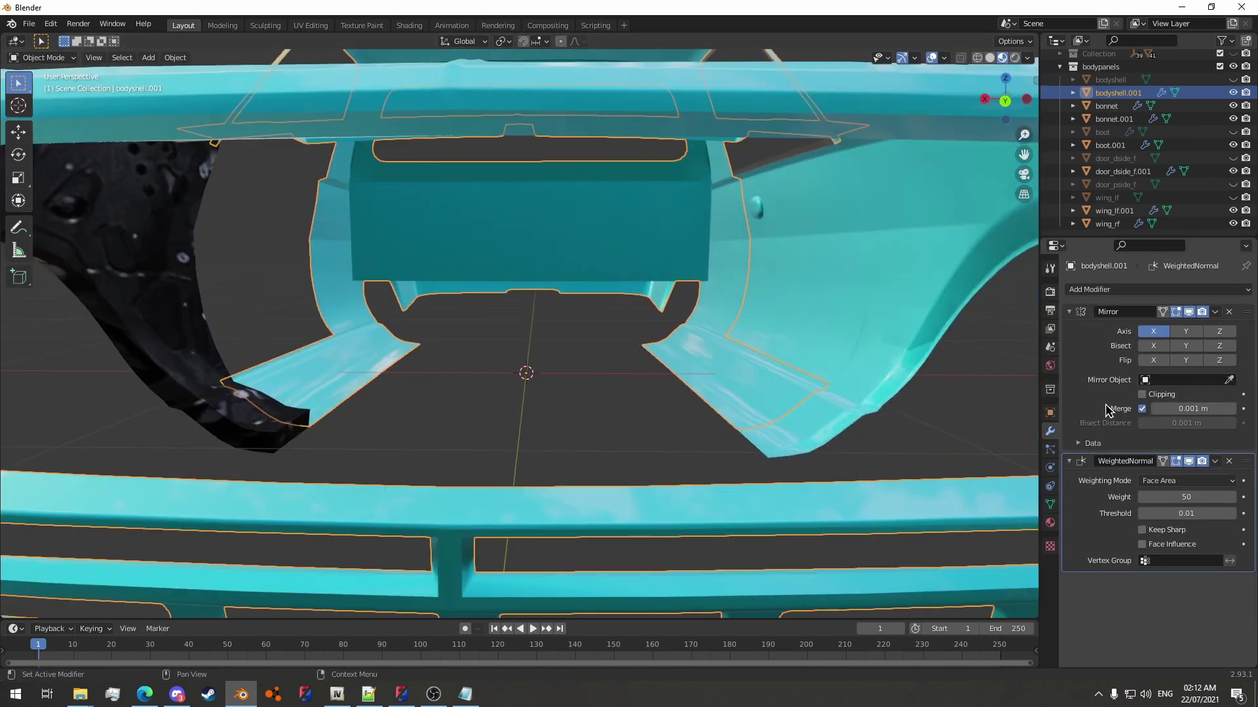
drag(1248, 462, 1247, 313)
scroll(806, 315, down, 10)
middle_drag(805, 314, 775, 341)
scroll(713, 313, up, 4)
scroll(714, 308, down, 6)
scroll(780, 309, up, 4)
scroll(820, 330, up, 3)
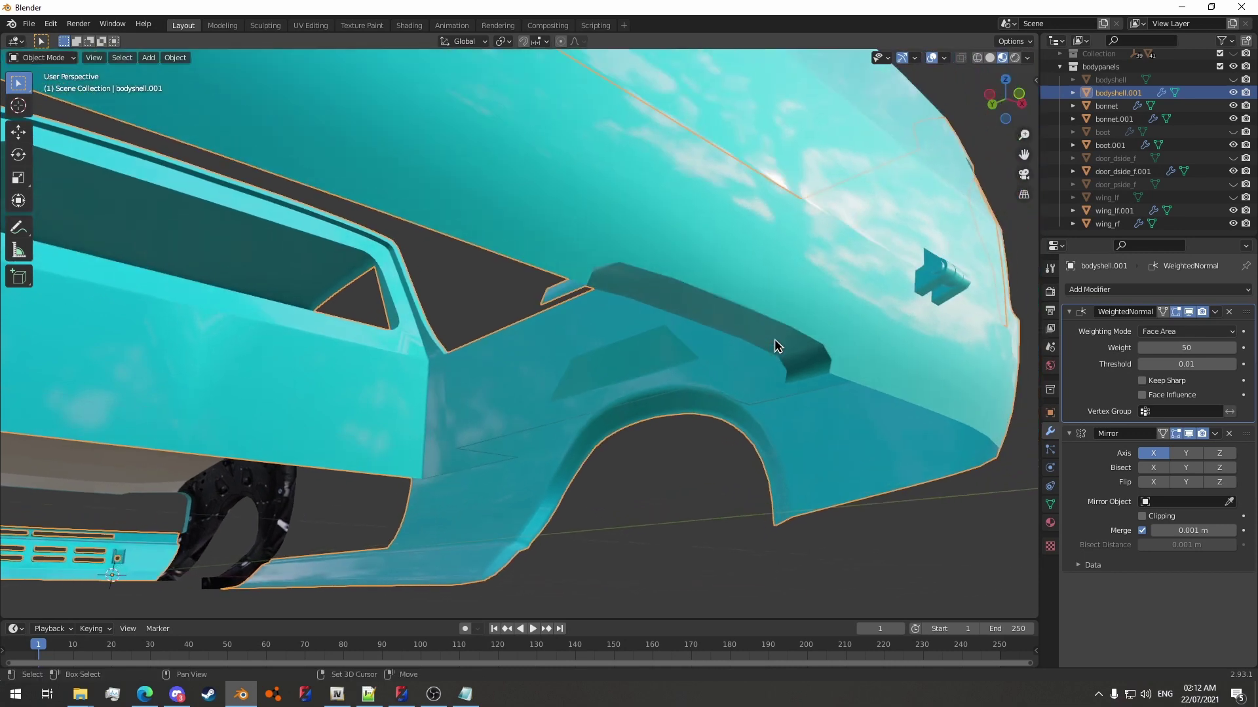
scroll(775, 345, down, 5)
key(Tab)
key(Tab)
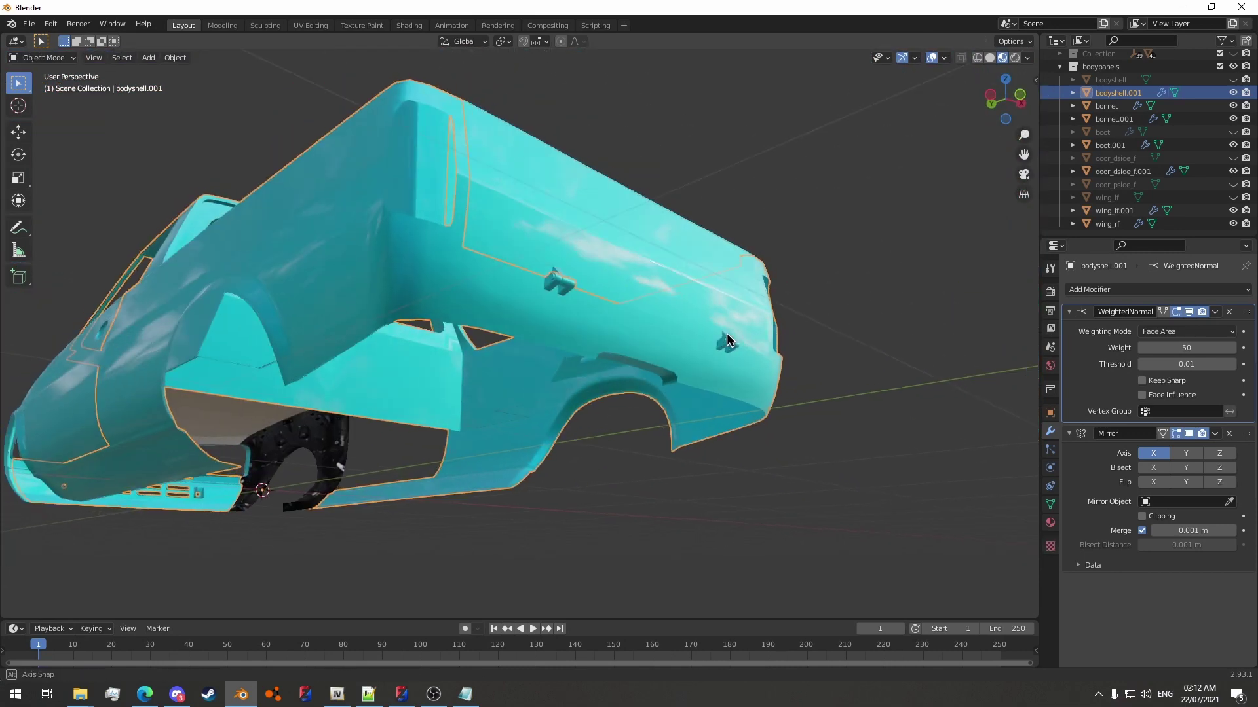
scroll(711, 330, up, 4)
scroll(704, 325, down, 1)
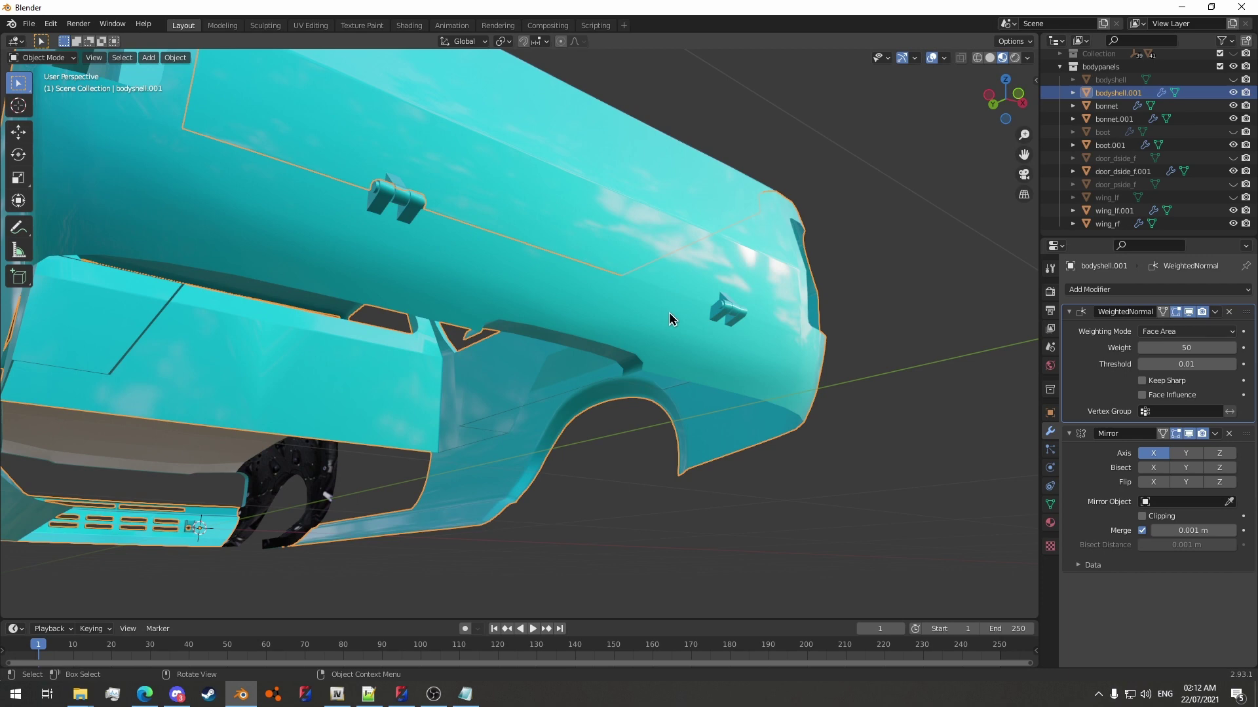
middle_drag(654, 326, 696, 317)
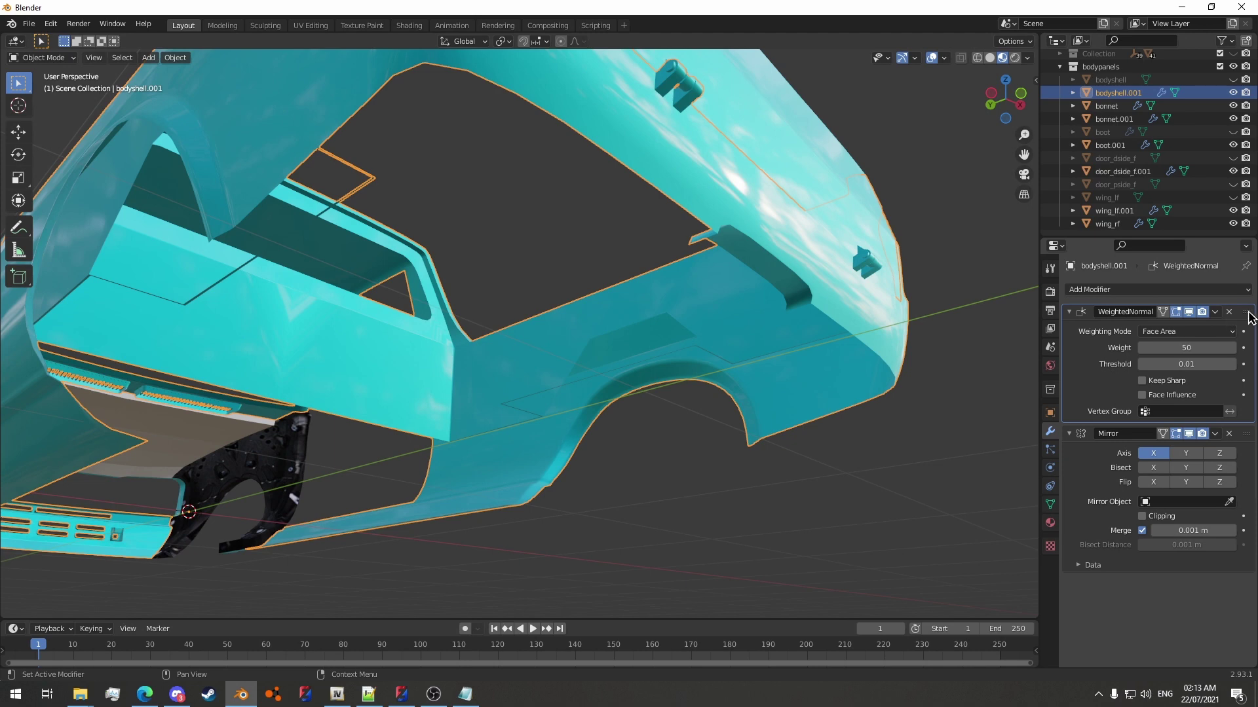
mouse_move(1251, 317)
mouse_down()
mouse_move(1243, 492)
mouse_move(1248, 310)
mouse_move(1238, 316)
mouse_up()
mouse_move(304, 284)
middle_down()
mouse_move(300, 258)
mouse_move(312, 266)
mouse_move(243, 278)
mouse_move(317, 274)
middle_up()
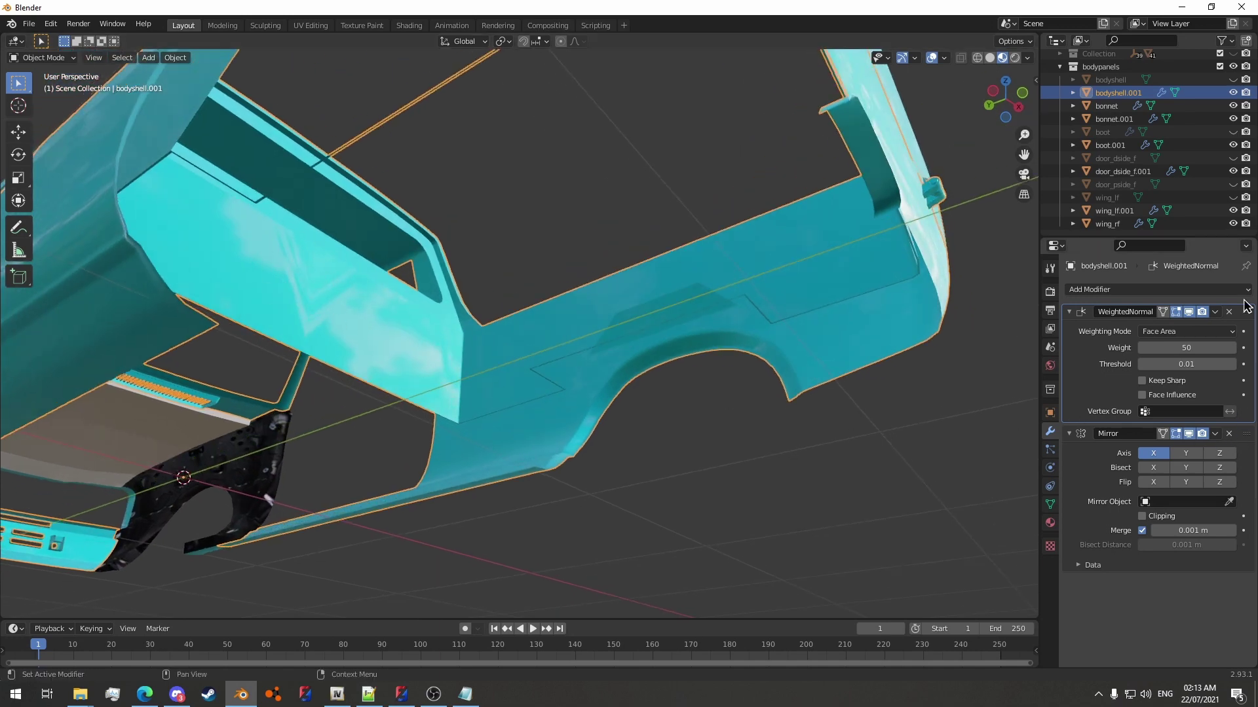
drag(1248, 315, 1237, 516)
middle_drag(335, 296, 409, 287)
scroll(524, 294, down, 8)
Add an X-axis Mirror modifier to the painted driver-side door and order it before the Weighted Normal modifier.
middle_drag(577, 298, 561, 347)
scroll(536, 337, up, 6)
key(Tab)
key(Tab)
click(561, 352)
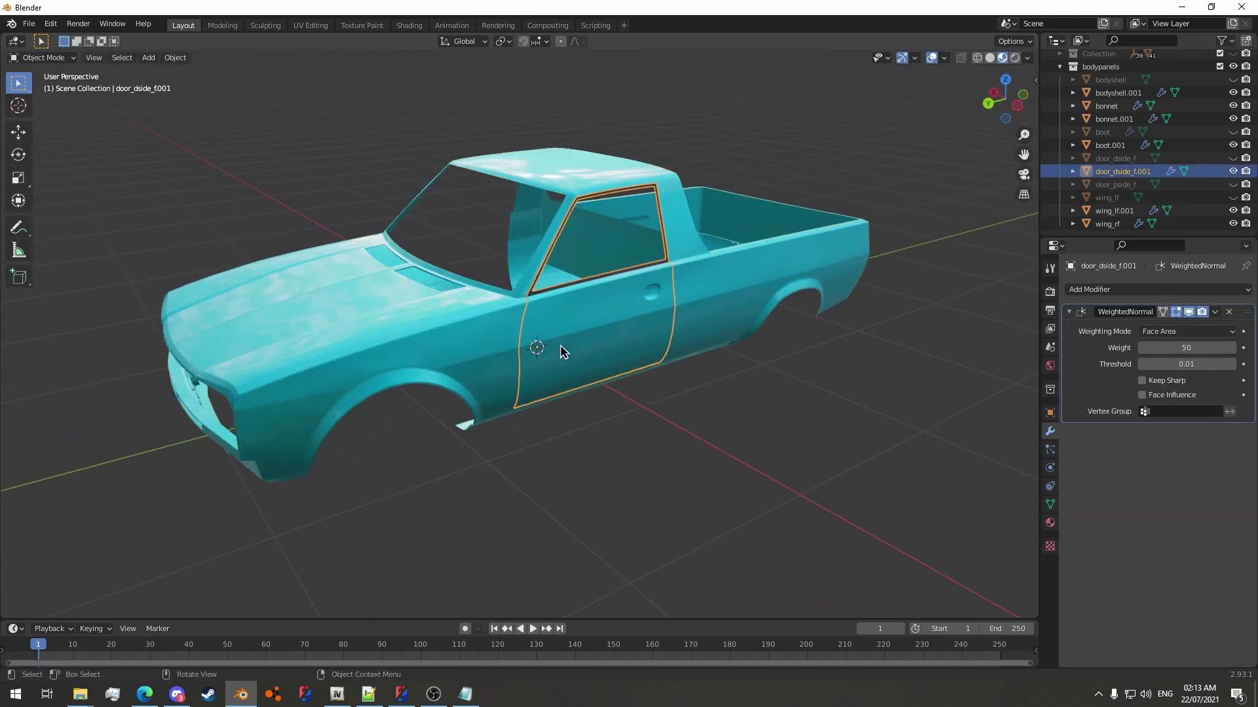
click(1100, 292)
click(1001, 442)
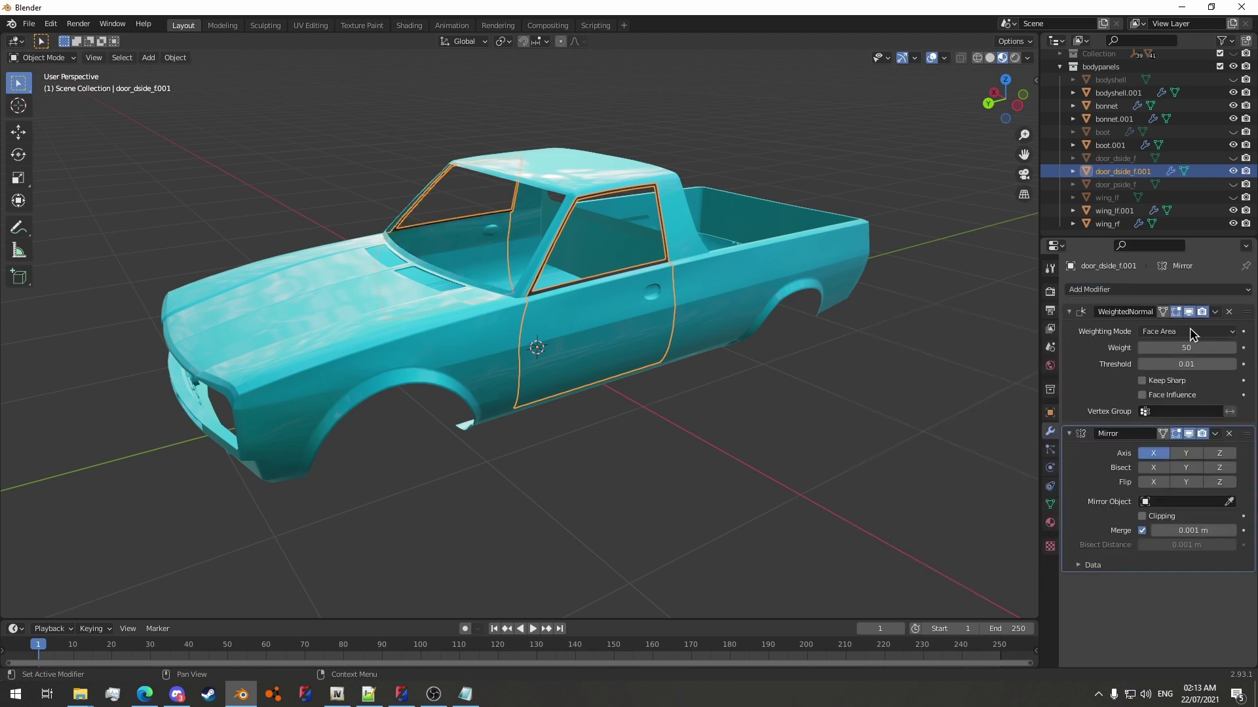
drag(1244, 313, 1244, 522)
Delete the vehicle's right-hand half of the painted tailgate mesh, including its hinge.
middle_drag(581, 320, 593, 357)
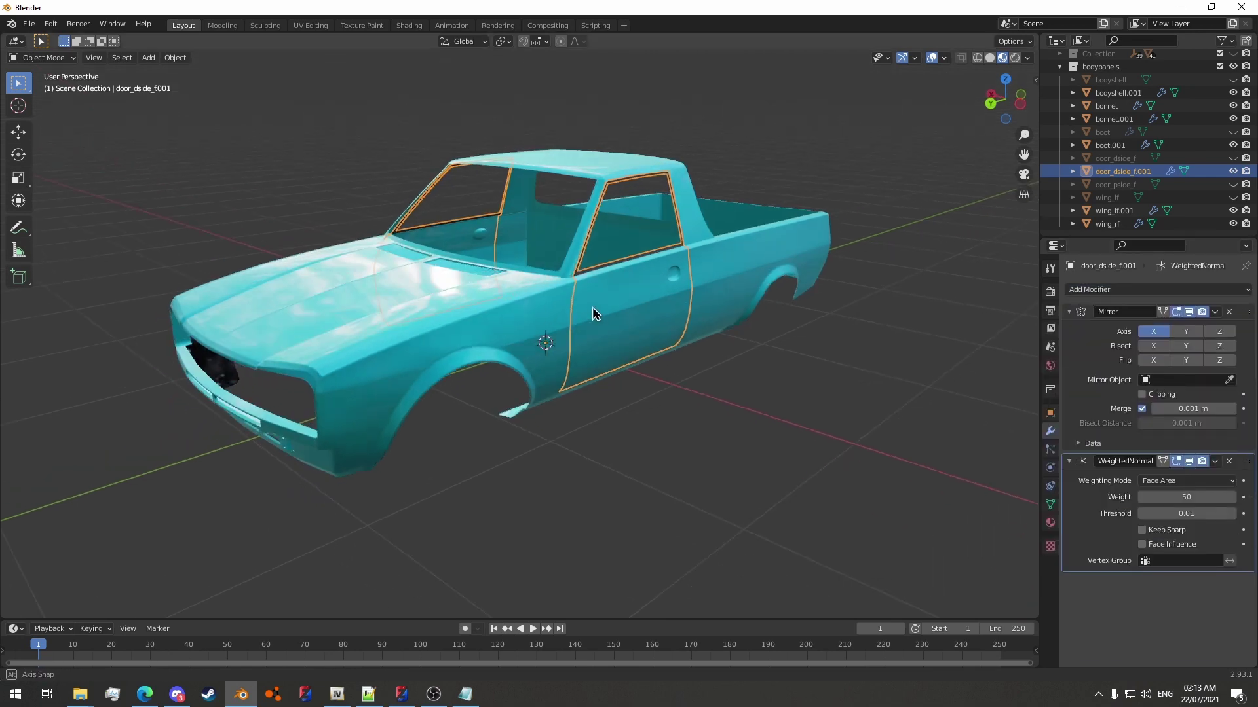
click(318, 302)
middle_drag(317, 306, 281, 336)
click(542, 421)
key(Tab)
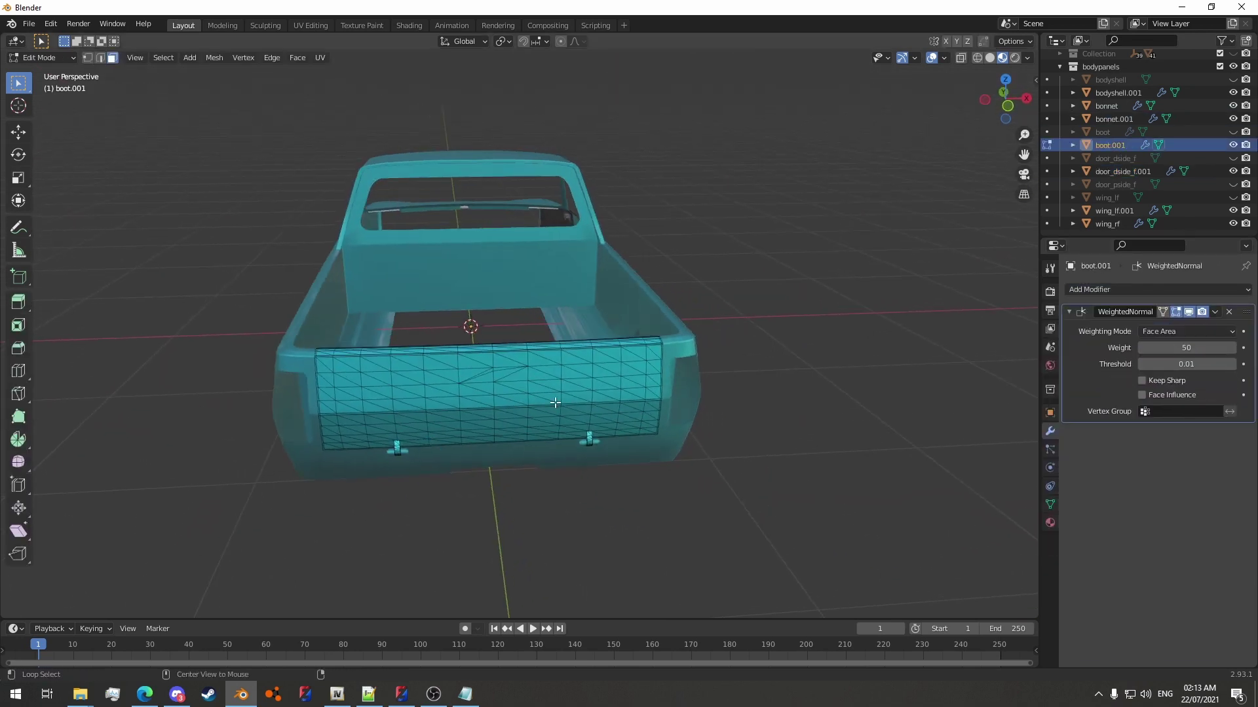
drag(446, 338, 697, 545)
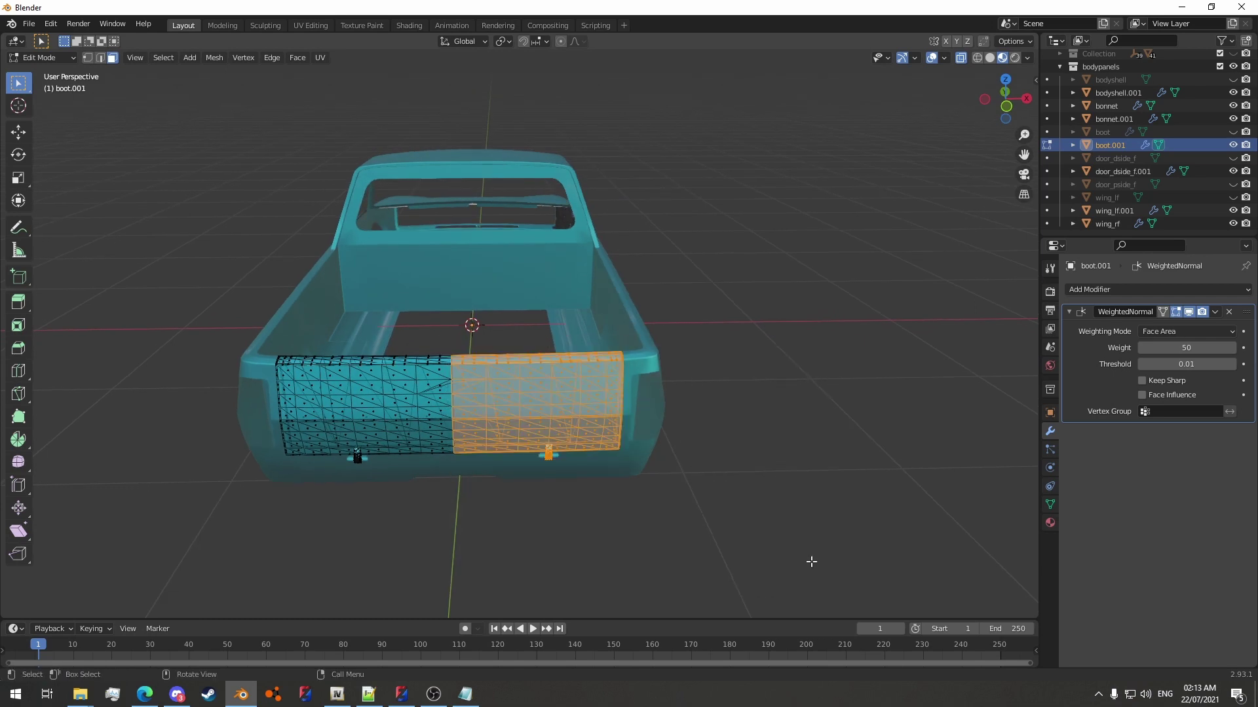
key(x)
click(520, 387)
key(Tab)
Add an X-axis Mirror modifier to the tailgate and order it before the Weighted Normal modifier.
click(1124, 290)
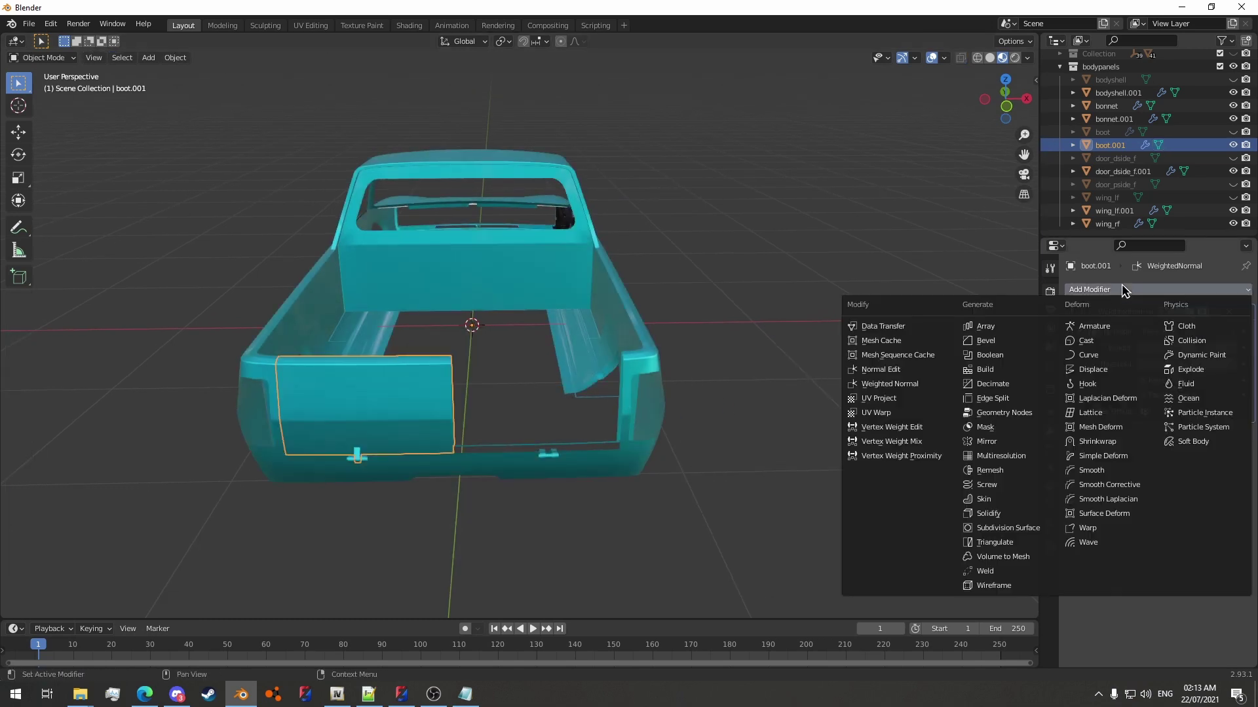
click(1022, 442)
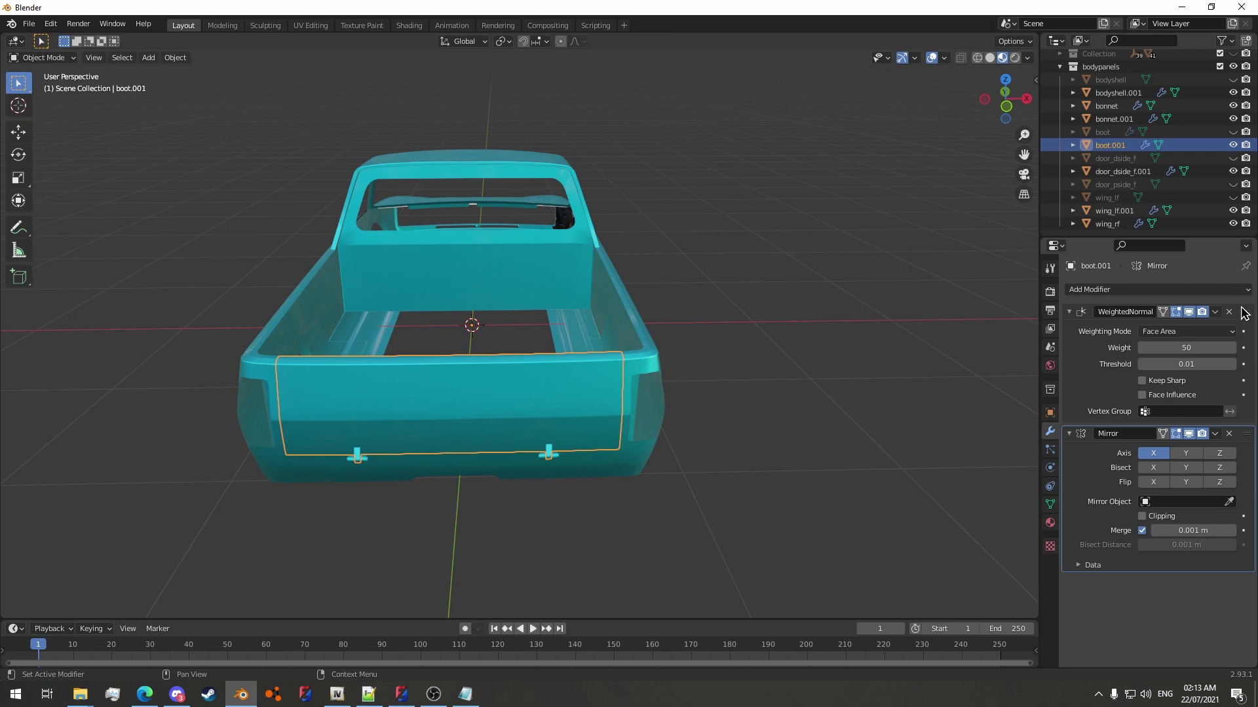
drag(1244, 314, 1244, 465)
Open the mesh of the left front wing, wing_lf.001, for editing.
middle_drag(756, 440, 463, 347)
click(449, 309)
click(662, 296)
key(Tab)
middle_drag(386, 425, 340, 384)
shift+middle_drag(387, 383, 517, 418)
scroll(511, 444, up, 2)
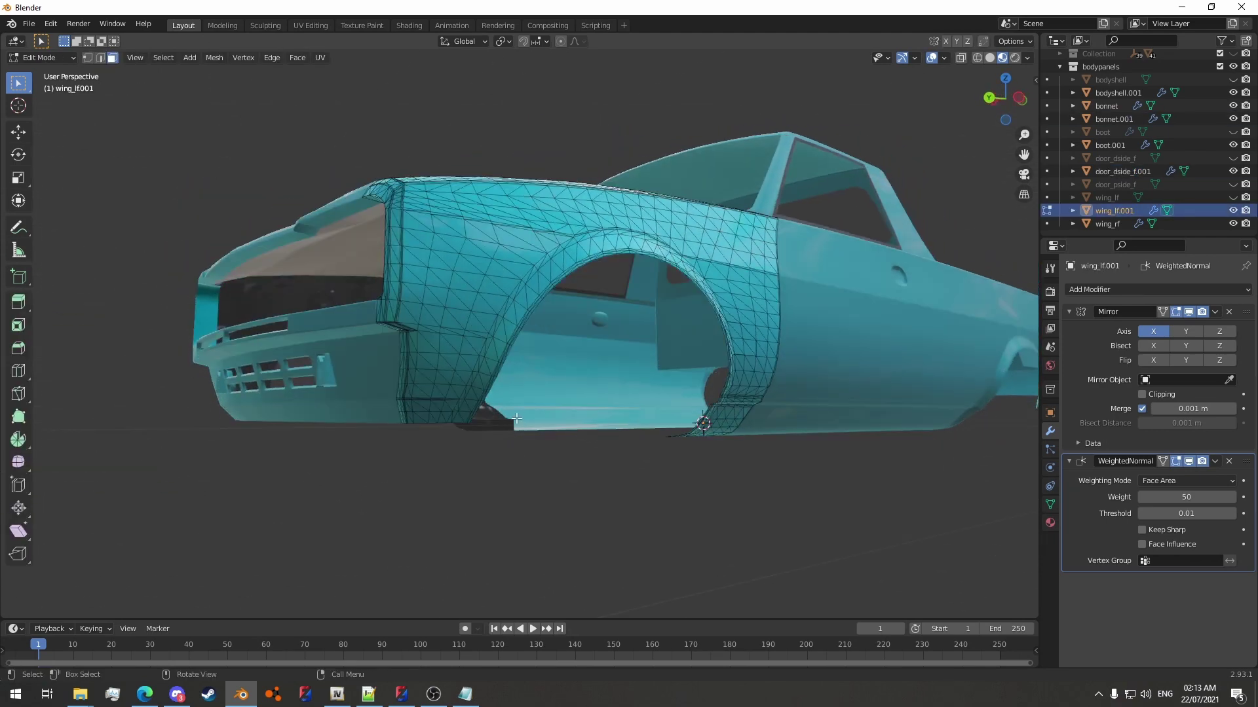
Select the left front wing's linked outer faces, including the patch behind the wheel arch, and merge their vertices by distance.
middle_drag(448, 382, 509, 389)
key(l)
scroll(509, 388, up, 2)
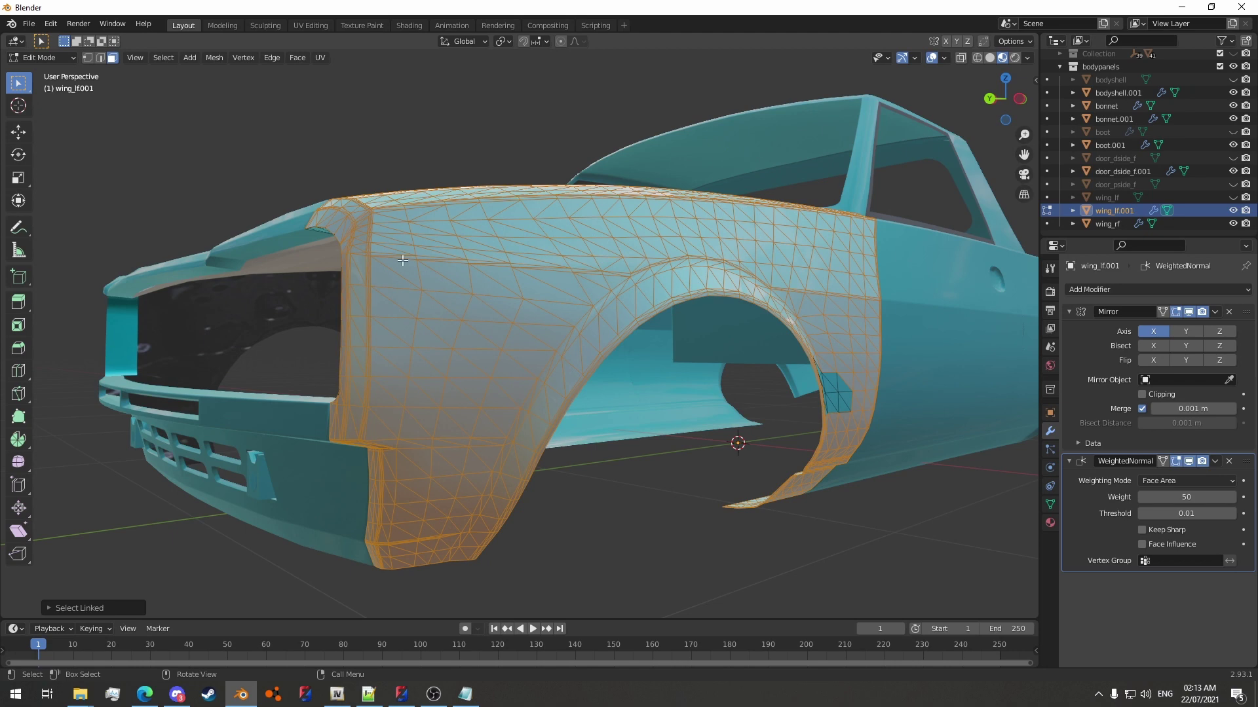
middle_drag(485, 267, 429, 262)
scroll(354, 321, up, 2)
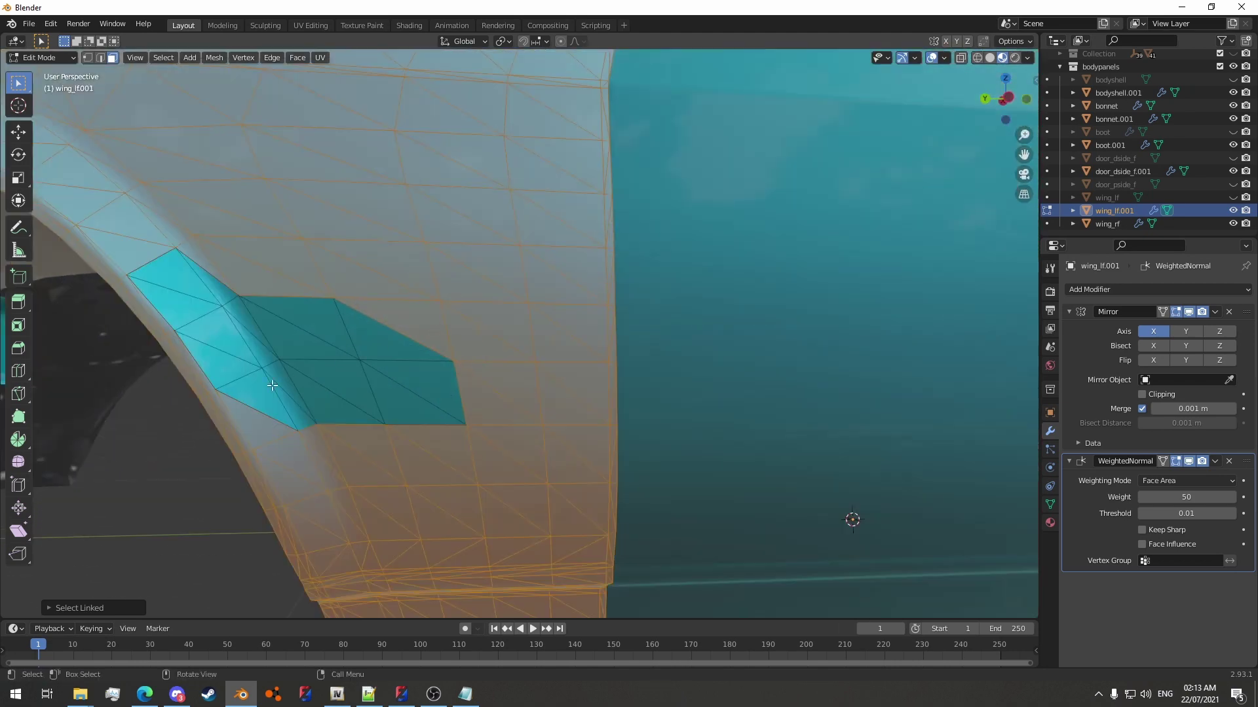
scroll(301, 372, down, 1)
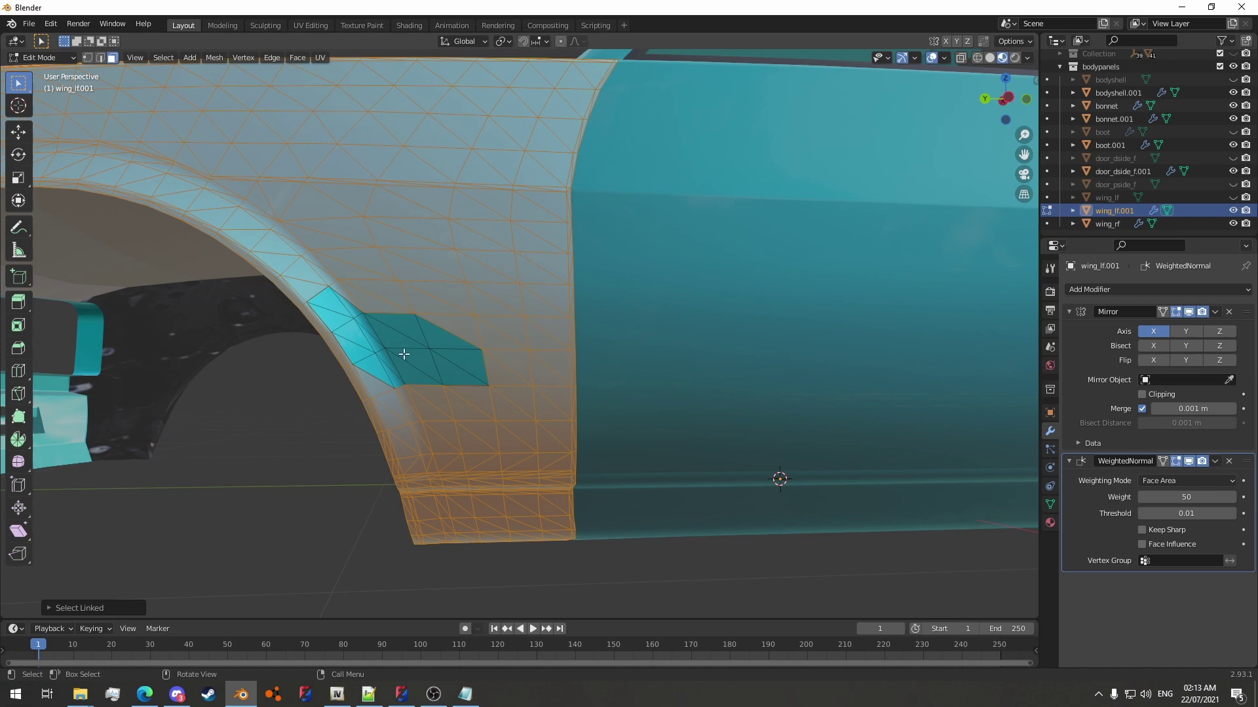
scroll(475, 360, down, 2)
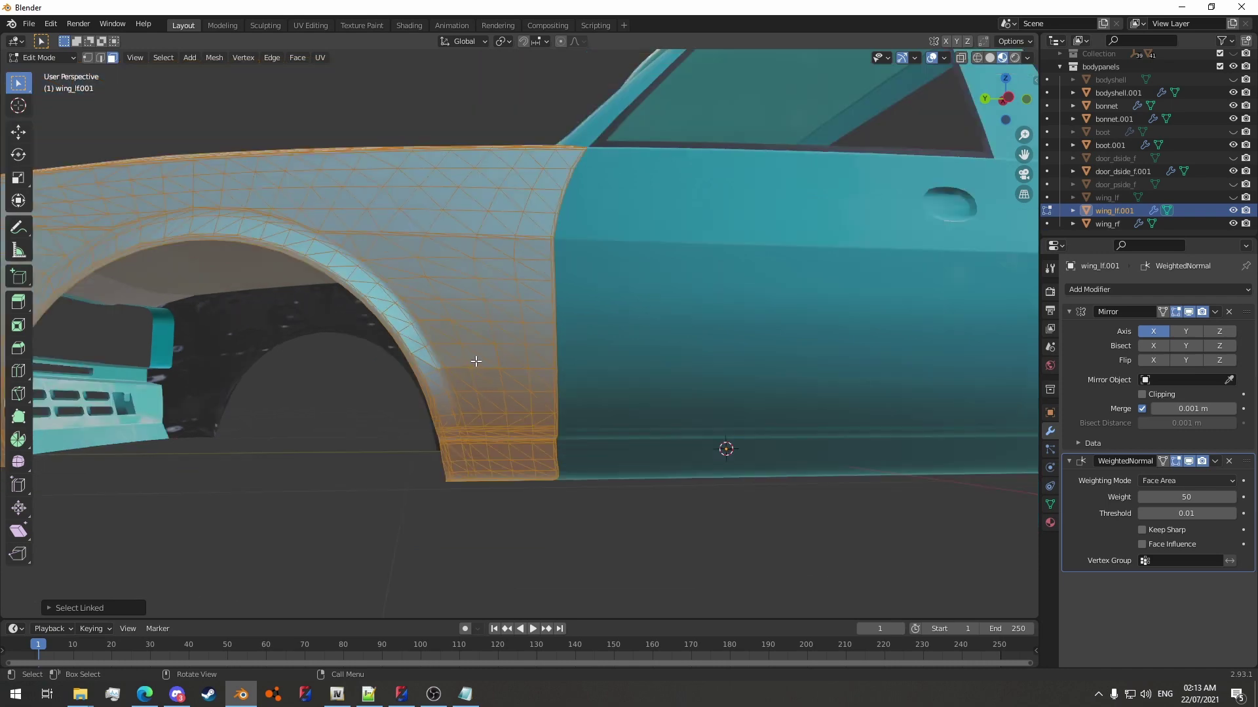
middle_drag(476, 361, 679, 365)
scroll(695, 375, up, 2)
scroll(680, 361, down, 2)
middle_drag(385, 334, 519, 359)
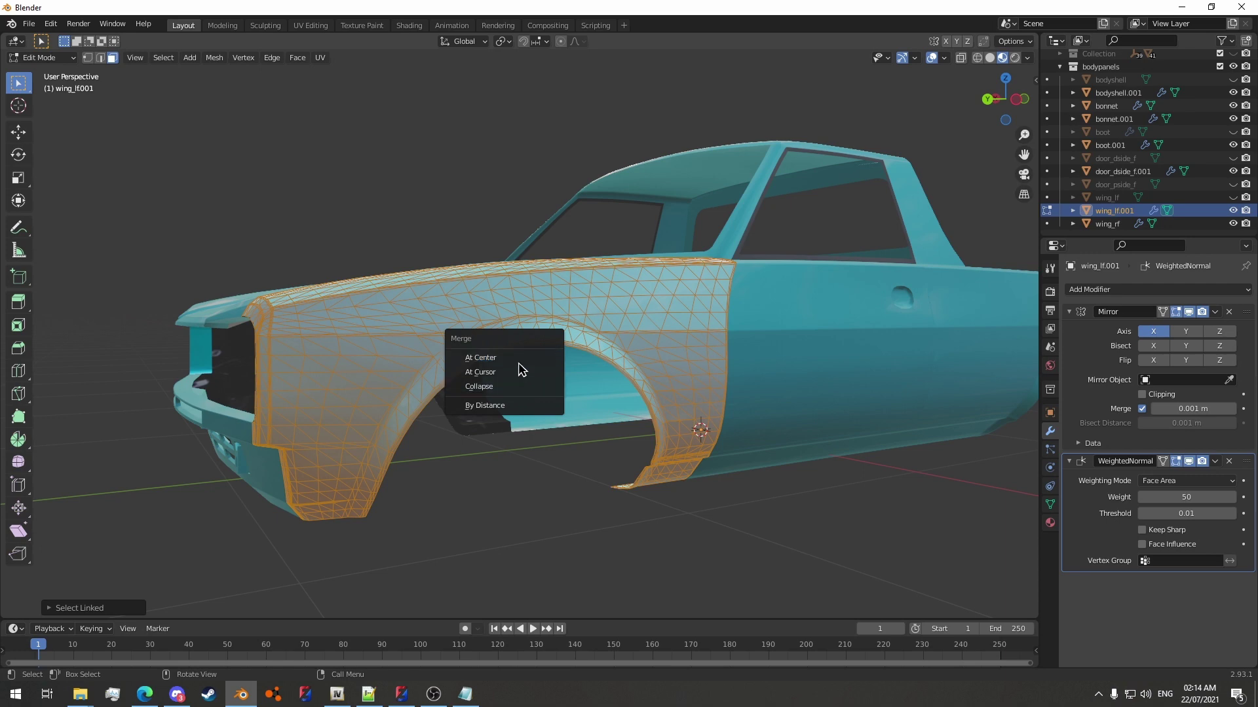
click(492, 412)
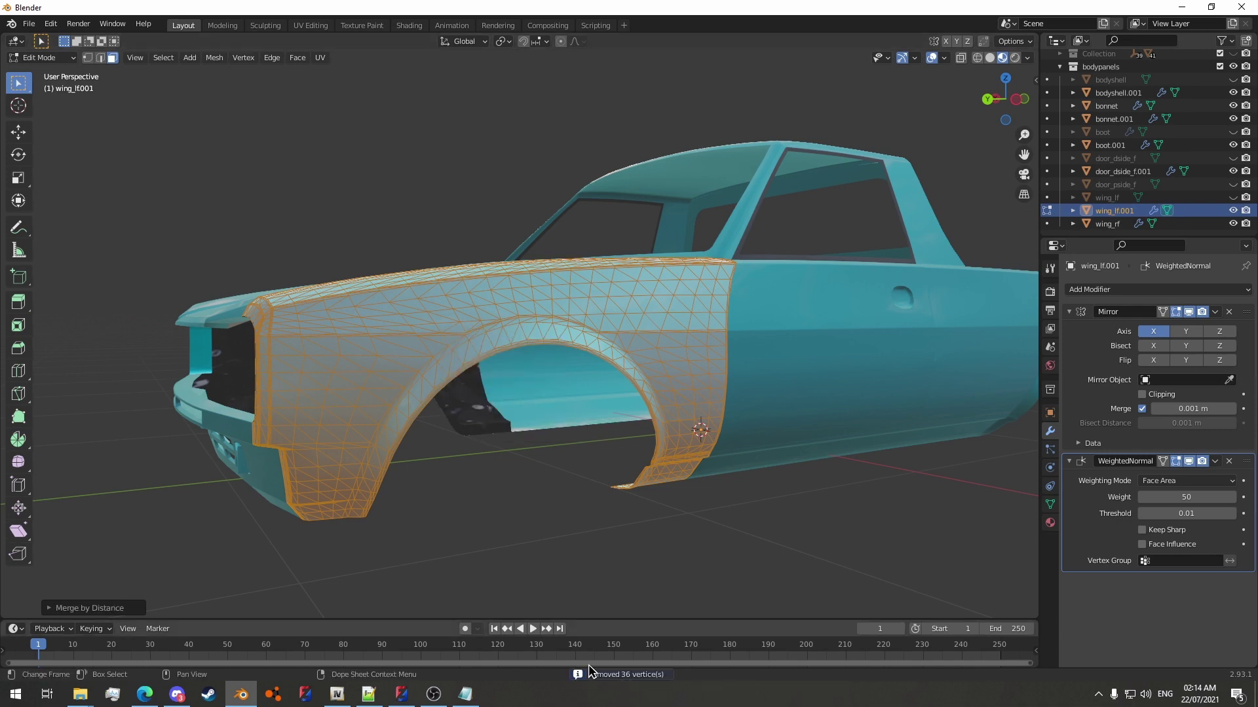
Merge the linked vertices of the wing's inner headlight surround by distance and clear the selection.
middle_drag(598, 483, 681, 436)
scroll(708, 423, up, 4)
click(811, 494)
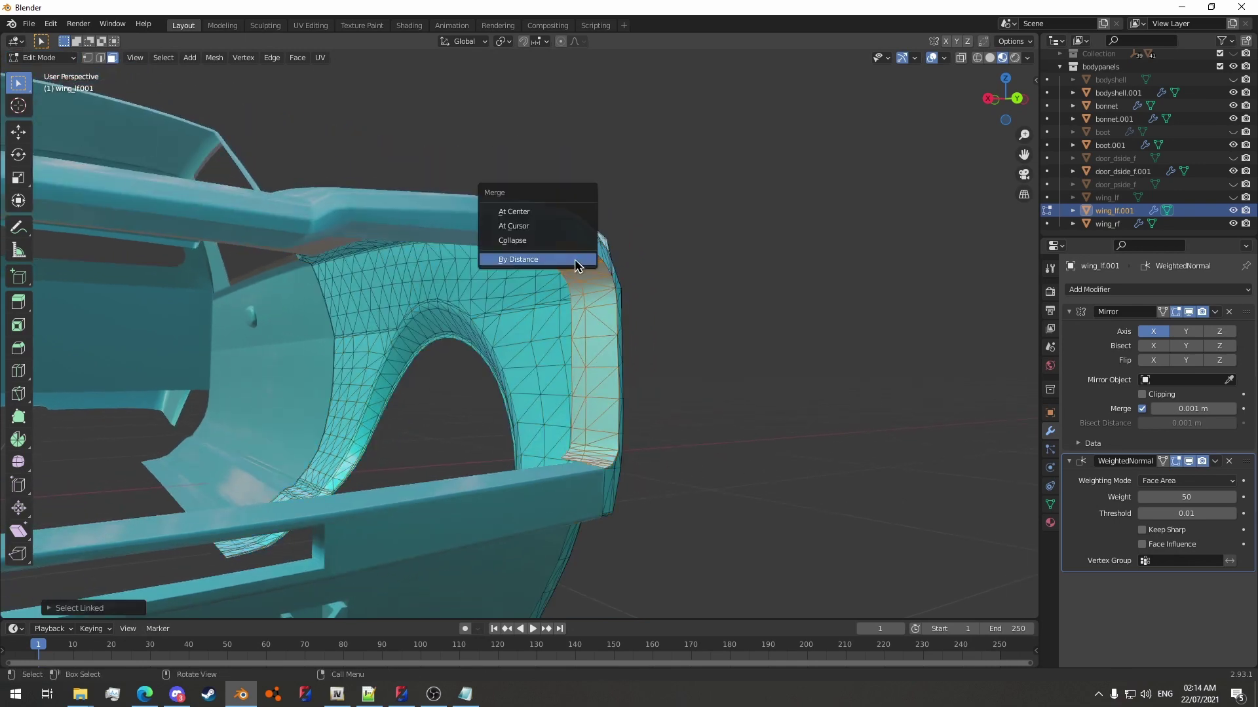
click(577, 260)
key(alt+a)
scroll(626, 246, up, 4)
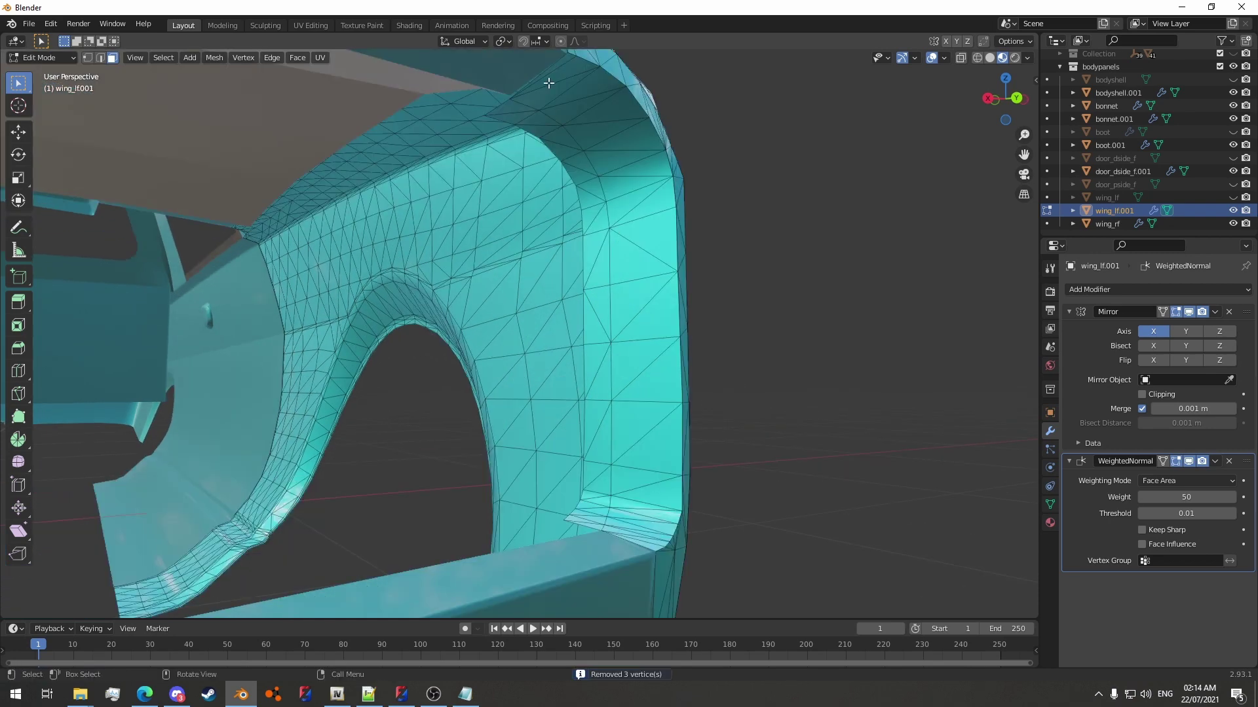
Examine the left front wing's outer surface in Object and Edit Mode for shading and topology problems.
scroll(747, 331, down, 8)
middle_drag(747, 331, 585, 360)
scroll(685, 362, up, 3)
key(Tab)
key(Tab)
key(Tab)
key(Tab)
scroll(585, 359, up, 5)
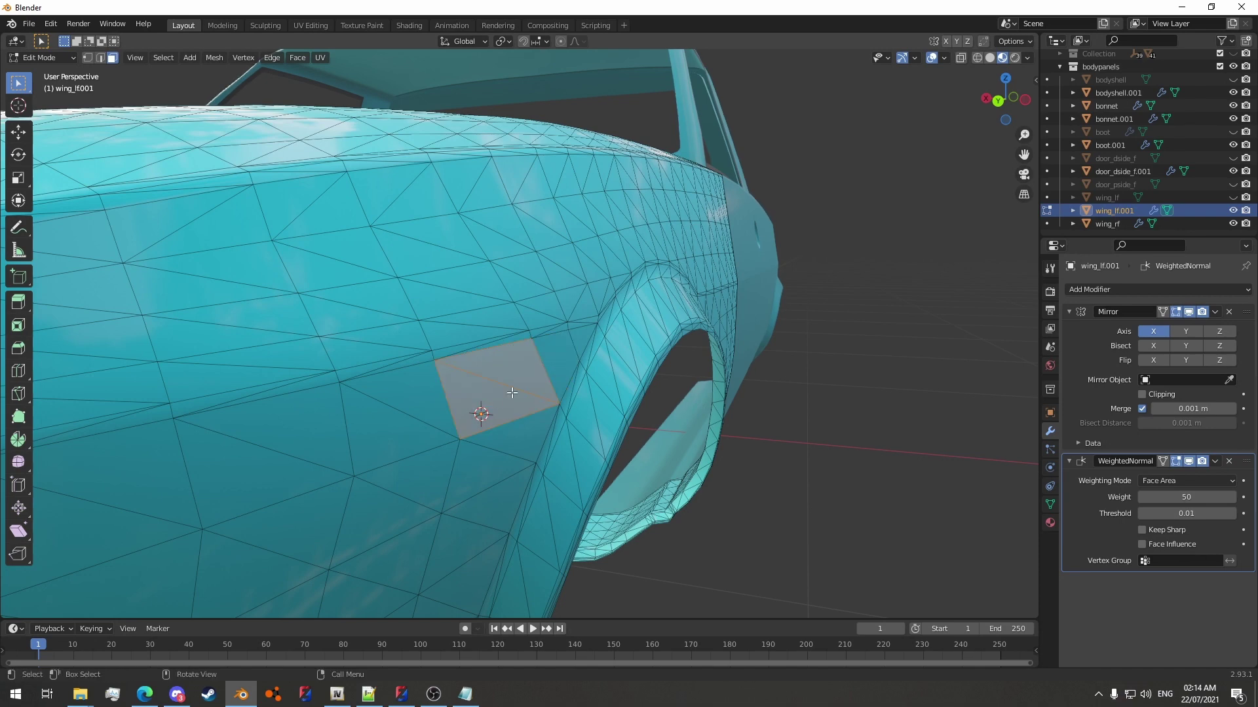
Try converting the wing's triangles to quads and triangulating its faces, and undo these trial edits.
scroll(427, 431, down, 5)
key(a)
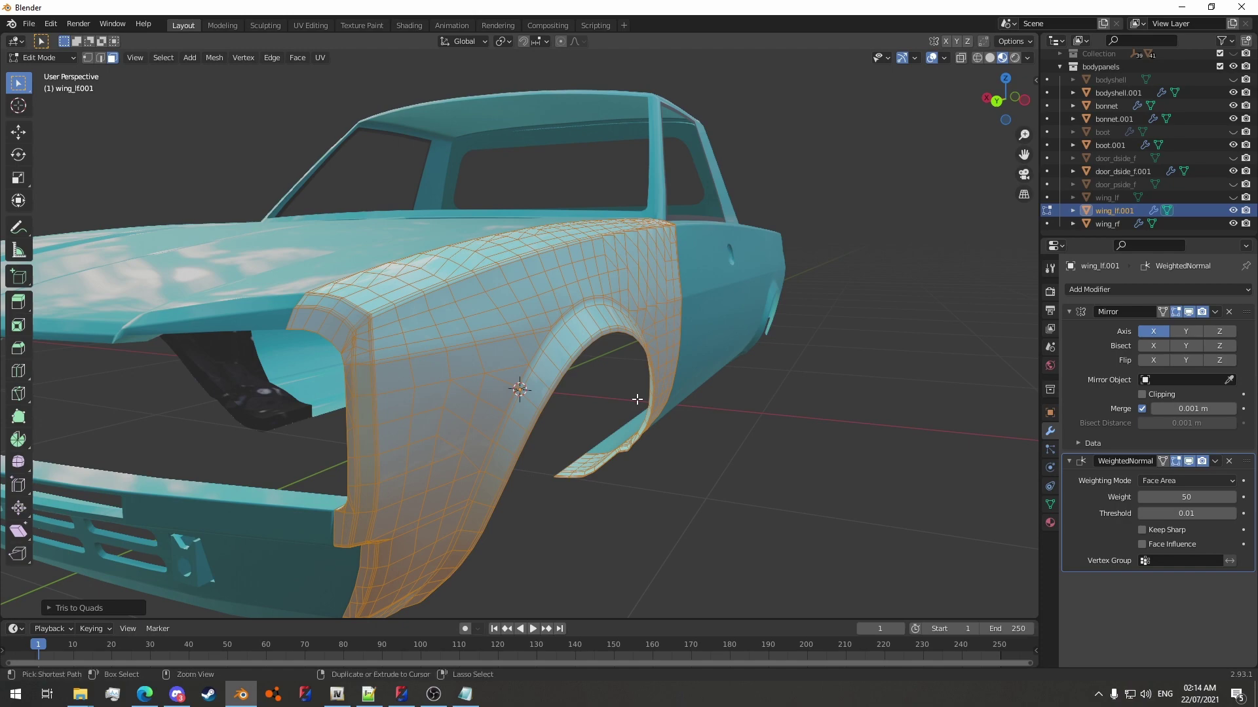
click(733, 533)
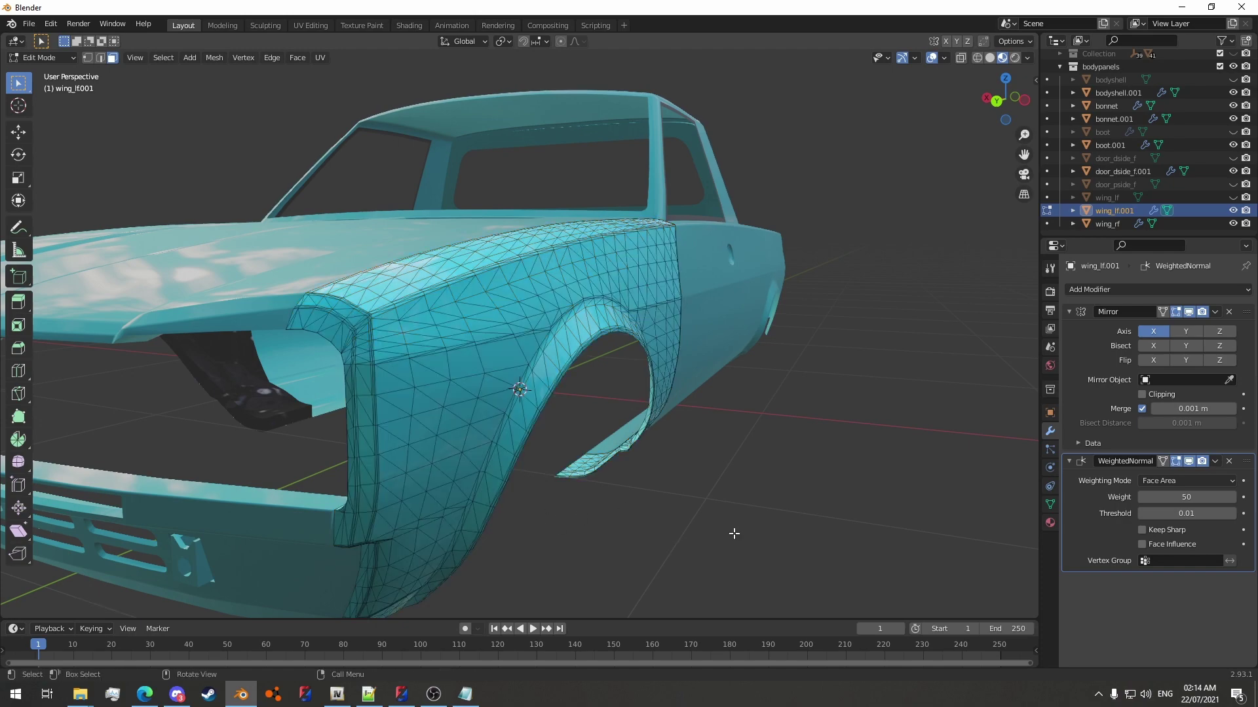
scroll(612, 418, up, 4)
middle_drag(457, 376, 447, 381)
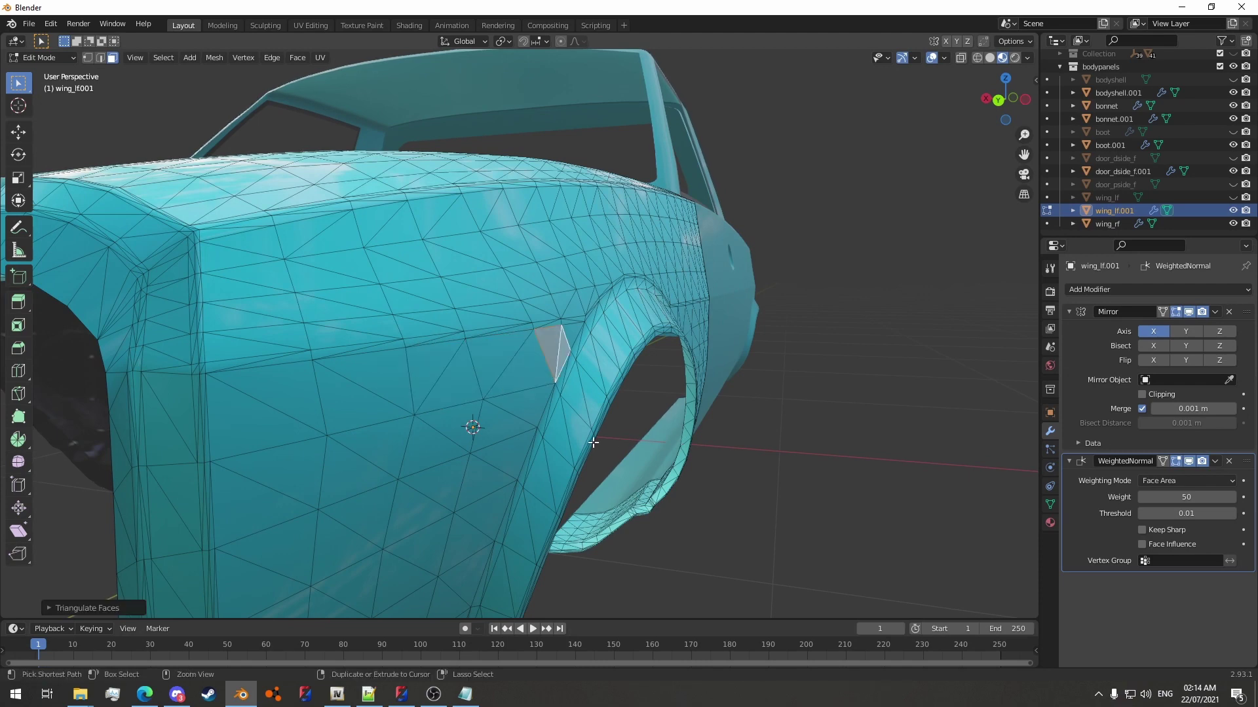
key(ctrl+z)
key(ctrl+z)
key(ctrl+z)
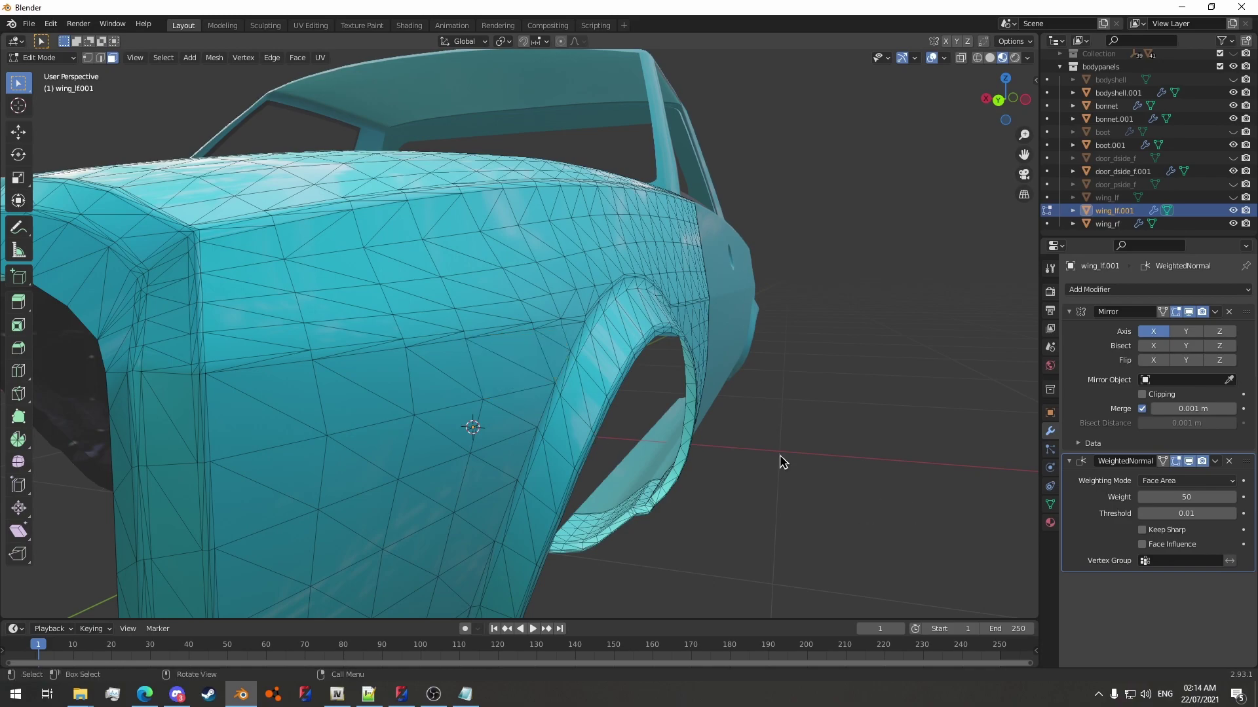
Compare the wing's shading with its wireframe from the side, around the wheel arch.
scroll(780, 463, down, 4)
key(Tab)
middle_drag(655, 374, 503, 416)
key(Tab)
key(Tab)
key(Tab)
key(Tab)
scroll(494, 403, up, 2)
scroll(409, 431, down, 3)
key(Tab)
key(Tab)
scroll(573, 434, down, 2)
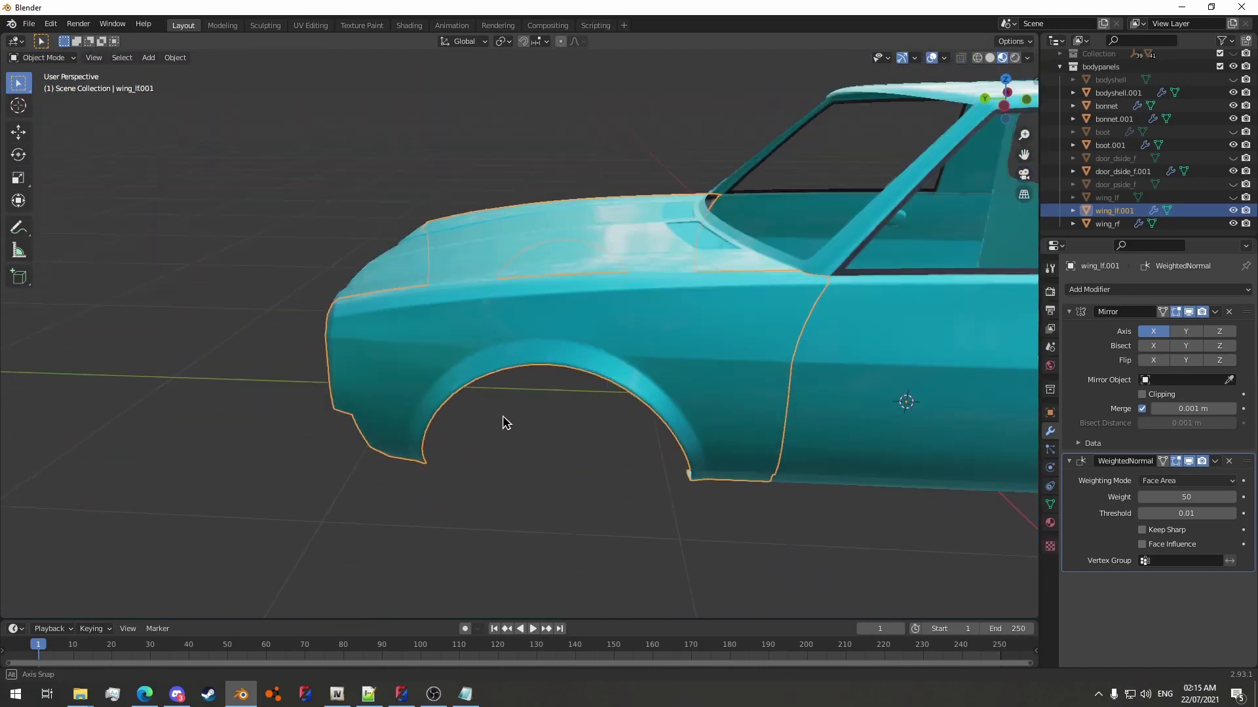
Inspect the vertices at the wing's rear upper corner by the windscreen pillar, and the wing's overall shading.
shift+middle_drag(694, 419, 581, 438)
scroll(561, 458, up, 3)
key(Tab)
key(1)
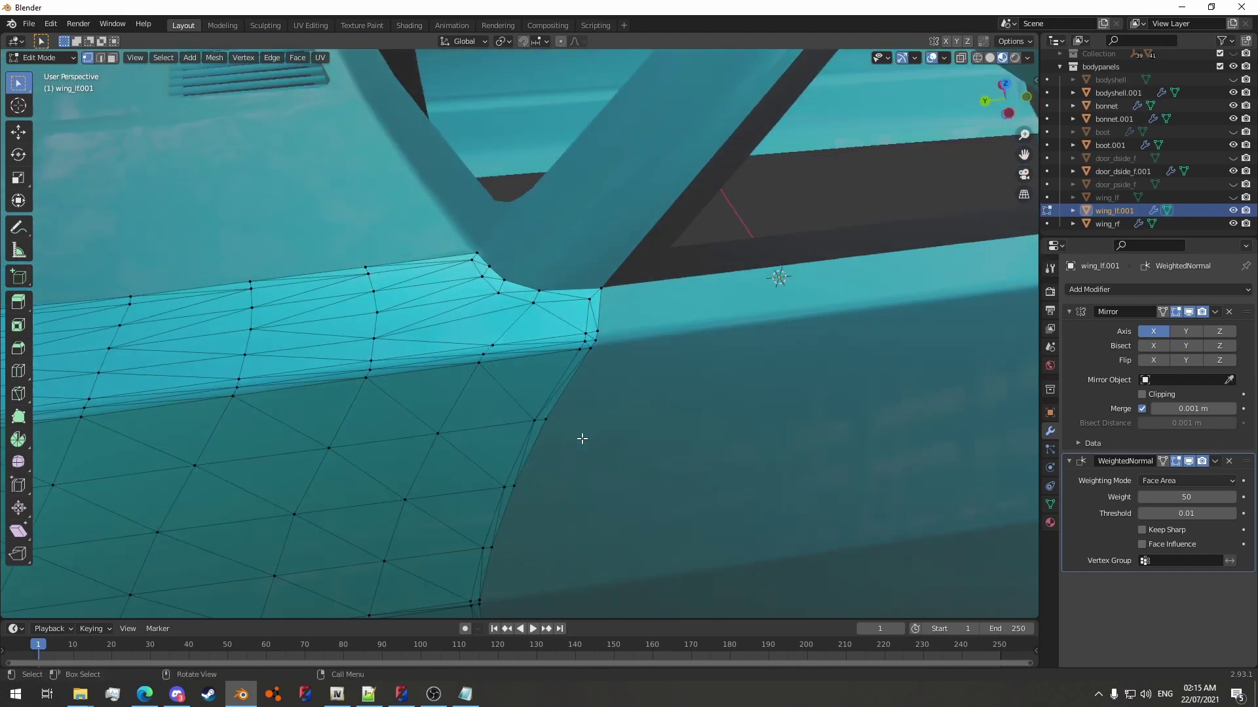
scroll(585, 448, down, 8)
key(Tab)
middle_drag(693, 480, 681, 411)
scroll(682, 411, up, 5)
middle_drag(590, 409, 619, 380)
scroll(587, 424, down, 3)
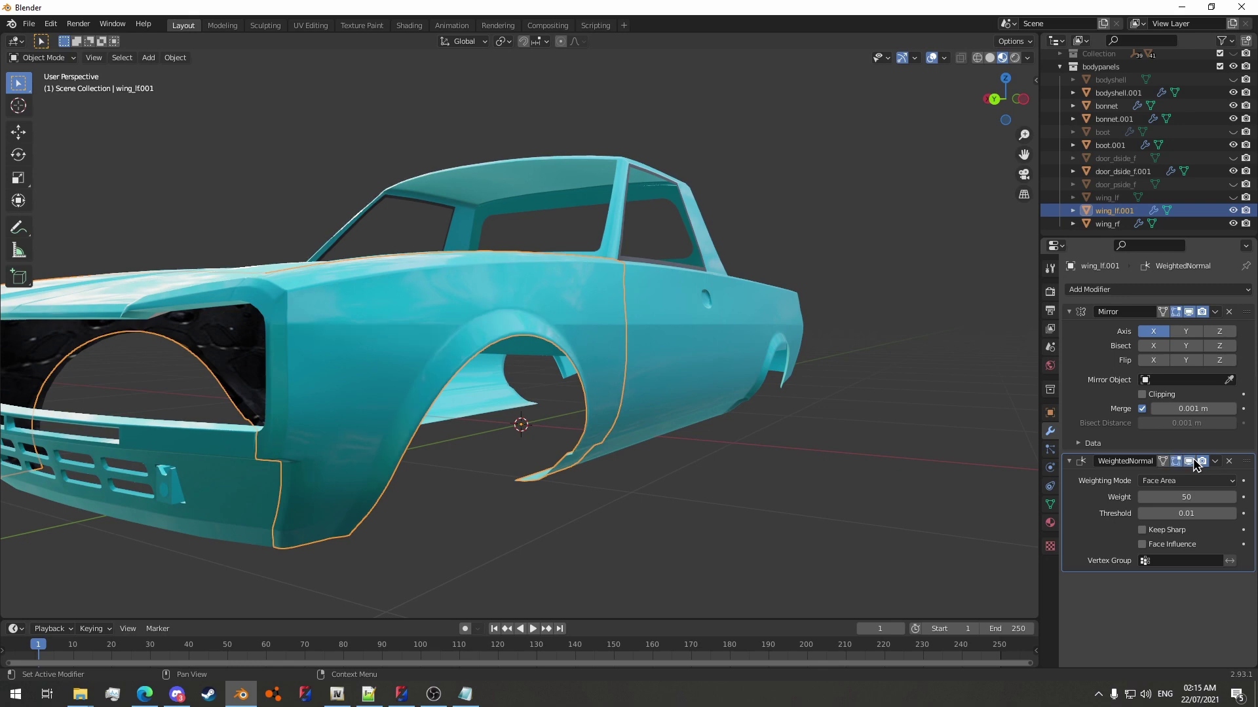
Hide the left front wing, wing_lf.001.
middle_drag(576, 289, 503, 364)
middle_drag(441, 458, 539, 332)
key(h)
middle_drag(501, 463, 324, 331)
Select the linked faces of the bonnet.001 half and merge their vertices by distance.
click(323, 331)
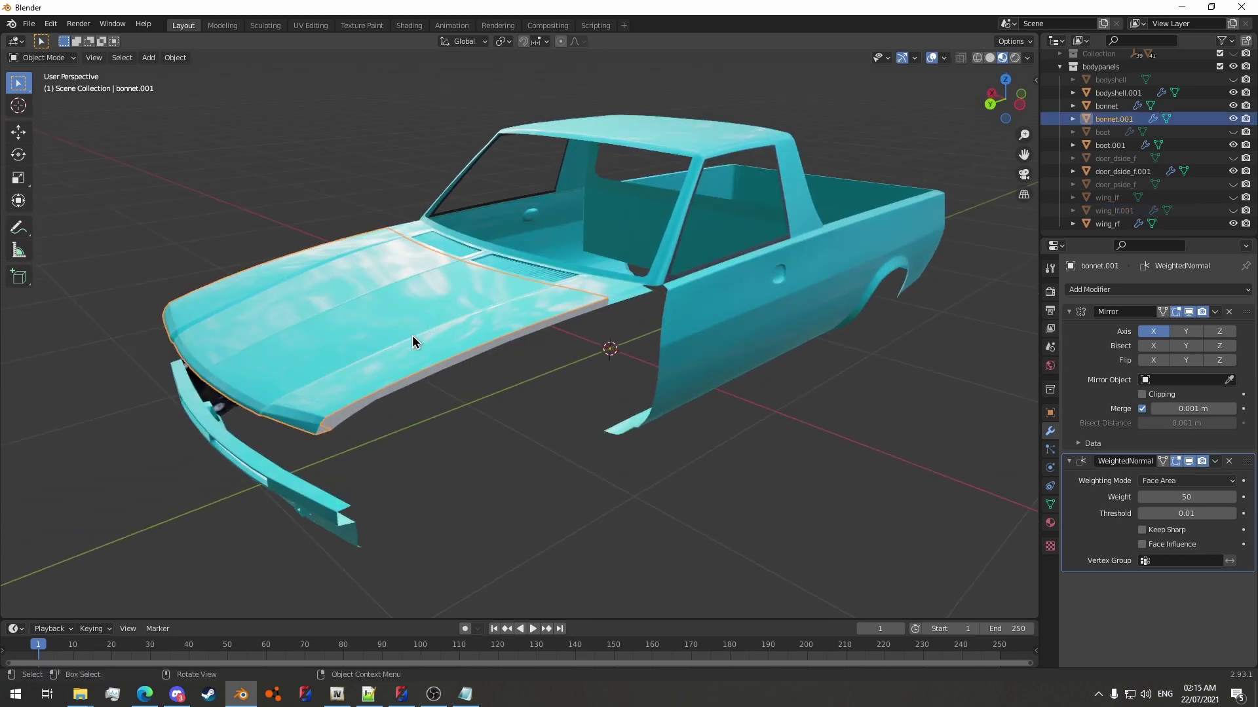
middle_drag(413, 335, 511, 367)
scroll(550, 403, up, 2)
key(Tab)
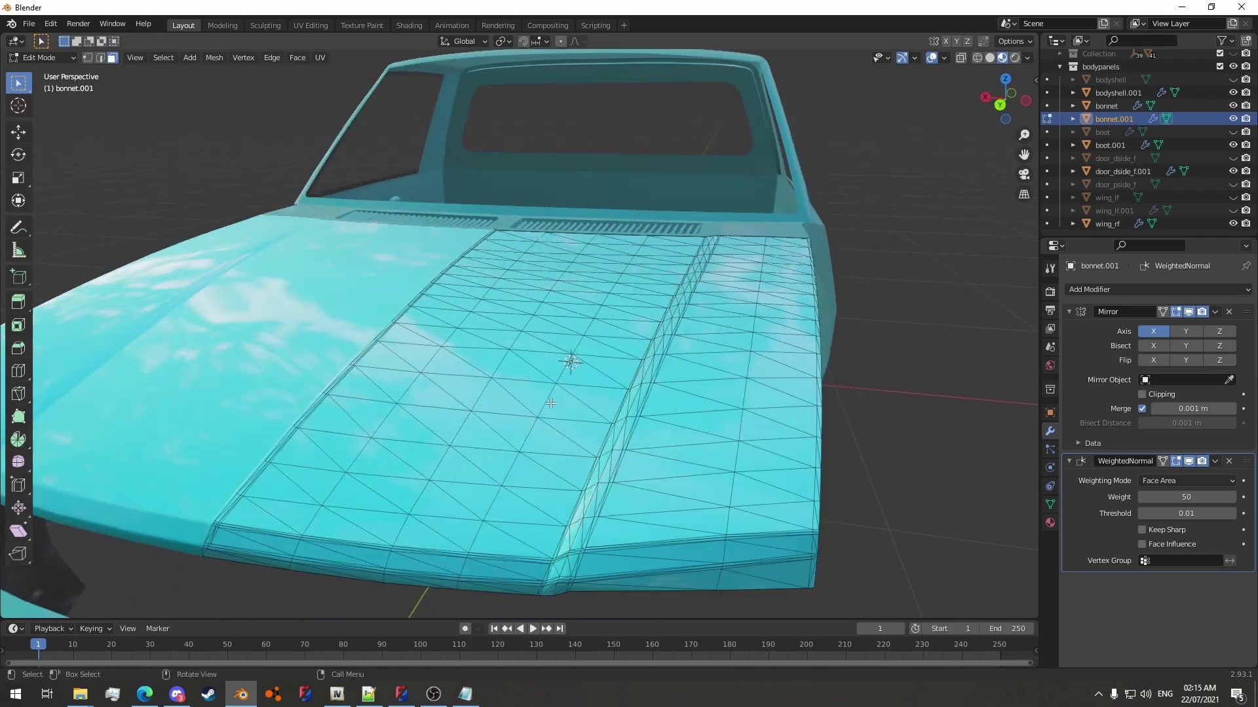
key(ctrl+l)
middle_drag(509, 458, 553, 380)
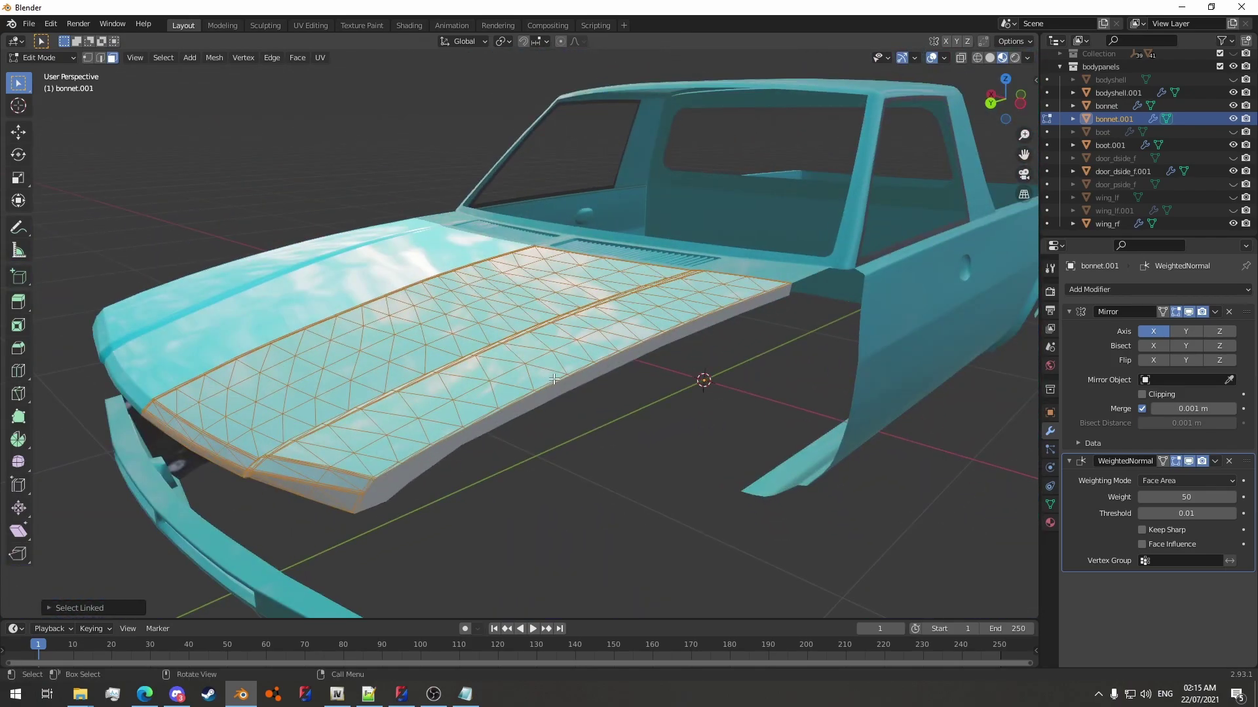
key(m)
click(555, 381)
click(629, 493)
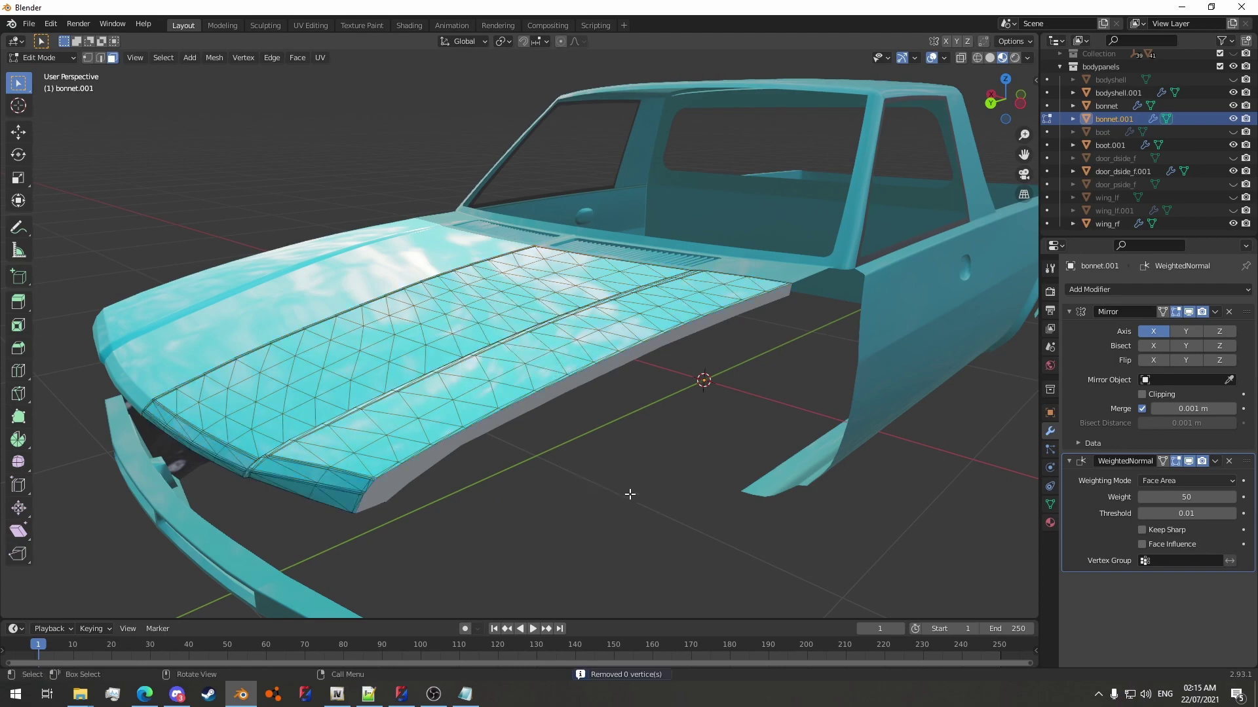
Hide both bonnet.001 and the bonnet object beneath it.
key(Tab)
scroll(622, 488, down, 3)
middle_drag(565, 437, 528, 416)
shift+click(409, 379)
key(h)
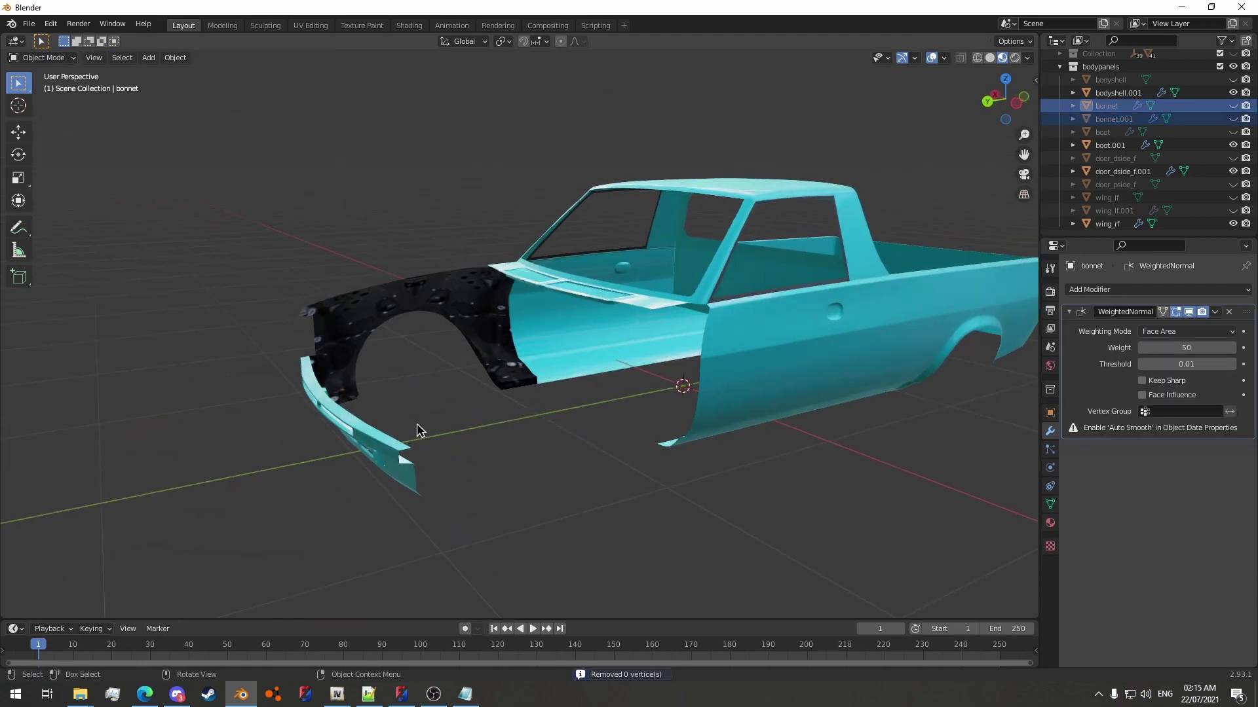
Open the bodyshell.001 mesh for editing at the front bumper.
click(397, 470)
key(Tab)
middle_drag(446, 469, 497, 360)
scroll(497, 360, up, 4)
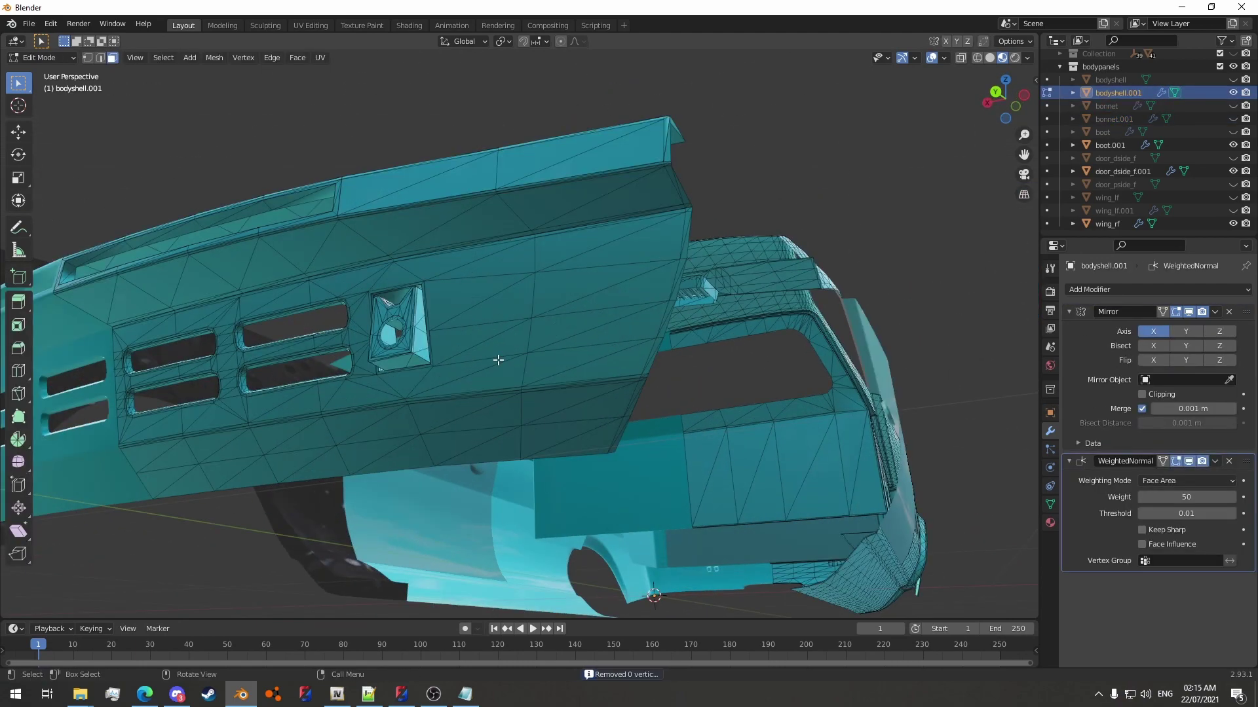
Select the linked upper strip and lower panel of the front bumper, merge their vertices by distance, and clear the selection.
key(l)
middle_drag(509, 303, 572, 283)
key(l)
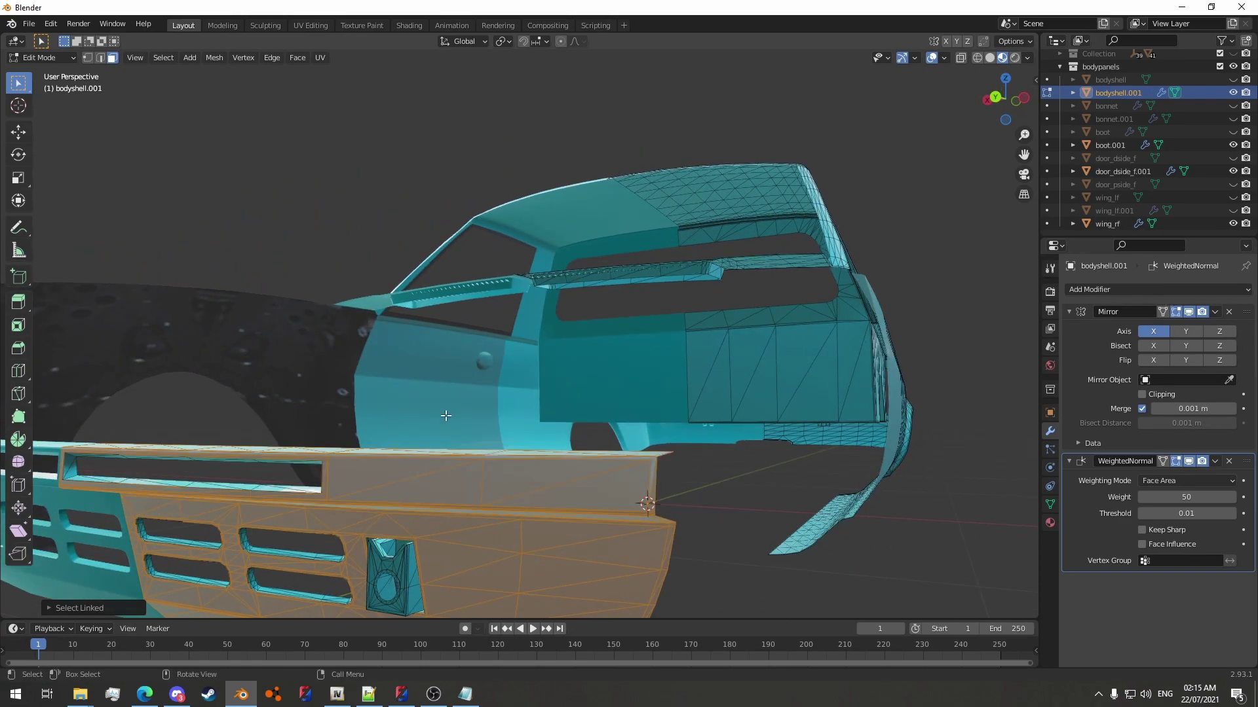
mouse_move(446, 415)
middle_down()
mouse_move(458, 396)
mouse_move(445, 408)
middle_up()
scroll(445, 408, up, 1)
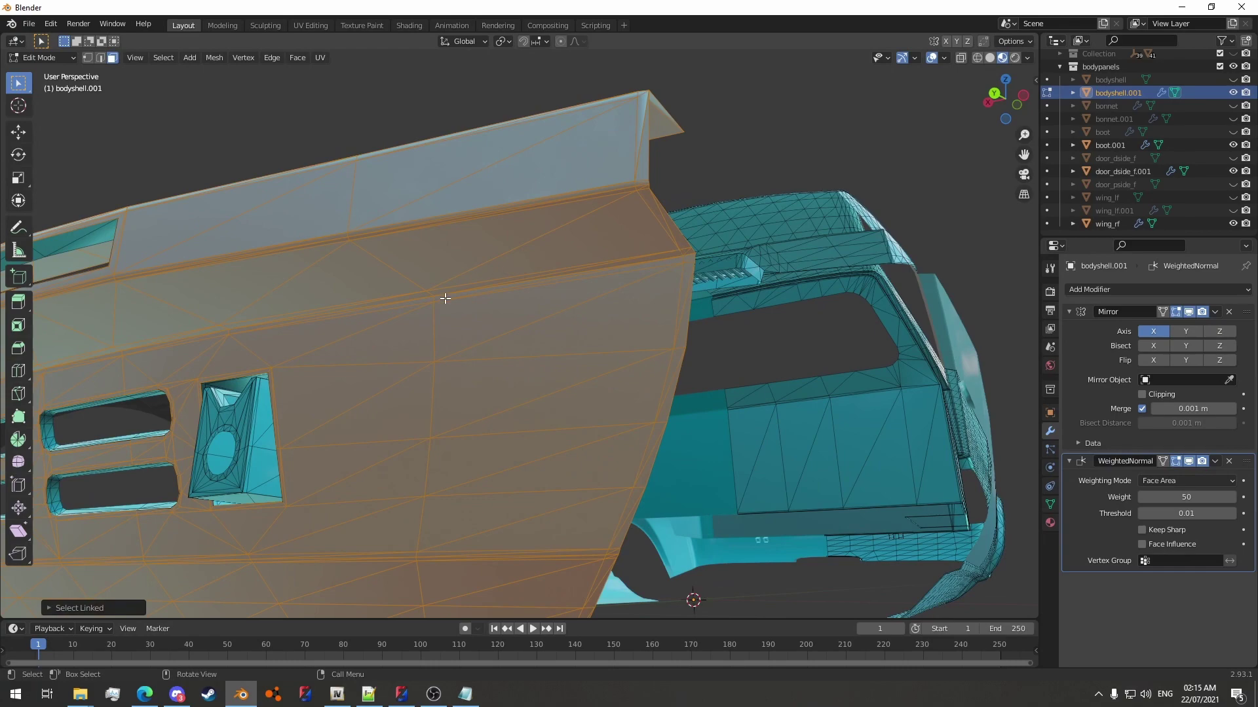
middle_drag(445, 298, 485, 304)
middle_drag(412, 255, 292, 302)
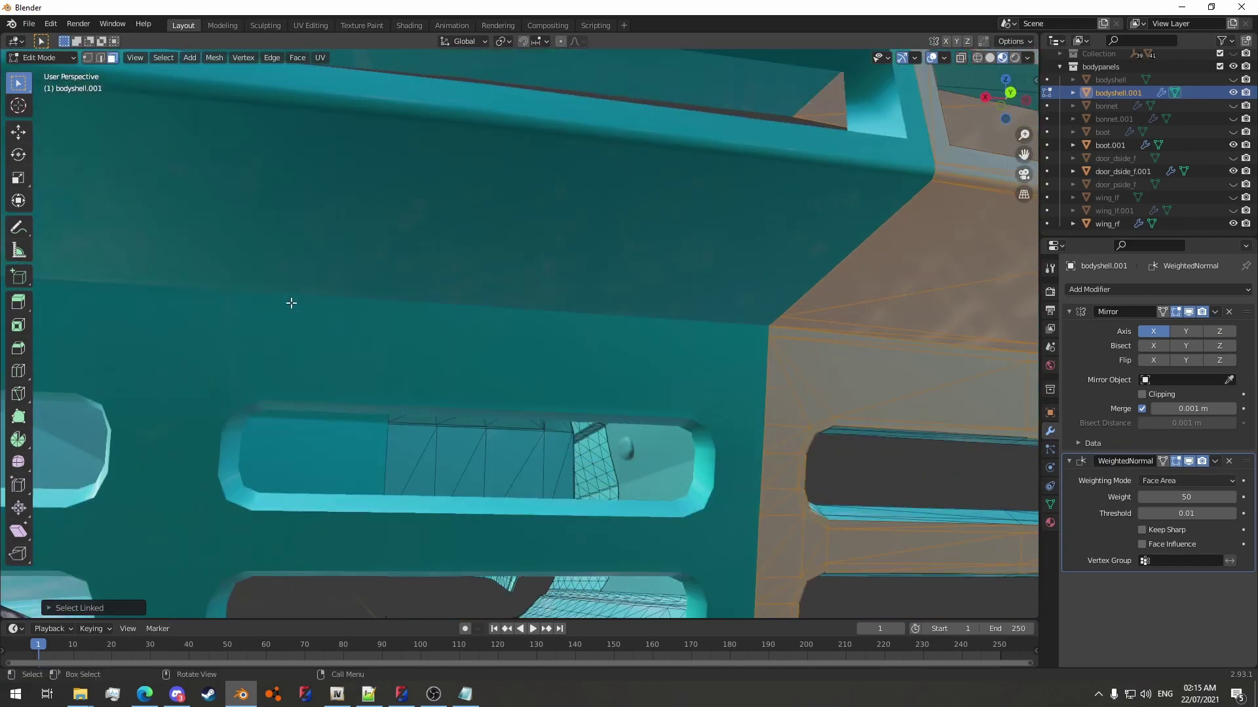
key(m)
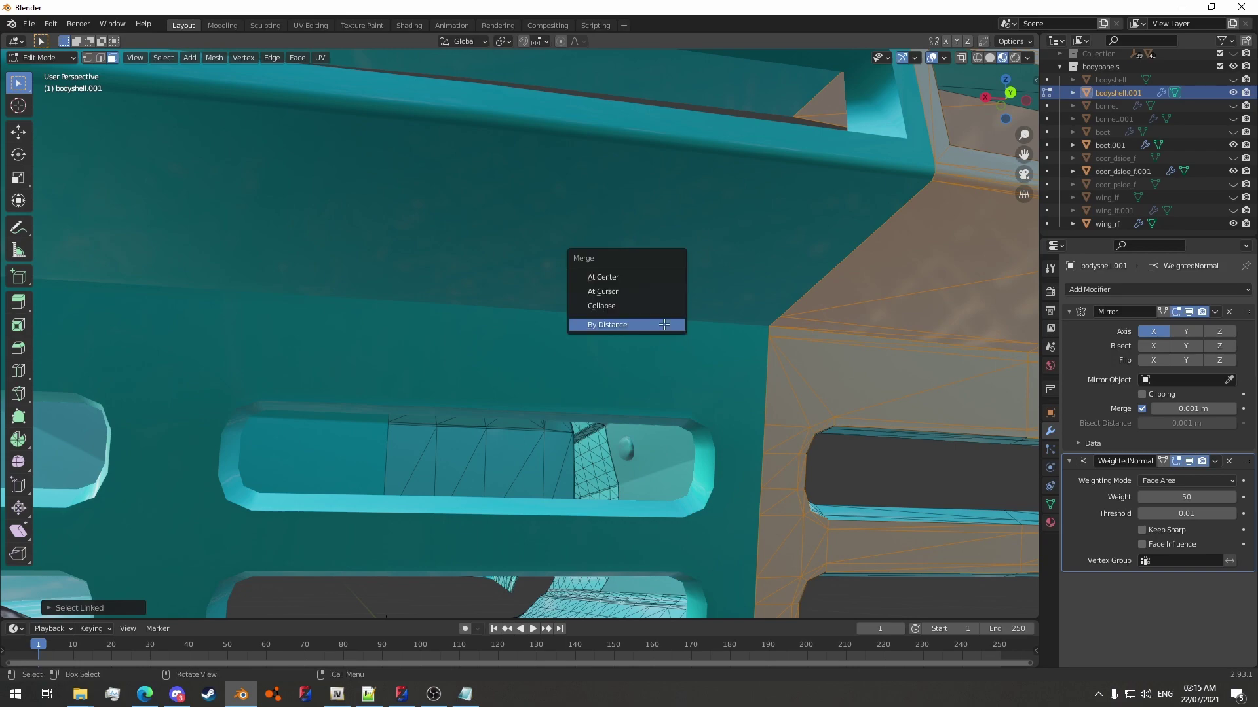
click(664, 325)
middle_drag(746, 351, 687, 354)
scroll(561, 384, up, 3)
middle_drag(561, 384, 575, 382)
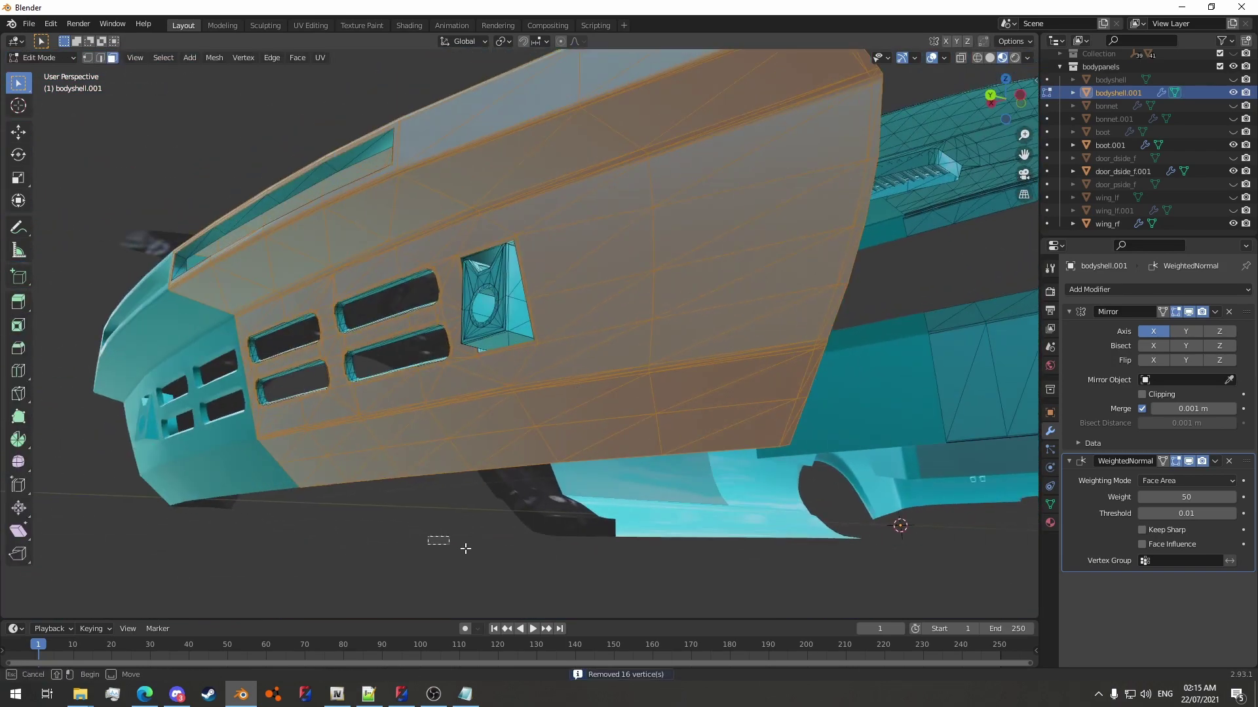
drag(465, 549, 479, 552)
Merge the front bumper panel and the inner faces of its grille slots by distance, and clear the selection.
scroll(528, 335, up, 6)
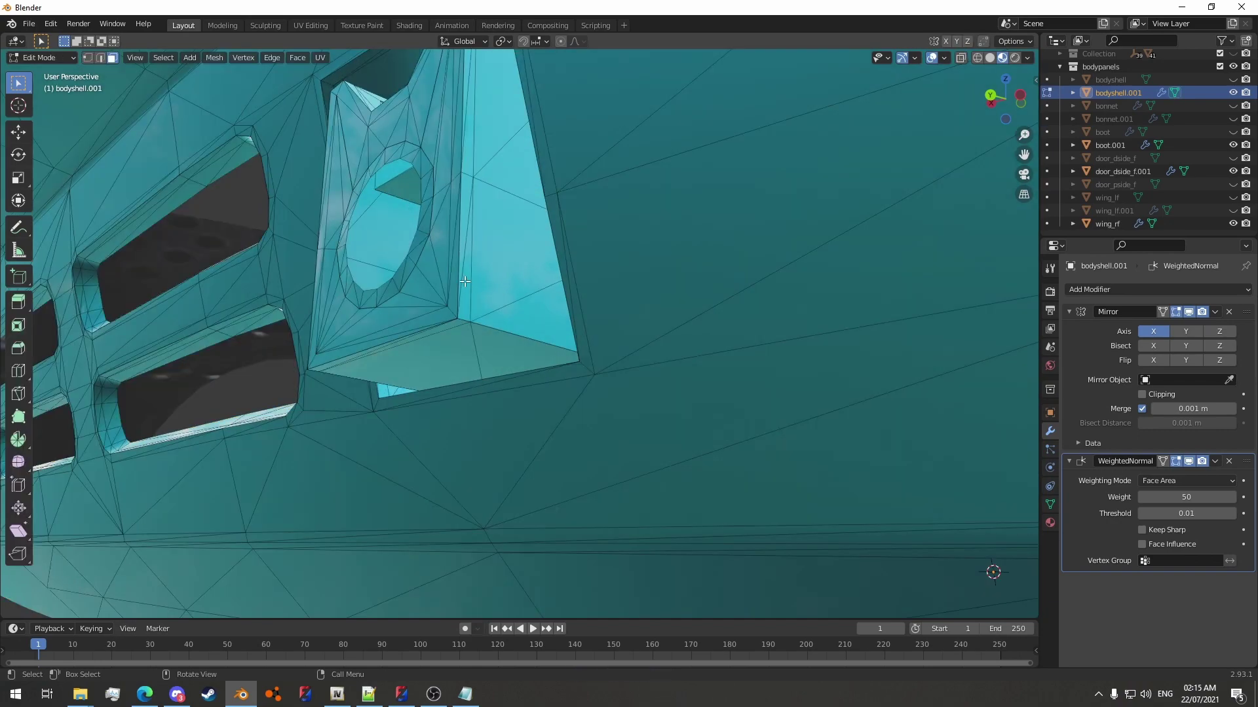
scroll(783, 401, down, 8)
middle_drag(784, 401, 691, 409)
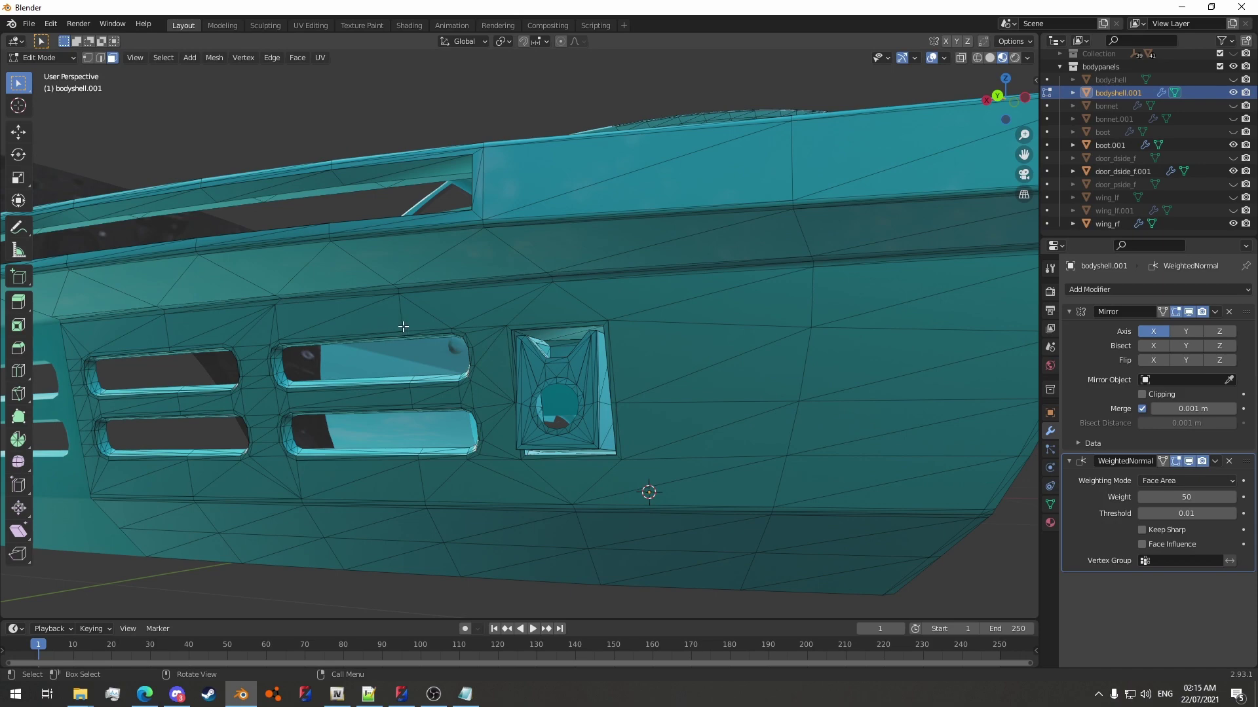
scroll(403, 327, up, 3)
key(ctrl+l)
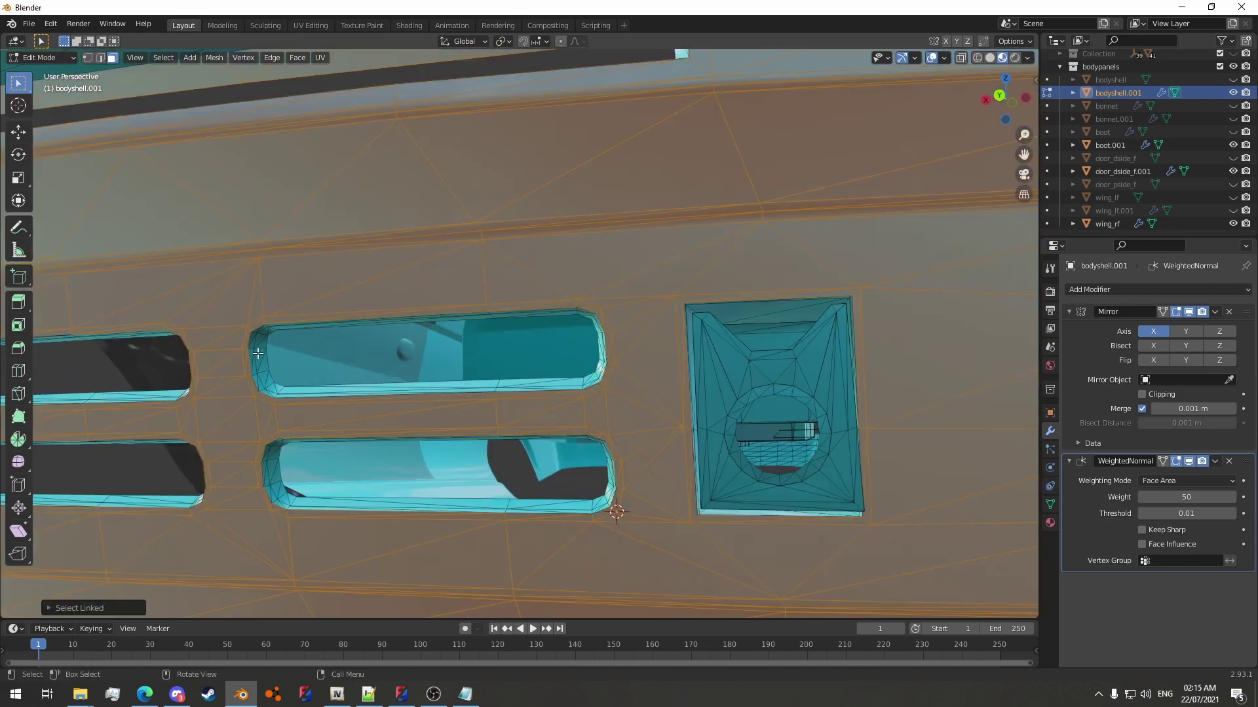
middle_drag(274, 476, 237, 435)
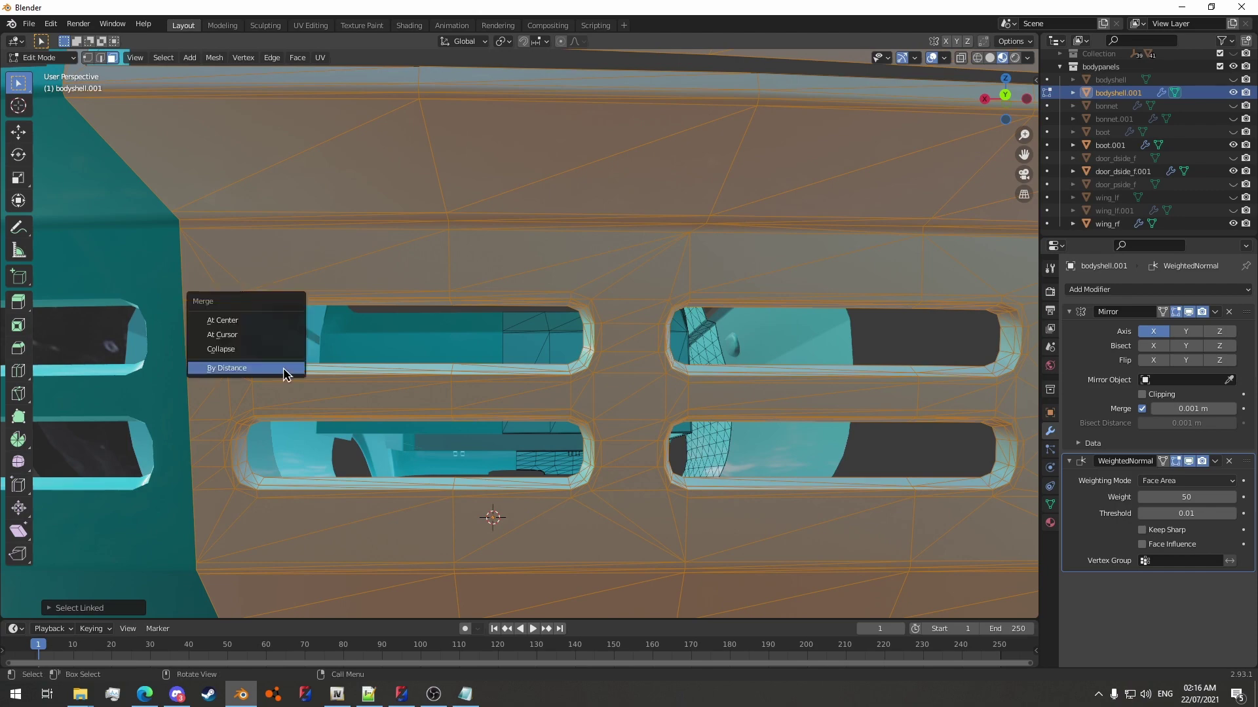
click(283, 368)
scroll(499, 457, down, 10)
key(alt+a)
Examine the front bumper's mesh and shading in Object and Edit Mode, including its upper strip.
middle_drag(548, 500, 458, 441)
scroll(643, 359, up, 5)
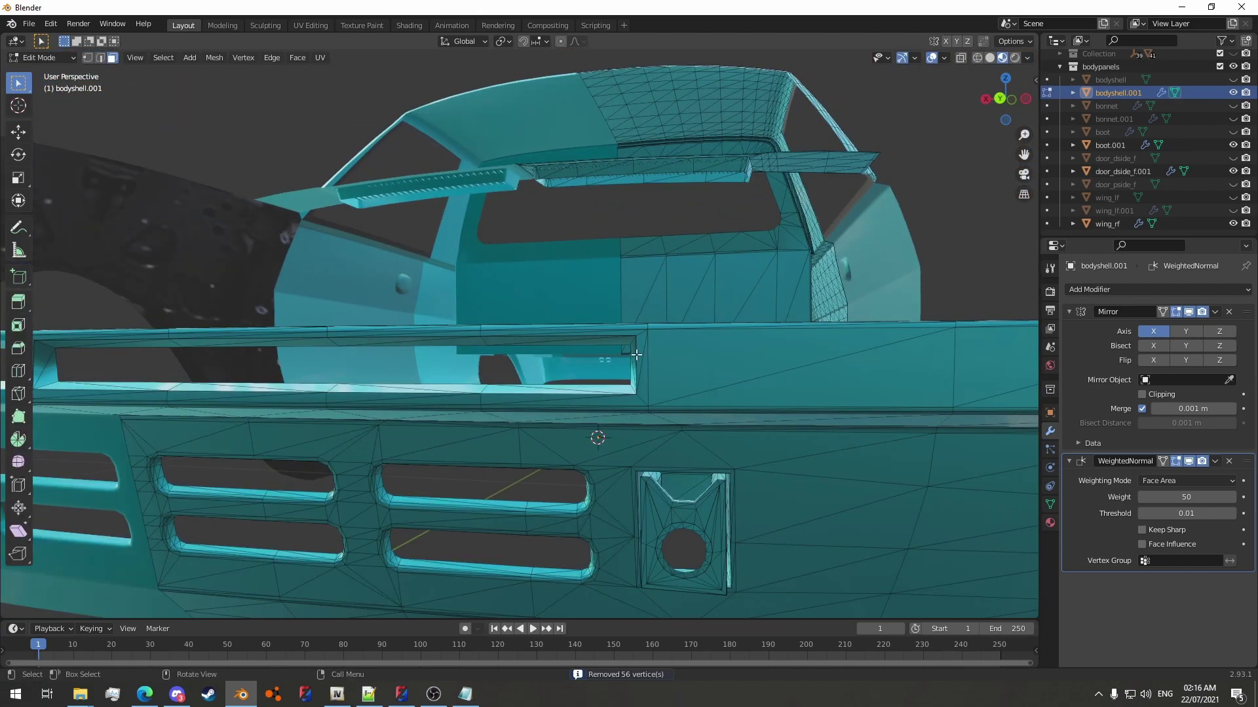
scroll(642, 370, down, 2)
middle_drag(646, 381, 630, 382)
key(Tab)
scroll(705, 427, down, 4)
middle_drag(704, 427, 634, 450)
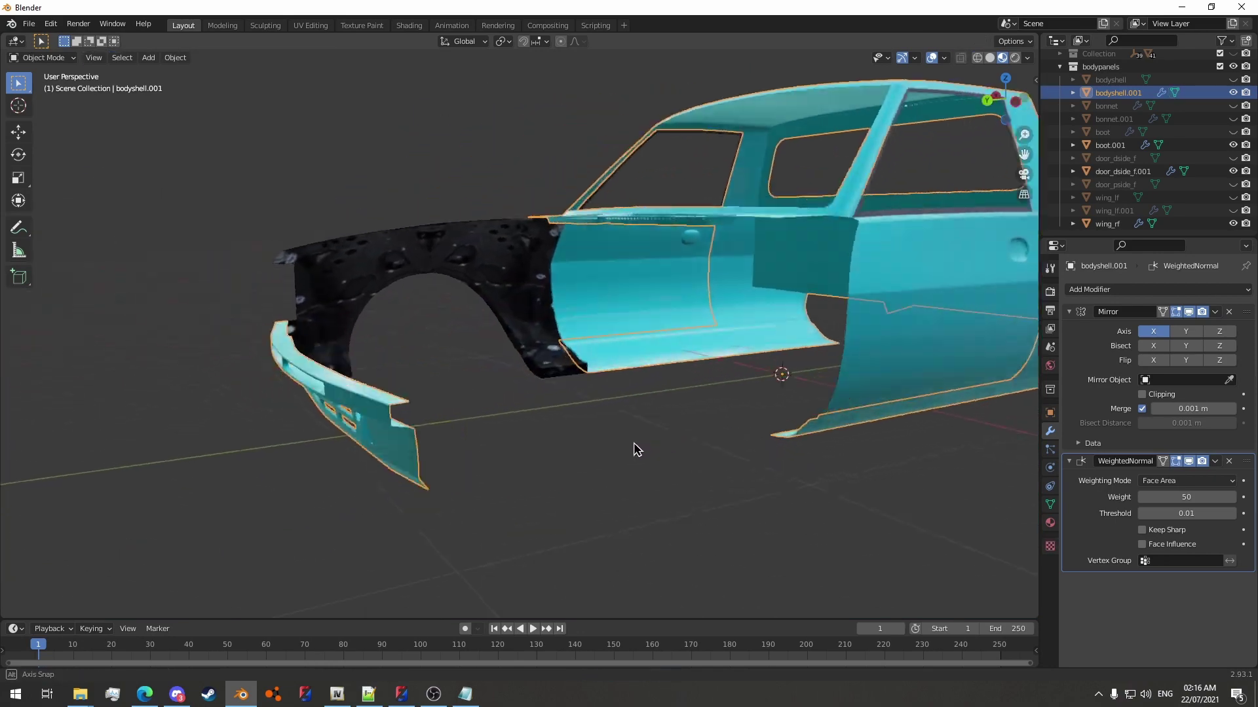
key(Tab)
scroll(460, 426, up, 5)
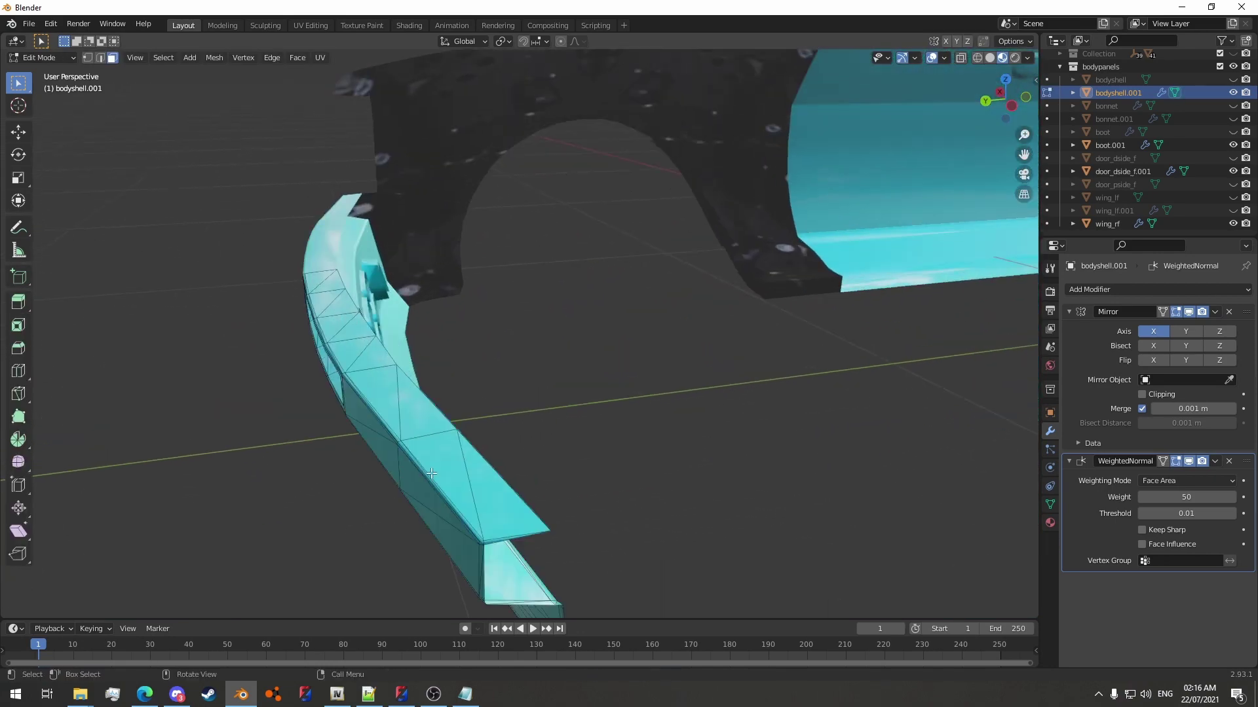
Select the linked faces of the front bumper's upper strip for checking, and clear the selection.
key(l)
key(alt+a)
scroll(728, 438, down, 4)
middle_drag(727, 438, 753, 331)
scroll(632, 379, up, 3)
scroll(612, 386, up, 3)
Select the linked outer body side of bodyshell.001, merge its vertices by distance, and clear the selection.
key(l)
scroll(612, 398, down, 3)
middle_drag(612, 397, 597, 445)
click(651, 382)
scroll(645, 367, down, 5)
key(l)
scroll(503, 419, down, 3)
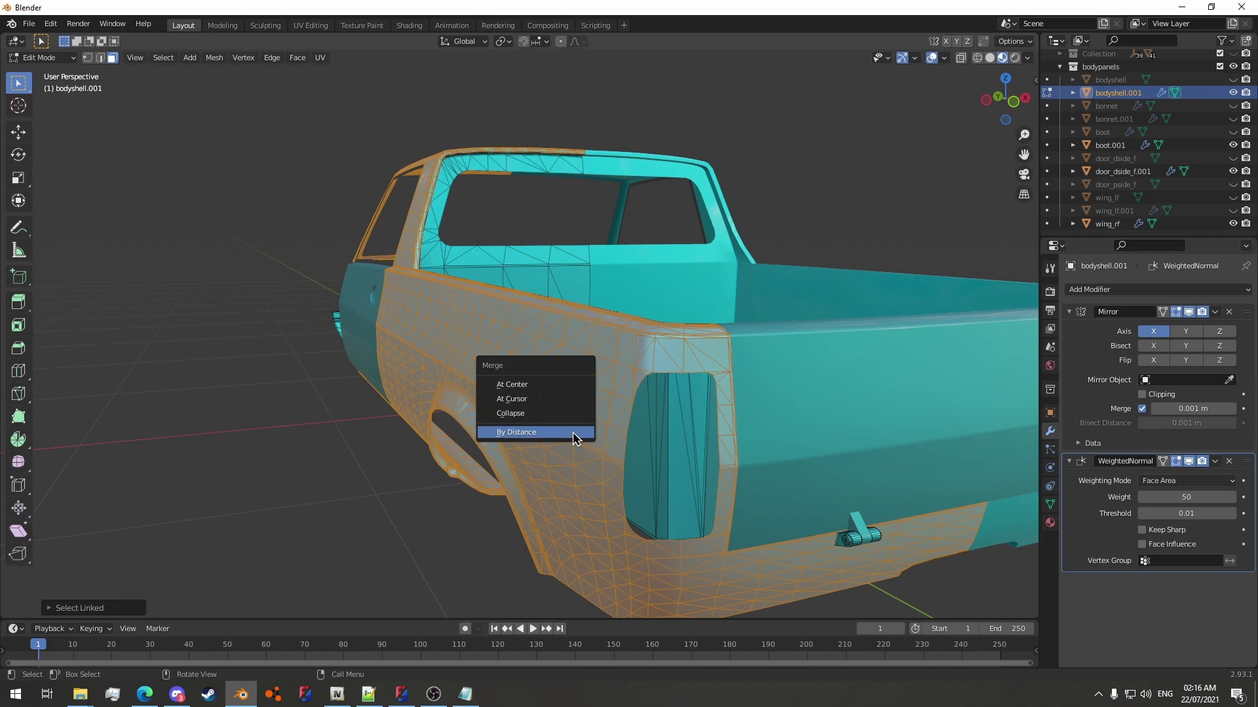
middle_drag(574, 430, 598, 438)
click(397, 532)
middle_drag(548, 491, 469, 357)
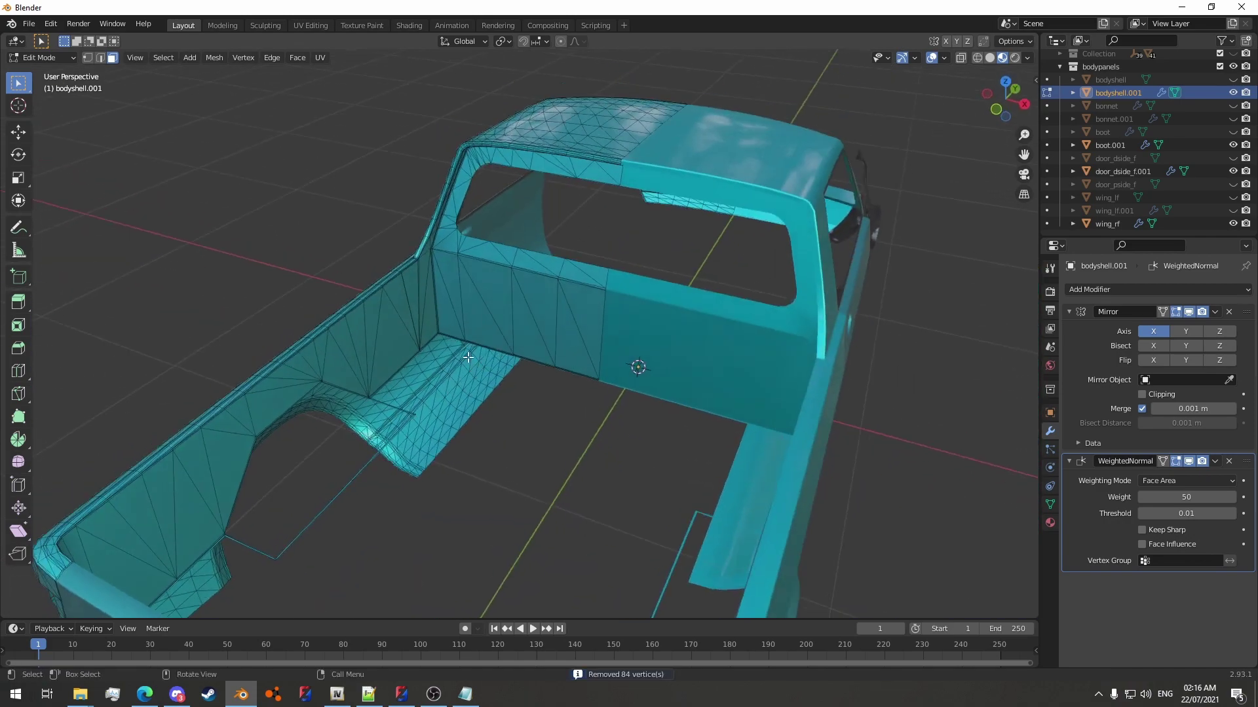
Select the linked inner walls of the pickup bed, including the cab's rear panel, and check their extent around the wheel arch.
scroll(521, 391, up, 2)
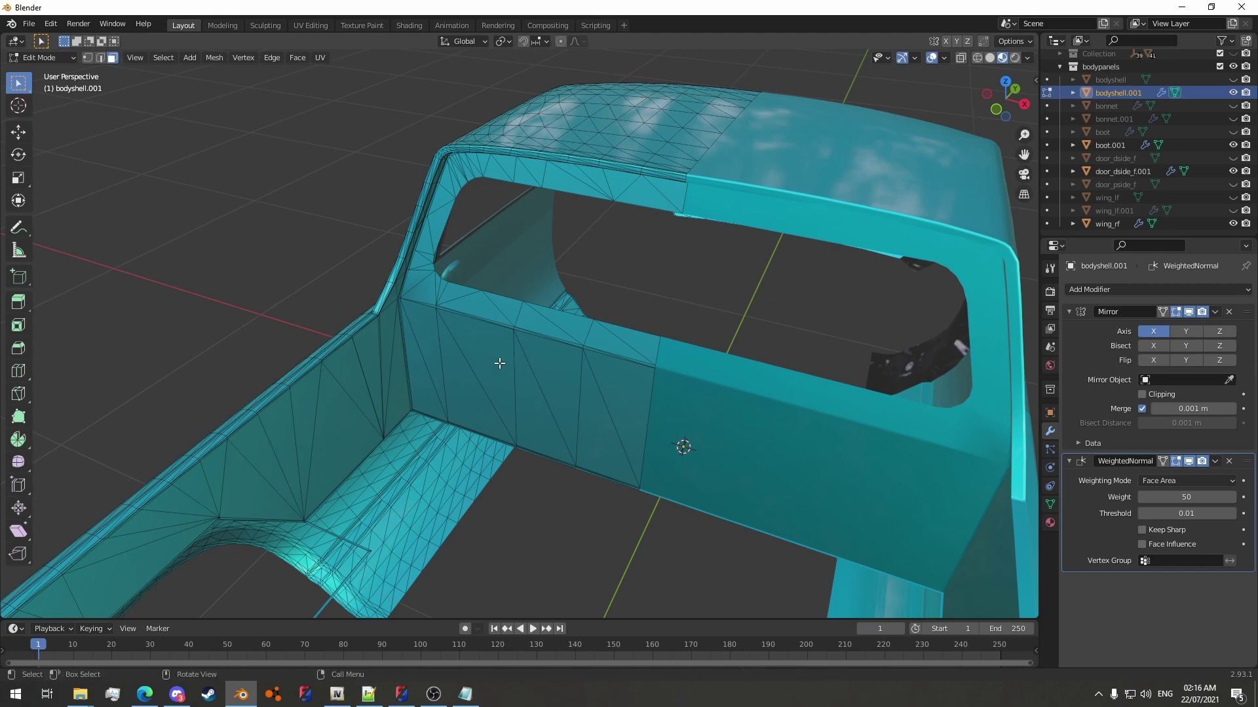
key(l)
middle_drag(494, 359, 547, 390)
scroll(553, 365, up, 6)
scroll(550, 441, down, 7)
scroll(584, 514, up, 3)
scroll(528, 303, up, 4)
scroll(414, 345, down, 4)
middle_drag(414, 345, 641, 368)
shift+middle_drag(216, 410, 445, 360)
scroll(475, 407, up, 2)
scroll(475, 407, down, 4)
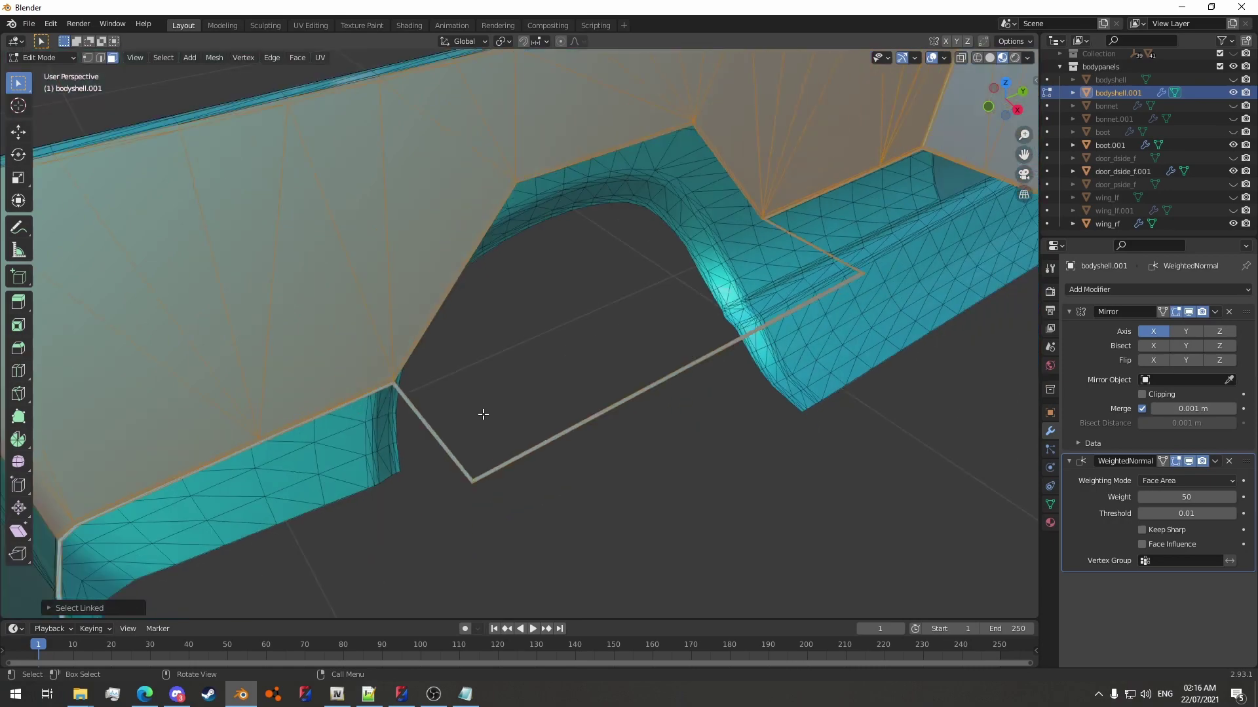
Extend the linked selection across the bed and cab faces, merge the vertices by distance, and return to Object Mode.
middle_drag(482, 413, 505, 441)
scroll(561, 345, up, 4)
mouse_move(561, 345)
middle_down()
mouse_move(452, 227)
mouse_move(469, 229)
middle_up()
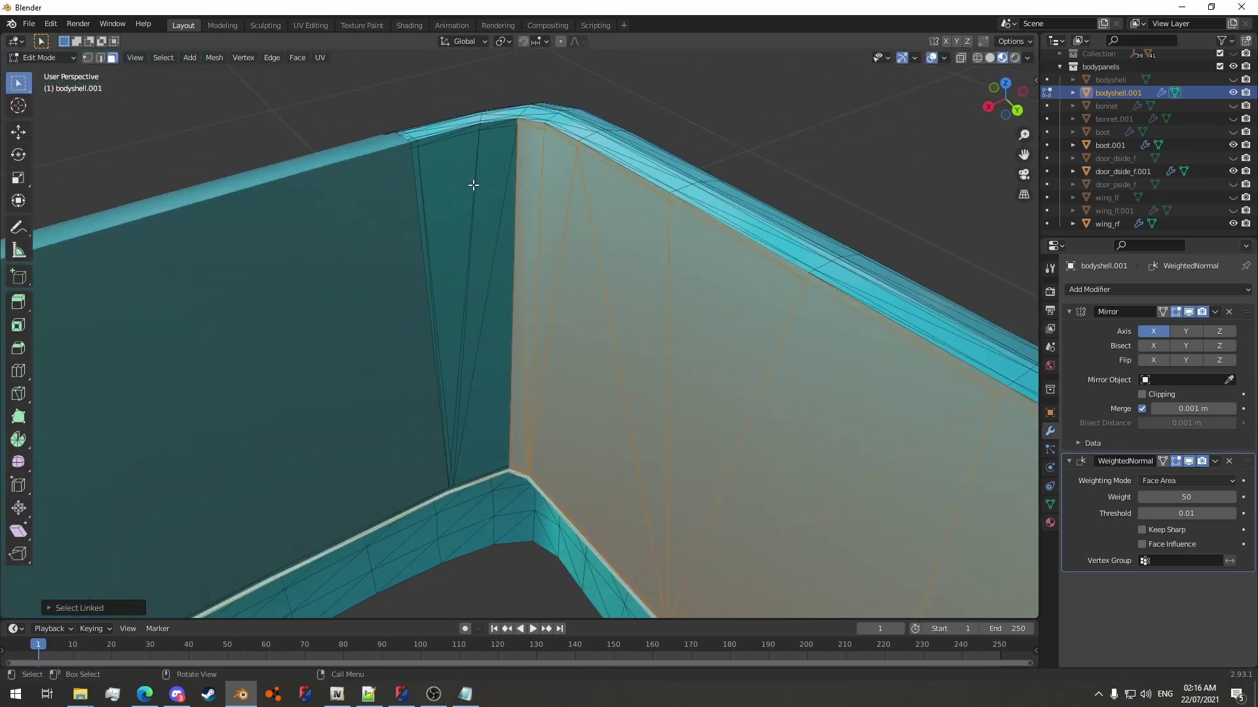
key(l)
scroll(598, 272, down, 9)
middle_drag(583, 270, 400, 266)
middle_drag(586, 346, 695, 249)
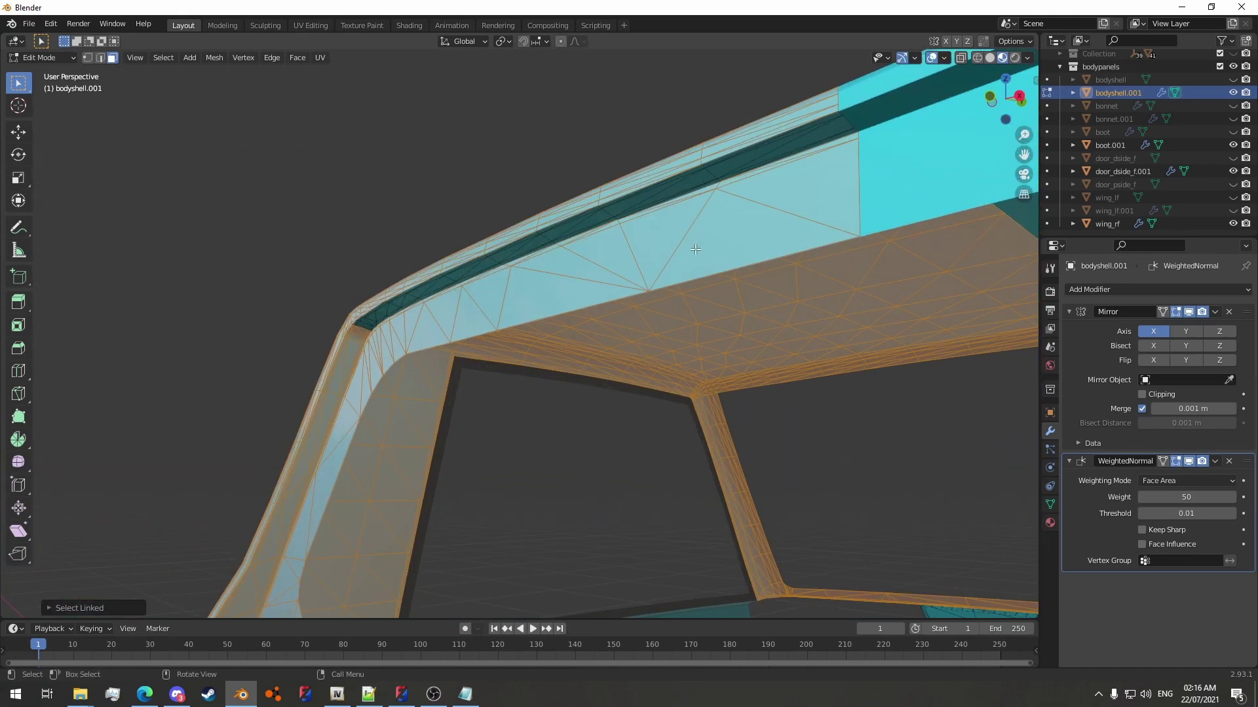
click(399, 299)
key(Tab)
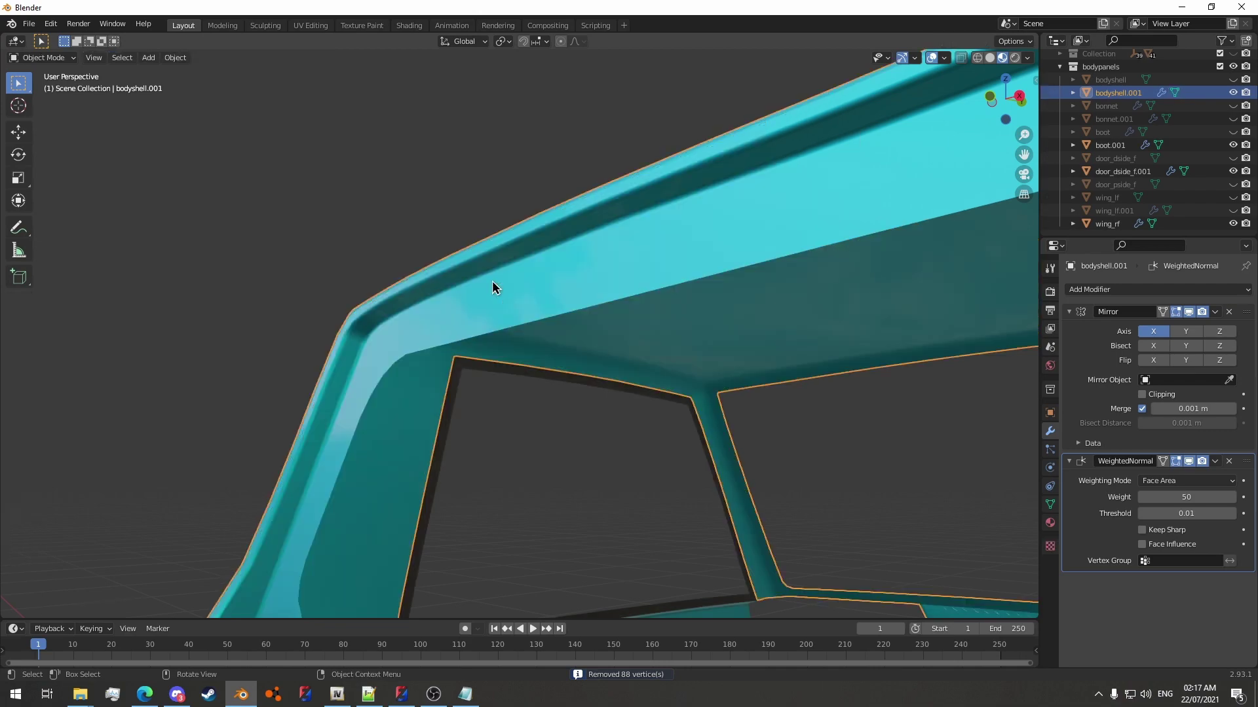
Check the body shell in Edit Mode, return to Object Mode, and hide bodyshell.001.
mouse_move(492, 280)
middle_down()
mouse_move(415, 317)
mouse_move(585, 252)
mouse_move(564, 275)
mouse_move(525, 283)
mouse_move(559, 334)
mouse_move(735, 411)
mouse_move(567, 337)
mouse_move(558, 360)
mouse_move(719, 351)
mouse_move(817, 385)
mouse_move(519, 341)
middle_up()
key(Tab)
scroll(818, 384, down, 4)
drag(537, 477, 642, 504)
key(Tab)
mouse_move(563, 385)
middle_down()
mouse_move(529, 393)
mouse_move(530, 410)
mouse_move(621, 422)
mouse_move(449, 402)
middle_up()
key(h)
Open the tailgate boot.001 for editing, select its linked faces, and merge their vertices by distance.
scroll(729, 326, up, 4)
click(605, 364)
key(Tab)
mouse_move(583, 364)
middle_down()
mouse_move(622, 357)
mouse_move(586, 353)
middle_up()
scroll(586, 354, up, 1)
key(l)
middle_drag(523, 380, 634, 339)
key(l)
middle_drag(657, 296, 591, 299)
click(552, 305)
scroll(552, 305, down, 2)
Leave Edit Mode, check the tailgate in Local View, restore the full view, and hide boot.001.
key(Tab)
key(KP_Divide)
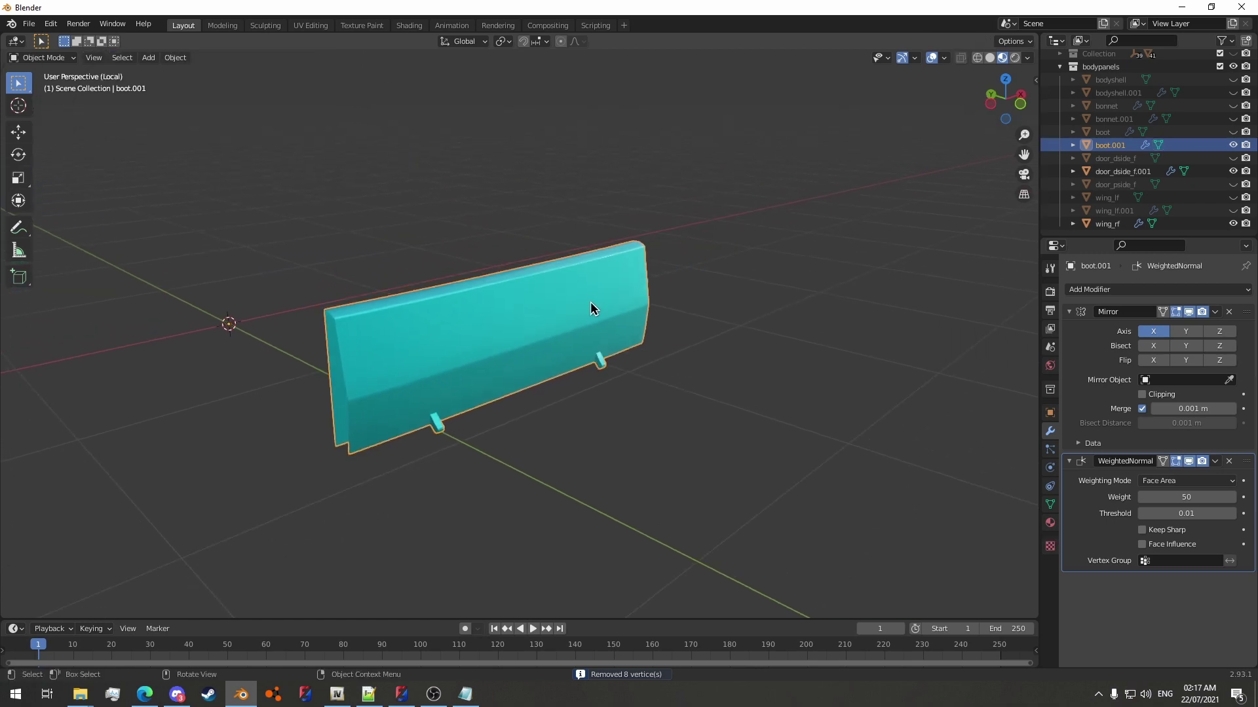
key(KP_Divide)
key(h)
Open door_dside_f.001 for editing, select the linked door panel, merge its vertices by distance, and clear the selection.
scroll(586, 305, down, 4)
middle_drag(296, 410, 441, 425)
scroll(440, 425, up, 3)
click(440, 424)
middle_drag(440, 424, 457, 427)
key(Tab)
key(ctrl+l)
middle_drag(430, 373, 570, 412)
scroll(569, 411, down, 3)
key(m)
click(590, 383)
click(741, 261)
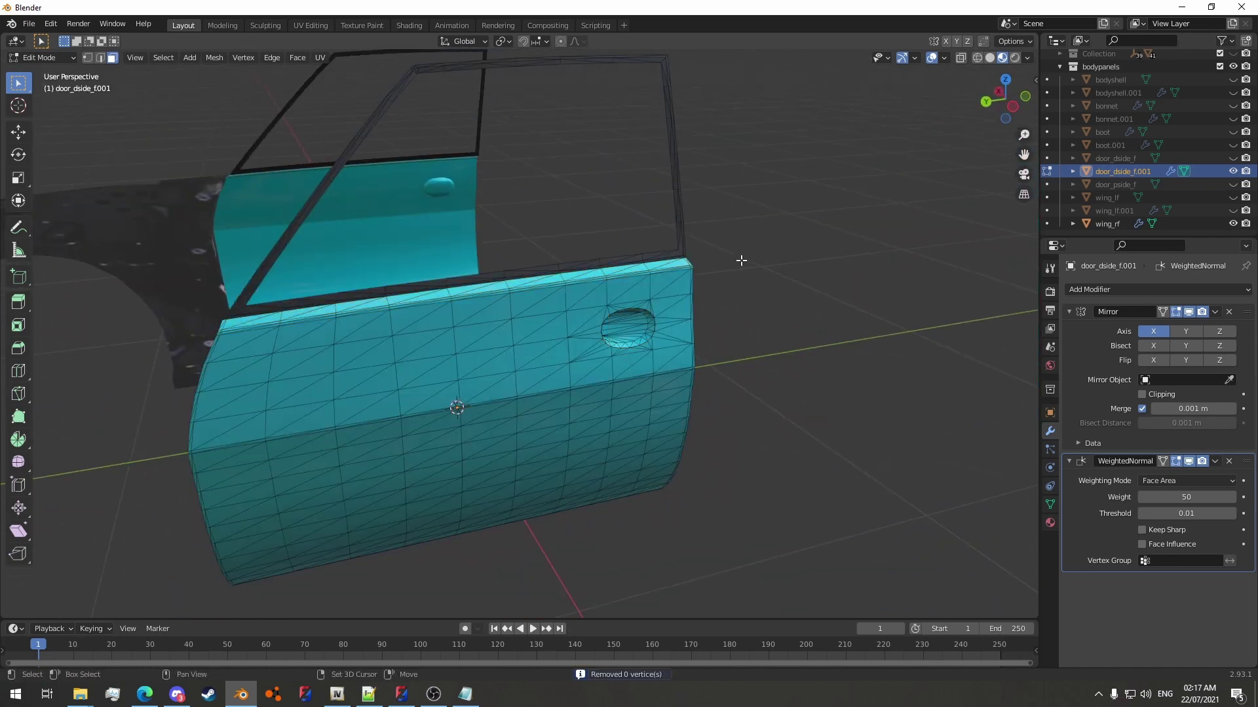
Select the linked faces of the door's window frame, merge their vertices by distance, and clear the selection.
scroll(741, 261, up, 3)
shift+middle_drag(741, 262, 703, 400)
key(k)
key(Escape)
key(l)
key(m)
click(721, 372)
click(724, 340)
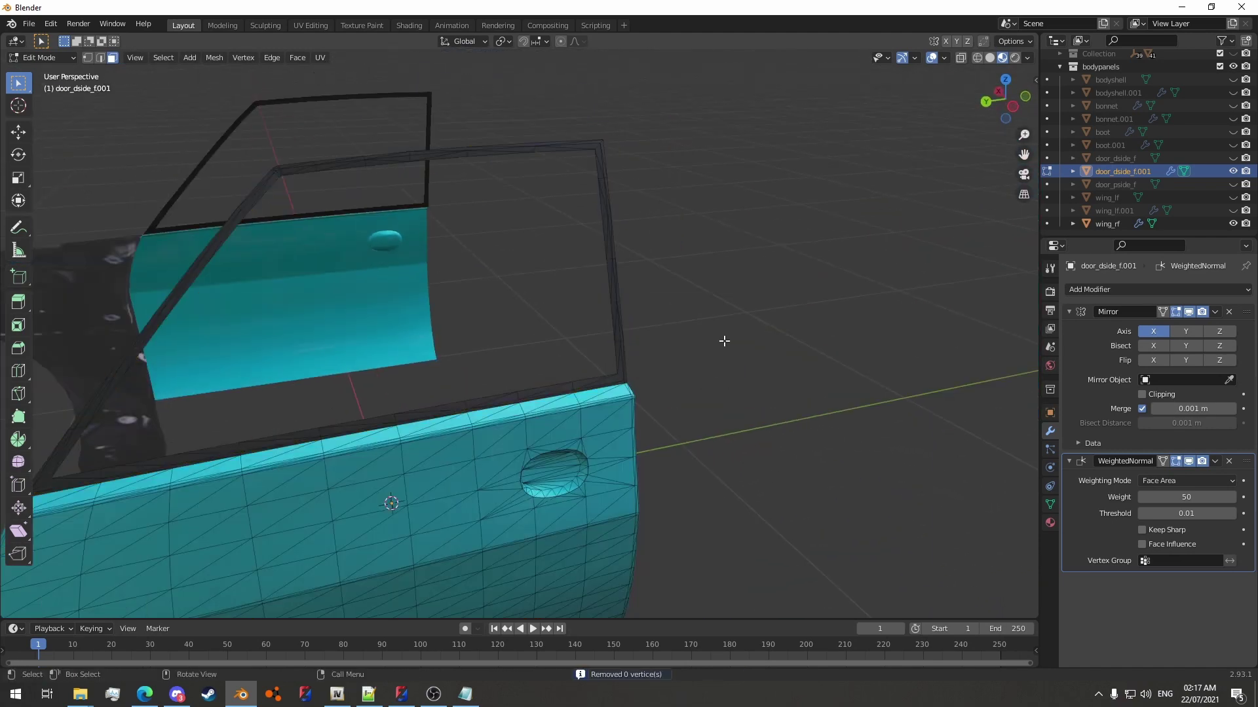
Return to Object Mode, check the door in Local View, and hide the front wing wing_rf.
key(Tab)
scroll(723, 340, down, 5)
middle_drag(517, 387, 478, 368)
key(slash)
key(slash)
click(524, 374)
key(h)
Mark the inner edge loop of the door handle recess as sharp, and enable Keep Sharp on the door's WeightedNormal modifier.
click(478, 368)
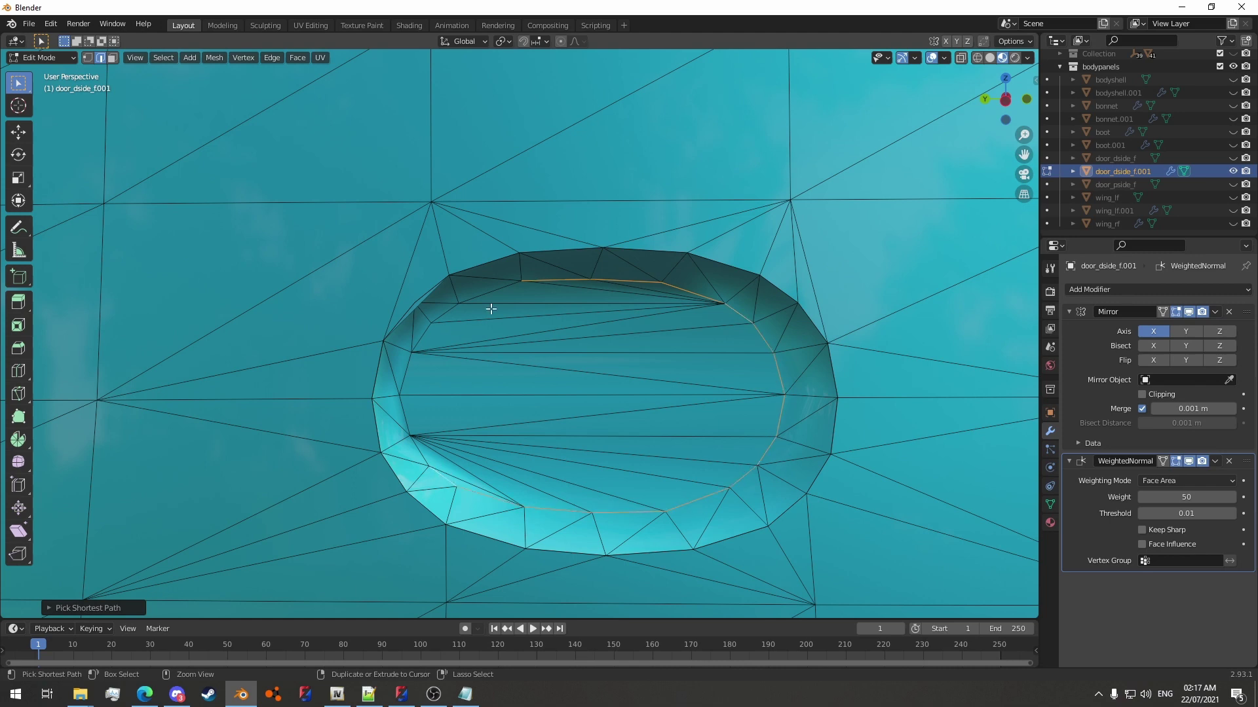
key(ctrl+e)
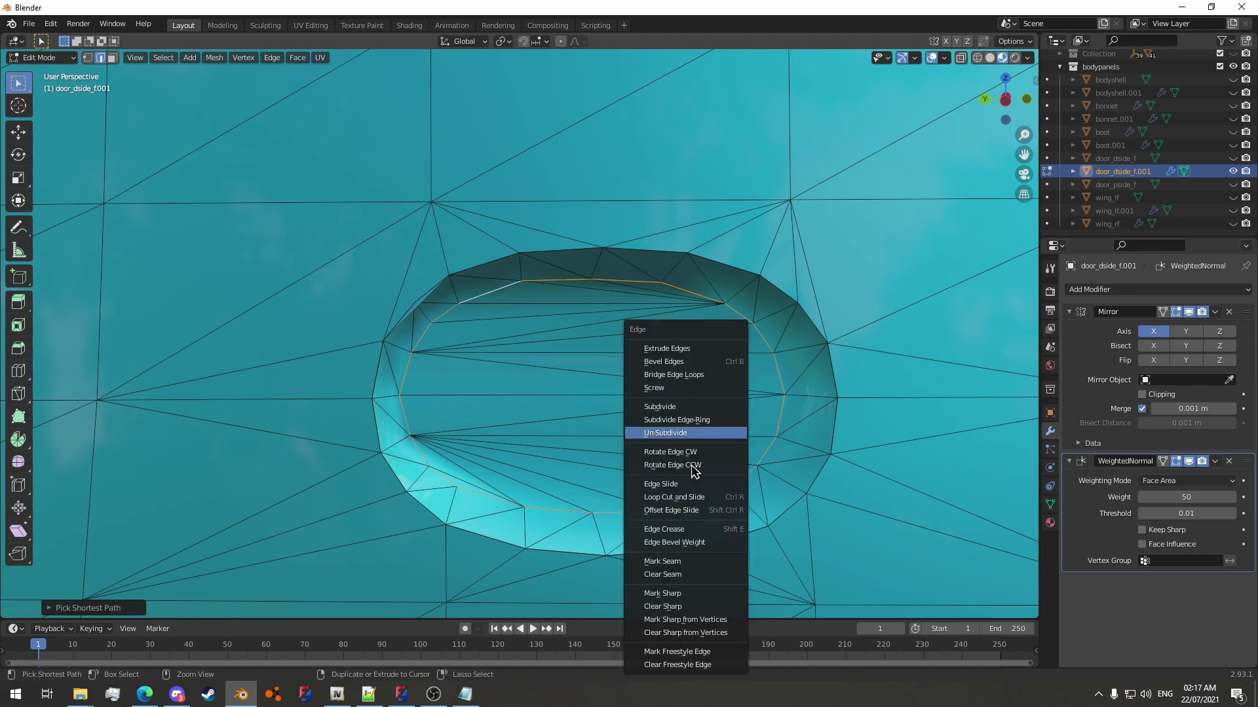
click(687, 593)
key(Tab)
click(1158, 533)
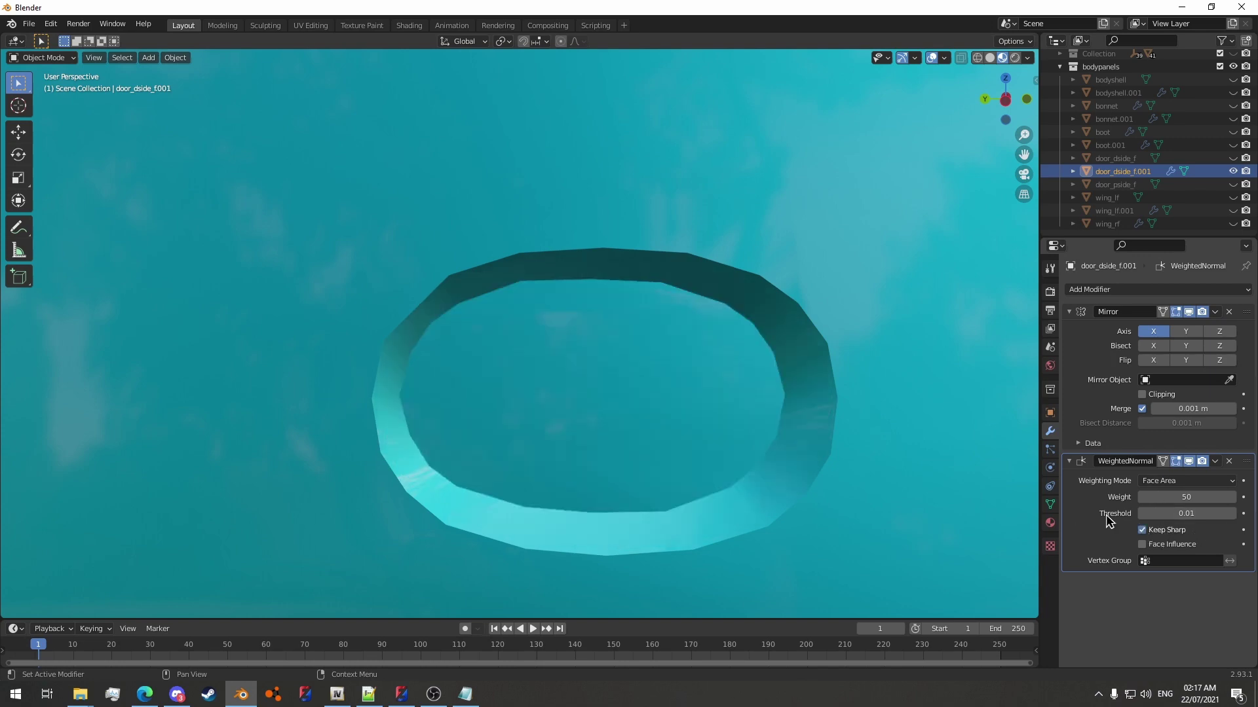
Examine the mesh and shading of the door and its handle recess in Edit and Object Mode.
key(Tab)
scroll(678, 386, down, 12)
middle_drag(678, 386, 517, 283)
scroll(628, 387, up, 8)
key(Tab)
right_click(548, 244)
click(548, 243)
scroll(524, 262, down, 7)
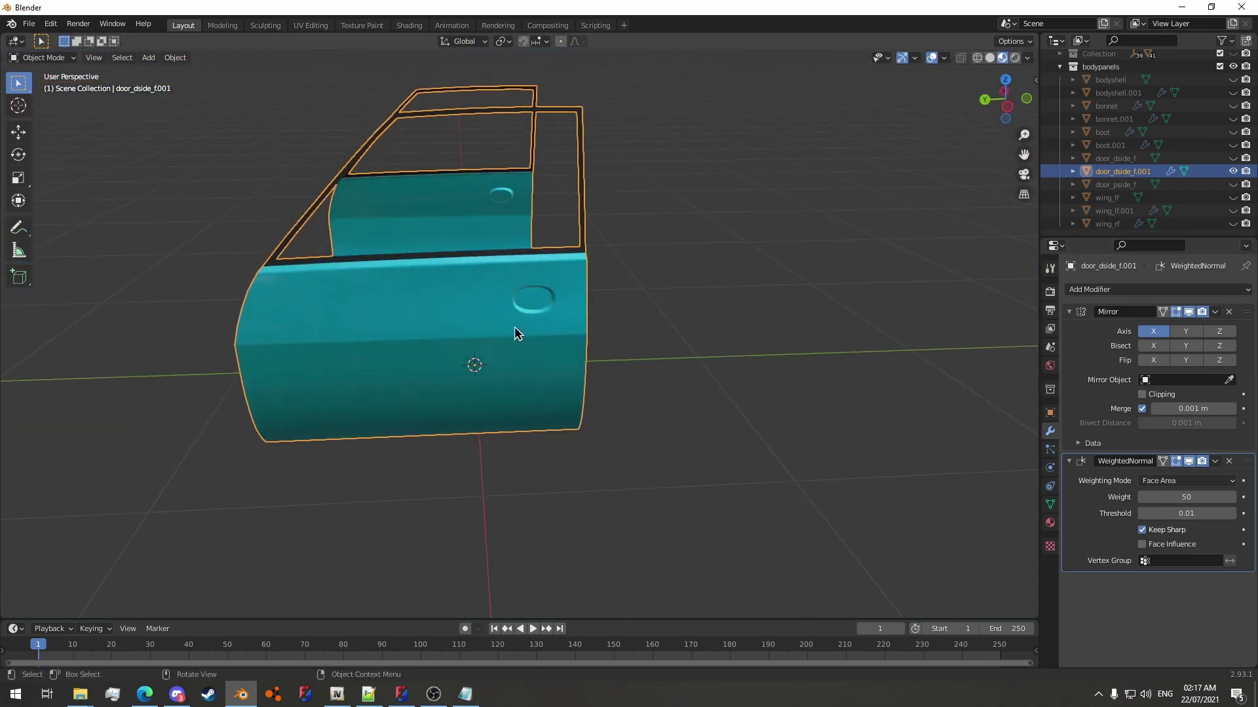
middle_drag(517, 334, 498, 337)
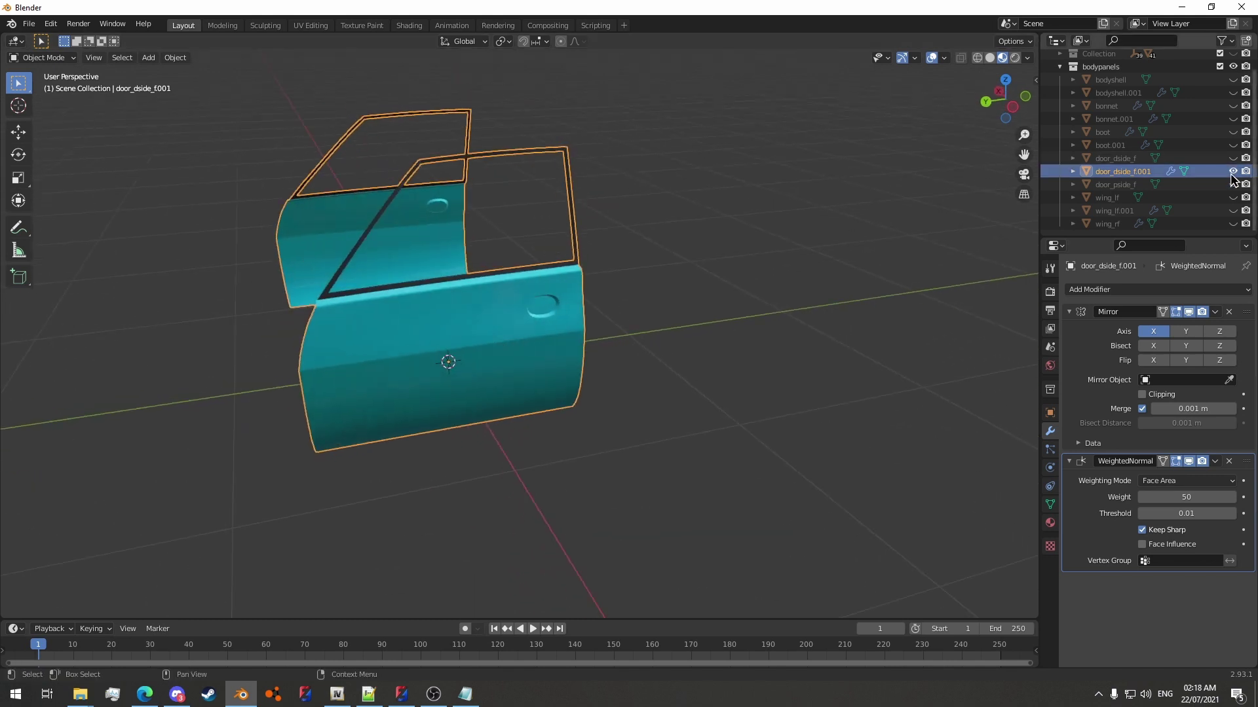
Unhide boot.001, bonnet.001, bodyshell.001 and wing_lf.001 to display the complete body.
click(1233, 145)
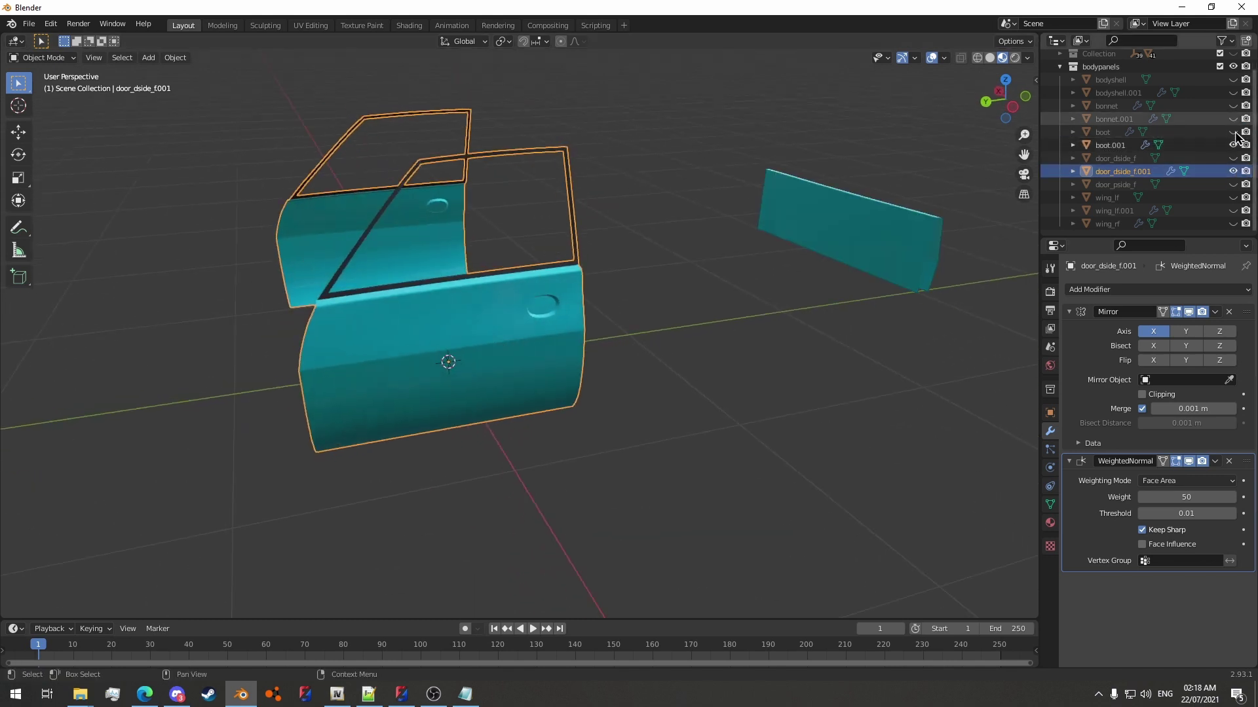
click(1233, 118)
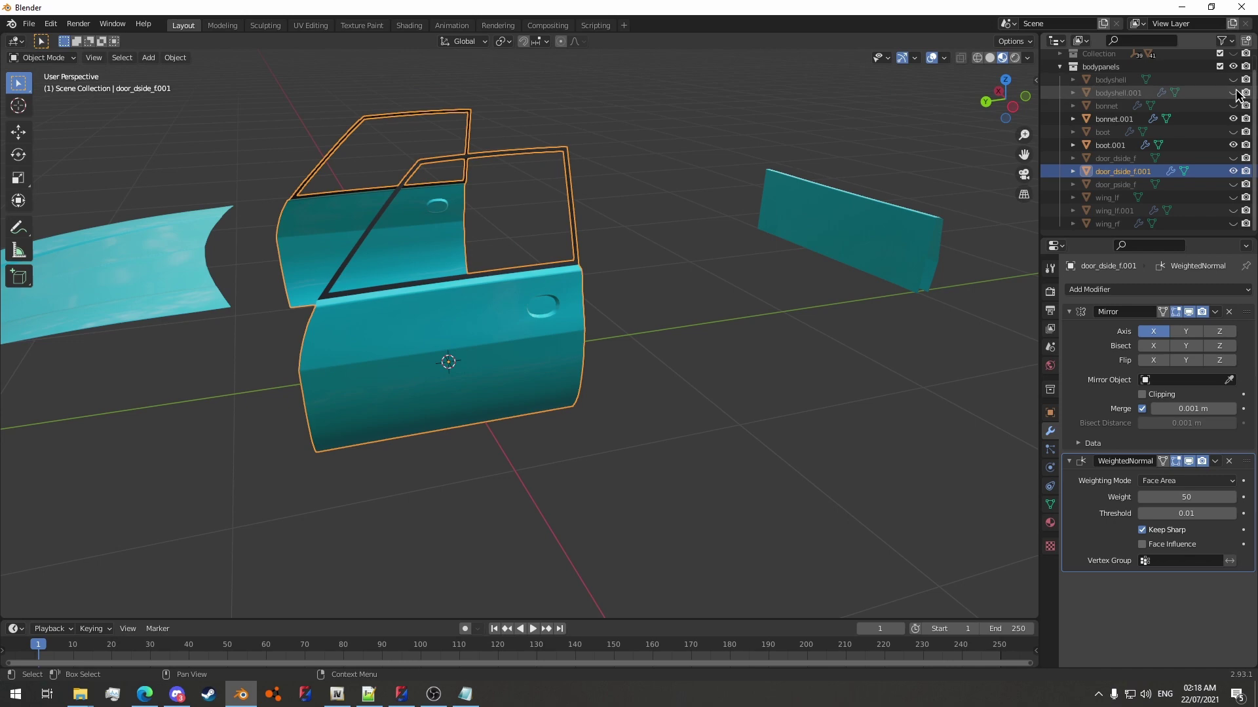
click(1233, 92)
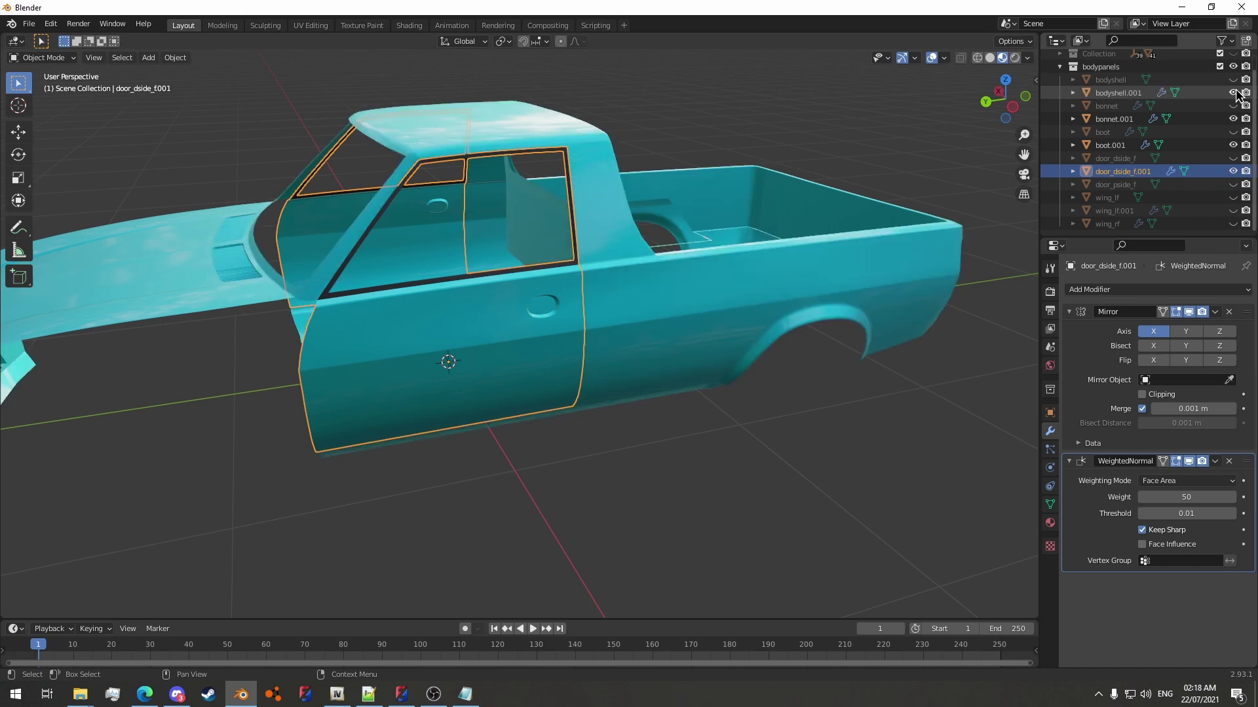
click(1232, 210)
middle_drag(655, 426, 465, 390)
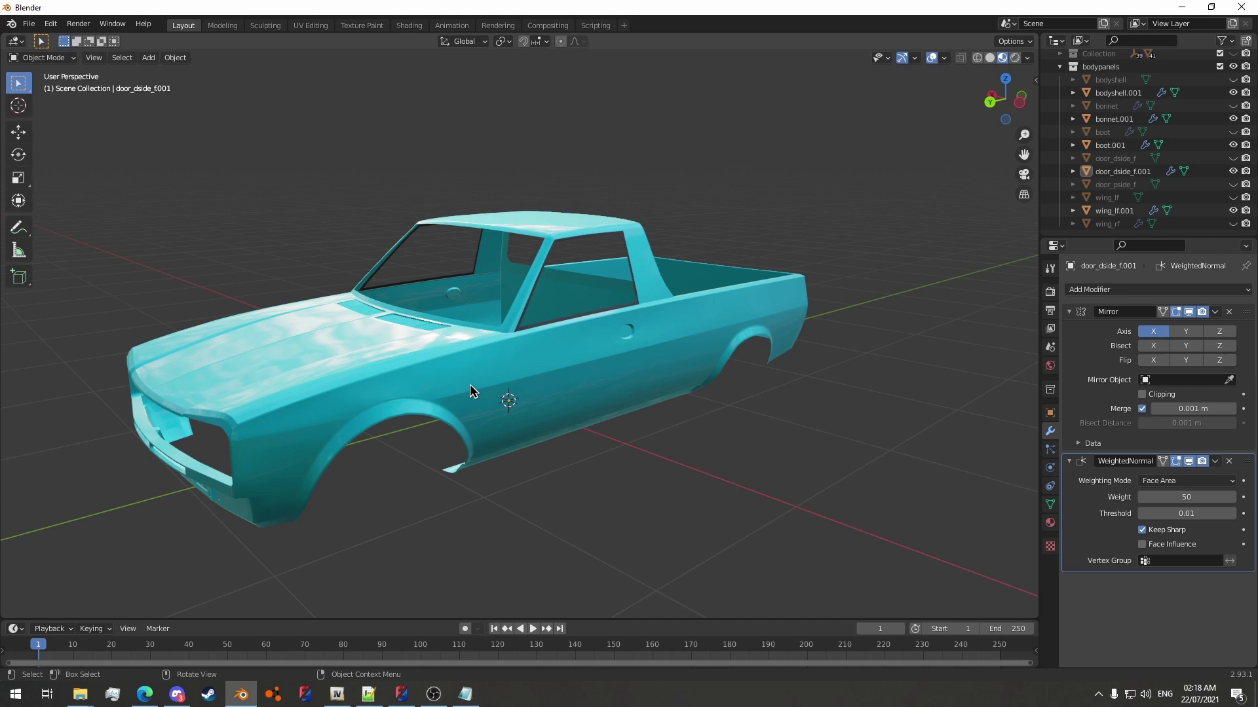
middle_drag(477, 340, 524, 360)
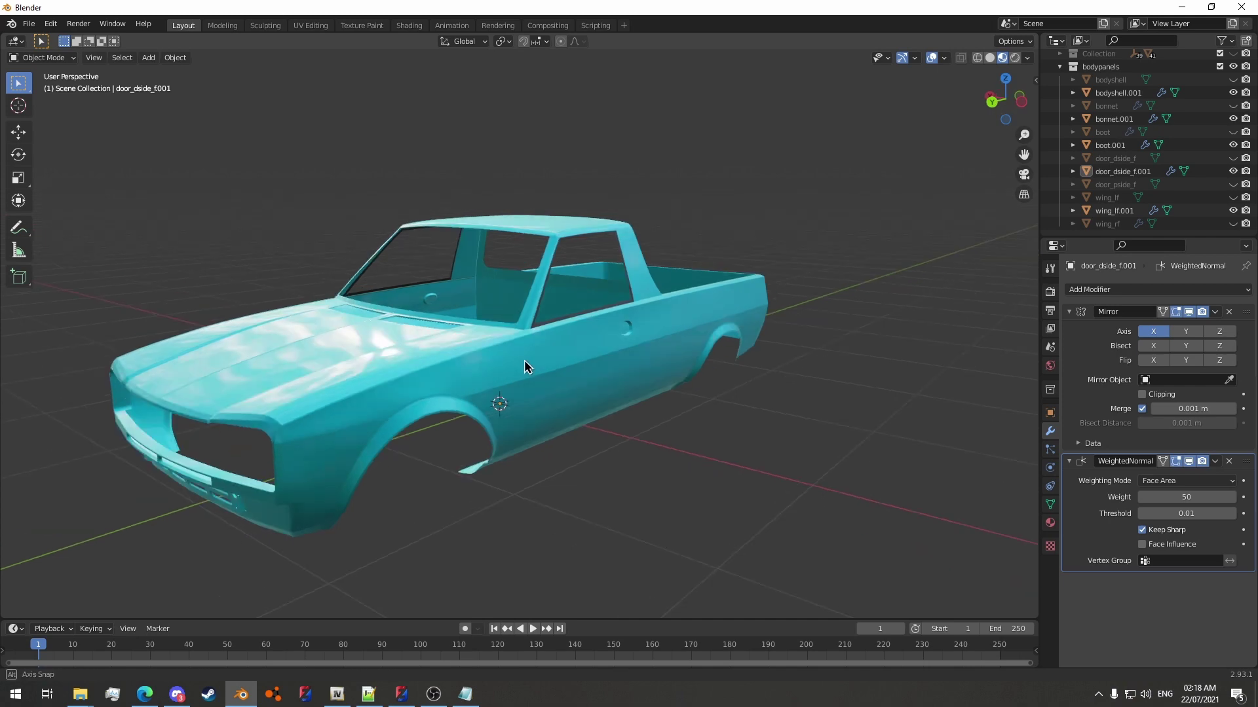
Examine the front wing wing_lf.001 in Edit Mode with face selection, and return to Object Mode.
click(407, 395)
key(Tab)
key(3)
middle_drag(501, 480, 515, 434)
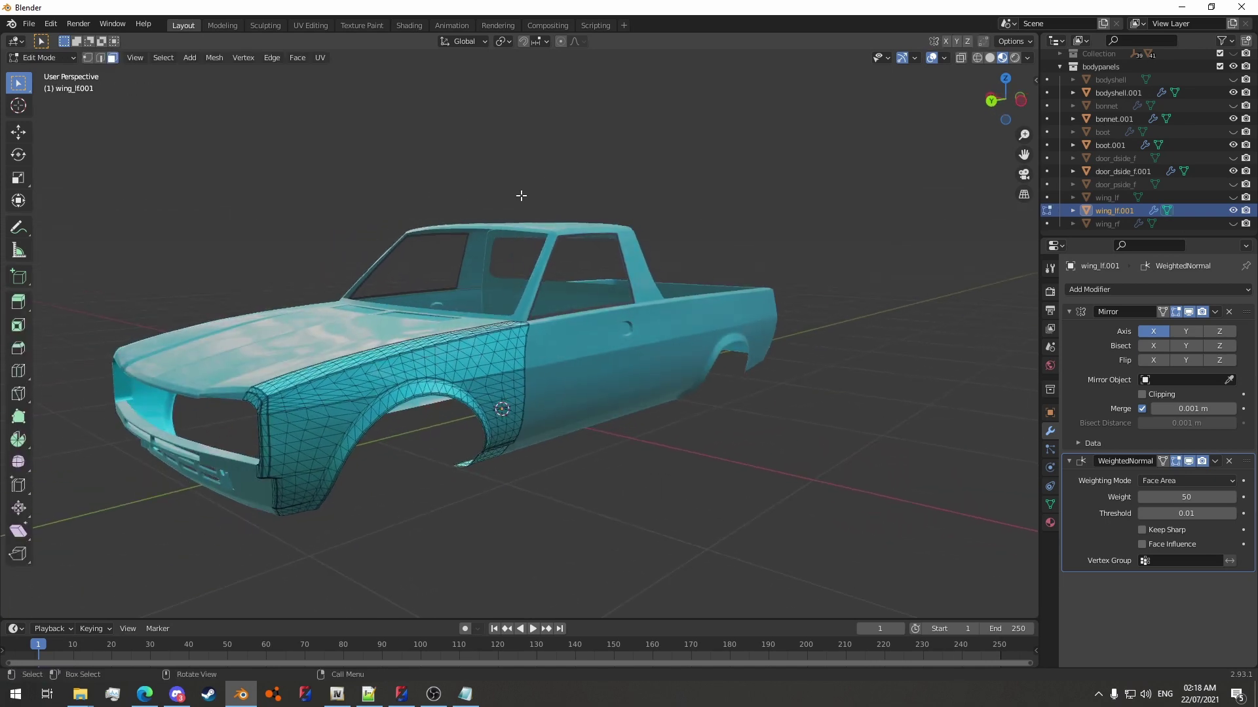
middle_drag(522, 195, 367, 399)
middle_drag(524, 361, 649, 304)
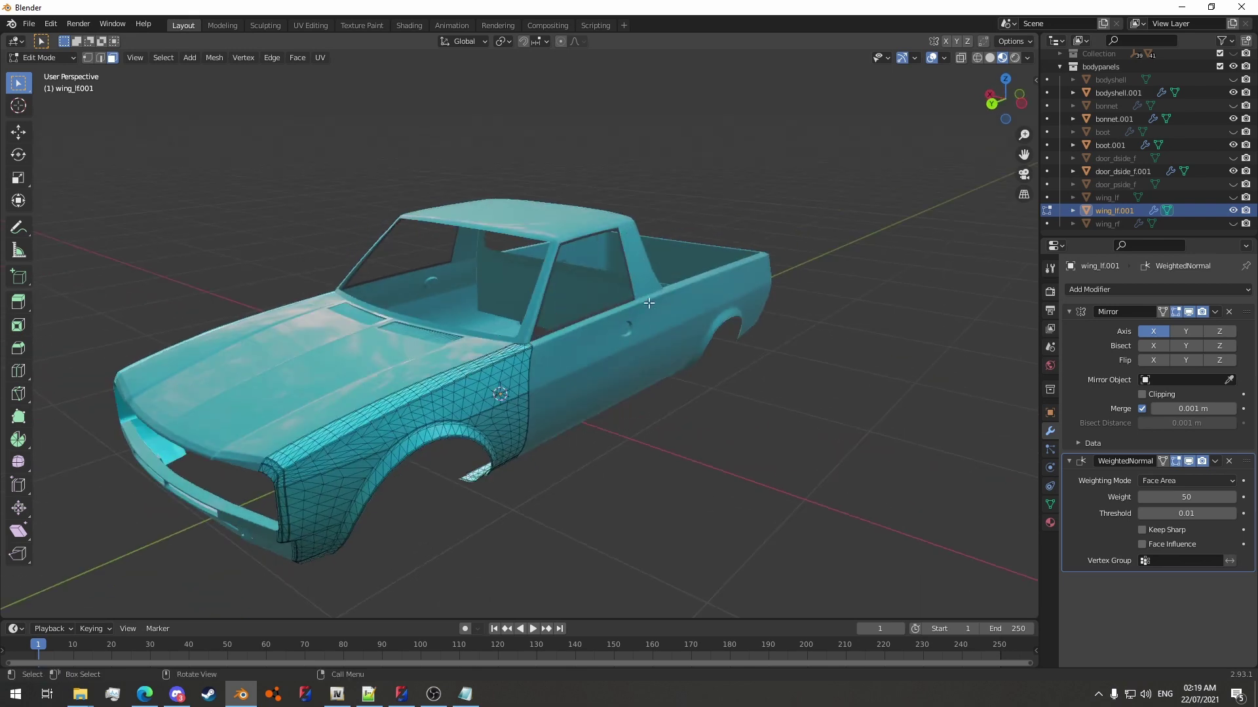
key(Tab)
Examine the assembled body's shading from the front and side, and clear the object selection.
middle_drag(347, 435, 561, 415)
click(524, 342)
middle_drag(524, 342, 591, 383)
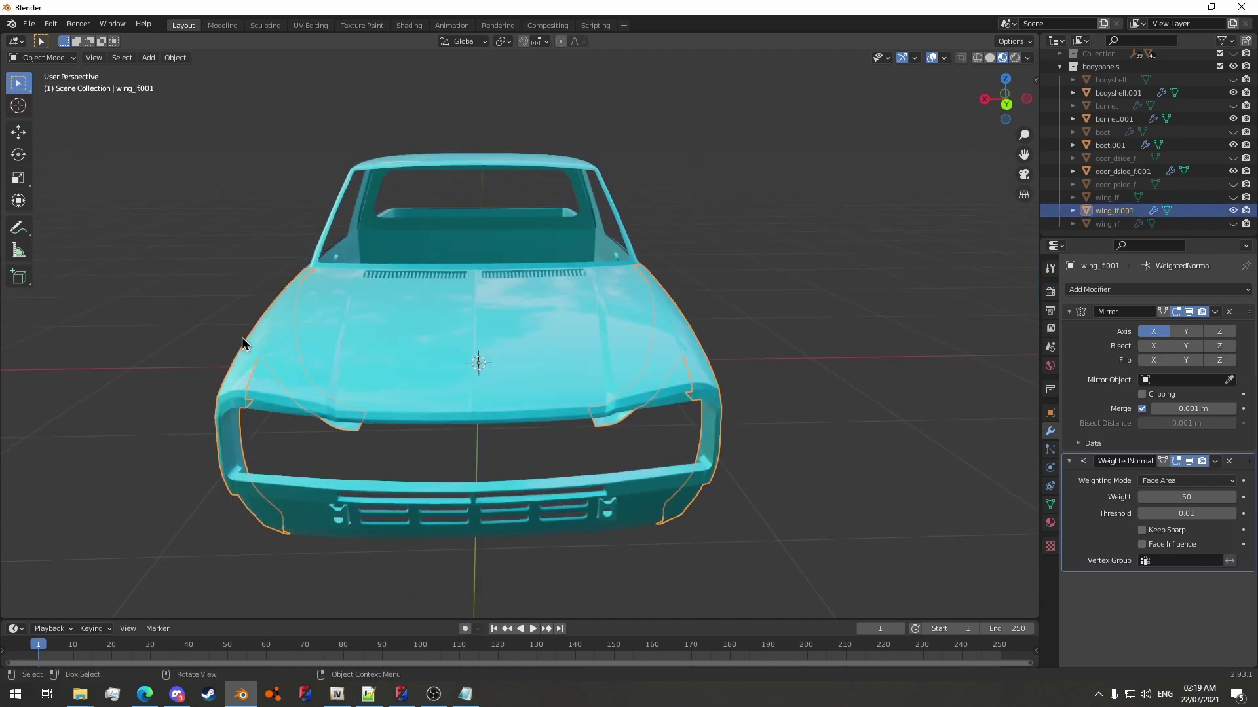
middle_drag(631, 315, 534, 317)
middle_drag(629, 332, 704, 316)
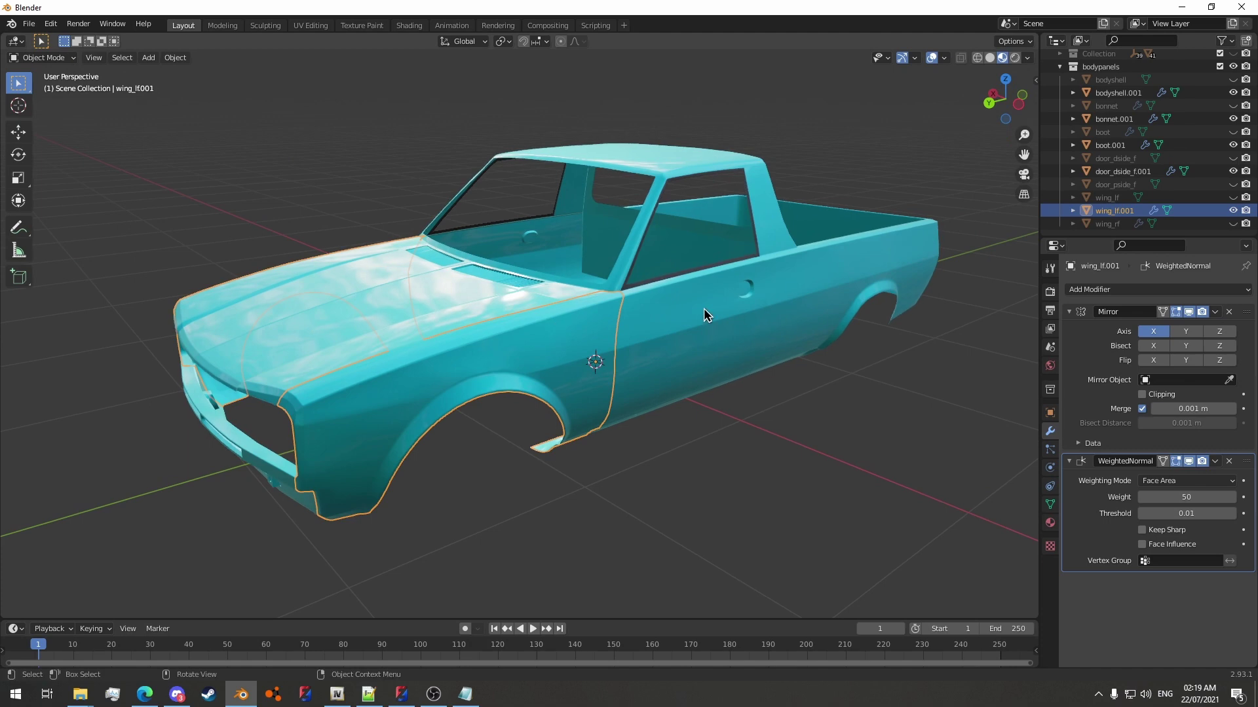
click(696, 340)
click(374, 307)
click(672, 483)
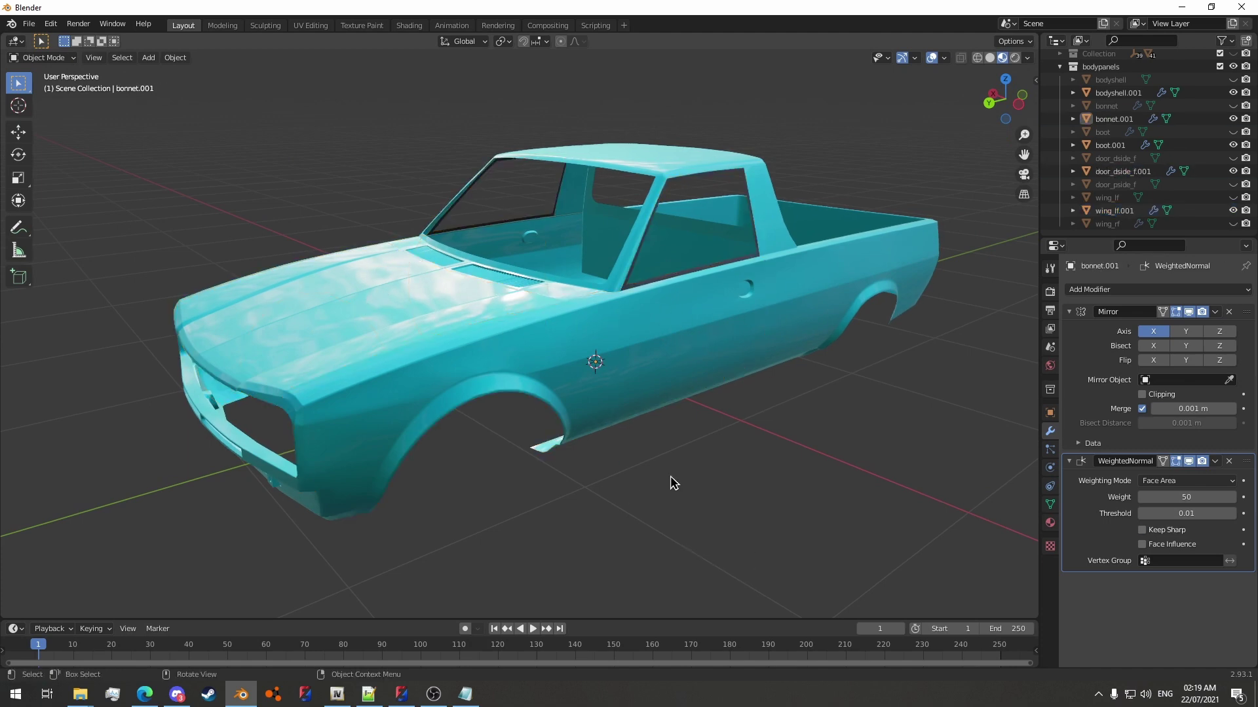
middle_drag(672, 483, 547, 395)
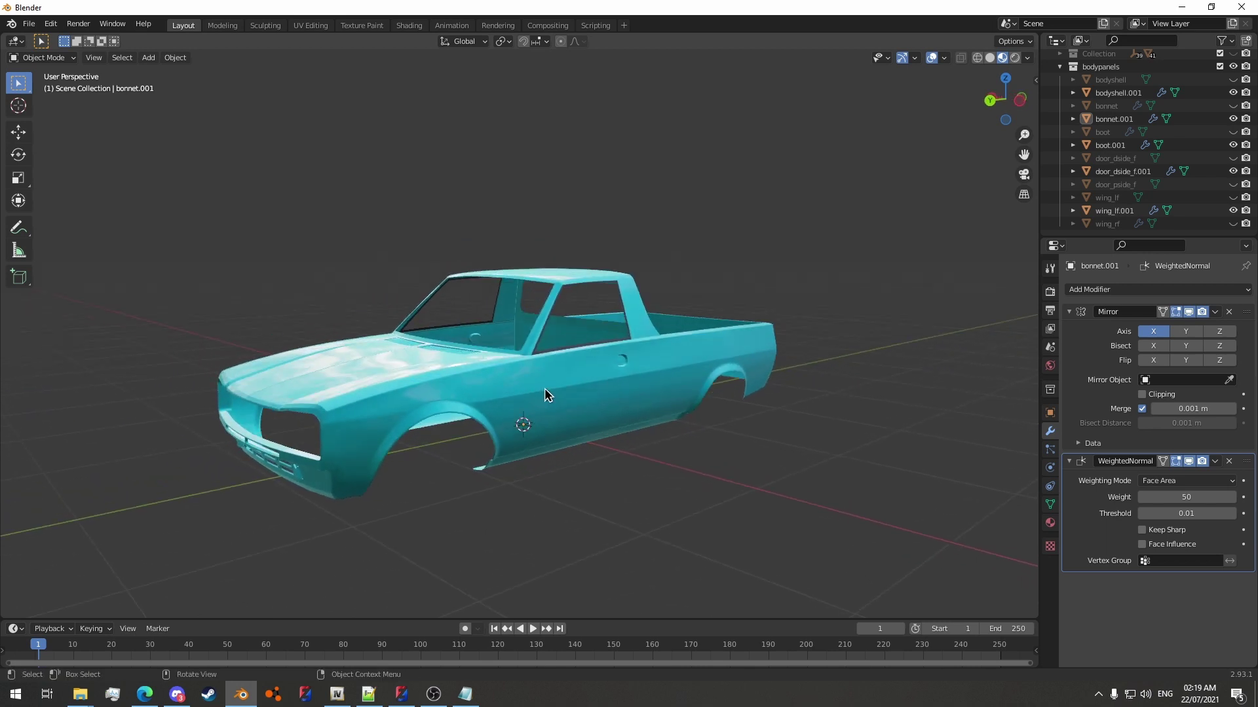